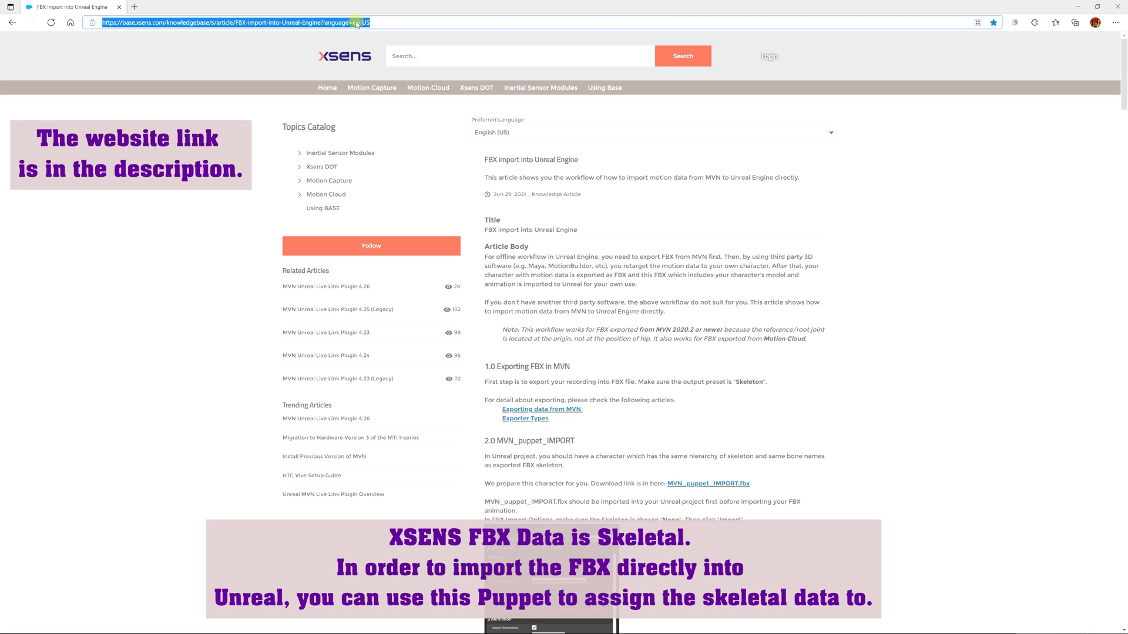
- Read the Xsens article on importing FBX into Unreal Engine, including the export version note and the MVN_puppet_IMPORT section
{"action": "left_click", "coordinate": [885, 233]}
{"action": "scroll", "coordinate": [616, 151], "scroll_direction": "down", "scroll_amount": 5}
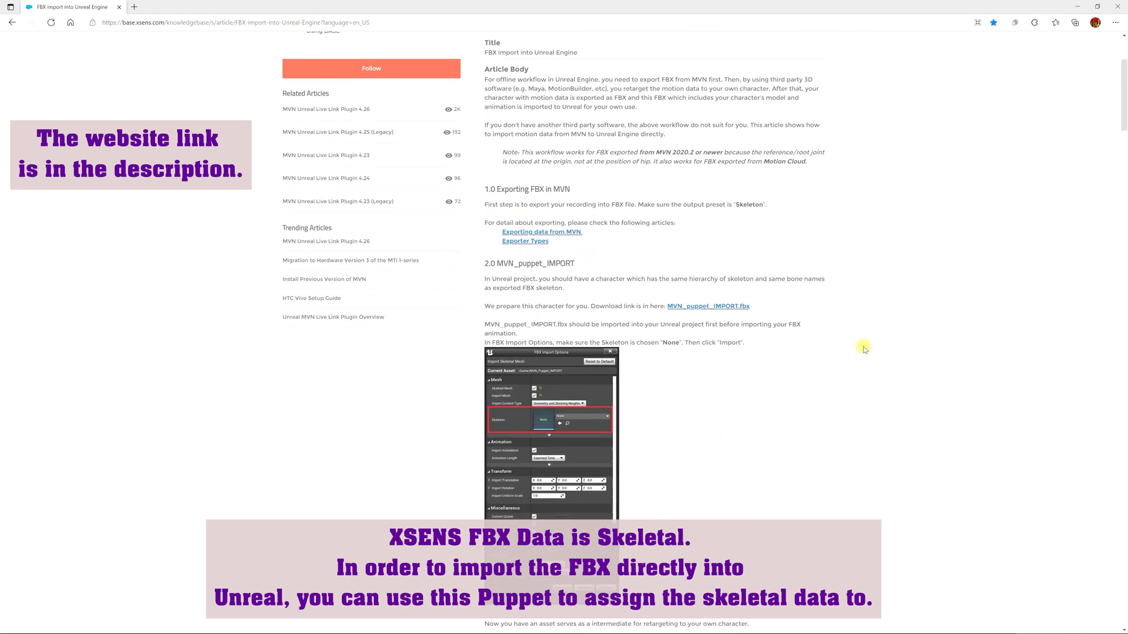
{"action": "left_click_drag", "start_coordinate": [499, 168], "coordinate": [579, 168]}
{"action": "left_click", "coordinate": [579, 167]}
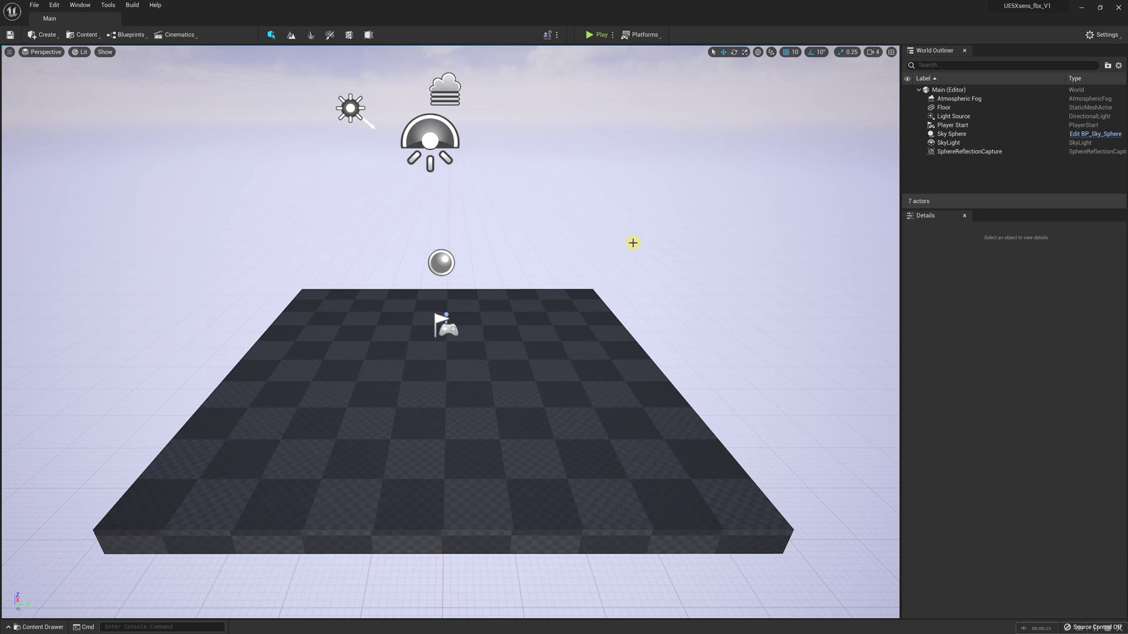
- Switch to the Unreal Editor and load the UE4 Classic Layout
{"action": "left_click", "coordinate": [81, 5]}
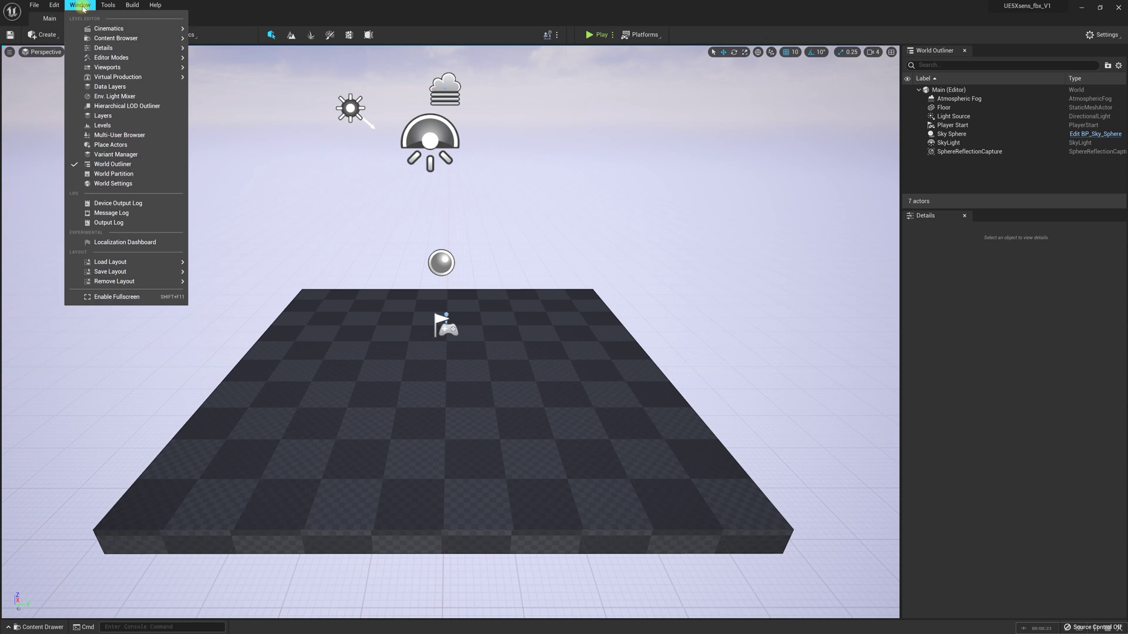
{"action": "mouse_move", "coordinate": [141, 262]}
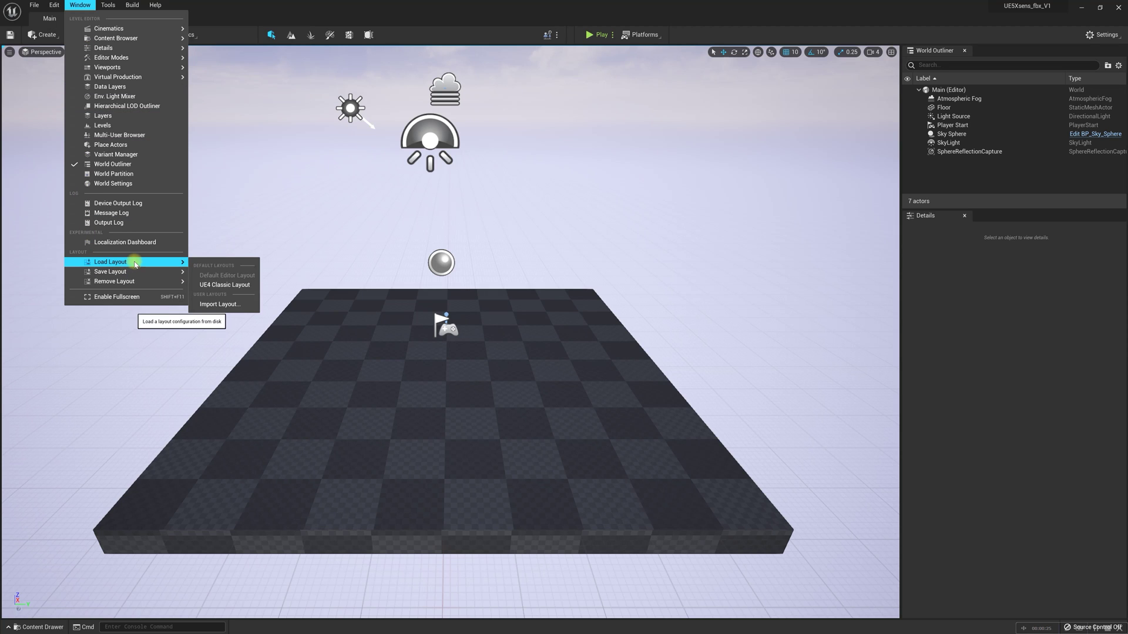
{"action": "left_click", "coordinate": [225, 285]}
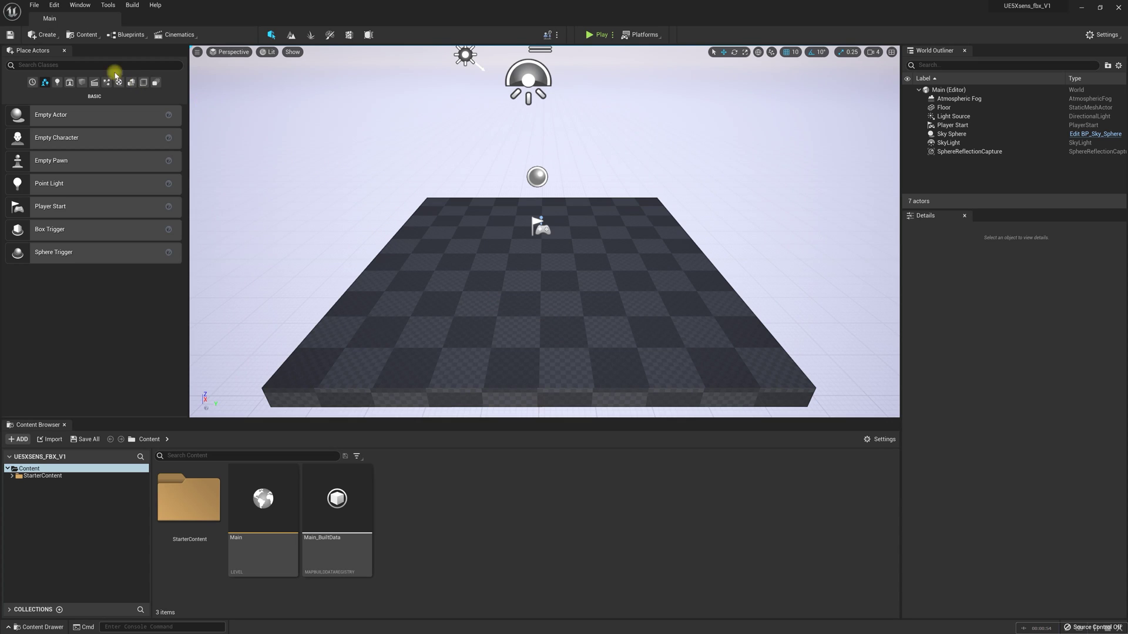
- Open Quixel Bridge and sign in with an Epic Games account
{"action": "left_click", "coordinate": [84, 35]}
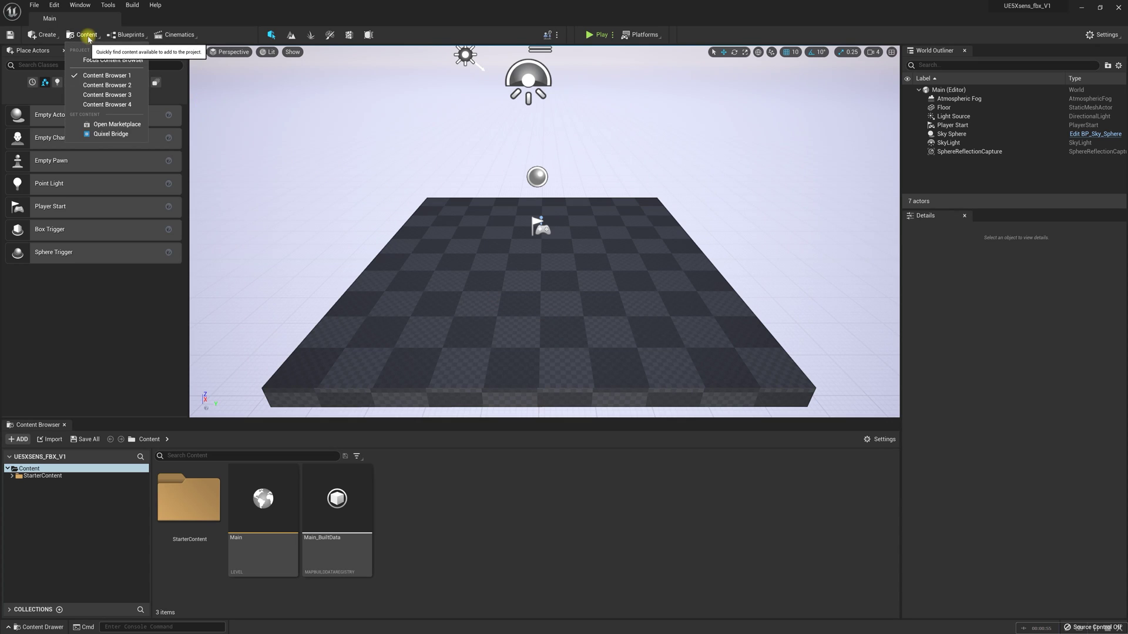
{"action": "left_click", "coordinate": [107, 135]}
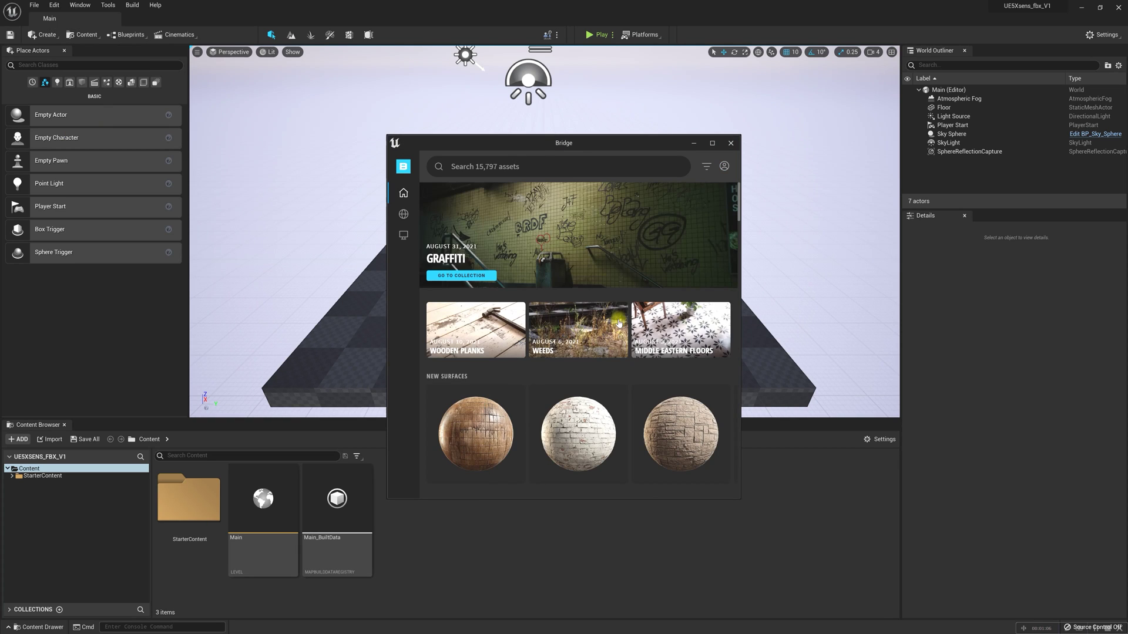
{"action": "left_click", "coordinate": [724, 166]}
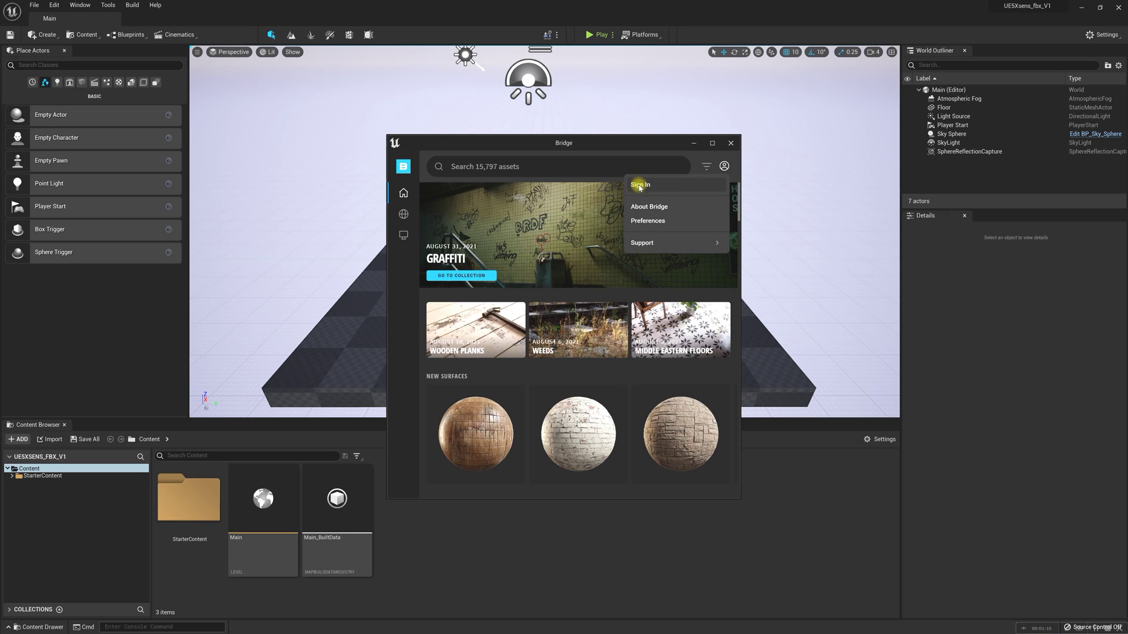
{"action": "left_click", "coordinate": [640, 185]}
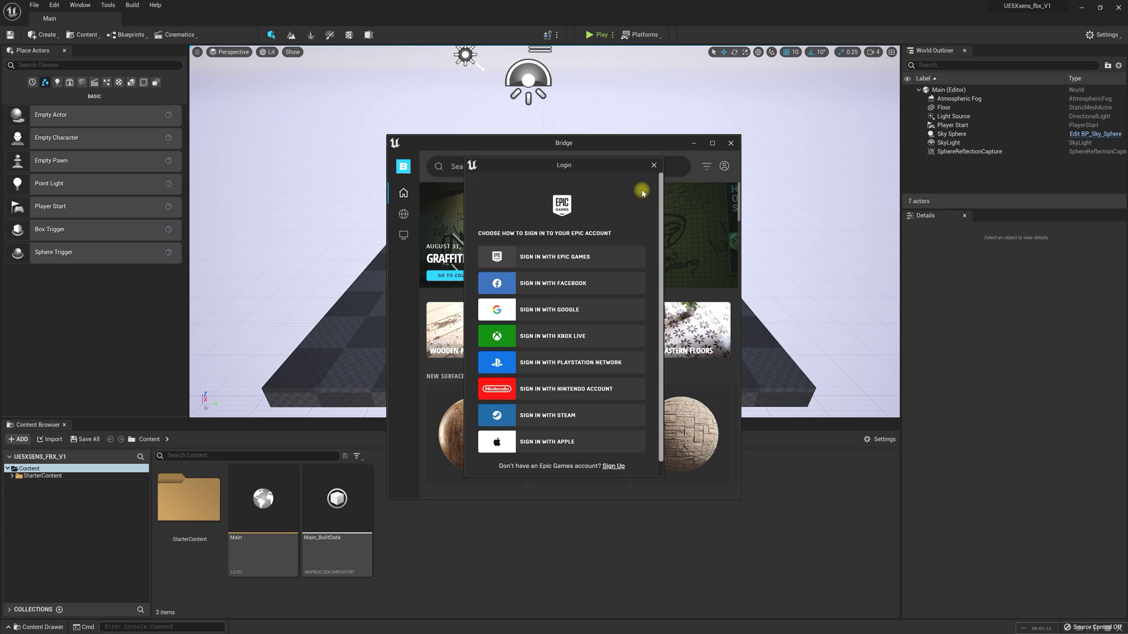
{"action": "left_click", "coordinate": [552, 257]}
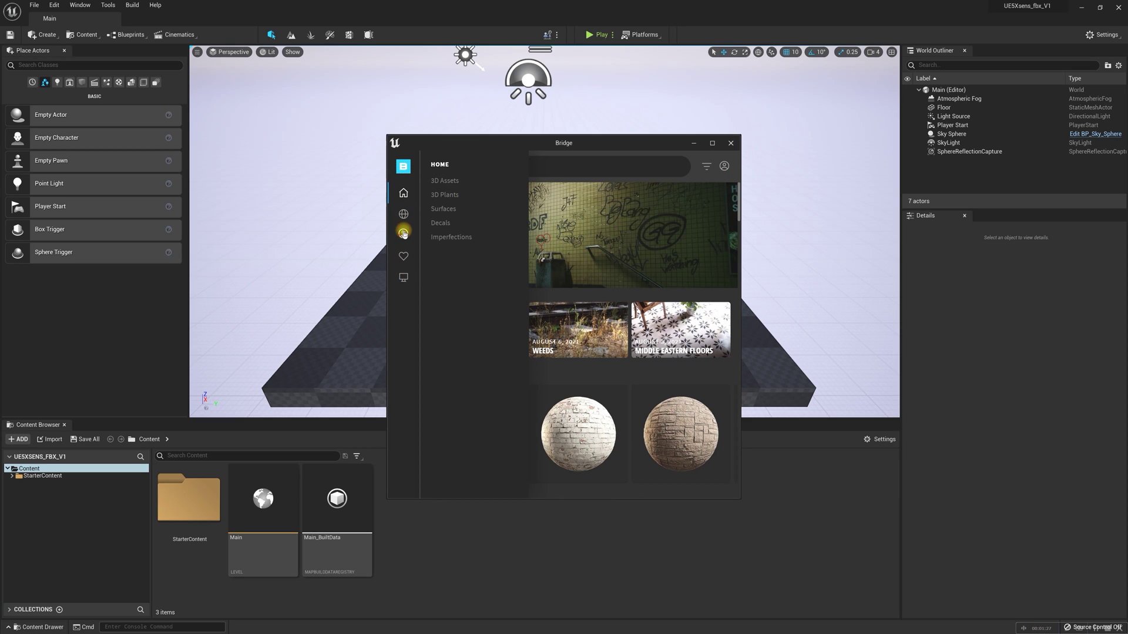
- Show the MetaHumans category in Bridge and save the preferences with H:\Megascans Library as the library path
{"action": "left_click", "coordinate": [404, 233]}
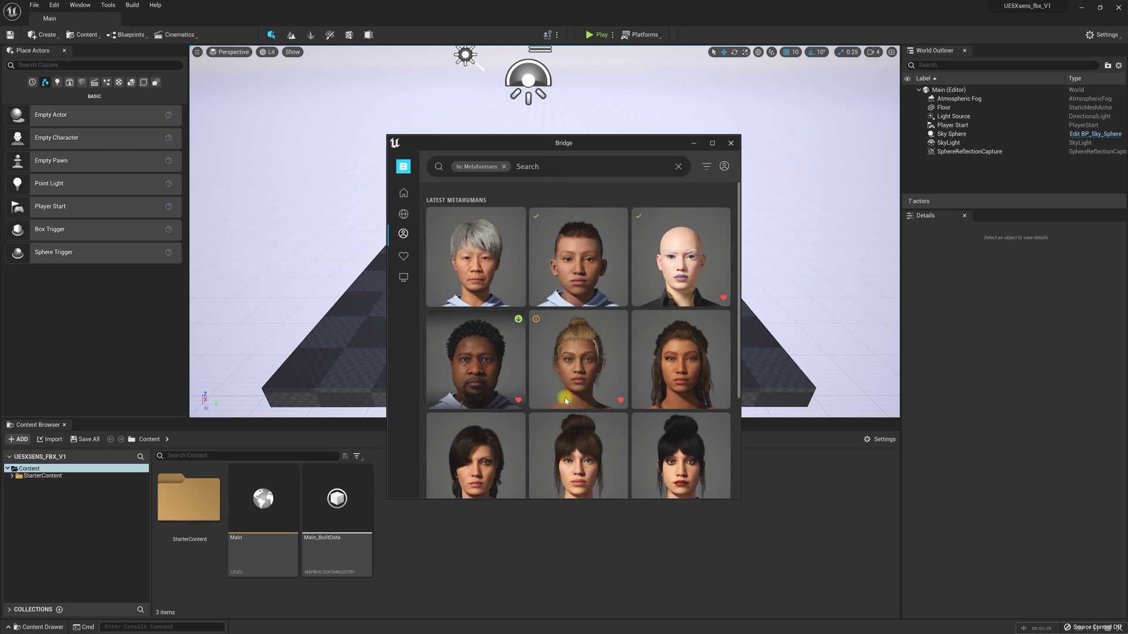
{"action": "left_click", "coordinate": [724, 167]}
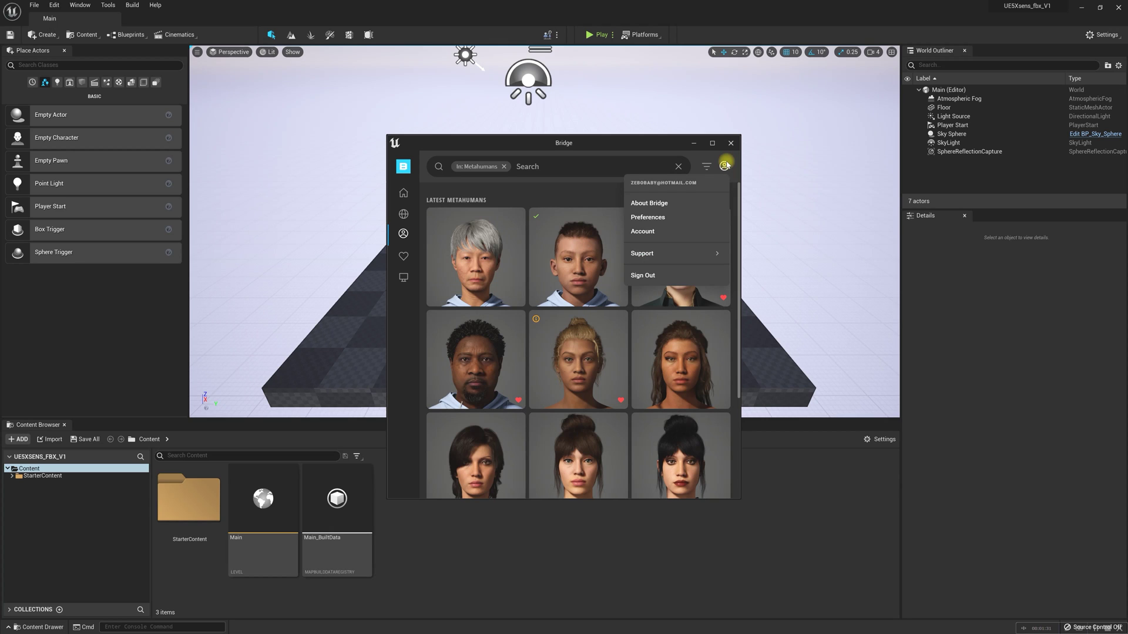
{"action": "left_click", "coordinate": [640, 218]}
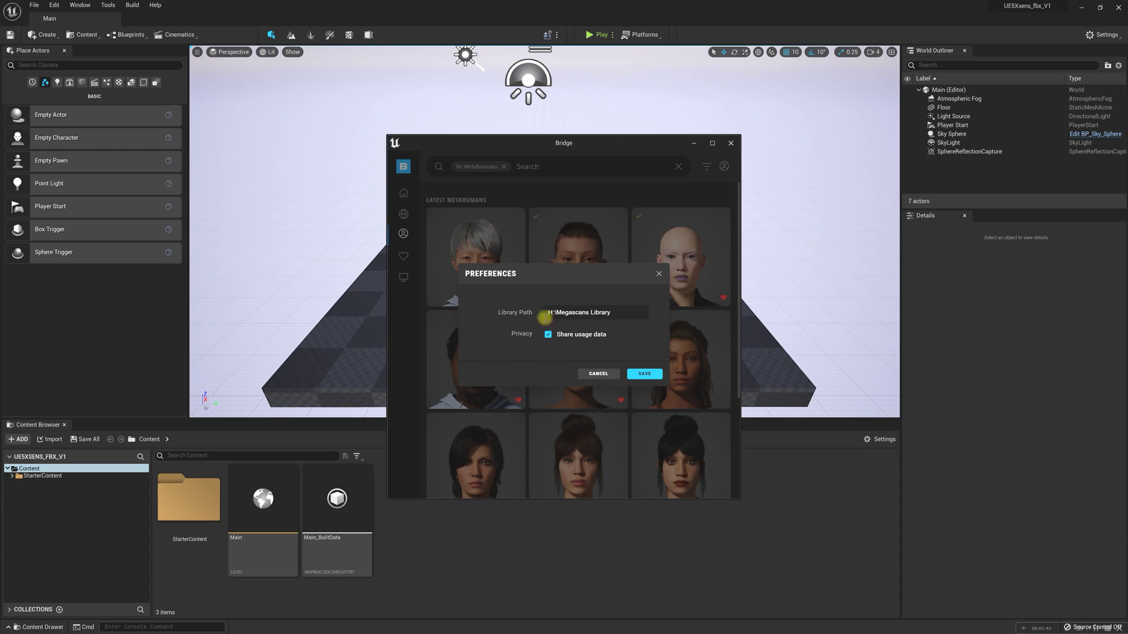
{"action": "left_click", "coordinate": [644, 374]}
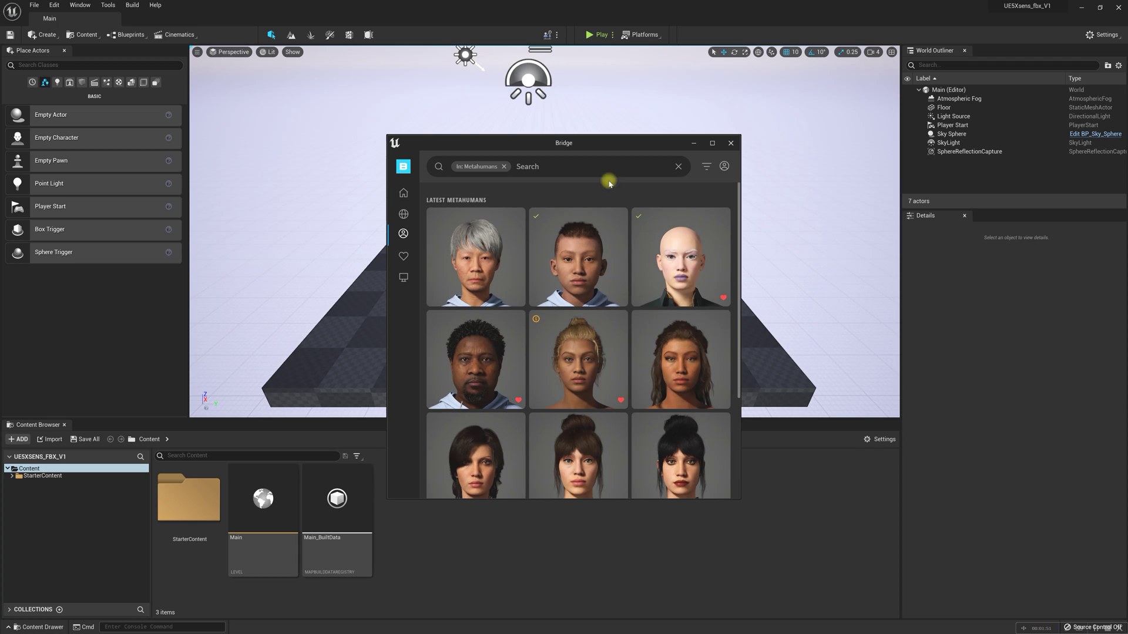
- Add the KendraVOne MetaHuman to the project at Medium Quality
{"action": "left_click", "coordinate": [713, 144]}
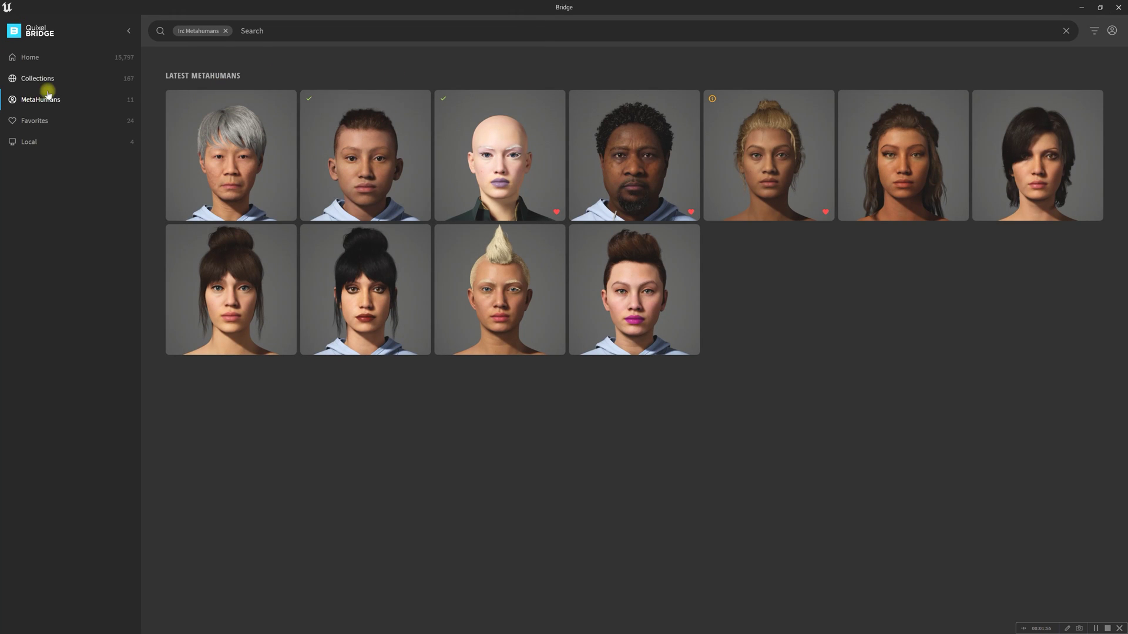
{"action": "left_click", "coordinate": [742, 130]}
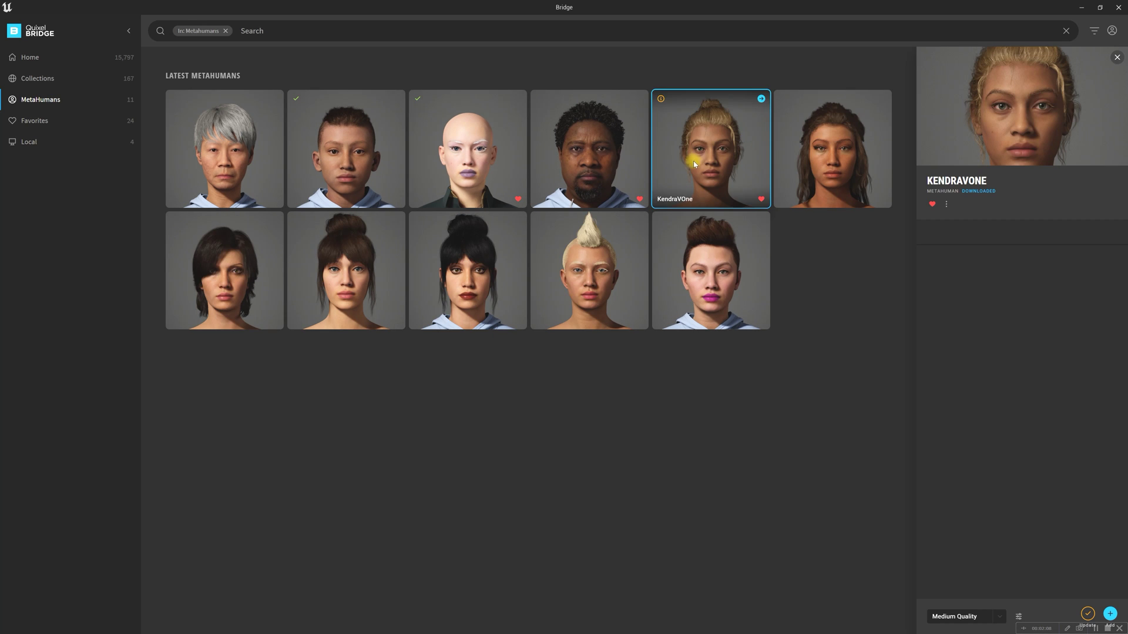
{"action": "double_click", "coordinate": [605, 7]}
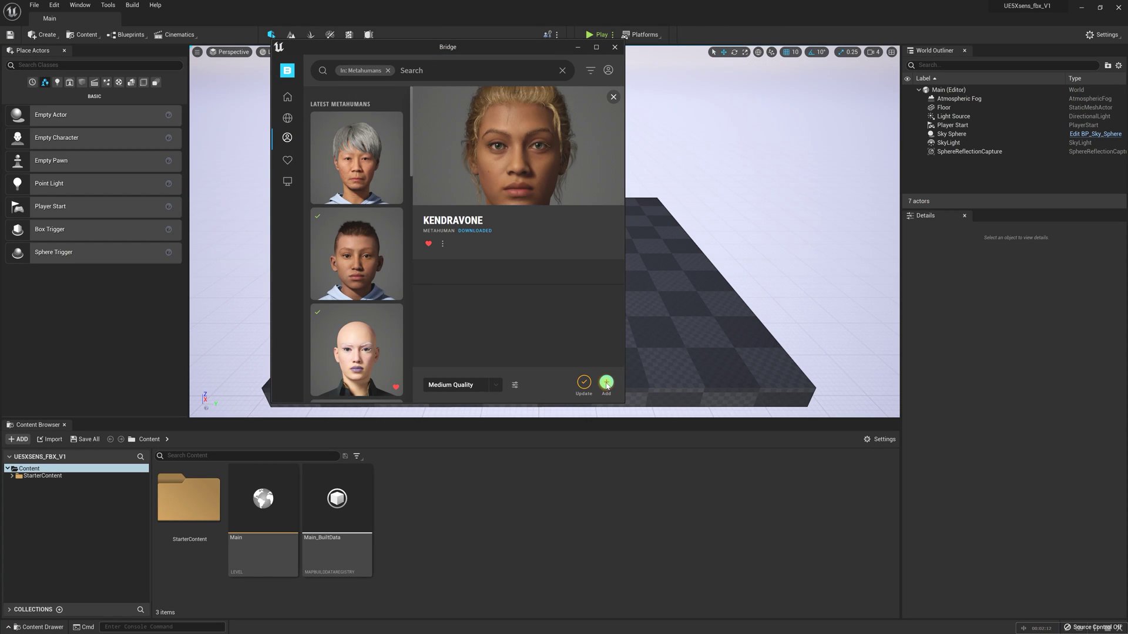
{"action": "left_click", "coordinate": [606, 384]}
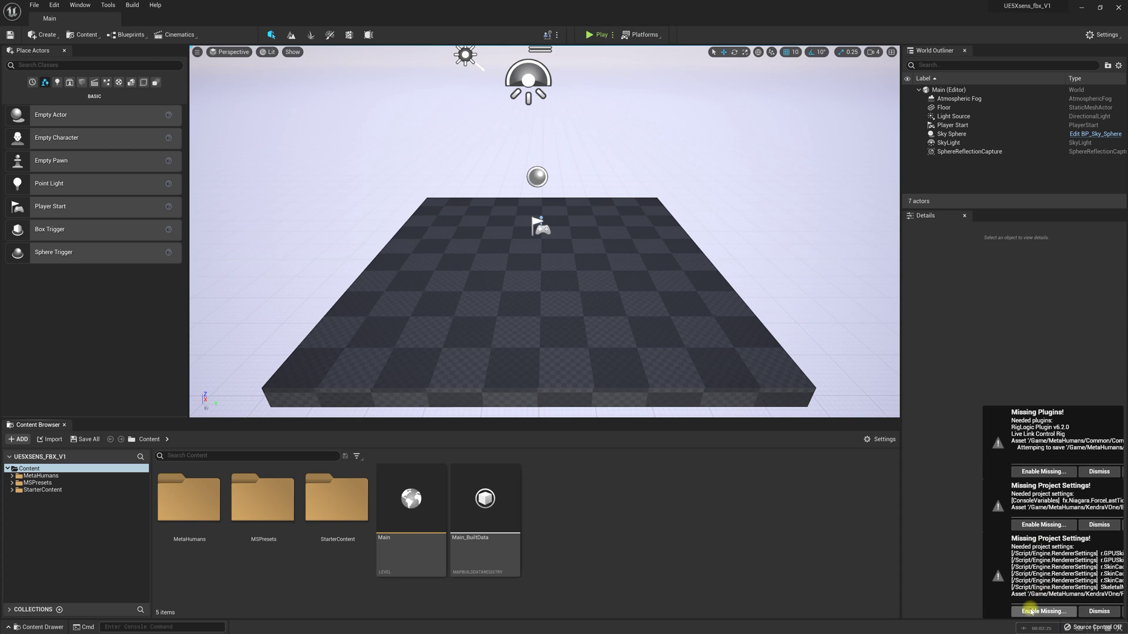
- Enable all the missing plugins and project settings required by the MetaHuman and restart the editor
{"action": "left_click", "coordinate": [1042, 472]}
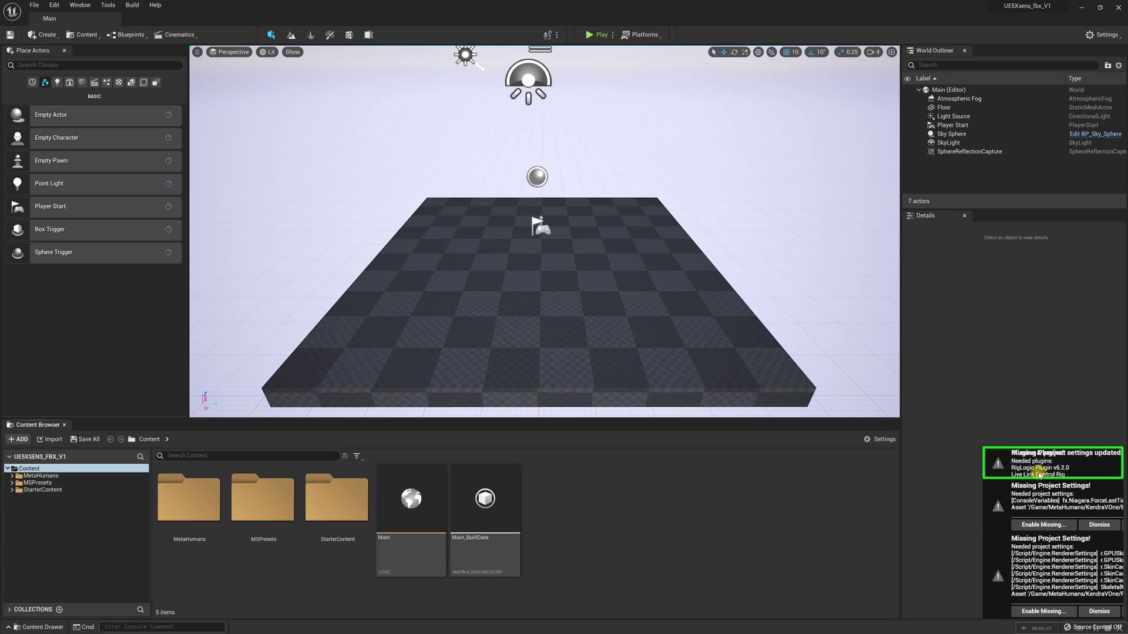
{"action": "left_click", "coordinate": [1038, 525]}
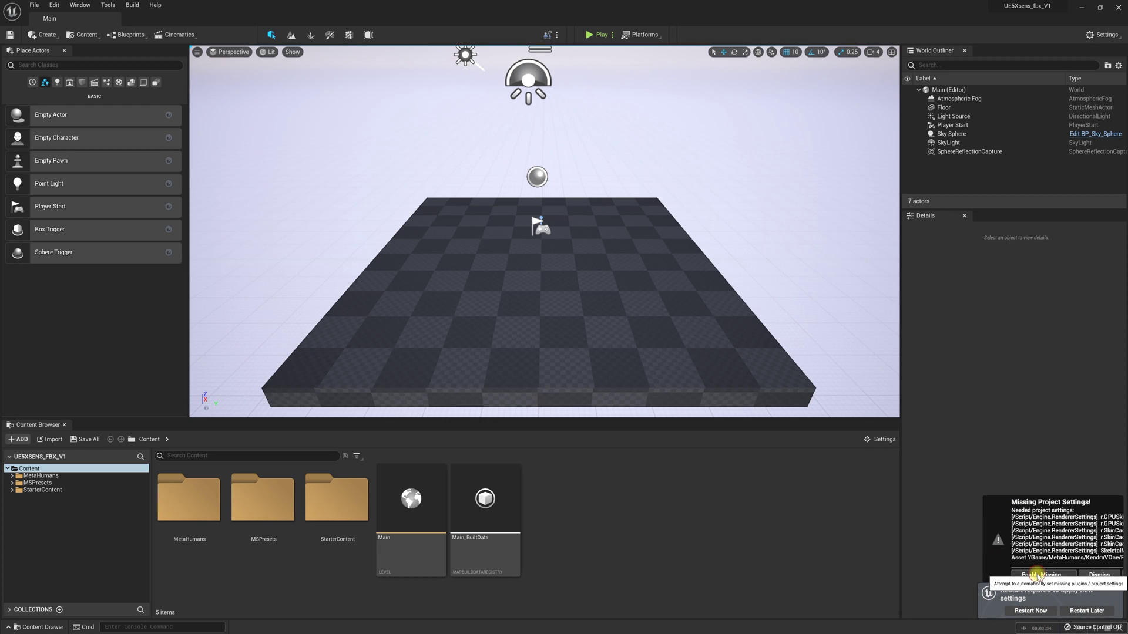
{"action": "left_click", "coordinate": [1038, 575]}
{"action": "left_click", "coordinate": [1026, 612]}
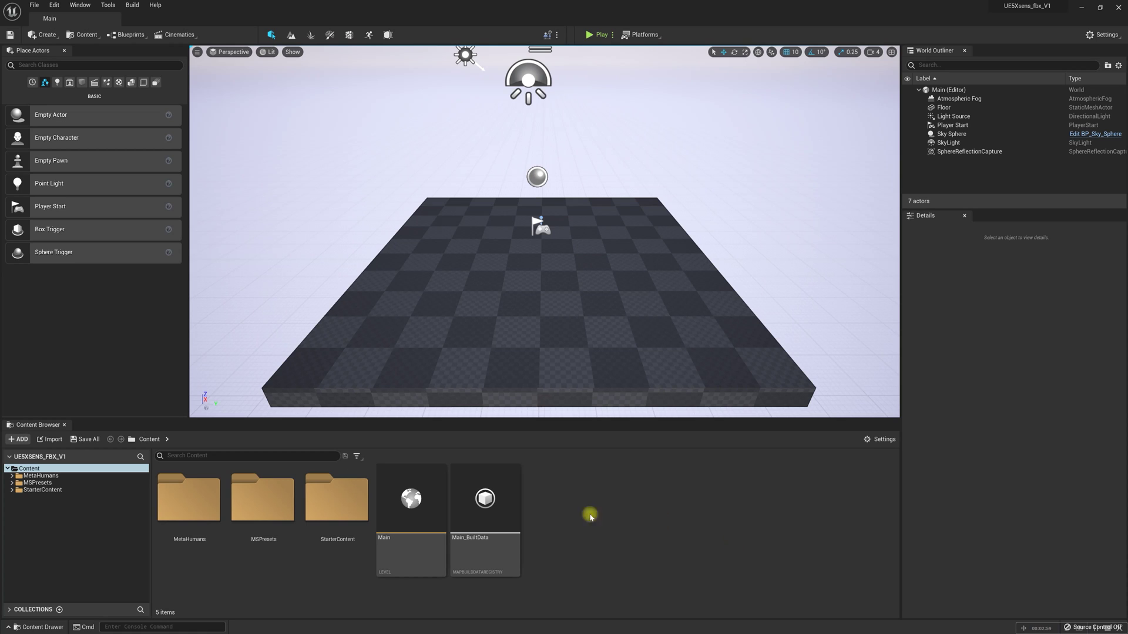
- Open the BP_KendraVOne blueprint from the MetaHumans/KendraVOne folder, dock it beside the Main level and show its viewport
{"action": "double_click", "coordinate": [191, 493]}
{"action": "double_click", "coordinate": [259, 493]}
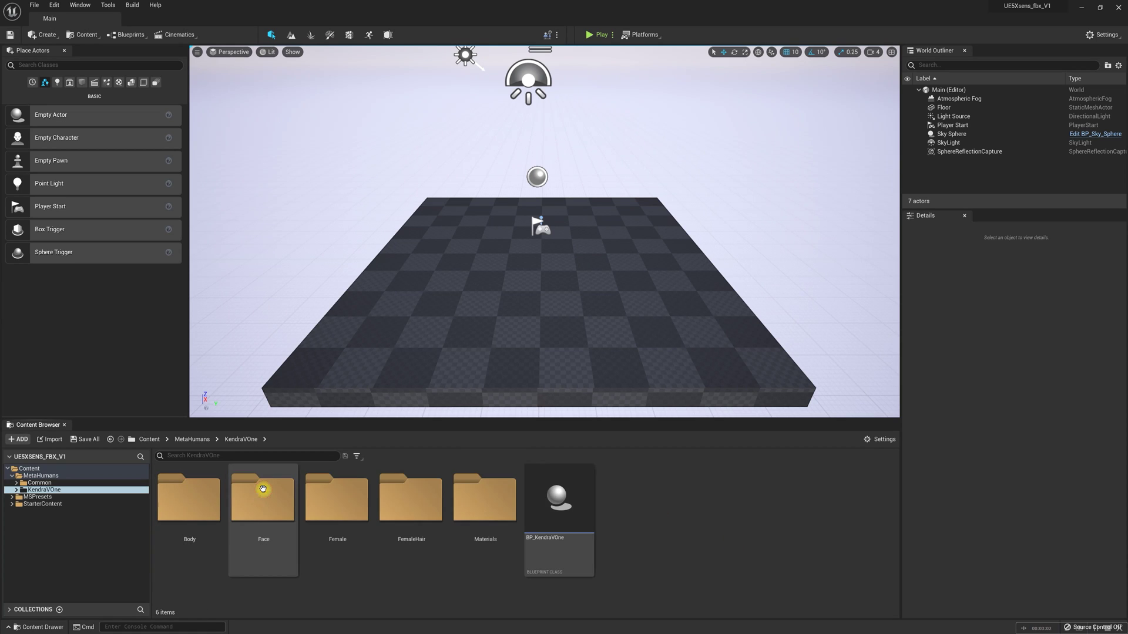
{"action": "left_click", "coordinate": [544, 498]}
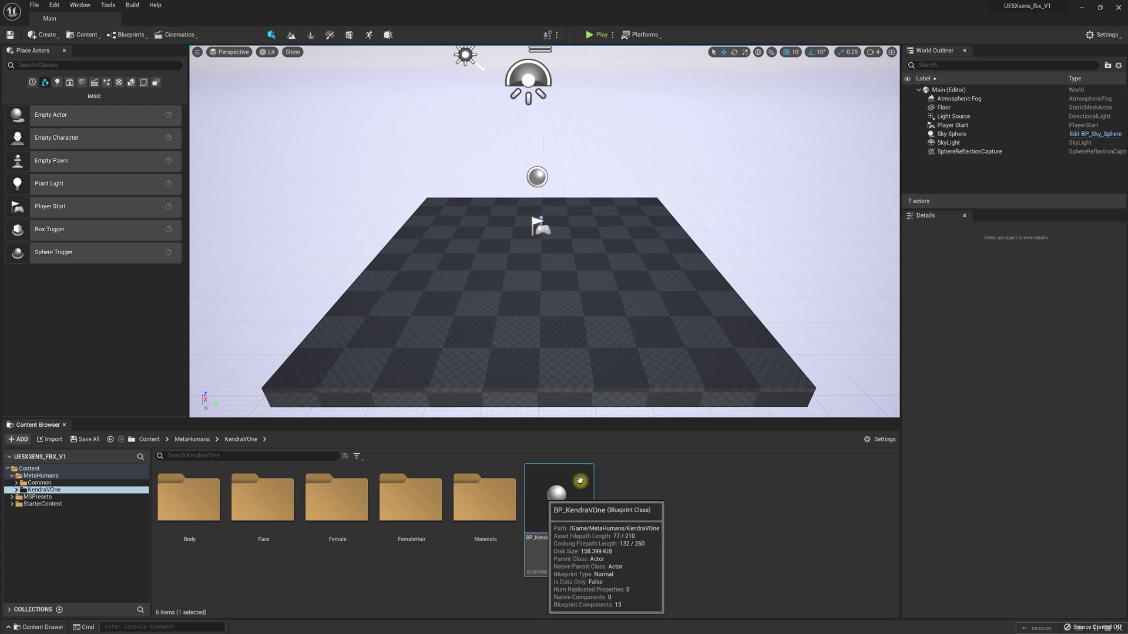
{"action": "double_click", "coordinate": [550, 470]}
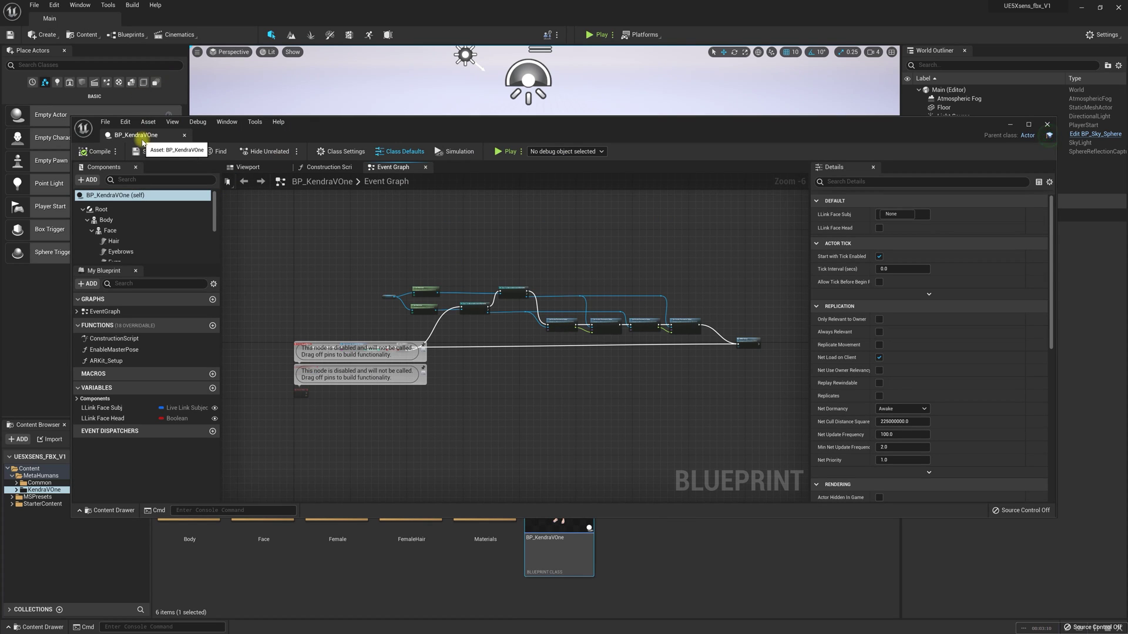
{"action": "left_click_drag", "start_coordinate": [142, 143], "coordinate": [151, 16]}
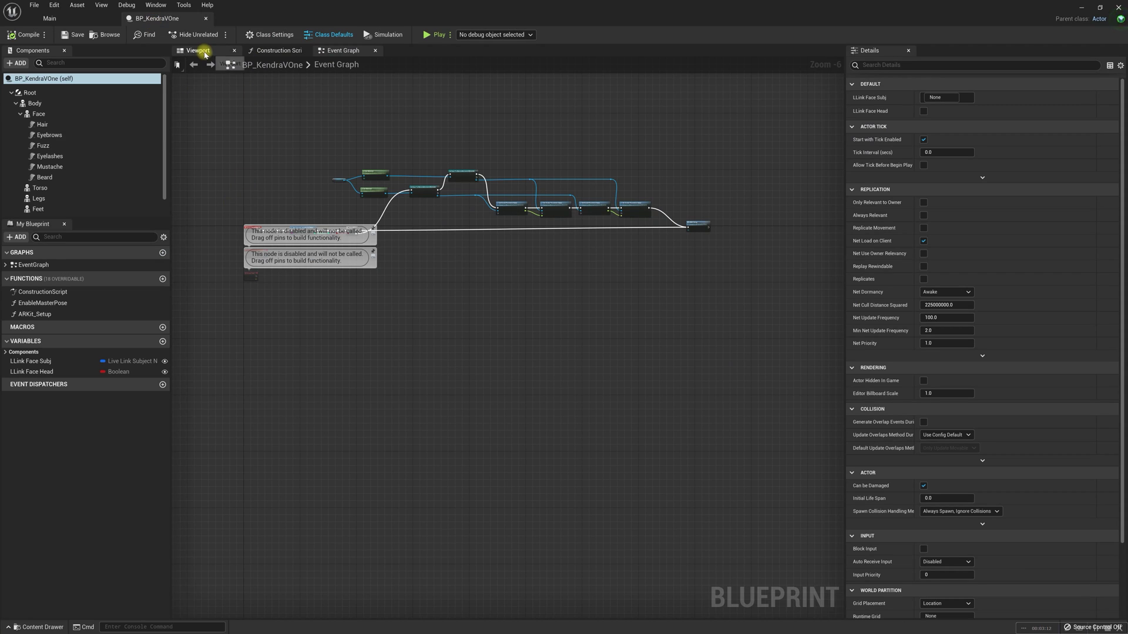
{"action": "left_click", "coordinate": [204, 51]}
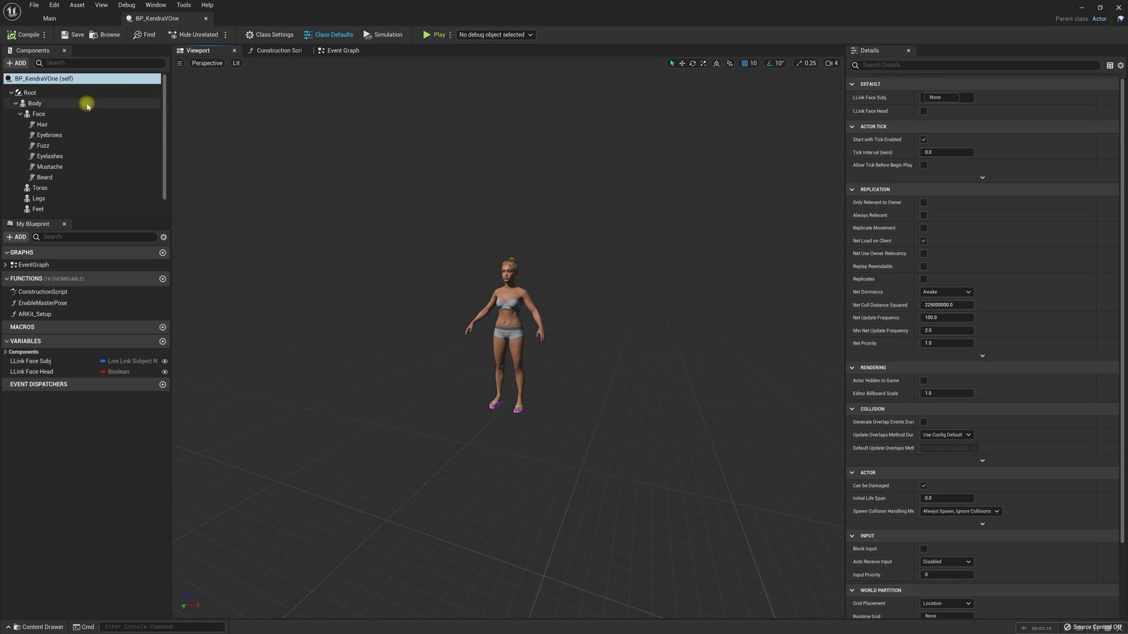
- Locate the Body component's skeletal mesh f_med_nrw_body, open it and switch to its skeleton
{"action": "left_click", "coordinate": [55, 103]}
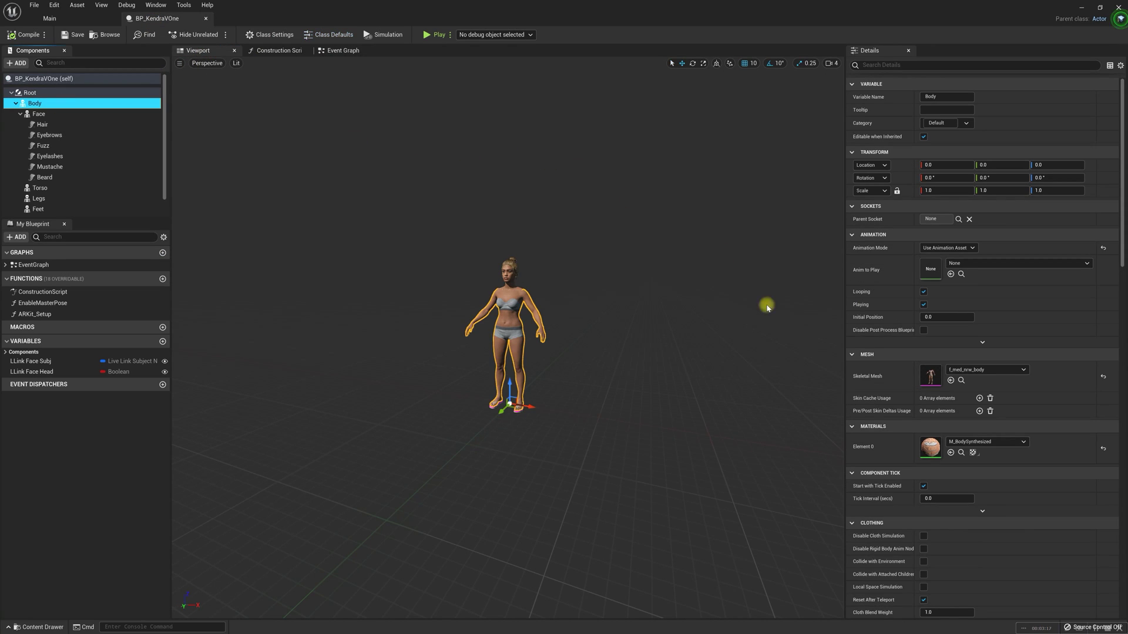
{"action": "left_click", "coordinate": [961, 381]}
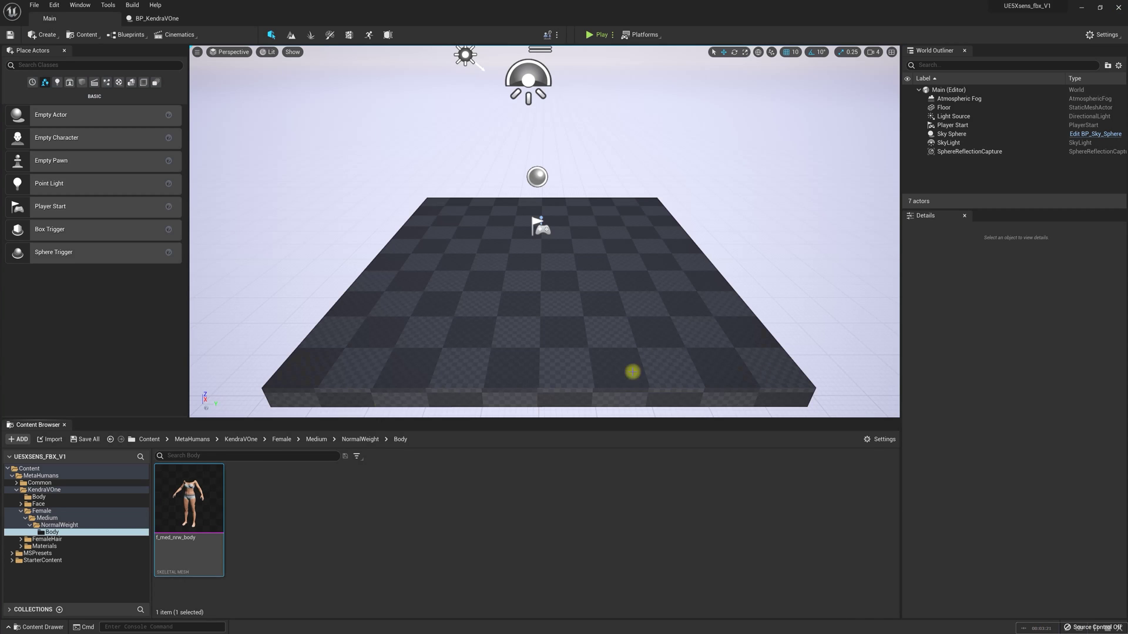
{"action": "double_click", "coordinate": [188, 497]}
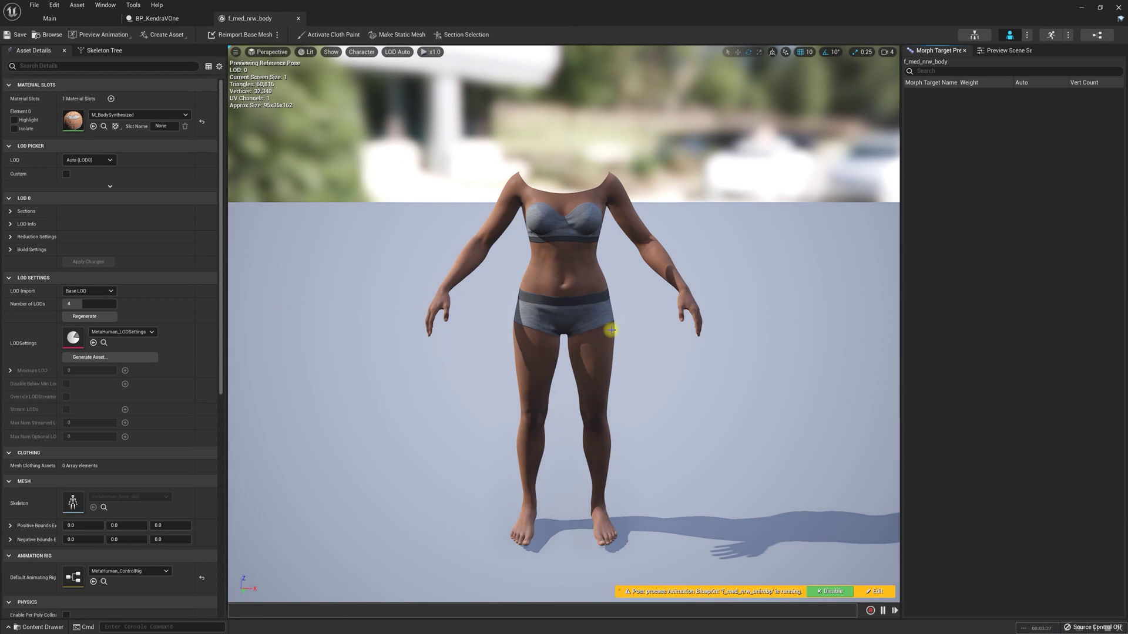
{"action": "left_click", "coordinate": [974, 37]}
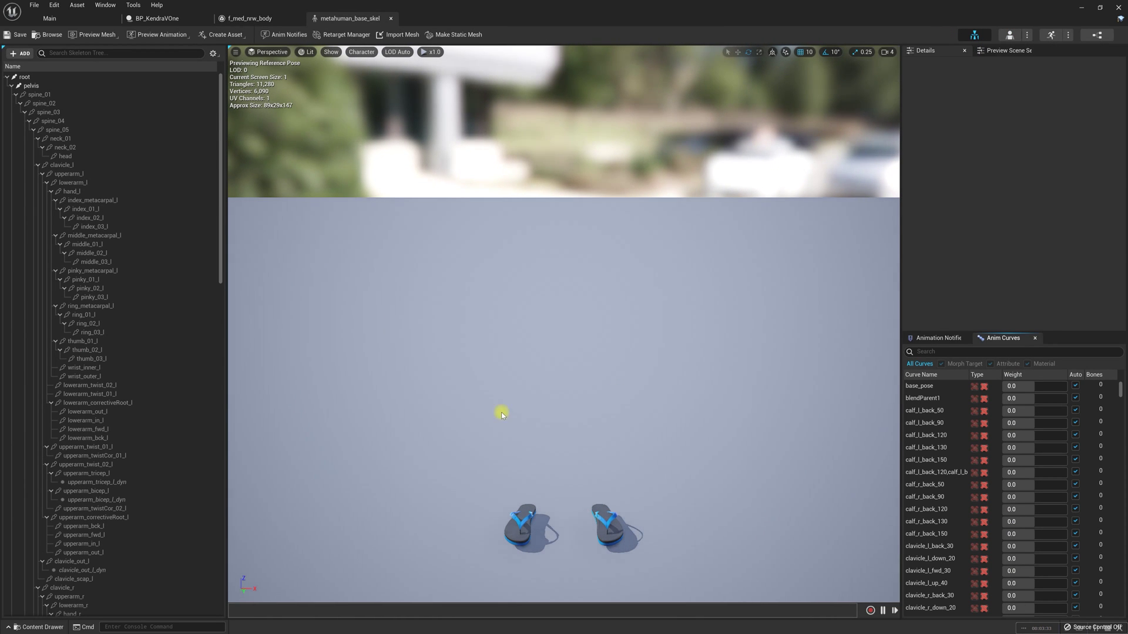
- Display the full bone hierarchy of the MetaHuman base skeleton and set its preview mesh to f_med_nrw_preview
{"action": "left_click", "coordinate": [351, 53]}
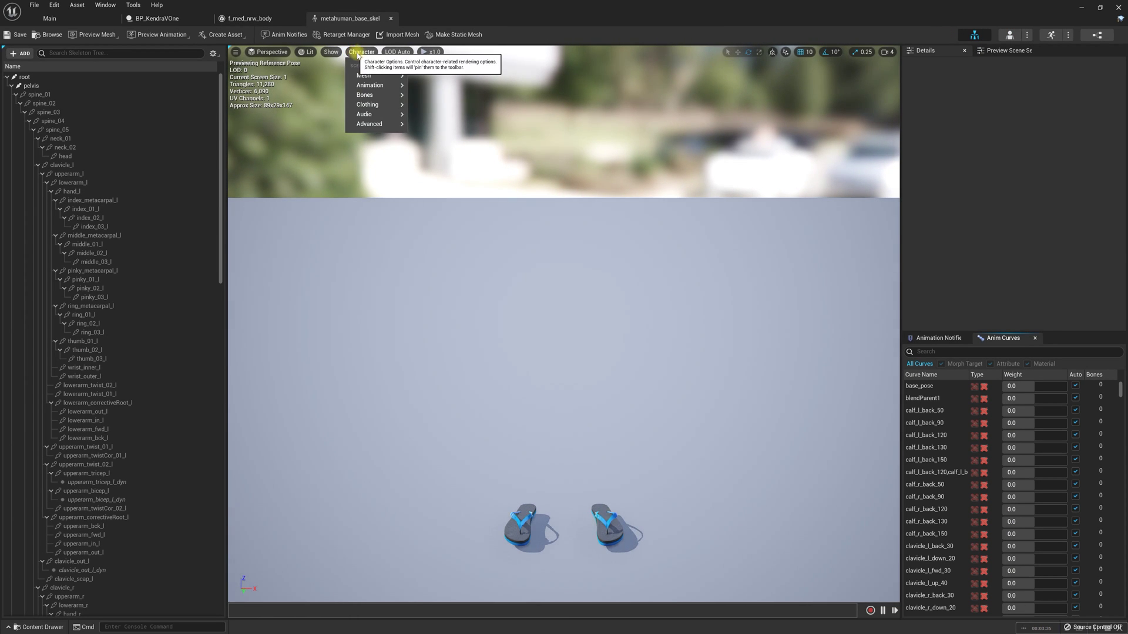
{"action": "mouse_move", "coordinate": [376, 95]}
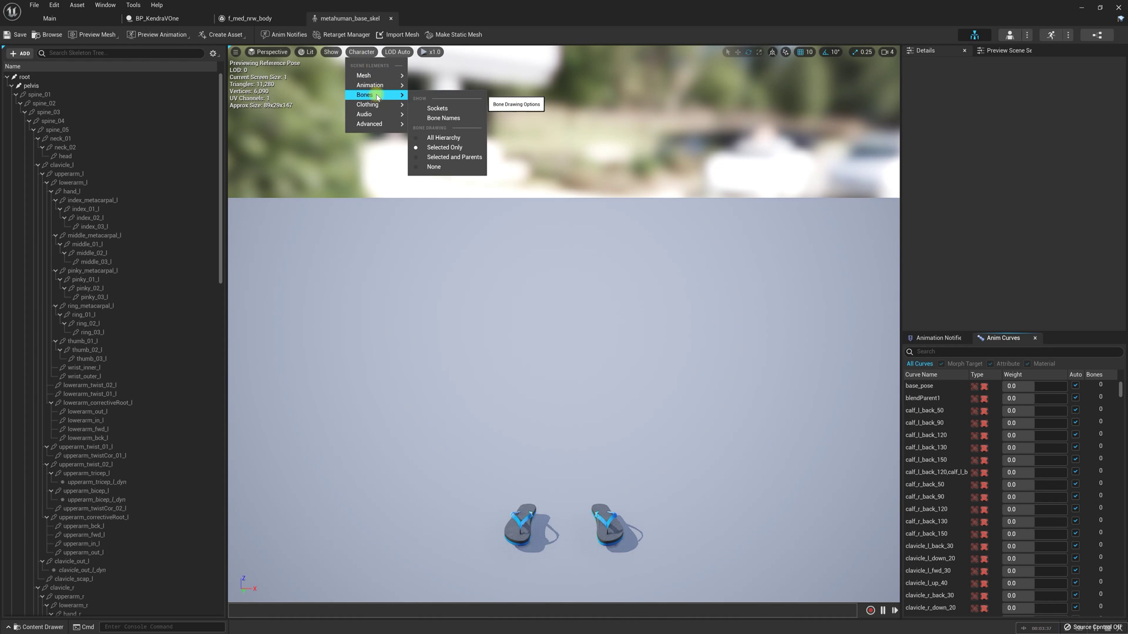
{"action": "left_click", "coordinate": [453, 138]}
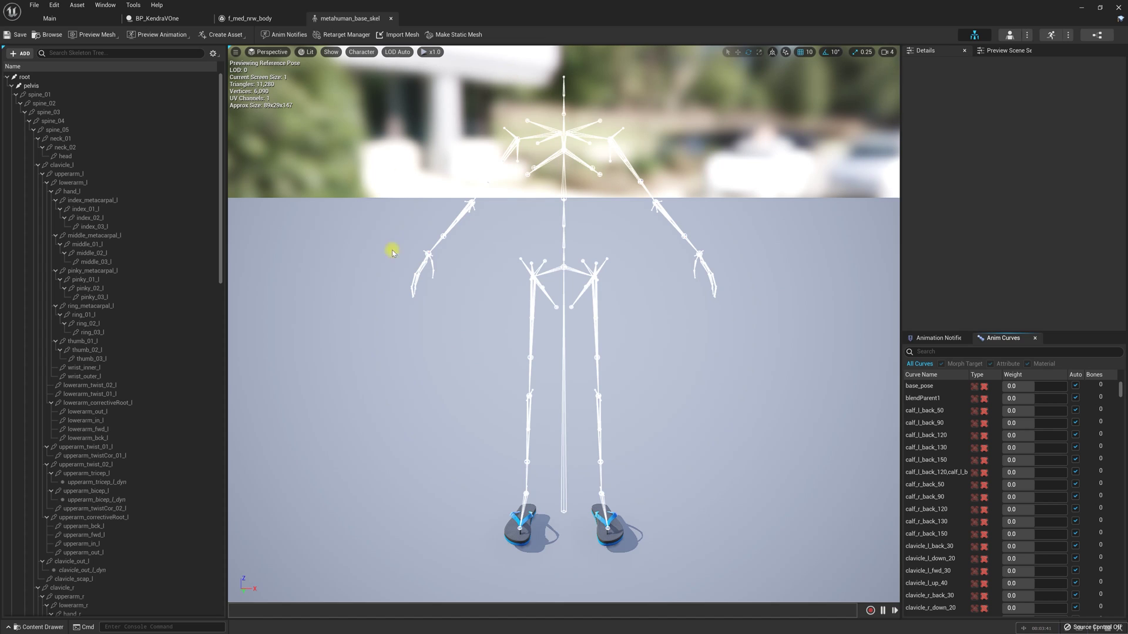
{"action": "left_click", "coordinate": [114, 35]}
{"action": "mouse_move", "coordinate": [127, 82]}
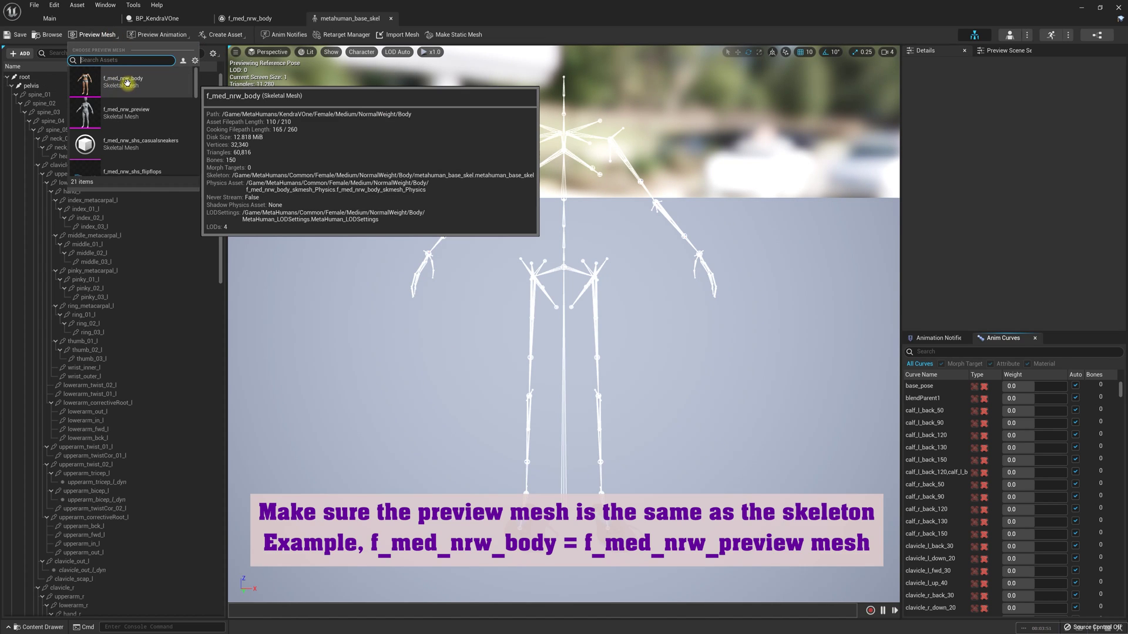
{"action": "left_click", "coordinate": [125, 113]}
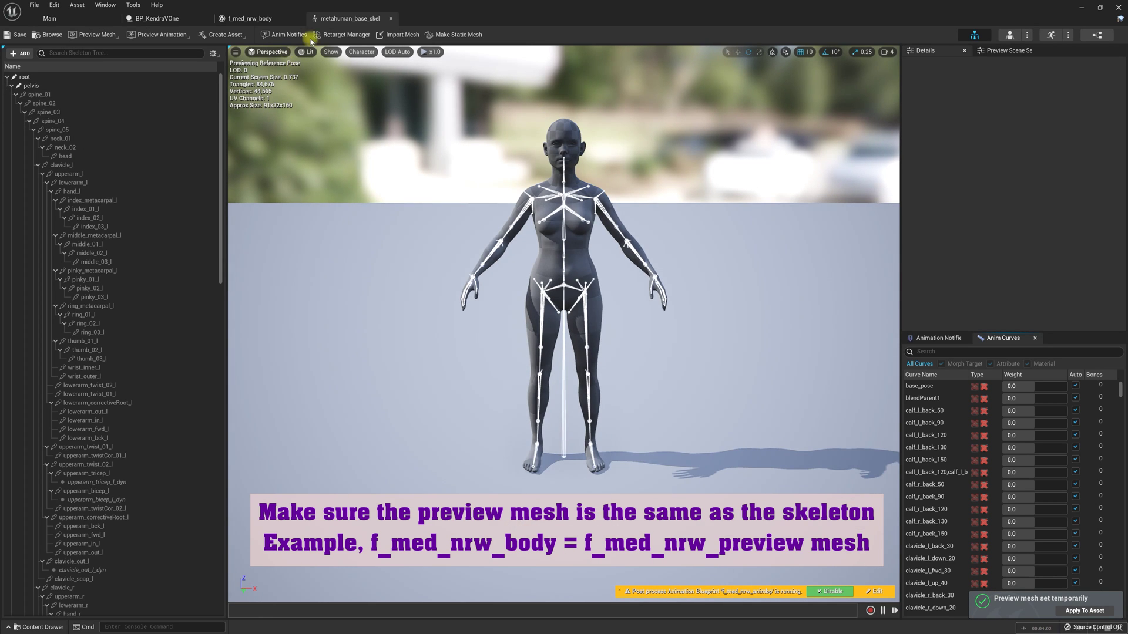
- Display the Retarget Manager for the MetaHuman base skeleton and close the f_med_nrw_body and BP_KendraVOne editors
{"action": "left_click", "coordinate": [339, 35]}
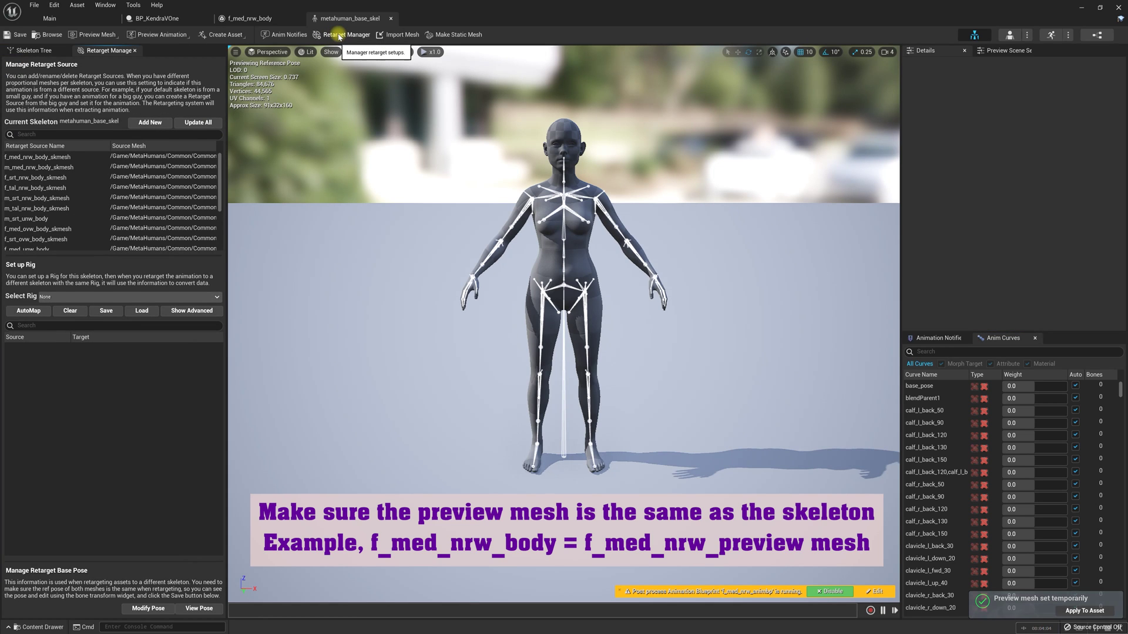
{"action": "left_click", "coordinate": [283, 18]}
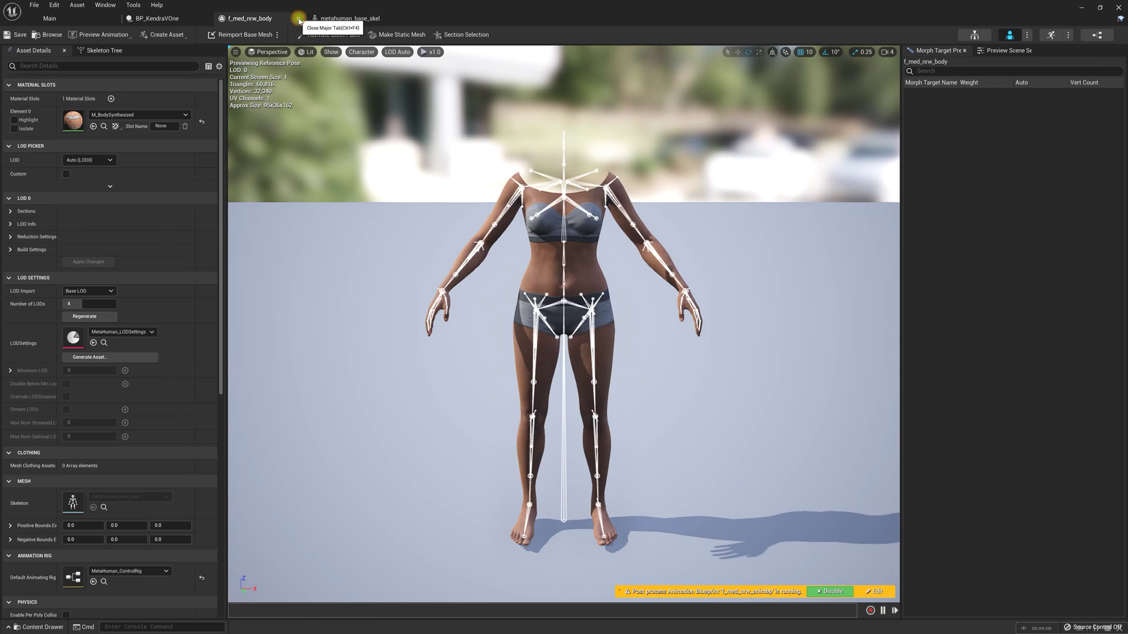
{"action": "left_click", "coordinate": [299, 19]}
{"action": "left_click", "coordinate": [207, 19]}
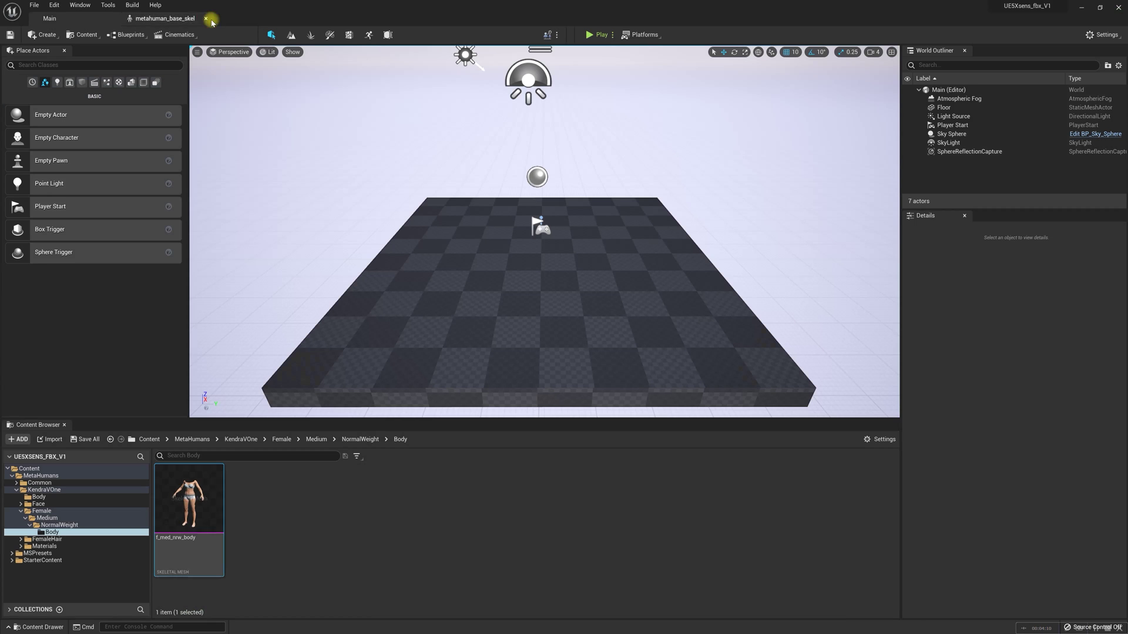
- Return to the Main level and create a folder named XsensPuppet directly in the Content folder
{"action": "left_click", "coordinate": [171, 18]}
{"action": "left_click", "coordinate": [65, 18]}
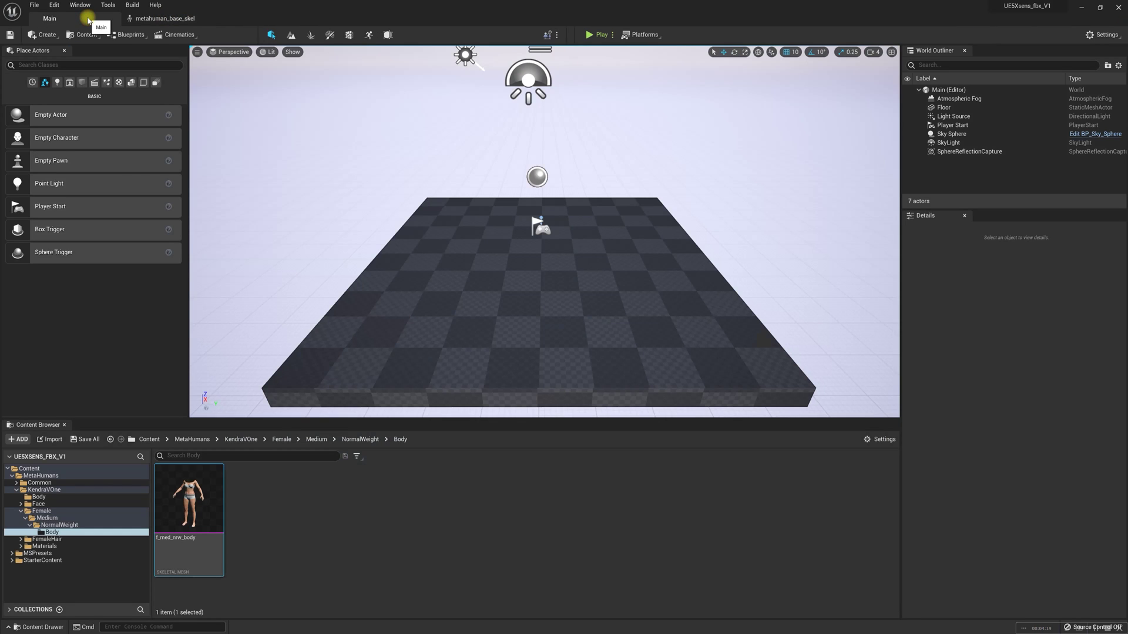
{"action": "left_click", "coordinate": [148, 439]}
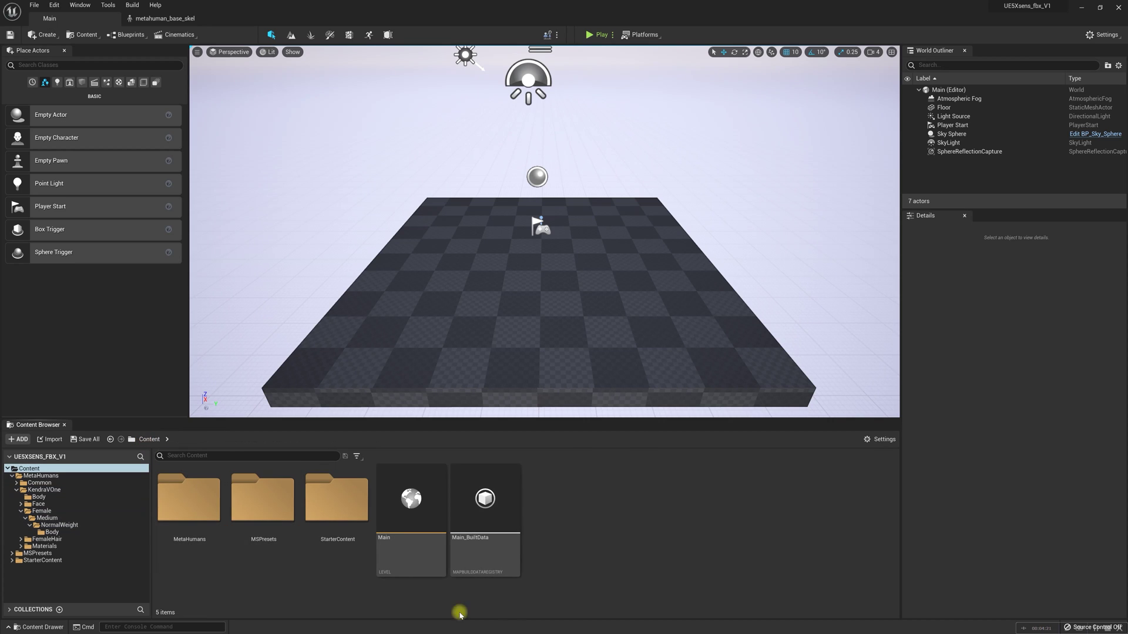
{"action": "right_click", "coordinate": [579, 503]}
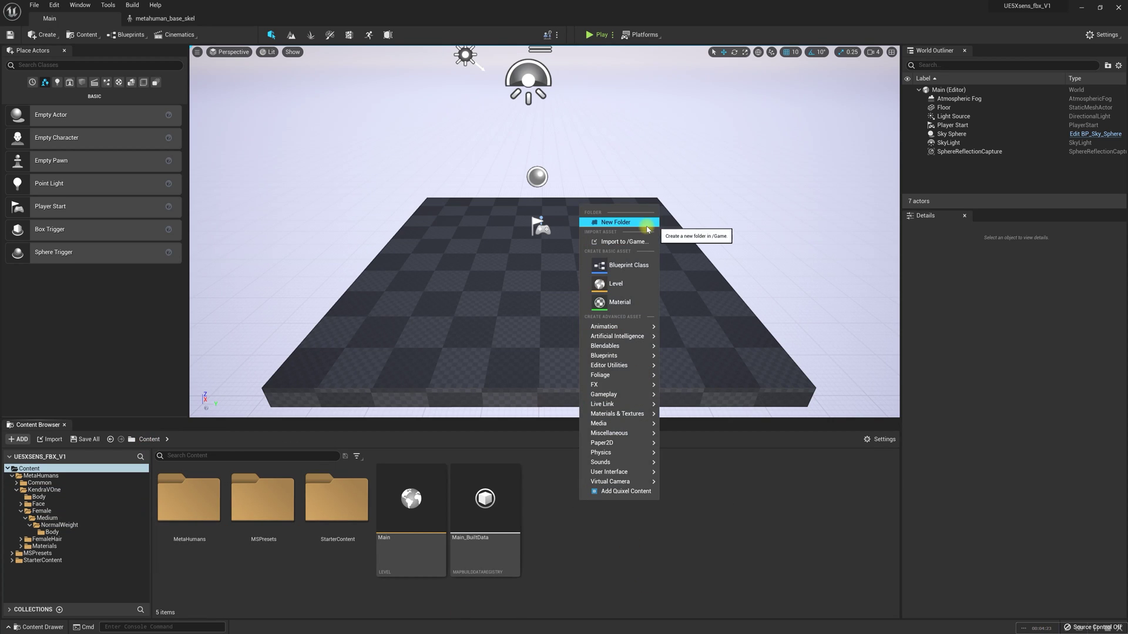
{"action": "key", "text": "Escape"}
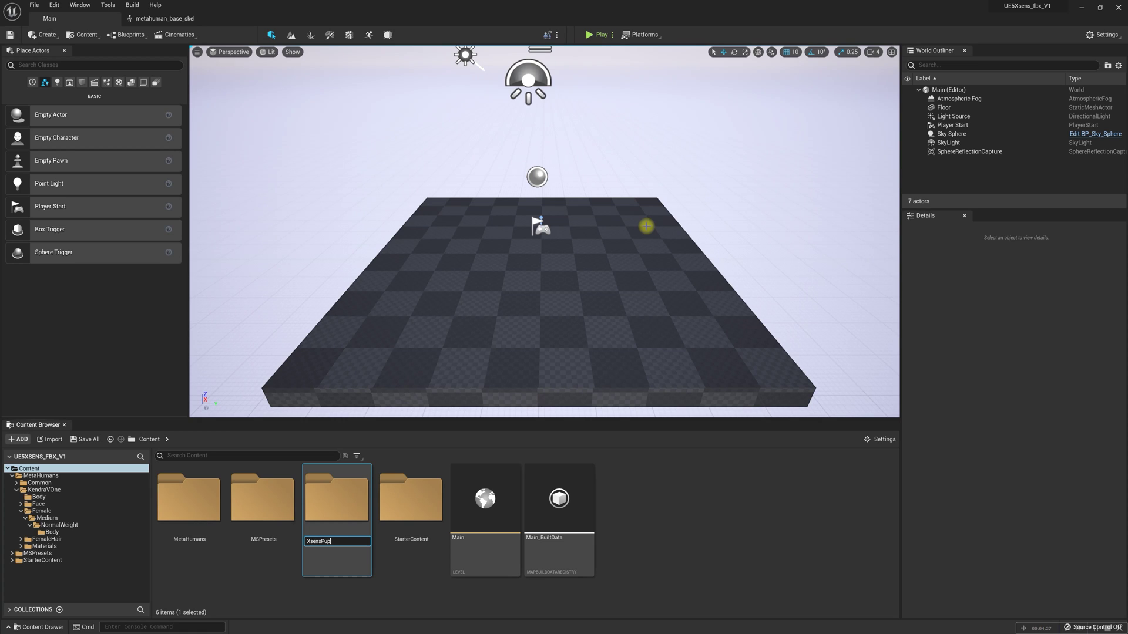
{"action": "key", "text": "Return"}
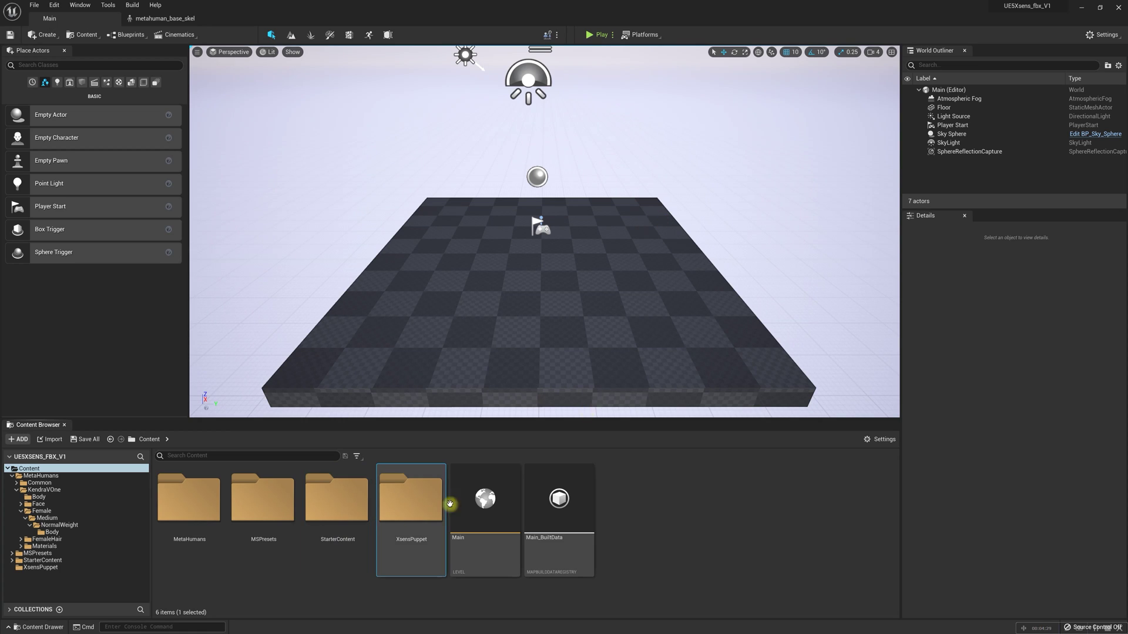
- Import MVN_Puppet_IMPORT from the XsensData folder into XsensPuppet as a skeletal mesh with the offered FBX import options
{"action": "double_click", "coordinate": [411, 485]}
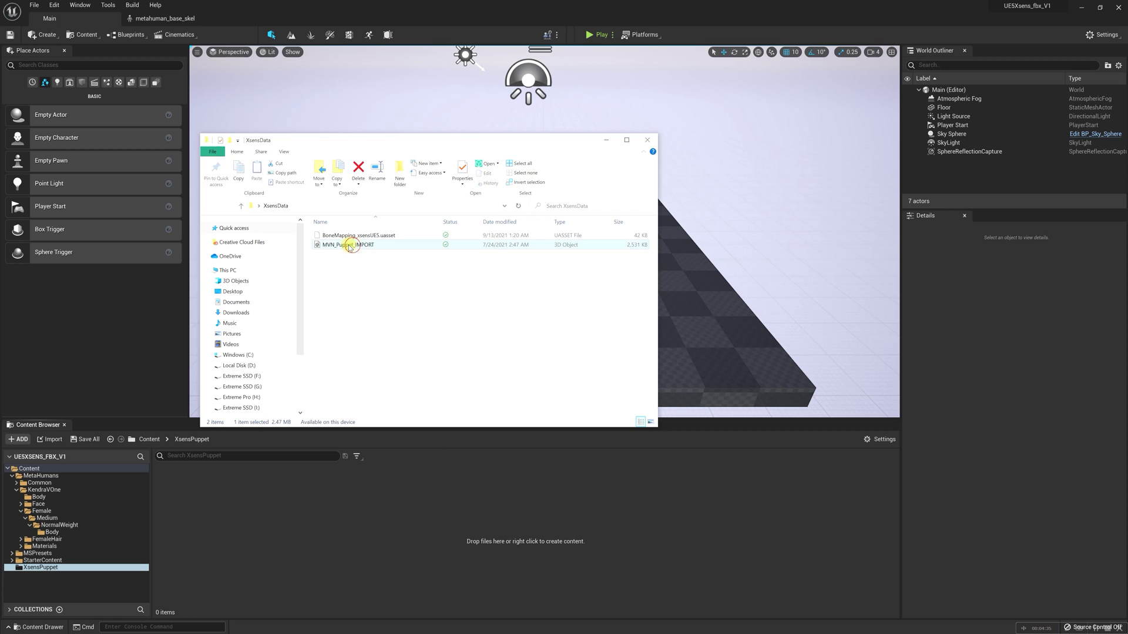
{"action": "left_click_drag", "start_coordinate": [344, 249], "coordinate": [405, 448]}
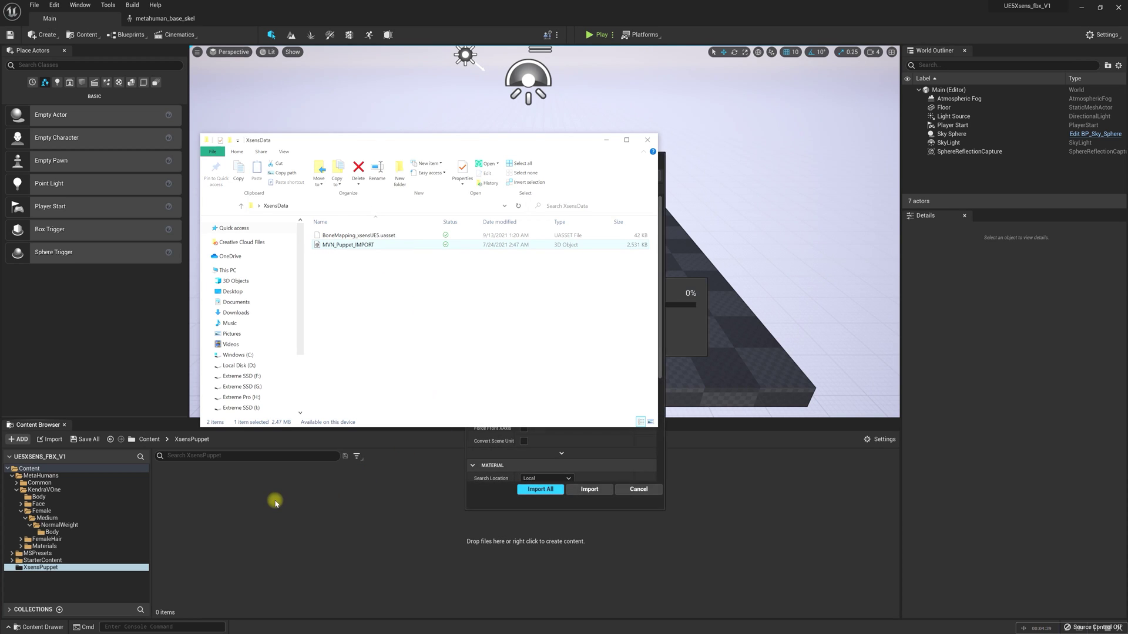
{"action": "left_click", "coordinate": [605, 141]}
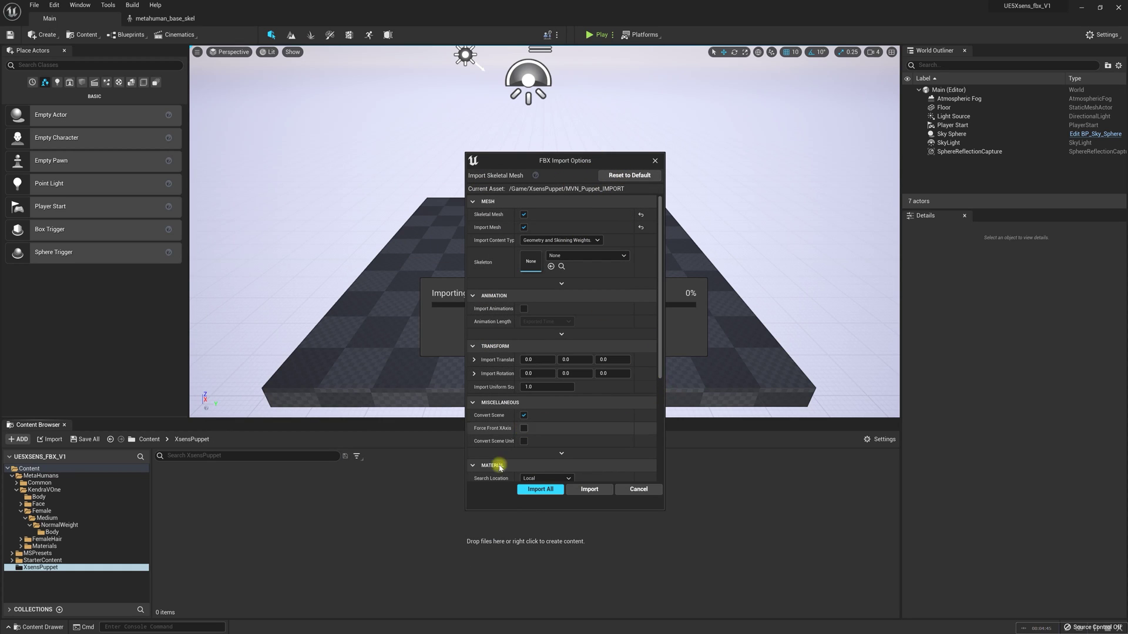
{"action": "left_click", "coordinate": [541, 490]}
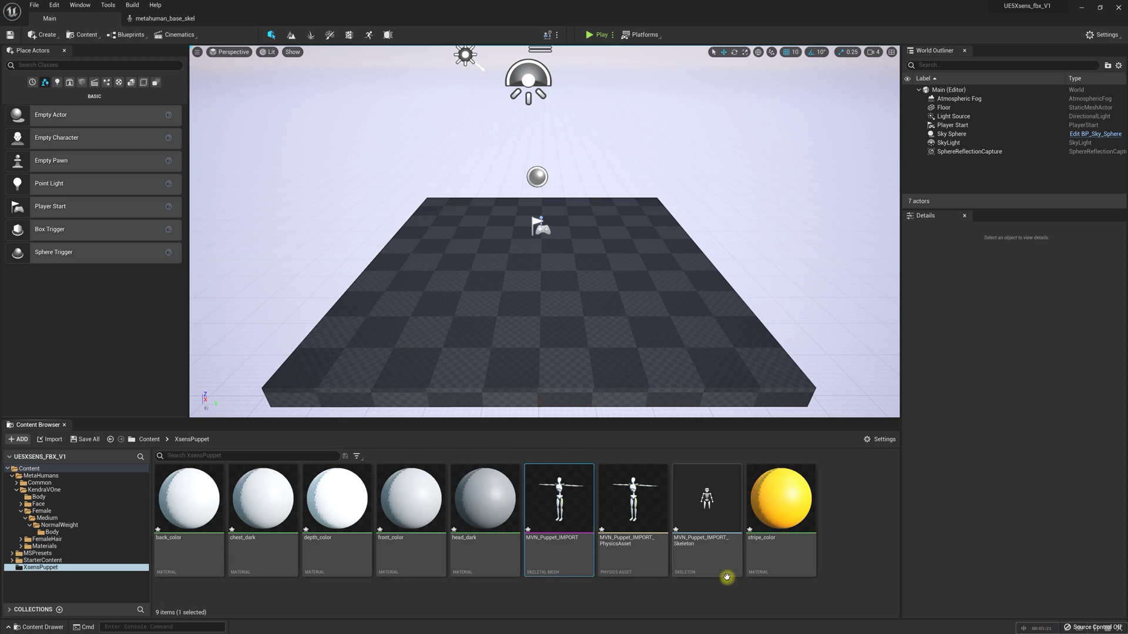
- Open MVN_Puppet_IMPORT_Skeleton, select the Humanoid rig in its Retarget Manager and display the preview scene settings
{"action": "double_click", "coordinate": [705, 491]}
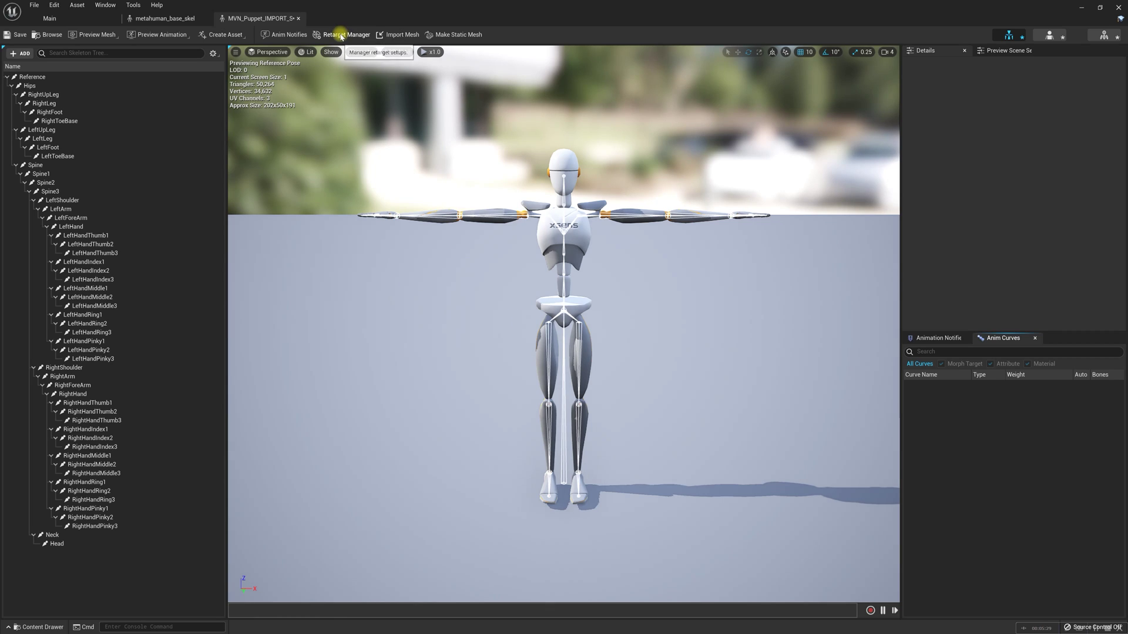
{"action": "left_click", "coordinate": [342, 35]}
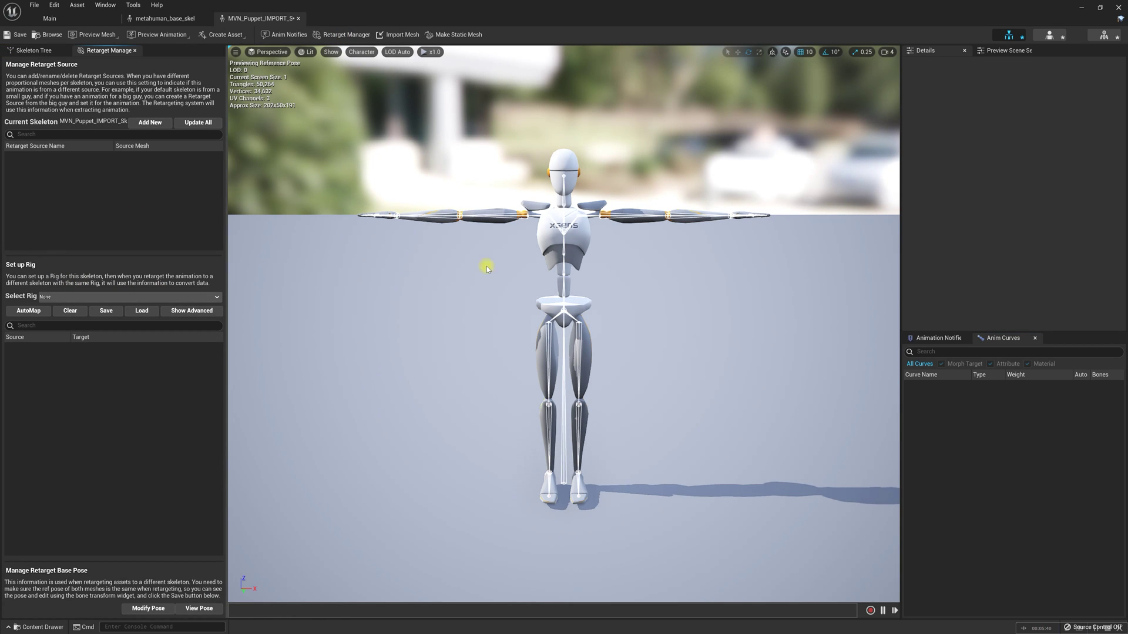
{"action": "left_click", "coordinate": [200, 296]}
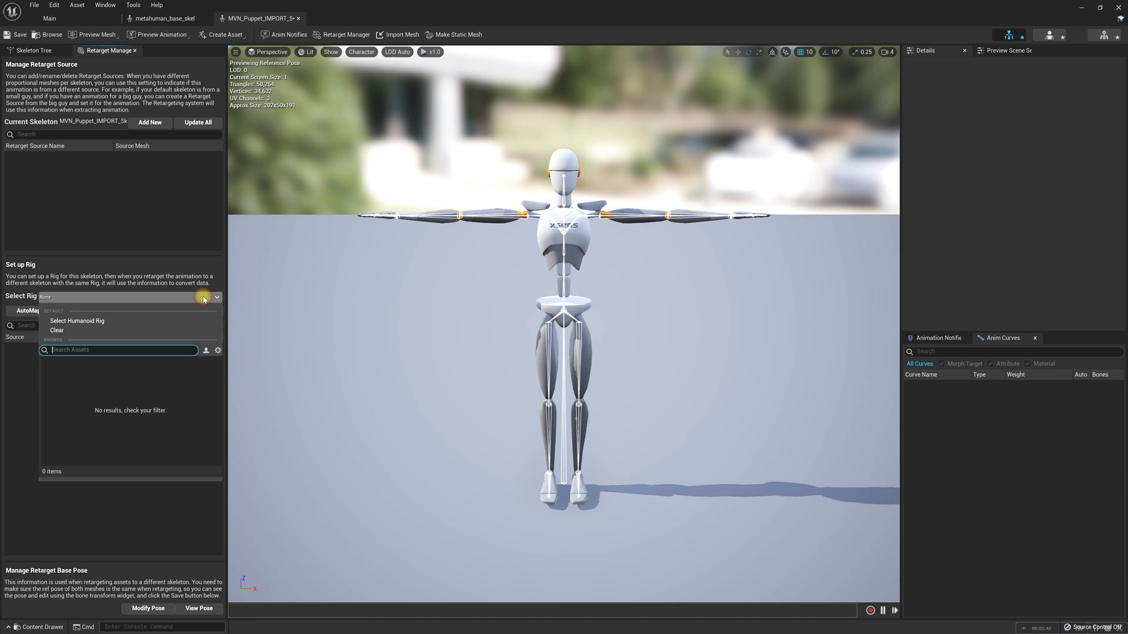
{"action": "left_click", "coordinate": [97, 322]}
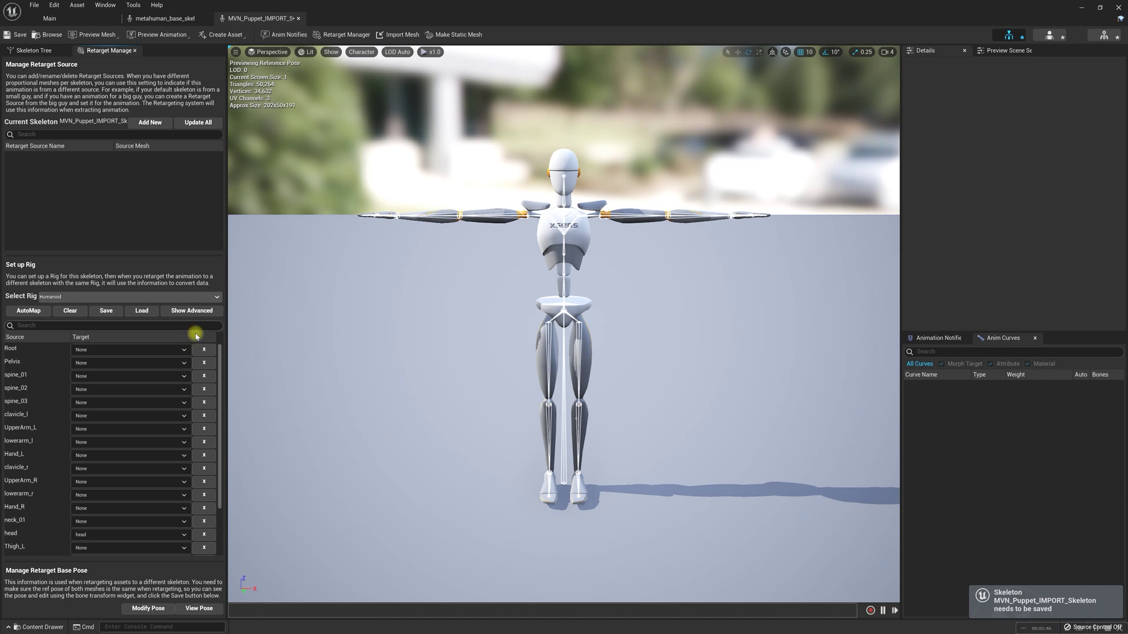
{"action": "left_click", "coordinate": [993, 56]}
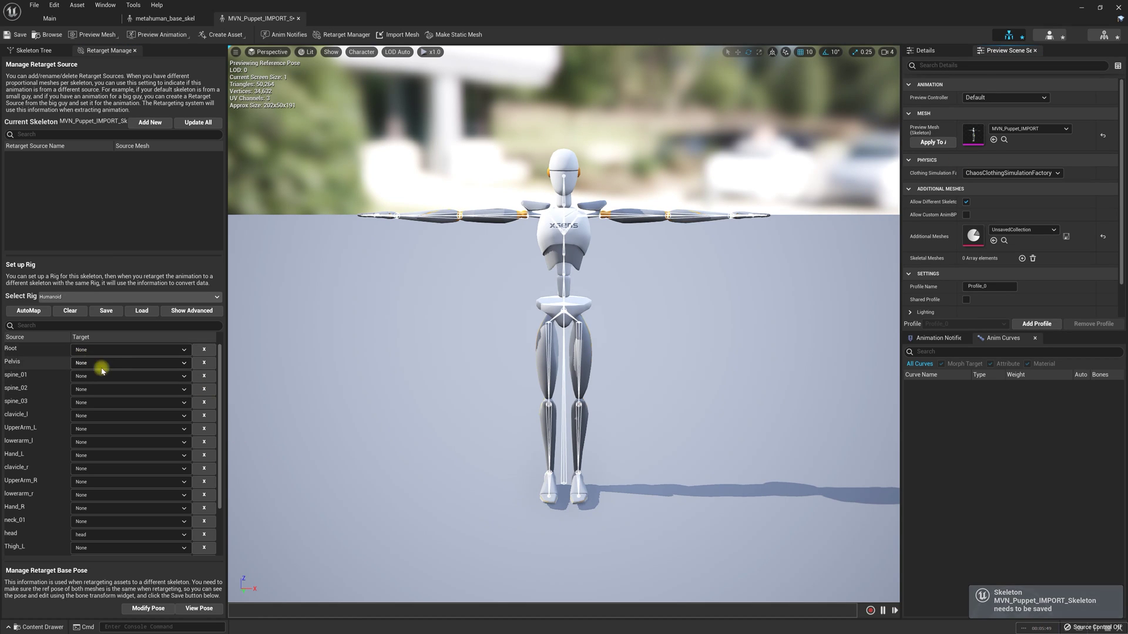
- Map the puppet rig's Root node to Reference and its Pelvis node to Hips
{"action": "left_click", "coordinate": [184, 350]}
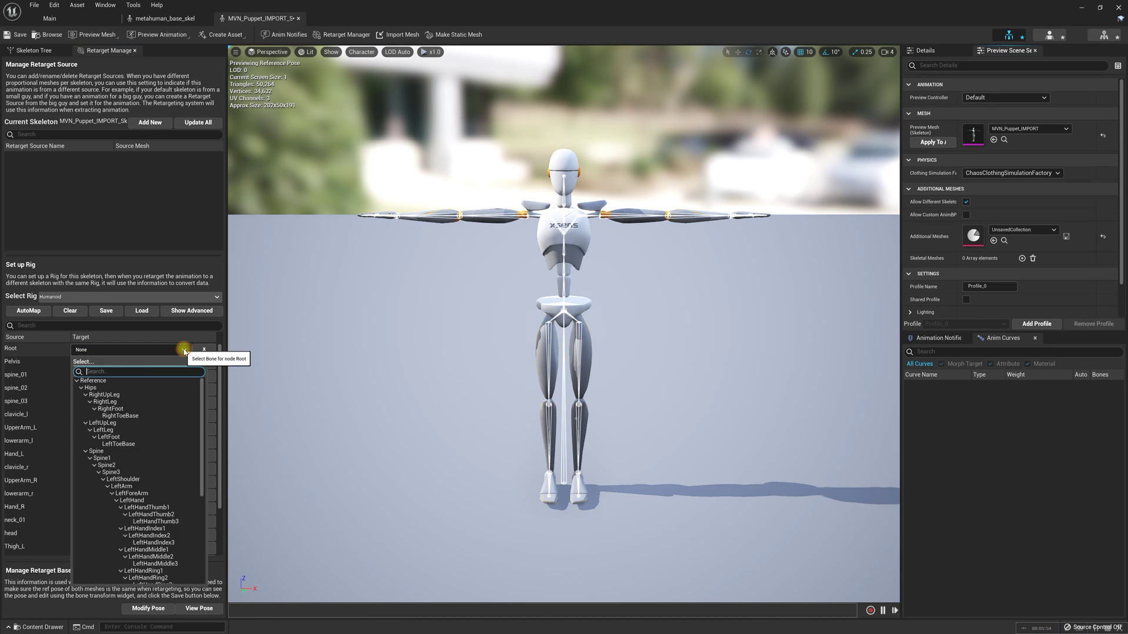
{"action": "left_click", "coordinate": [101, 381]}
{"action": "left_click", "coordinate": [100, 363]}
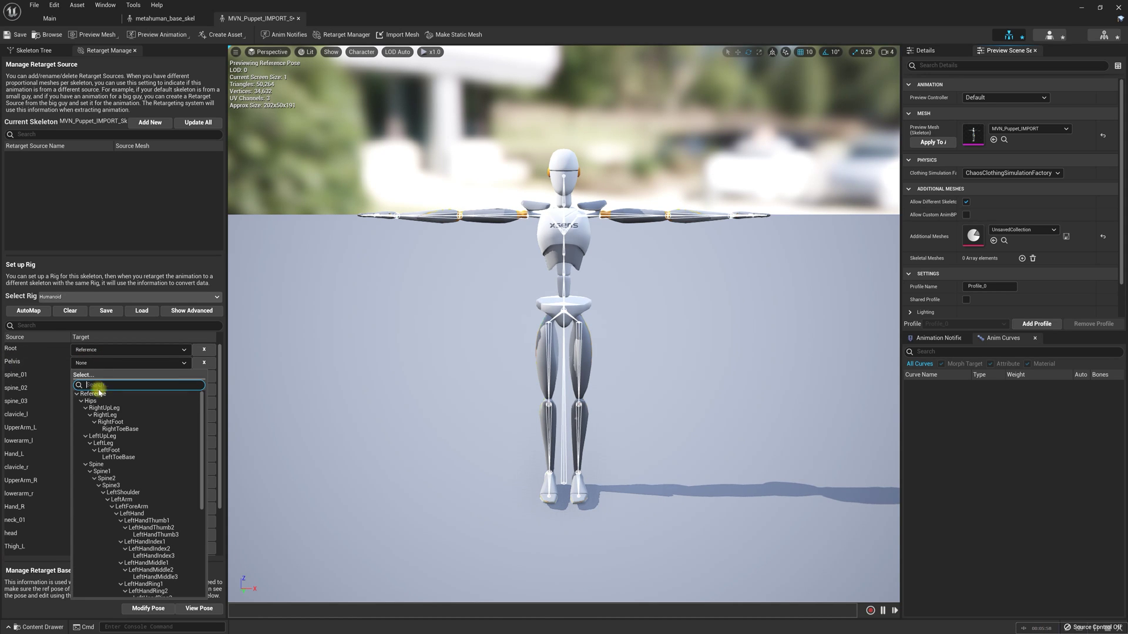
{"action": "left_click", "coordinate": [91, 401]}
- Map spine_01, spine_02 and spine_03 to Spine1, Spine2 and Spine3, and the remaining clavicle, arm, neck and leg nodes to their matching puppet bones
{"action": "left_click", "coordinate": [154, 376]}
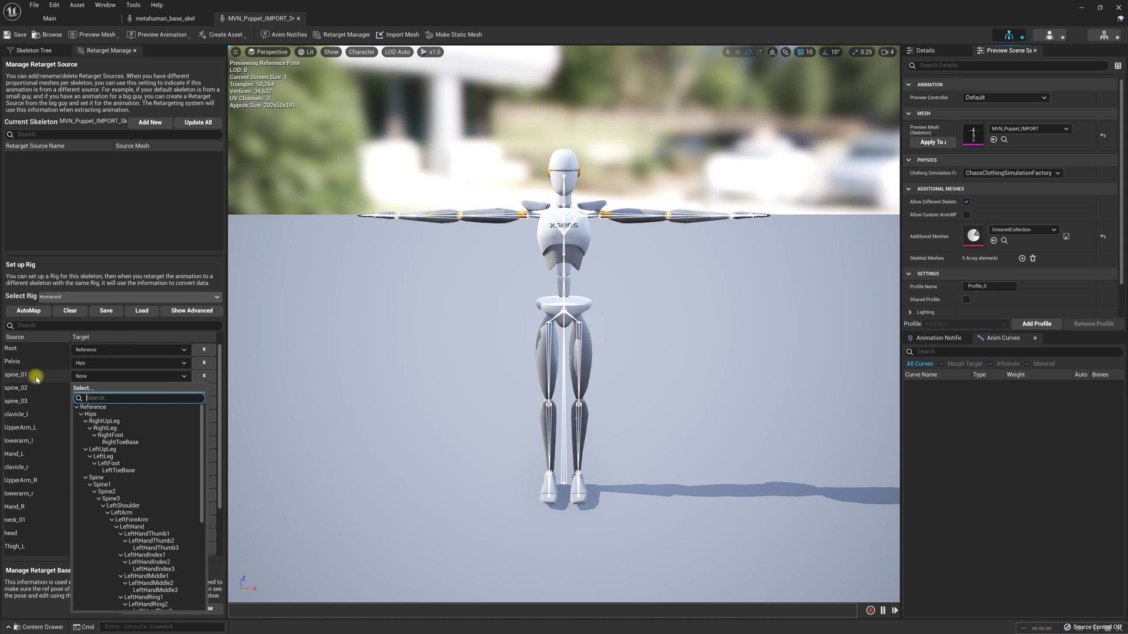
{"action": "left_click", "coordinate": [104, 485]}
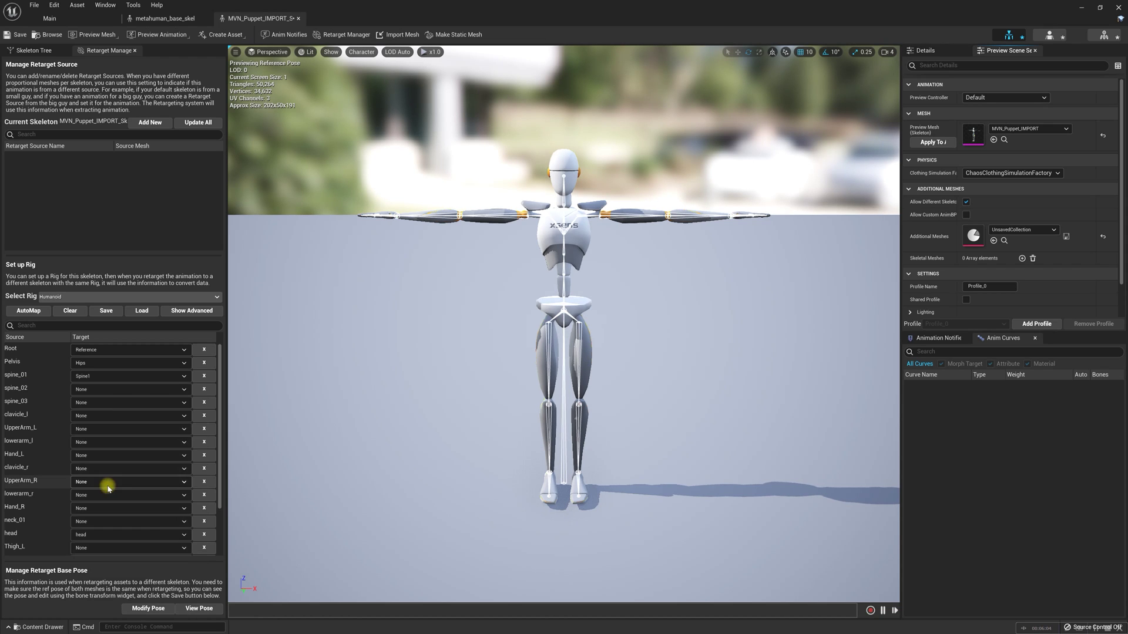
{"action": "left_click", "coordinate": [121, 405]}
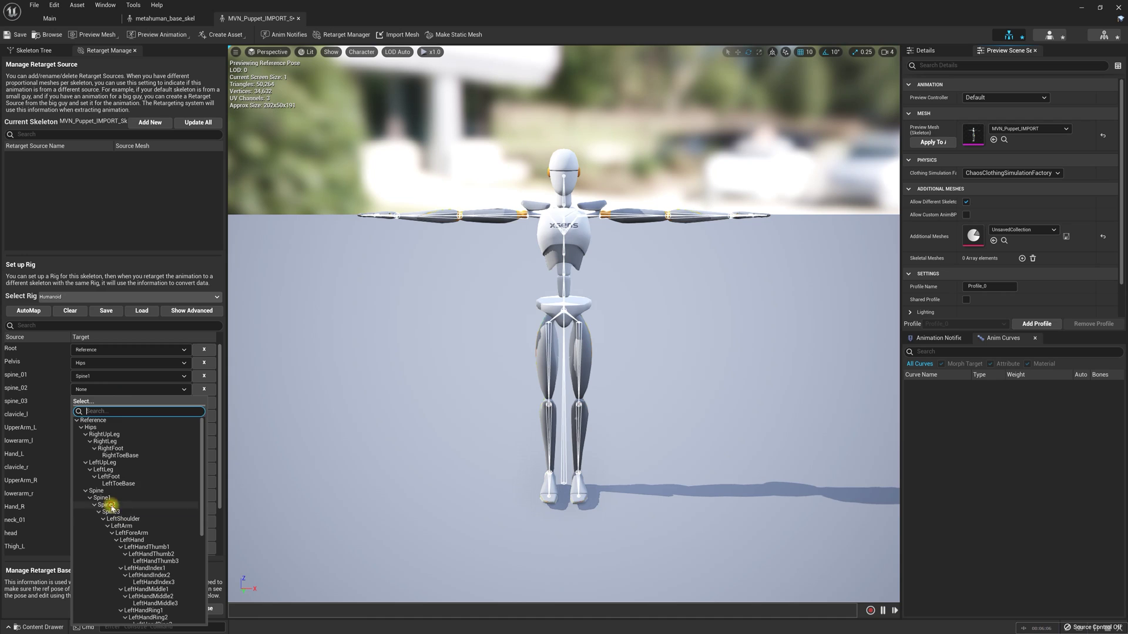
{"action": "left_click", "coordinate": [107, 505]}
{"action": "left_click", "coordinate": [125, 404]}
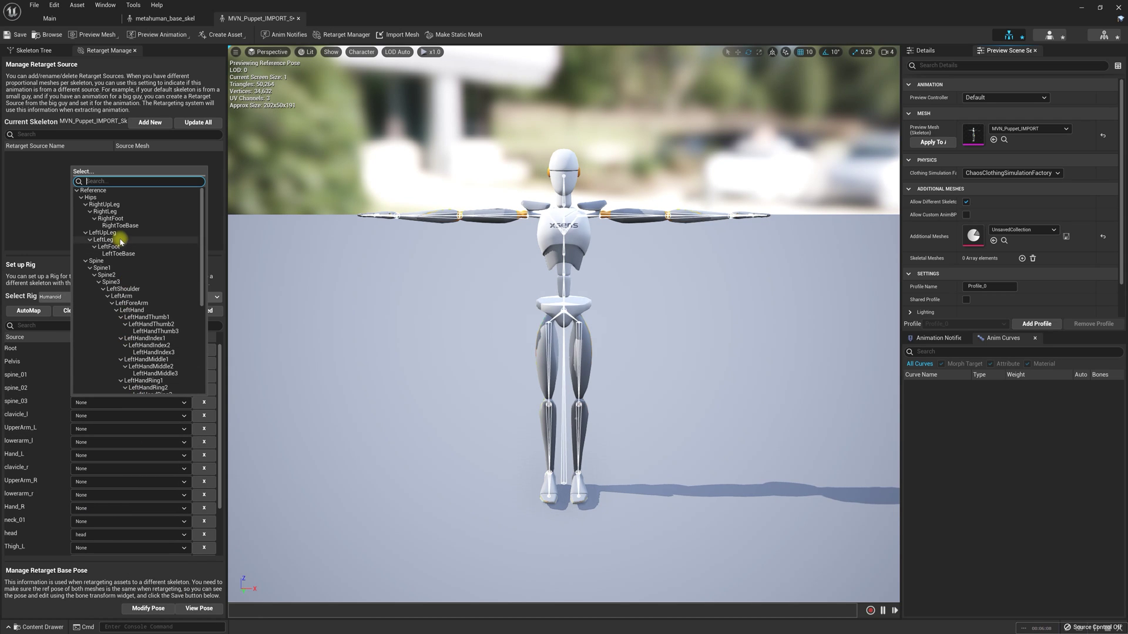
{"action": "left_click", "coordinate": [112, 282]}
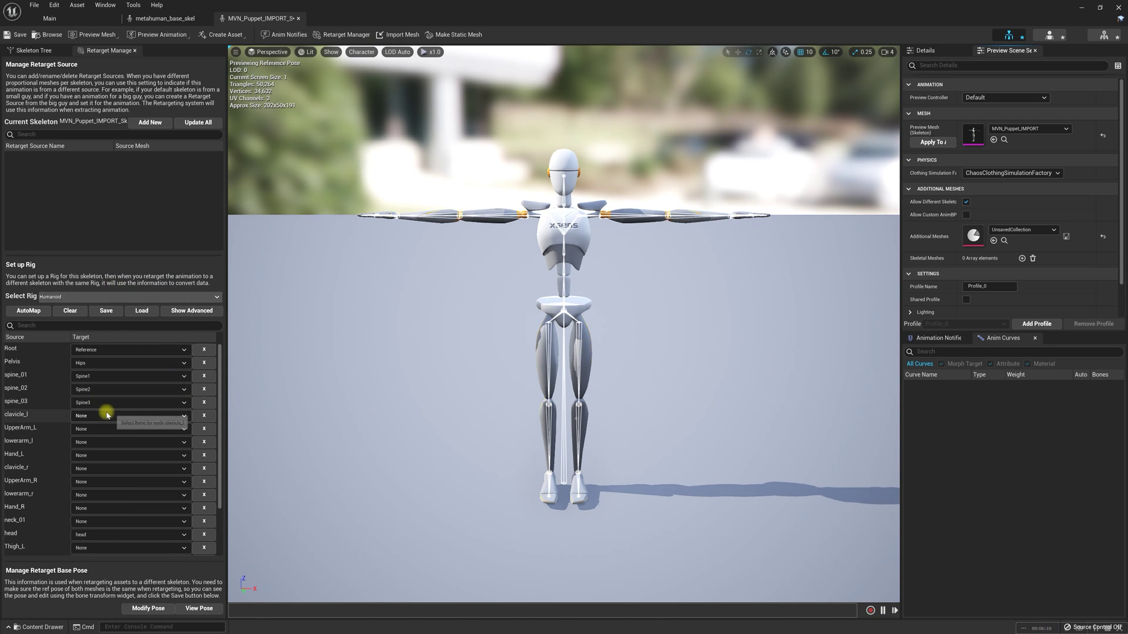
{"action": "left_click", "coordinate": [106, 415]}
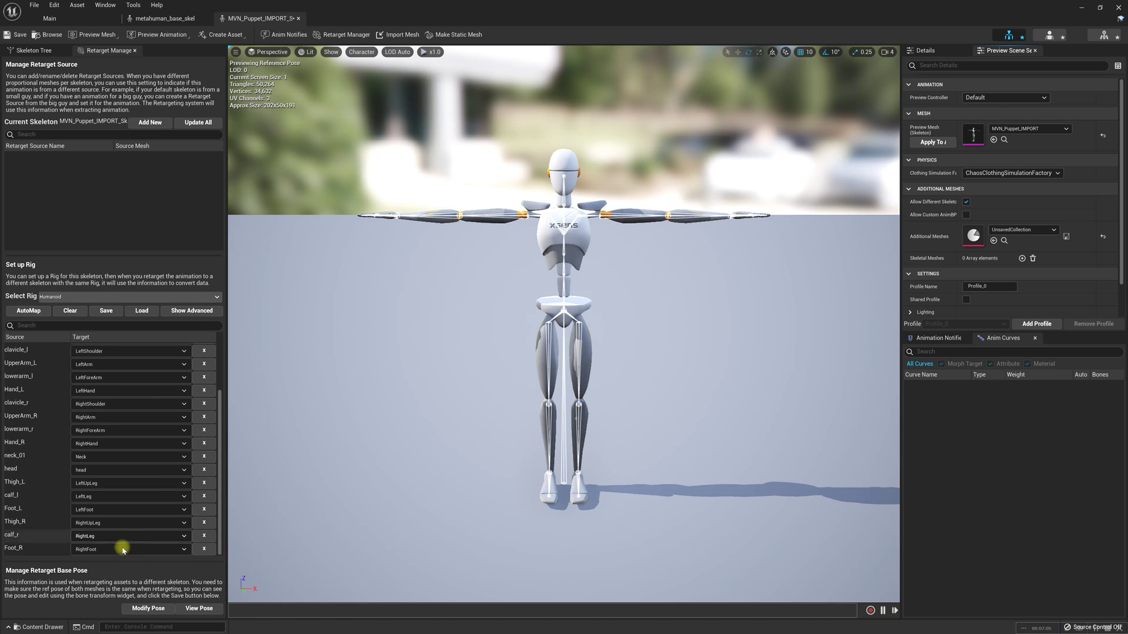
- Show the advanced rig nodes and map ball_r to RightToeBase and ball_l to LeftToeBase
{"action": "left_click", "coordinate": [182, 310]}
{"action": "scroll", "coordinate": [157, 371], "scroll_direction": "down", "scroll_amount": 10}
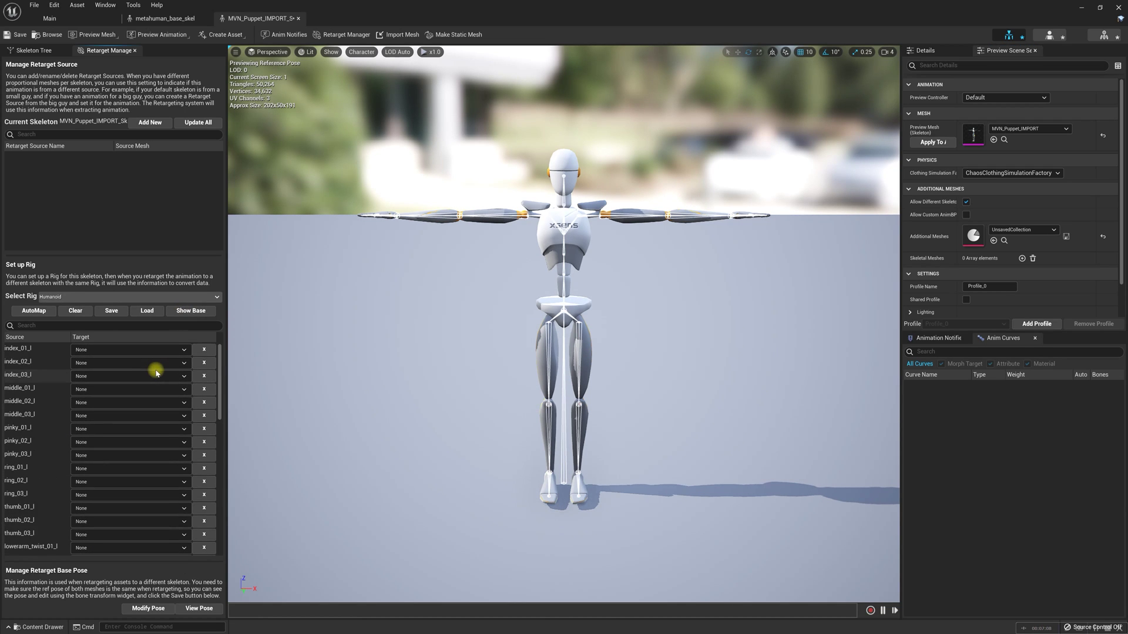
{"action": "left_click", "coordinate": [126, 462]}
{"action": "left_click", "coordinate": [121, 283]}
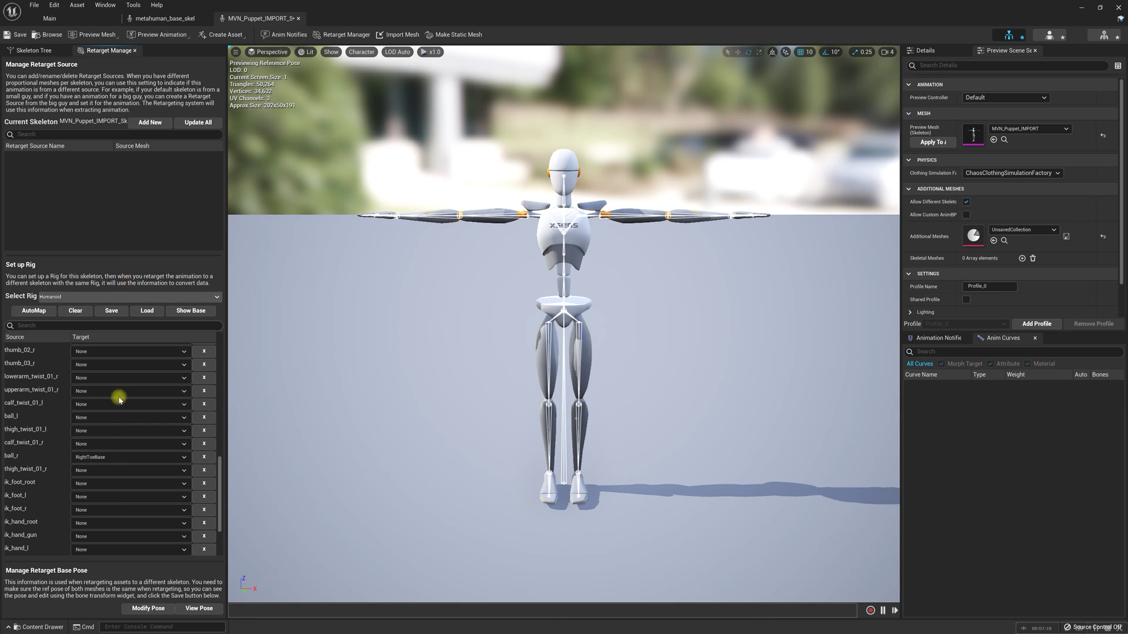
{"action": "left_click", "coordinate": [107, 418]}
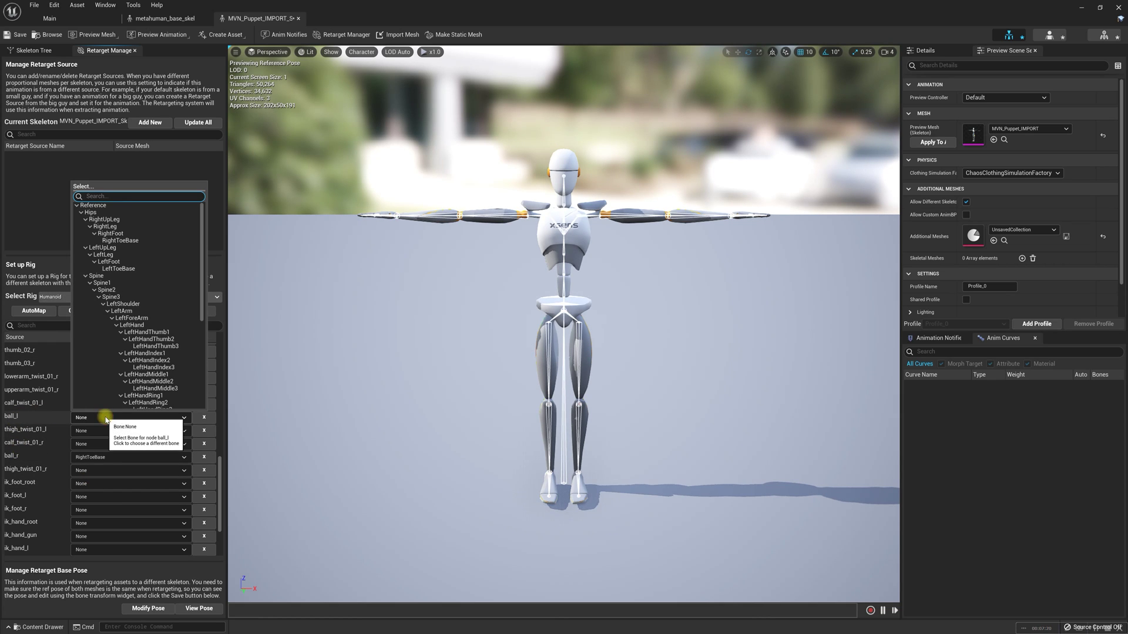
{"action": "left_click", "coordinate": [120, 269]}
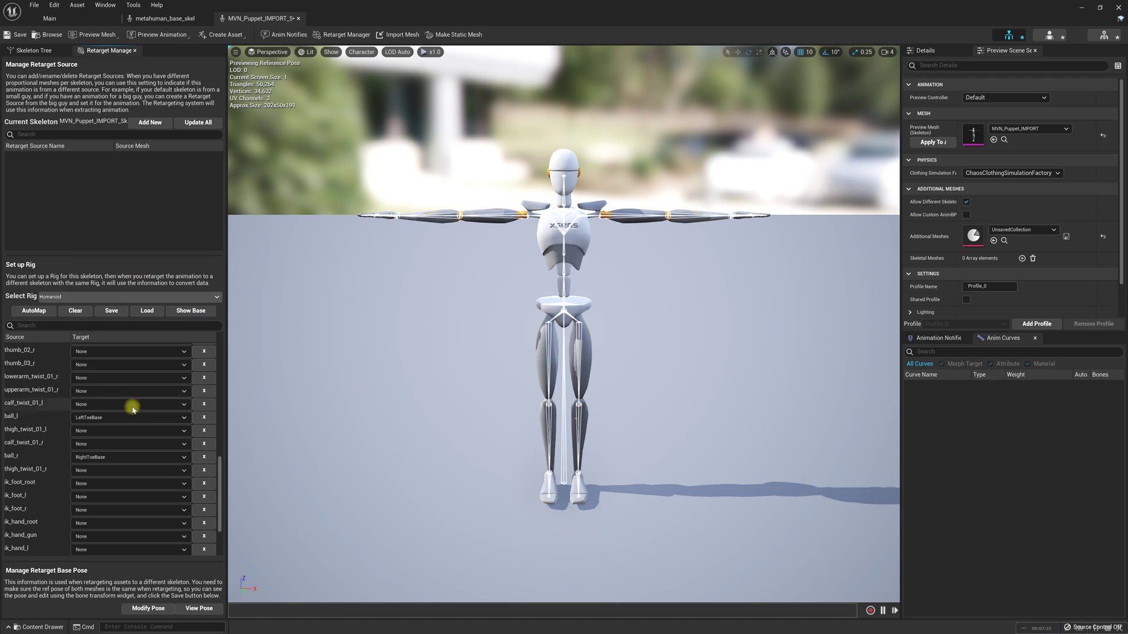
- Map index_01_l, index_02_l and index_03_l to LeftHandIndex1, LeftHandIndex2 and LeftHandIndex3, and the other finger nodes of both hands to their matching bones
{"action": "scroll", "coordinate": [131, 407], "scroll_direction": "up", "scroll_amount": 10}
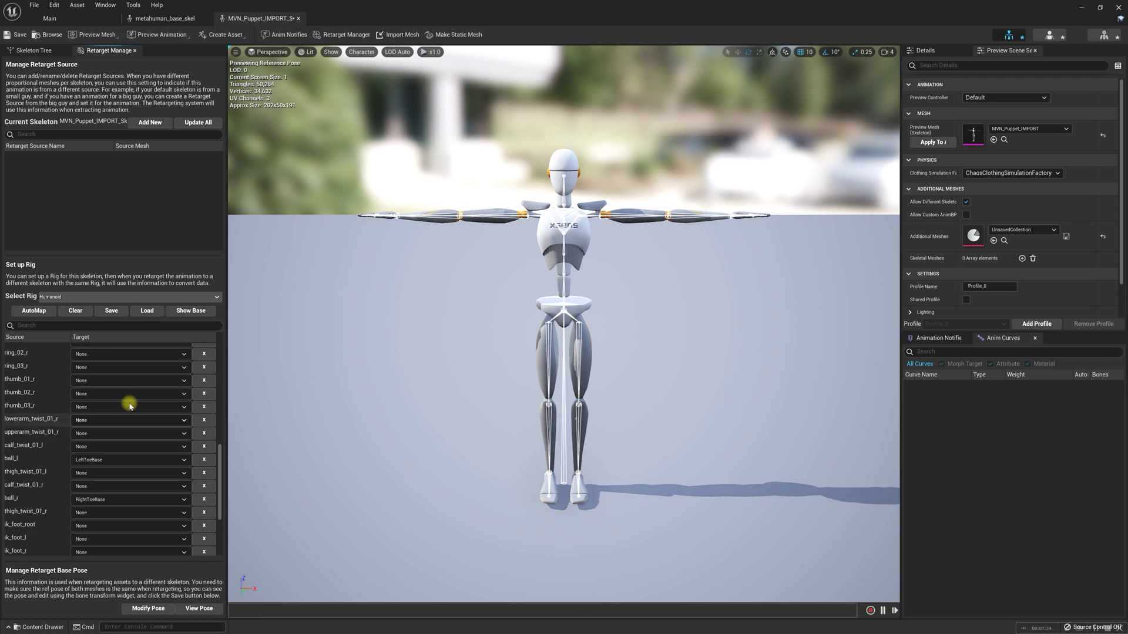
{"action": "left_click", "coordinate": [155, 354]}
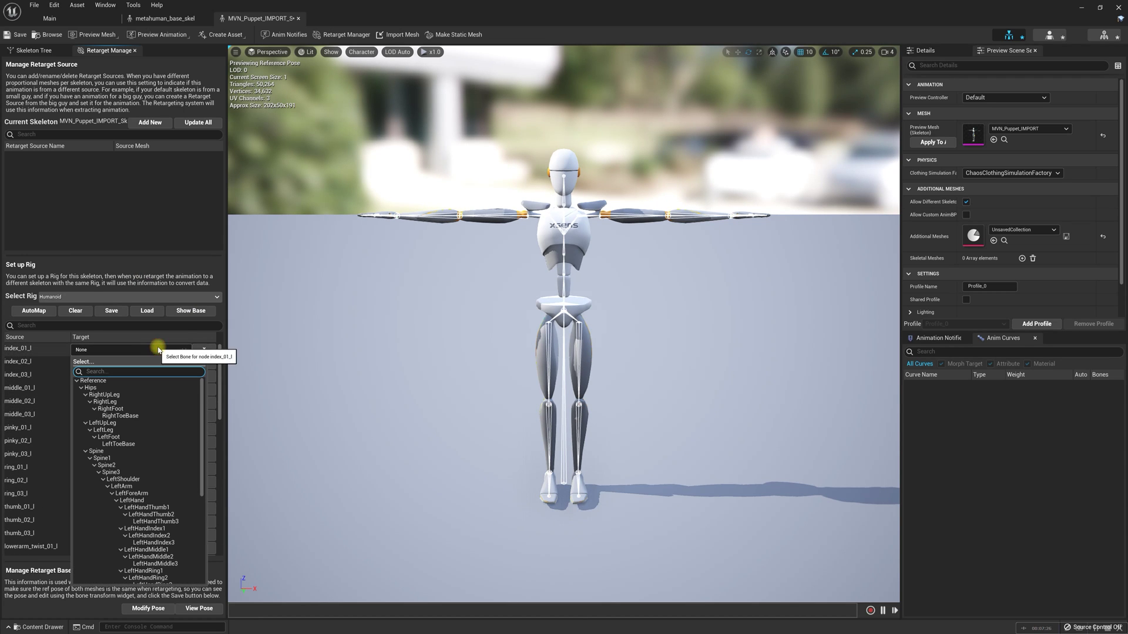
{"action": "left_click", "coordinate": [154, 530]}
{"action": "left_click", "coordinate": [151, 362]}
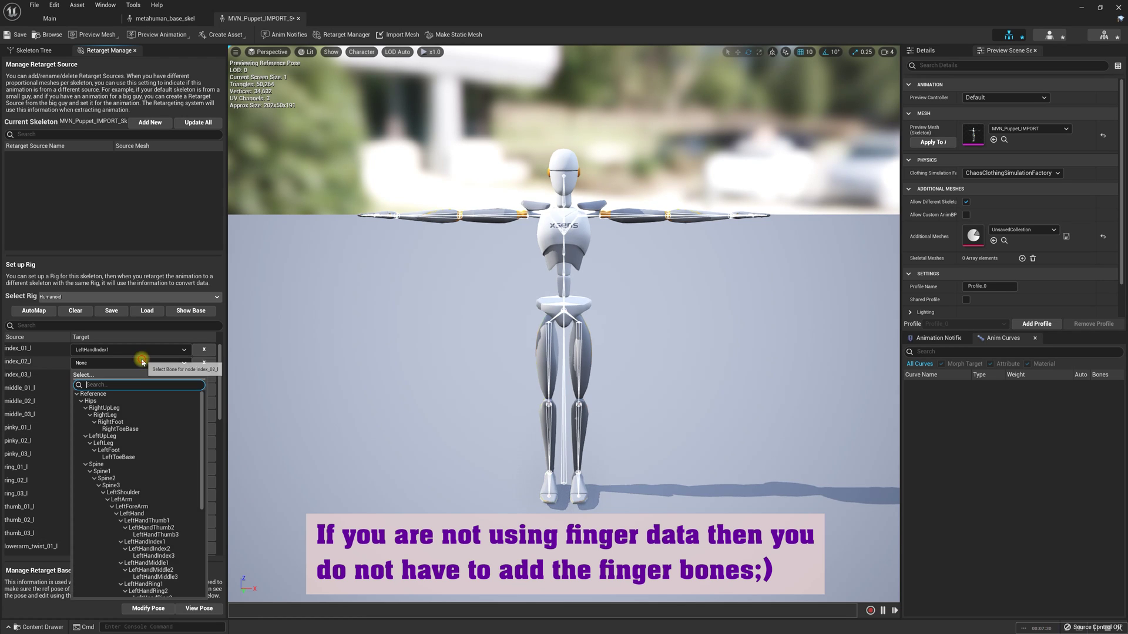
{"action": "left_click", "coordinate": [158, 550]}
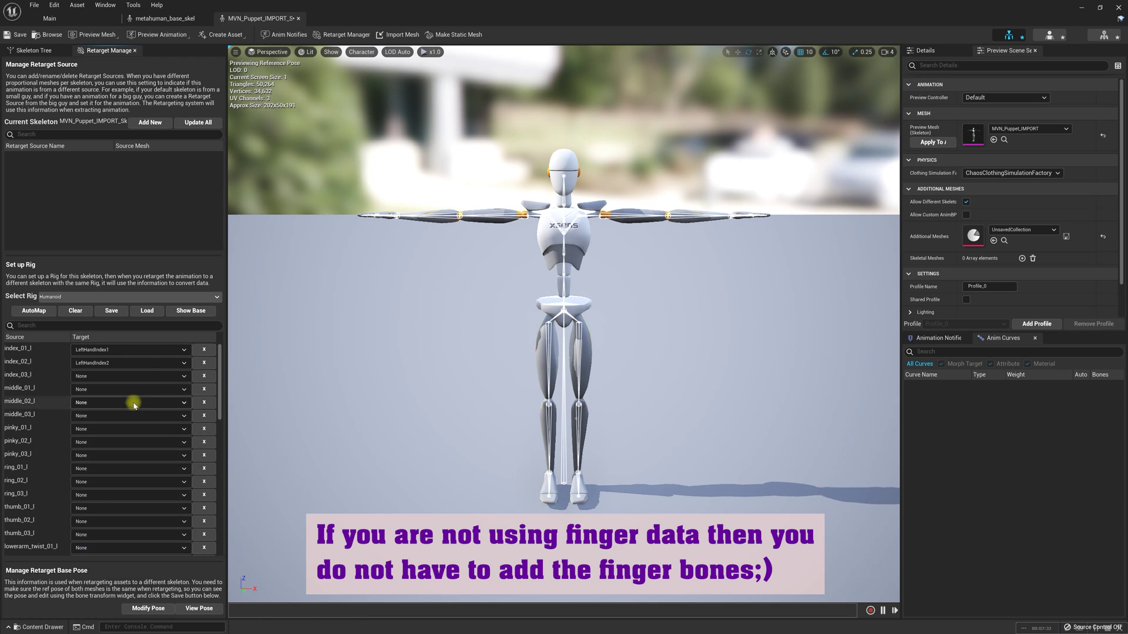
{"action": "left_click", "coordinate": [144, 376]}
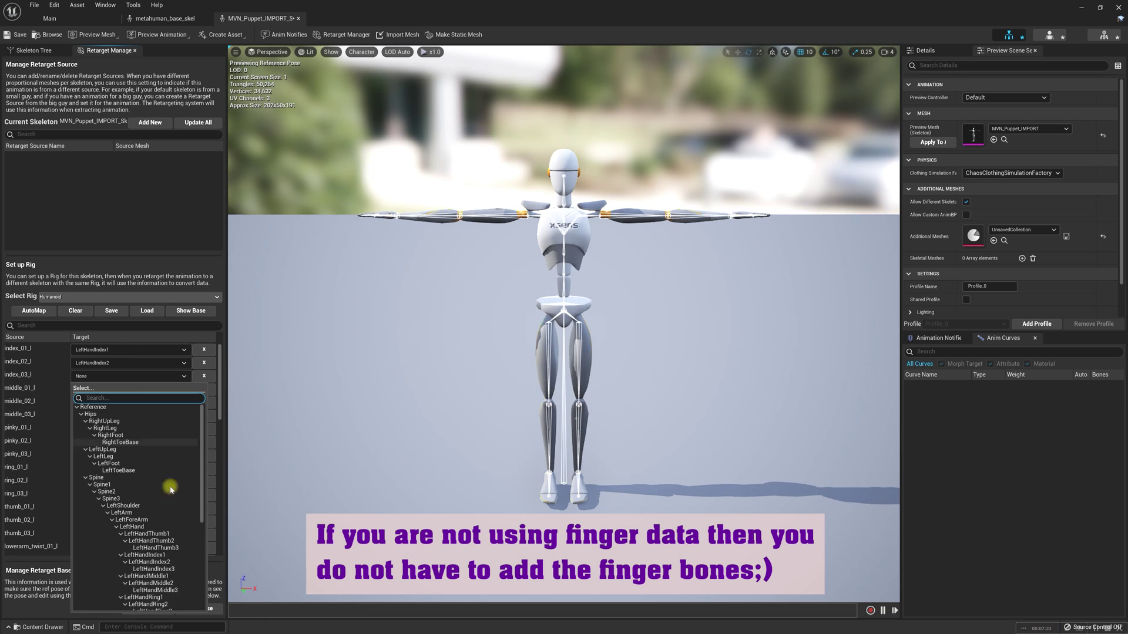
{"action": "left_click", "coordinate": [154, 570]}
{"action": "scroll", "coordinate": [144, 376], "scroll_direction": "down", "scroll_amount": 3}
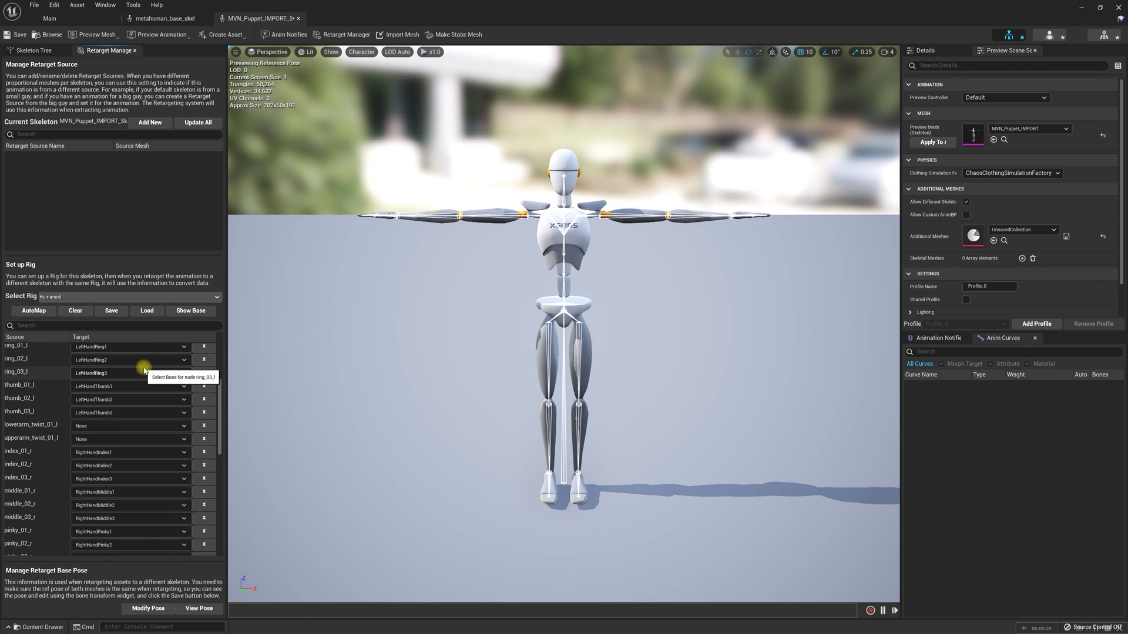
- Save the puppet rig's bone mapping in the XsensPuppet folder under a name beginning with BoneMapping_
{"action": "scroll", "coordinate": [144, 371], "scroll_direction": "up", "scroll_amount": 10}
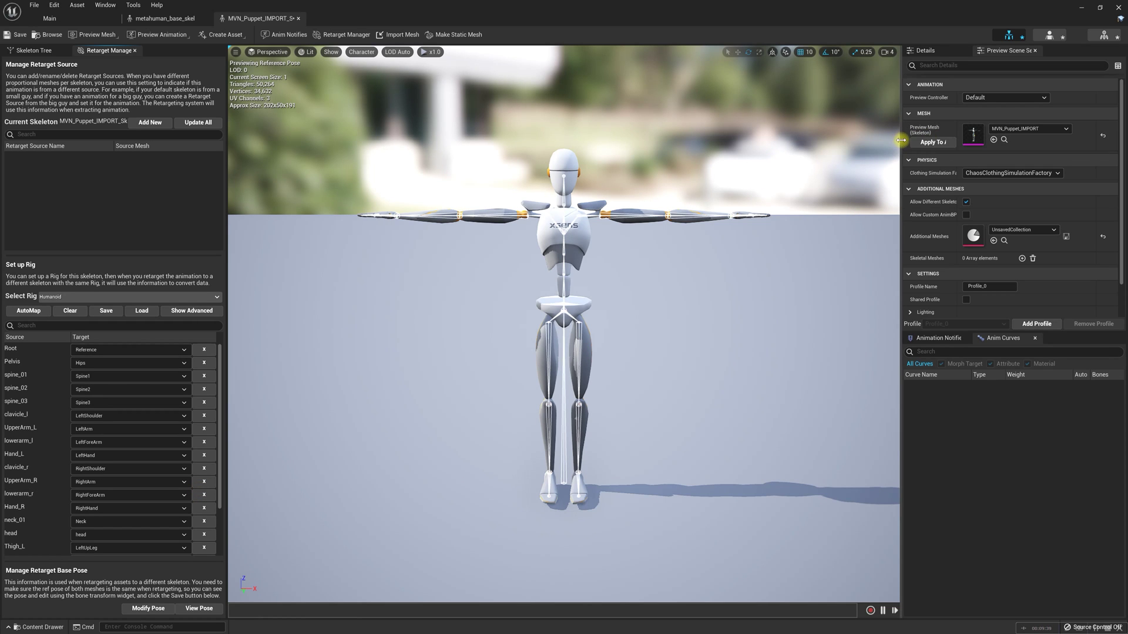
{"action": "left_click_drag", "start_coordinate": [901, 139], "coordinate": [828, 141]}
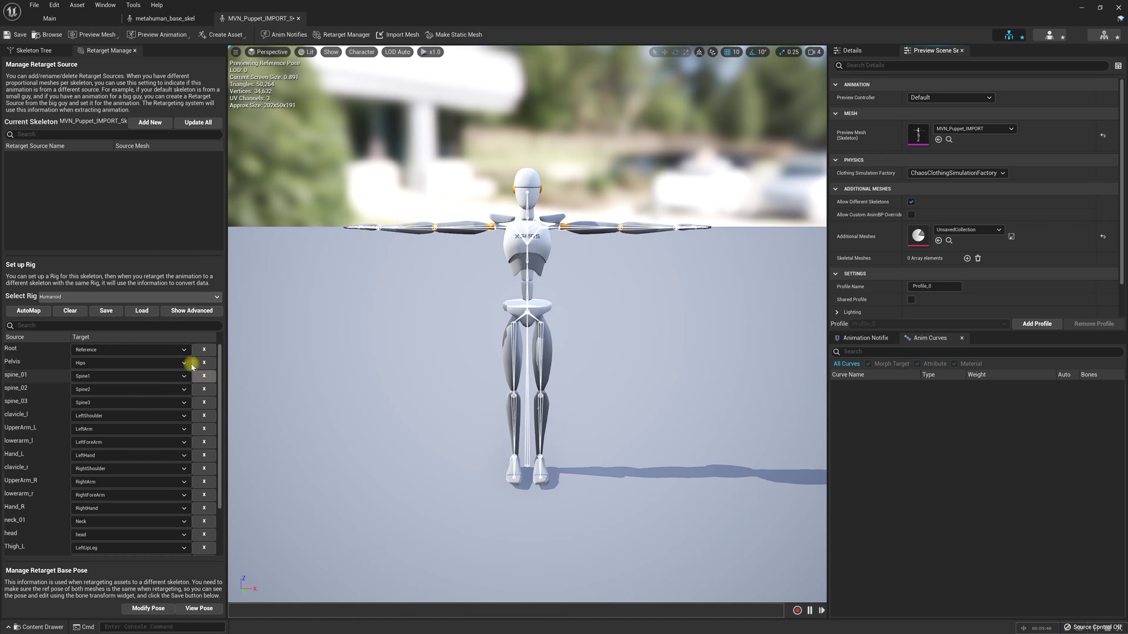
{"action": "left_click", "coordinate": [107, 311]}
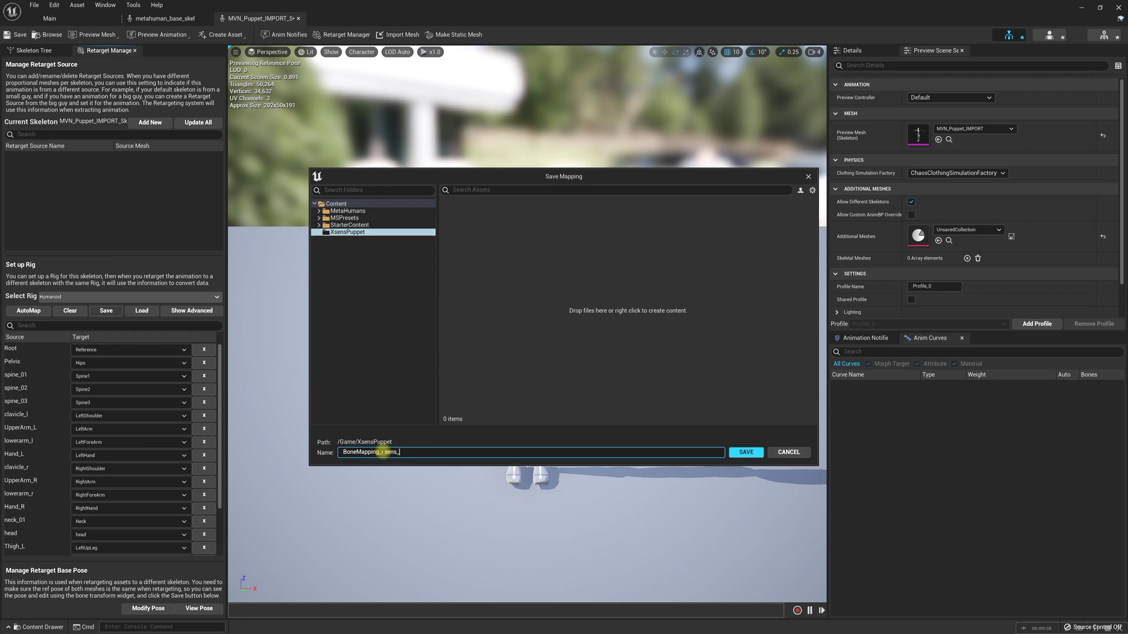
{"action": "left_click", "coordinate": [741, 452]}
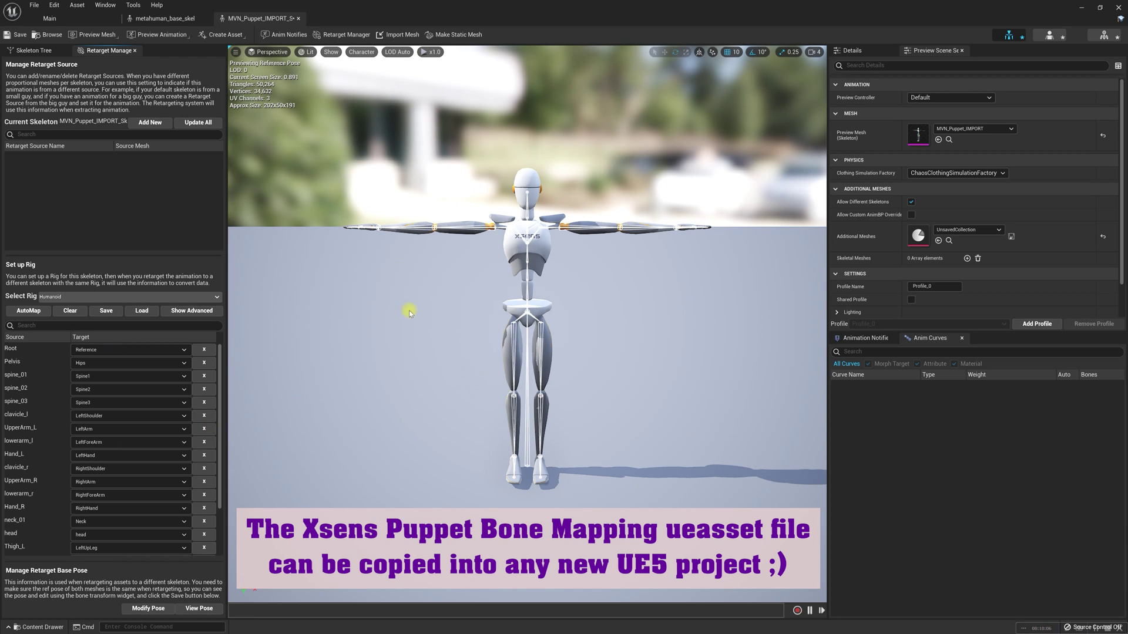
- Save all modified assets of the project, including the puppet skeleton with its rig mapping
{"action": "left_click", "coordinate": [141, 313]}
{"action": "left_click", "coordinate": [170, 338]}
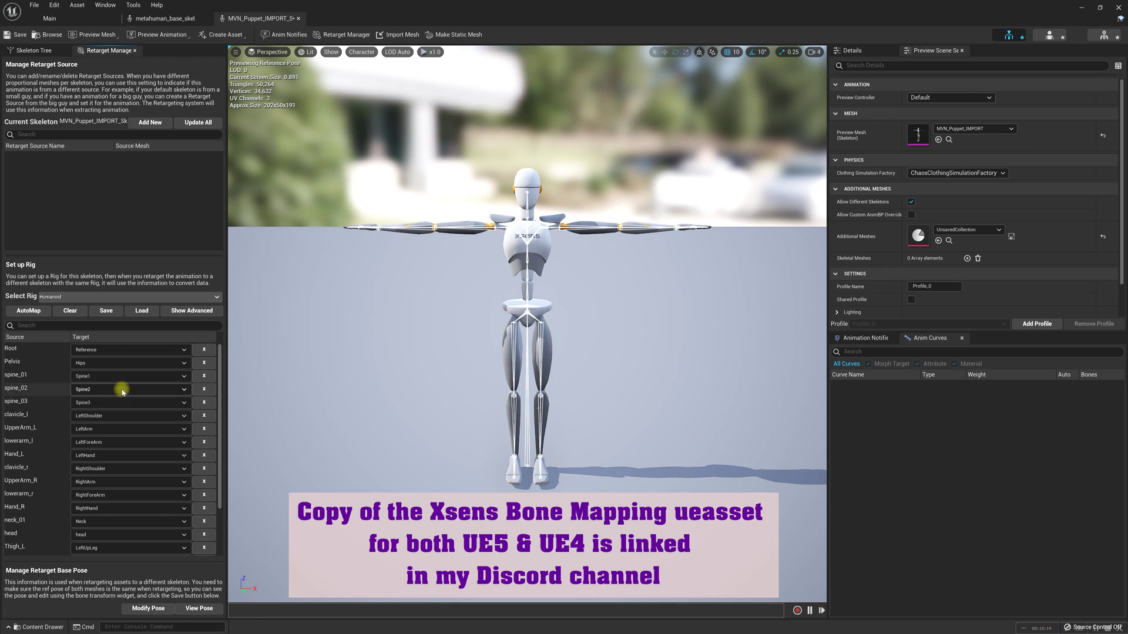
{"action": "left_click", "coordinate": [34, 4]}
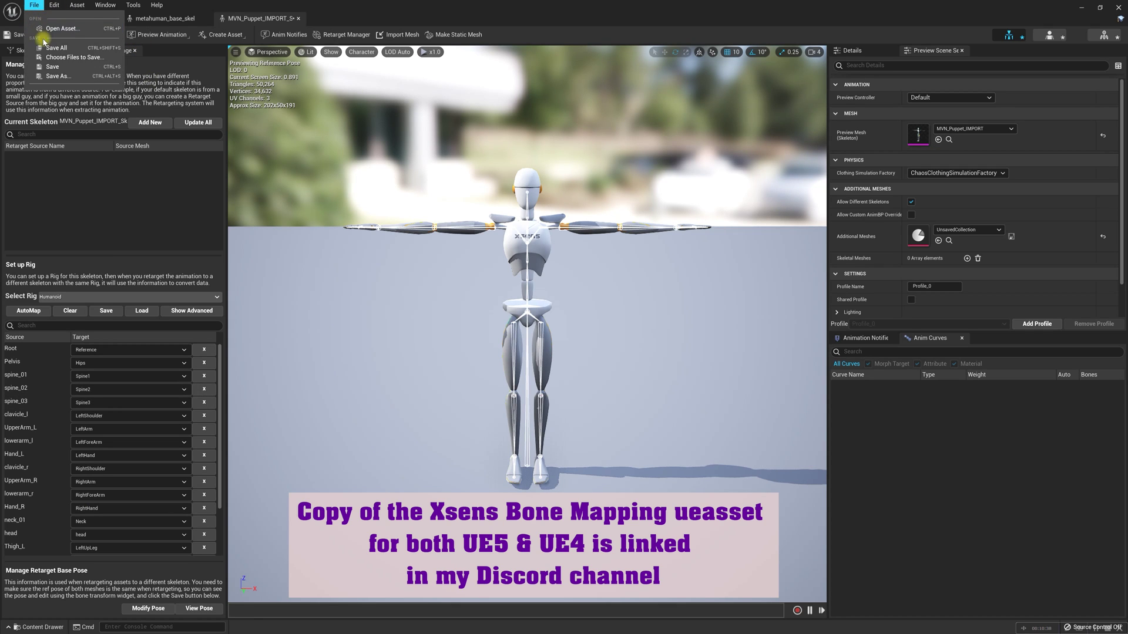
{"action": "left_click", "coordinate": [50, 47]}
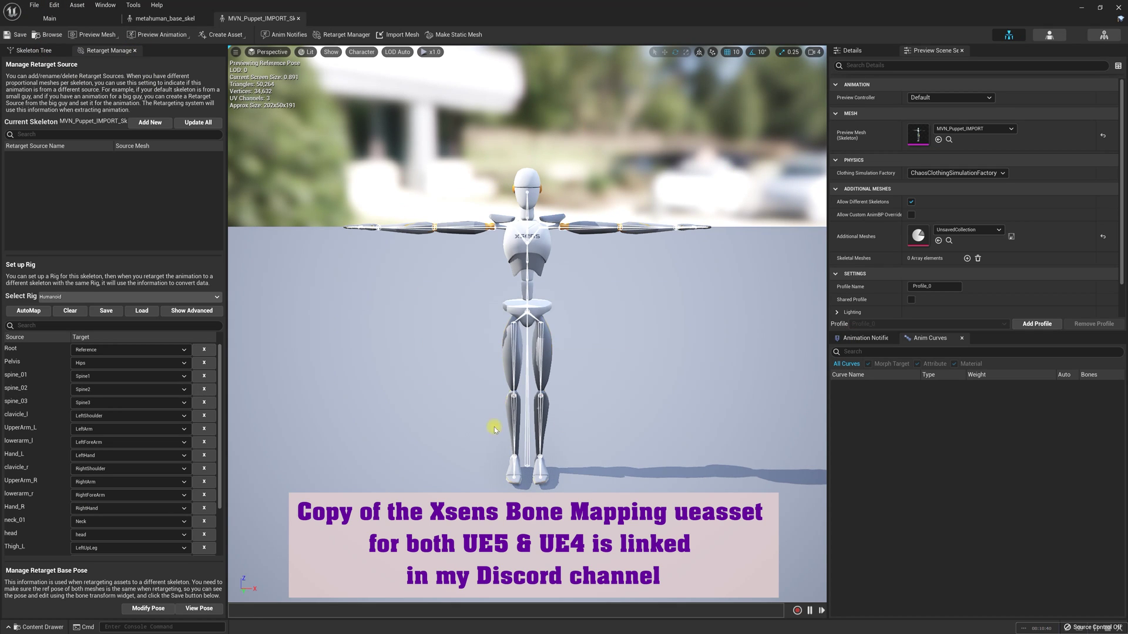
- Assign the Humanoid rig to metahuman_base_skel and check the bone mapping of its base and advanced nodes
{"action": "left_click", "coordinate": [160, 18]}
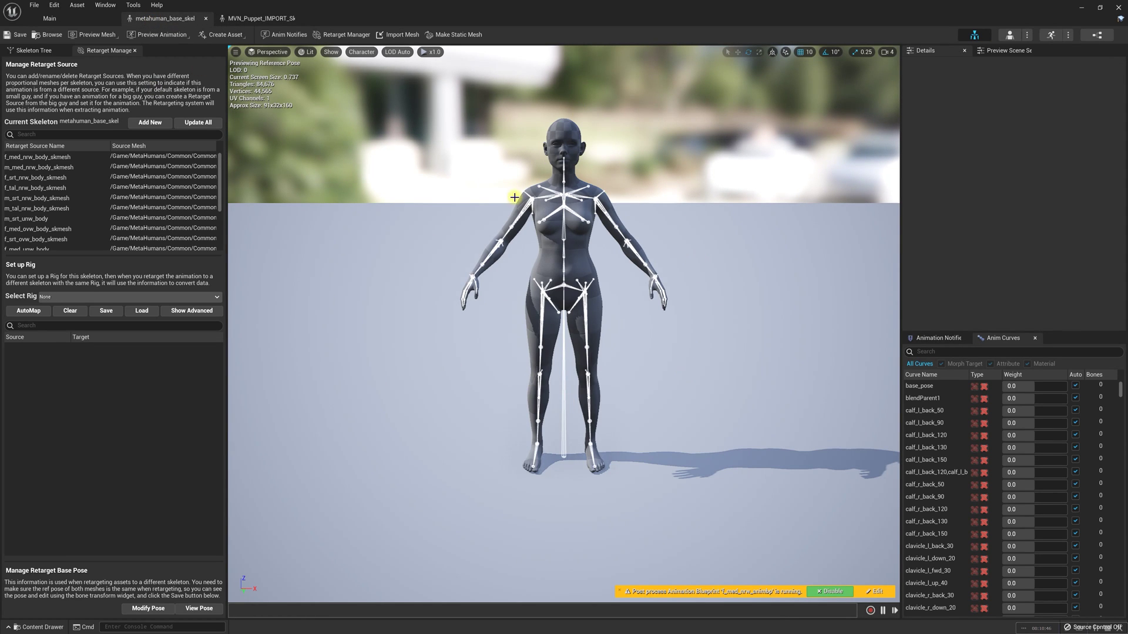
{"action": "left_click", "coordinate": [152, 297]}
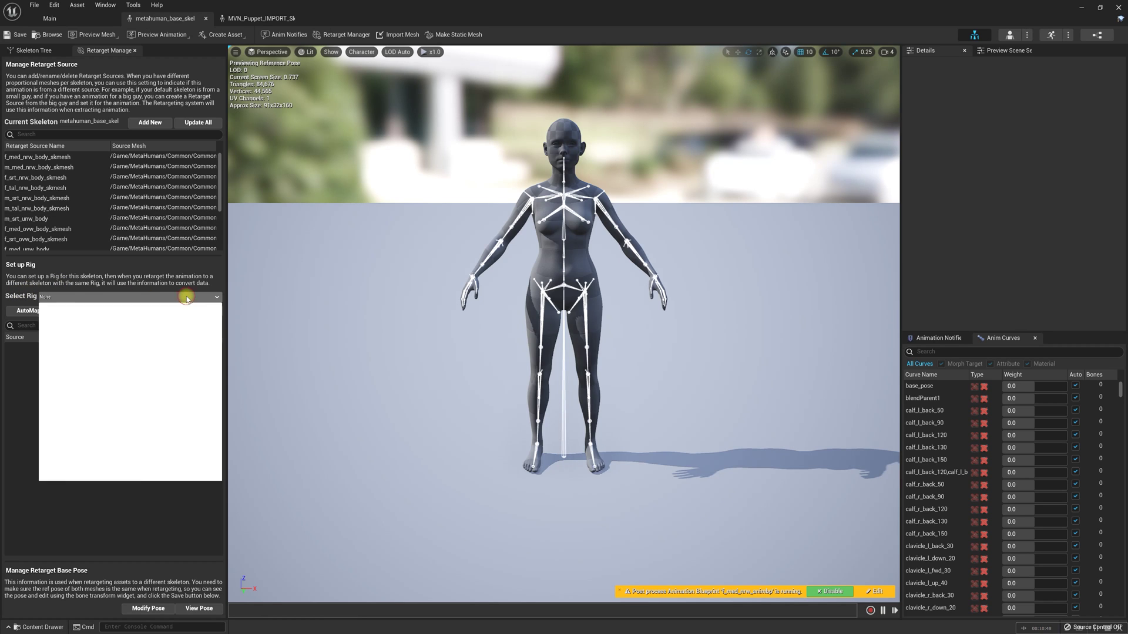
{"action": "left_click", "coordinate": [87, 323]}
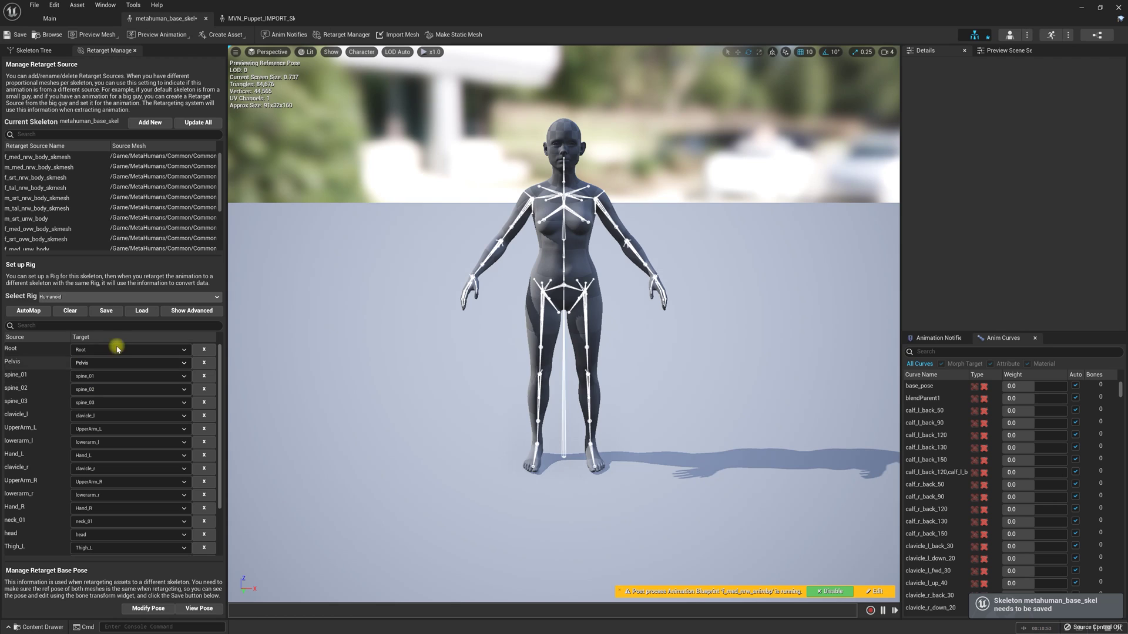
{"action": "scroll", "coordinate": [118, 532], "scroll_direction": "down", "scroll_amount": 3}
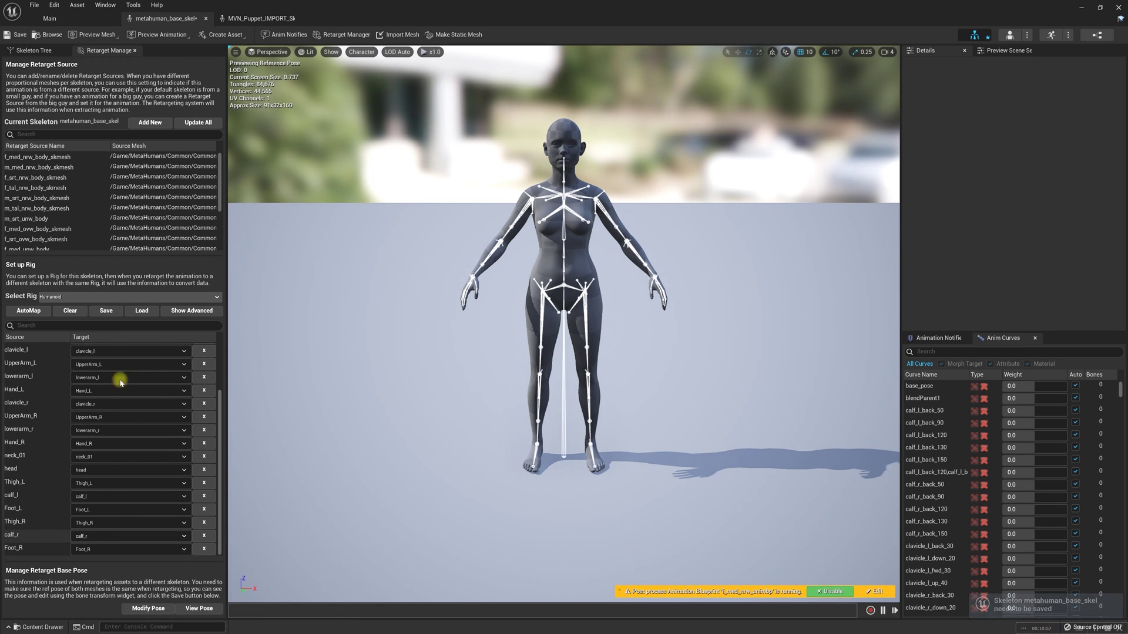
{"action": "left_click", "coordinate": [181, 311]}
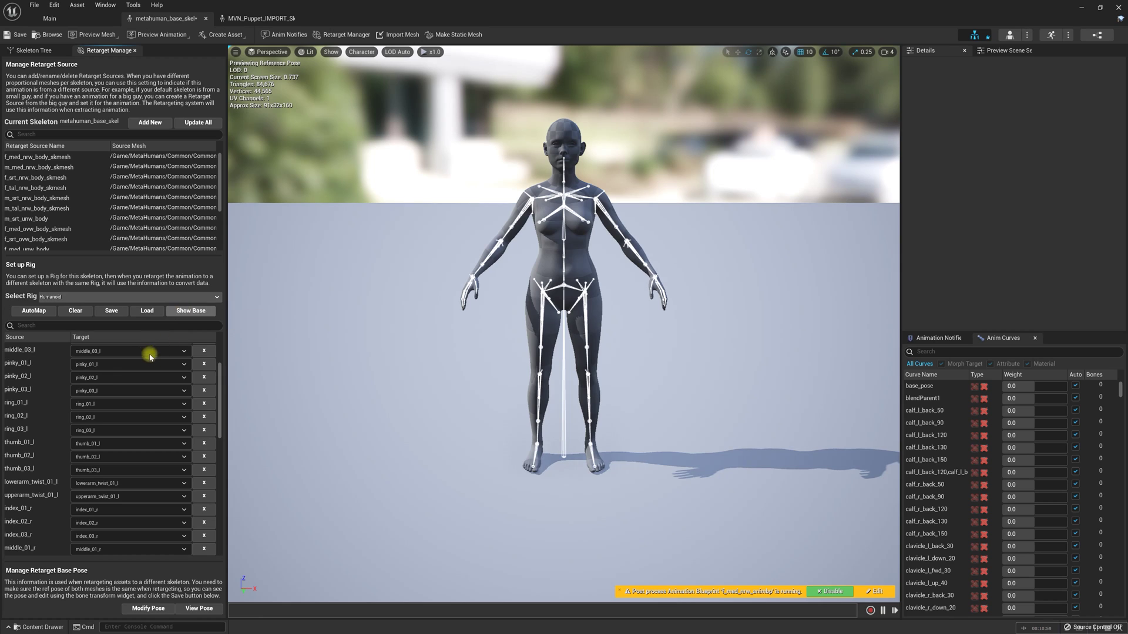
{"action": "scroll", "coordinate": [134, 501], "scroll_direction": "down", "scroll_amount": 5}
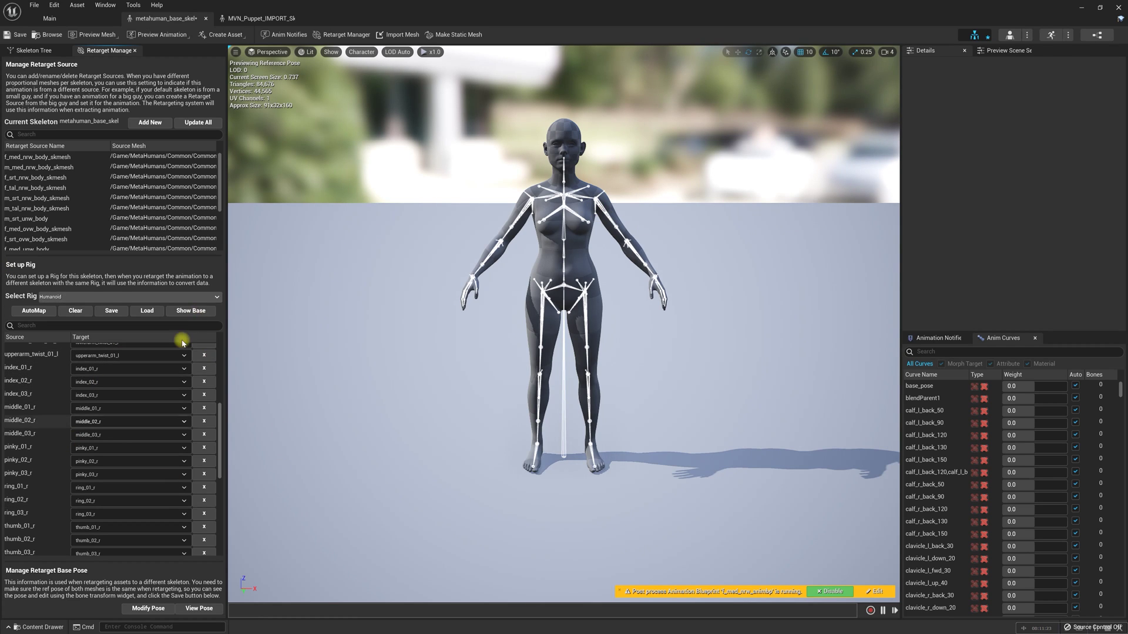
- Show the Translation Retargeting options in metahuman_base_skel's skeleton tree and set spine_01 to Skeleton
{"action": "left_click", "coordinate": [28, 51]}
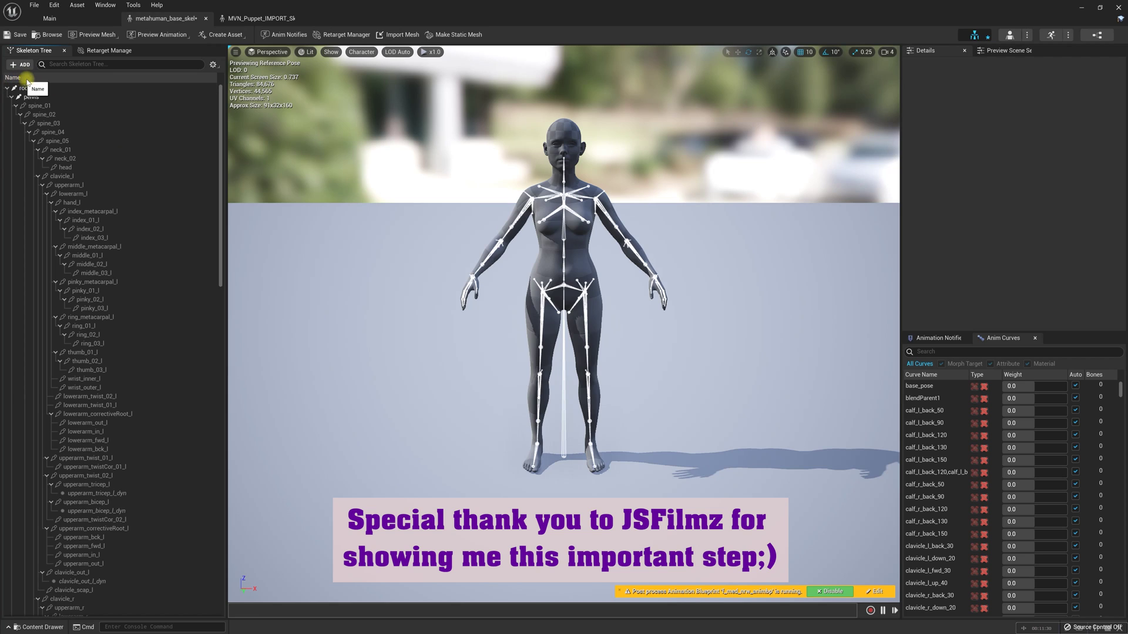
{"action": "right_click", "coordinate": [30, 82]}
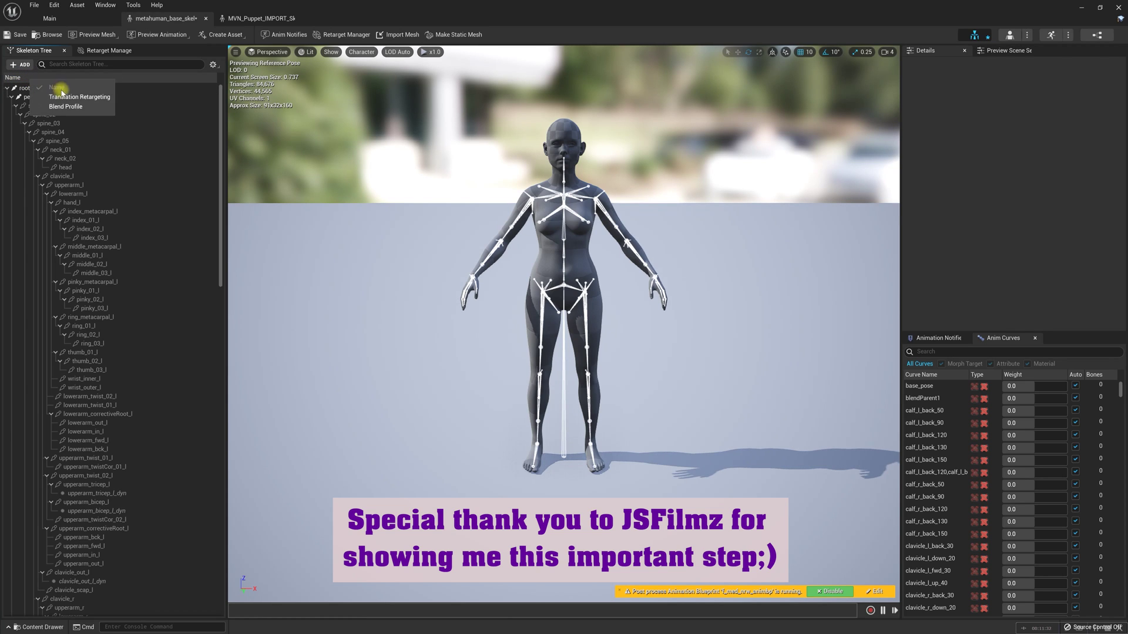
{"action": "left_click", "coordinate": [78, 98]}
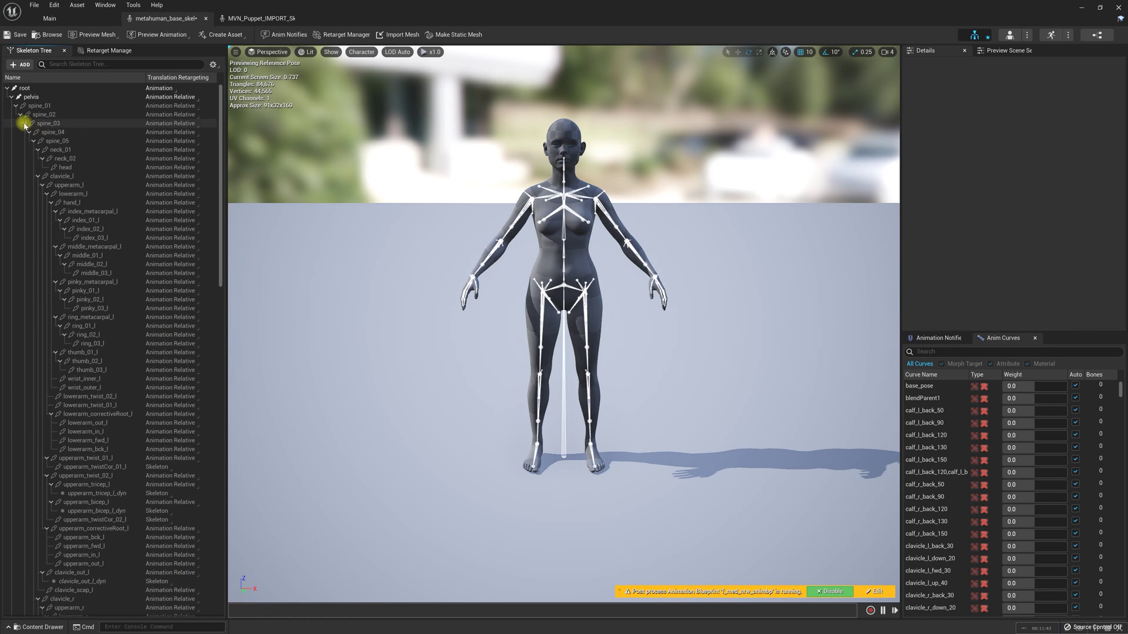
{"action": "left_click", "coordinate": [154, 108]}
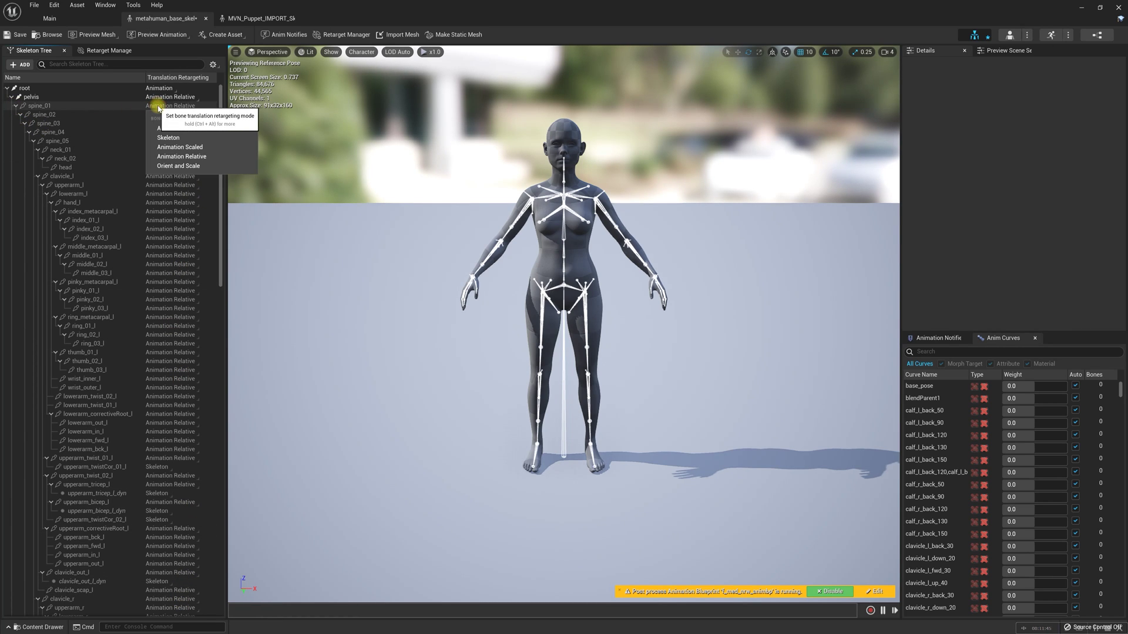
{"action": "left_click", "coordinate": [177, 138]}
- Recursively set the translation retargeting of spine_02 and thigh_r to Skeleton
{"action": "left_click", "coordinate": [20, 114]}
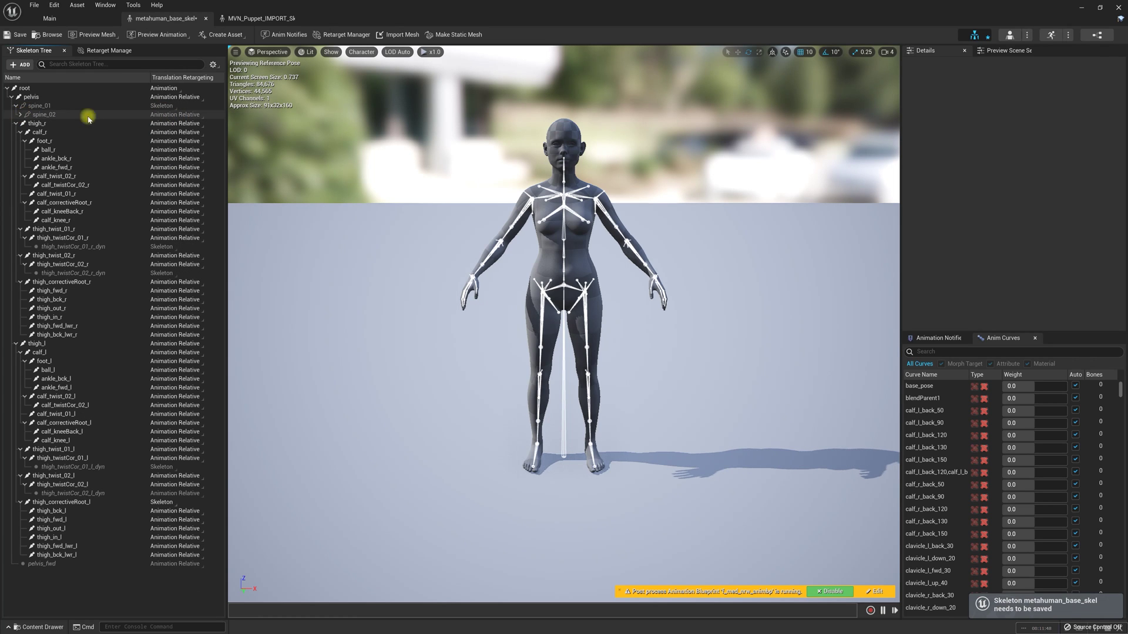
{"action": "right_click", "coordinate": [162, 115]}
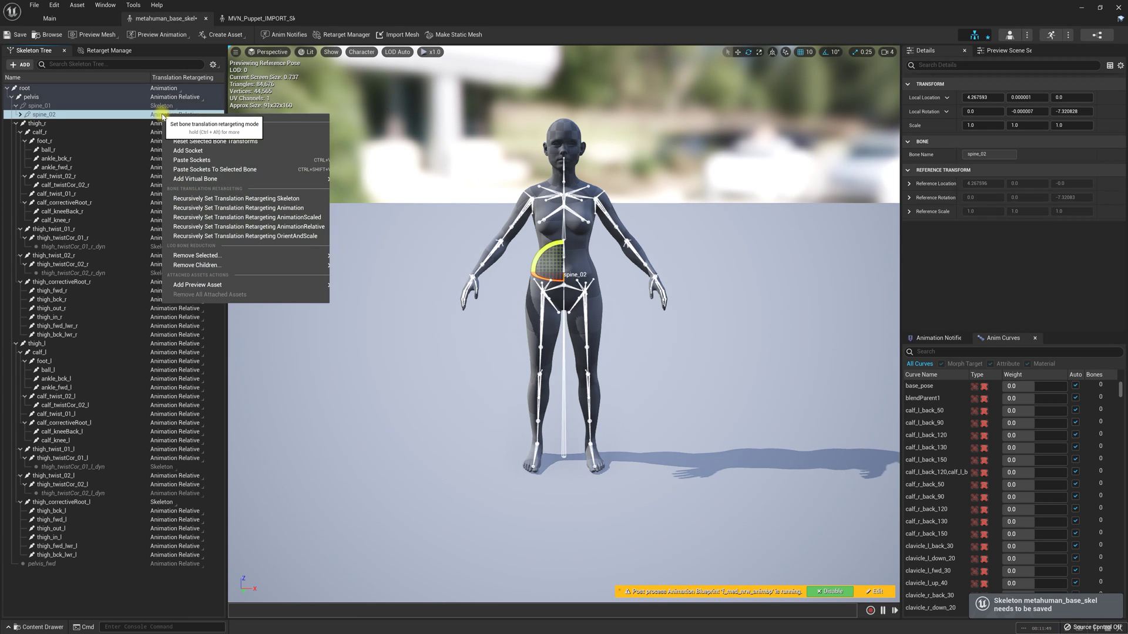
{"action": "left_click", "coordinate": [218, 199]}
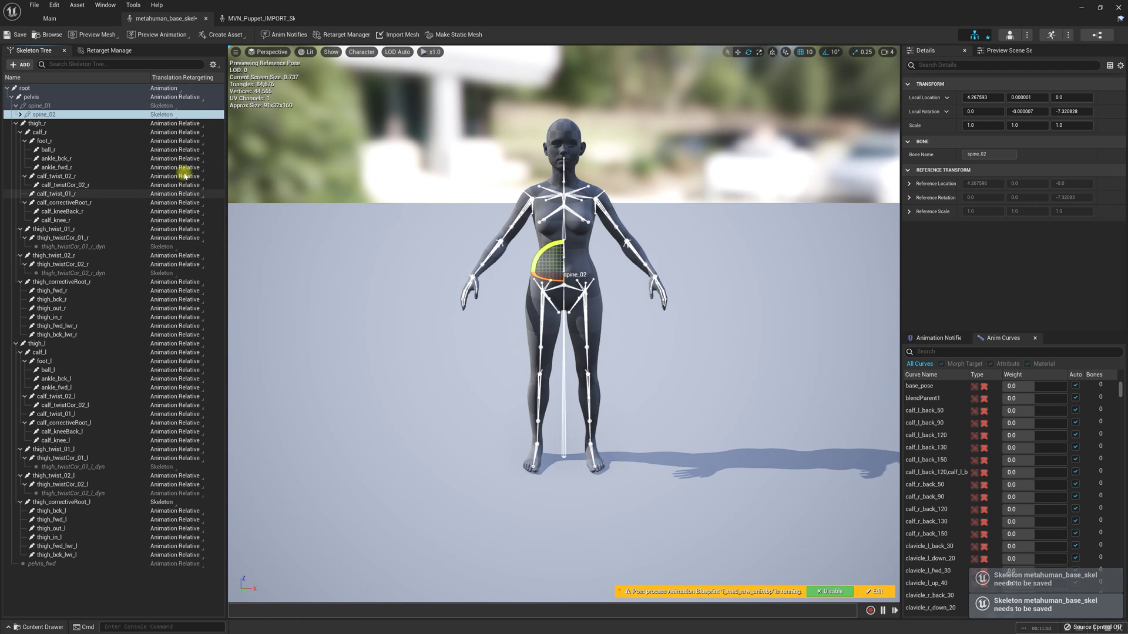
{"action": "left_click", "coordinate": [16, 124]}
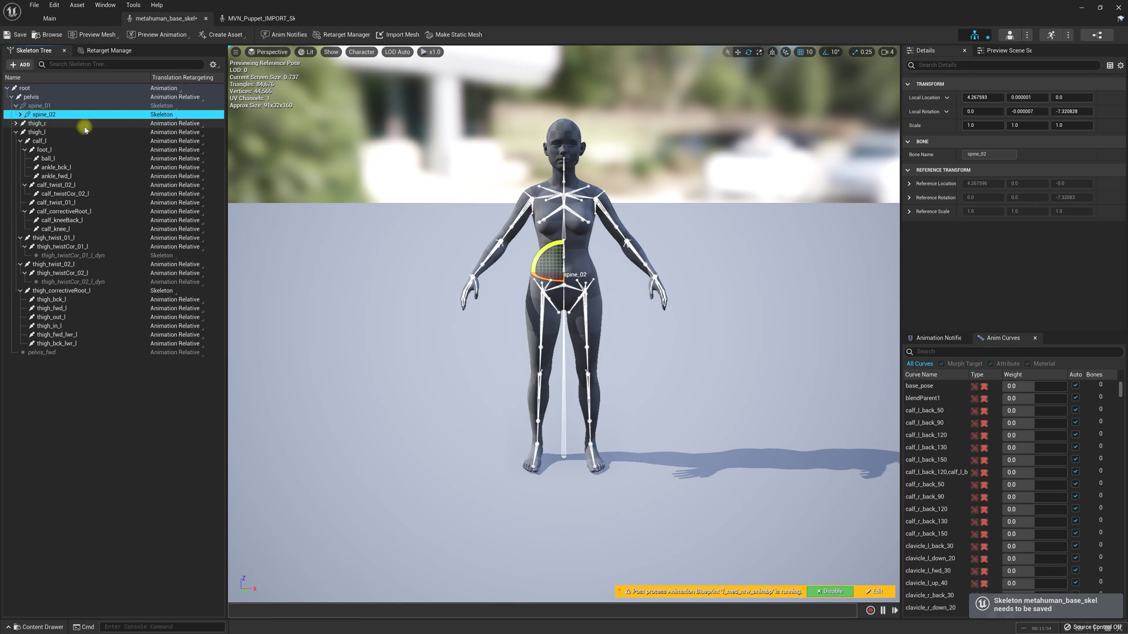
{"action": "right_click", "coordinate": [184, 125]}
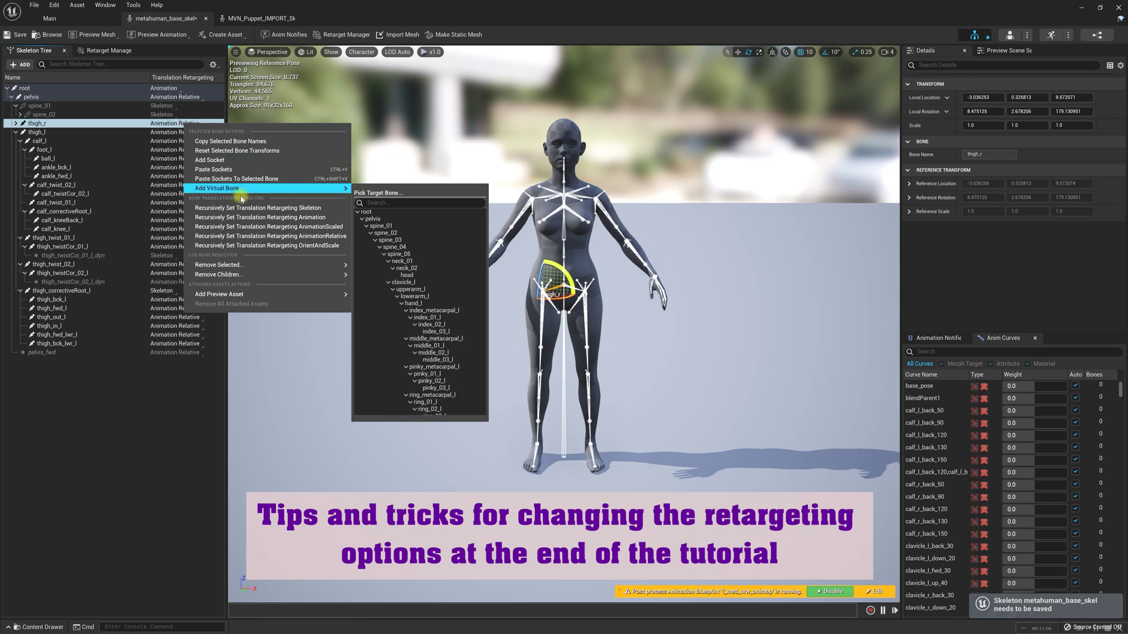
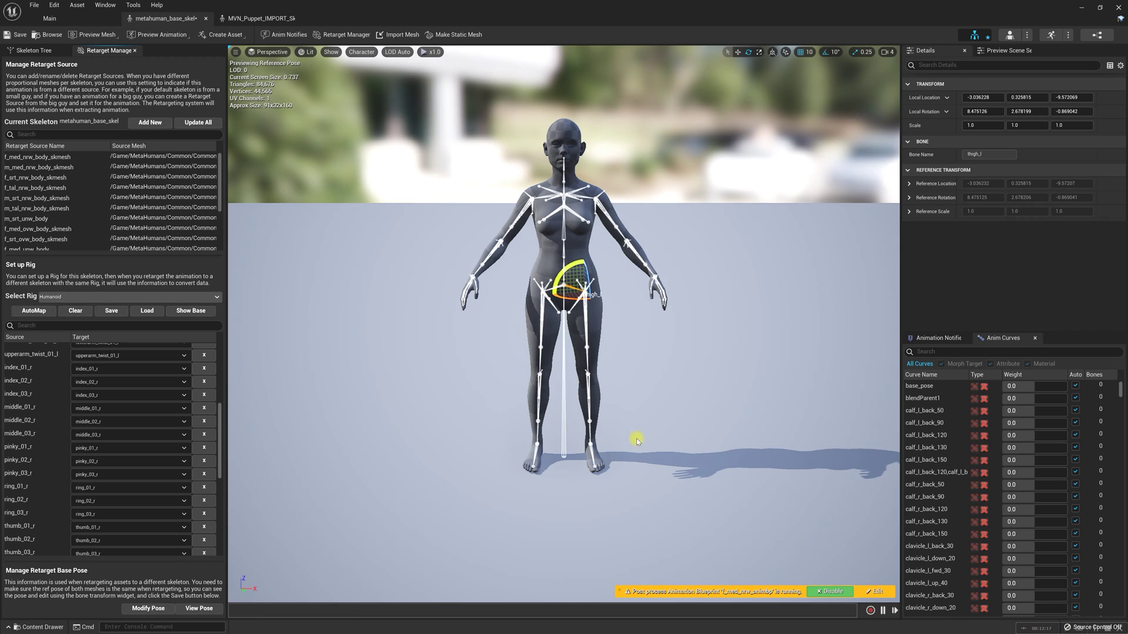
- Switch upperarm_r's rotation type to World and set its rotation to X 180, Y 0, Z 0
{"action": "left_click", "coordinate": [537, 200]}
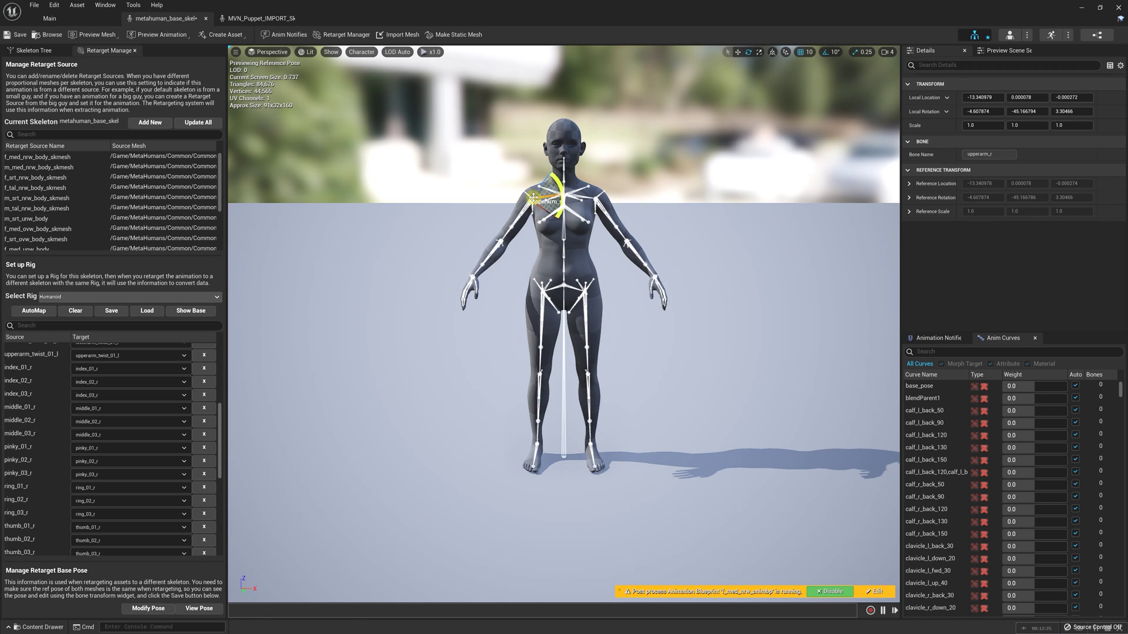
{"action": "left_click", "coordinate": [920, 115]}
{"action": "left_click", "coordinate": [934, 151]}
{"action": "left_click", "coordinate": [976, 111]}
{"action": "type", "text": "0"}
{"action": "key", "text": "Tab"}
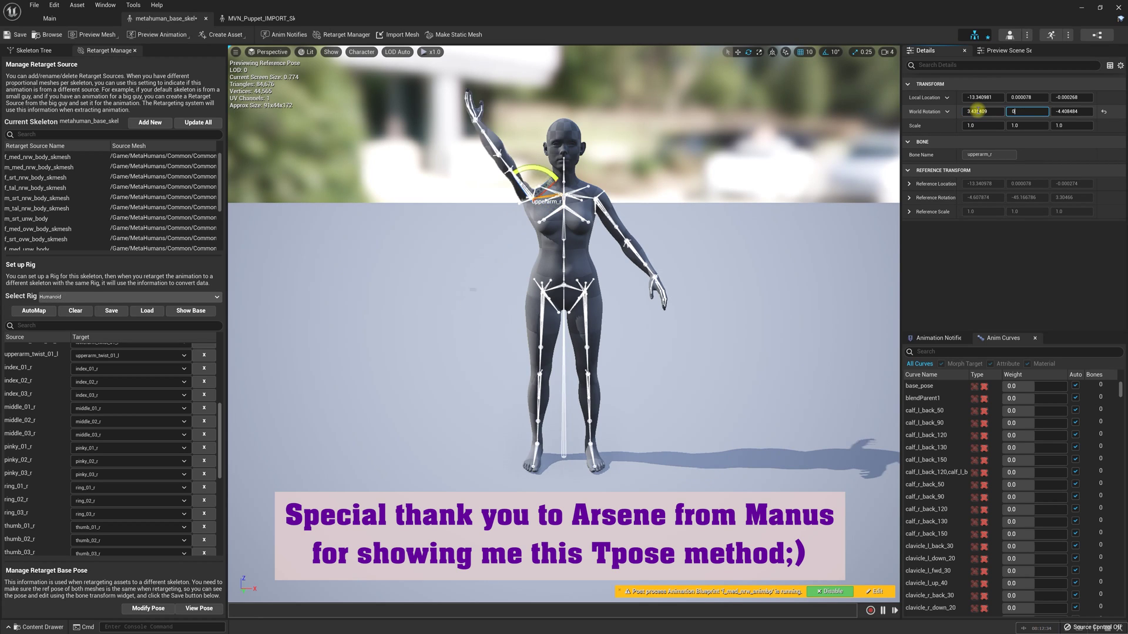
{"action": "type", "text": "0"}
{"action": "key", "text": "Tab"}
{"action": "type", "text": "0"}
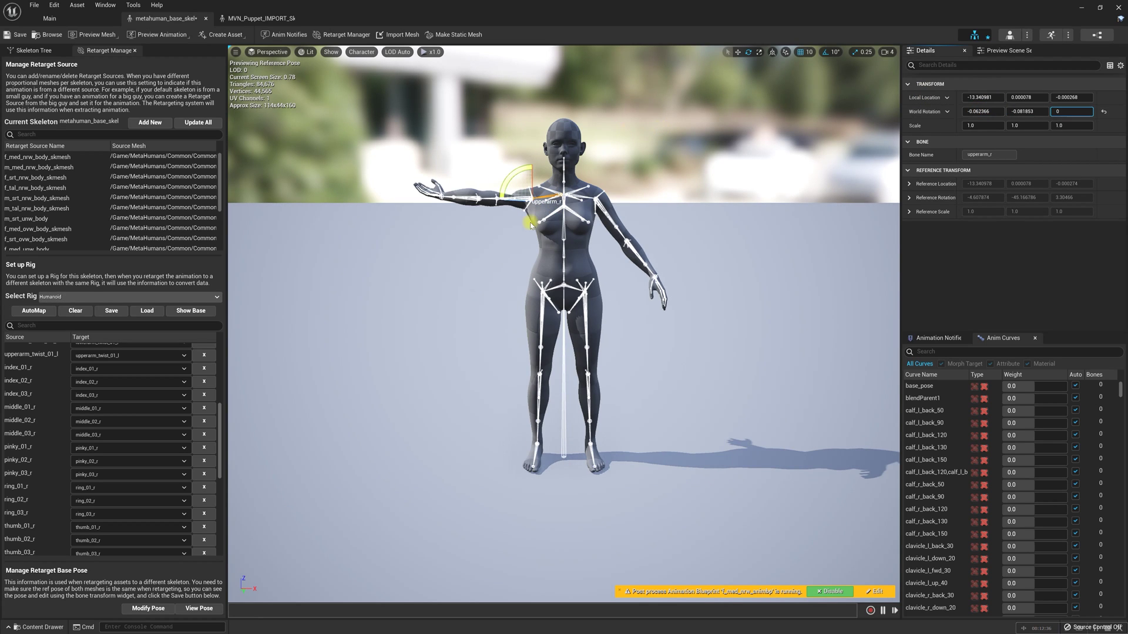
{"action": "left_click", "coordinate": [971, 111]}
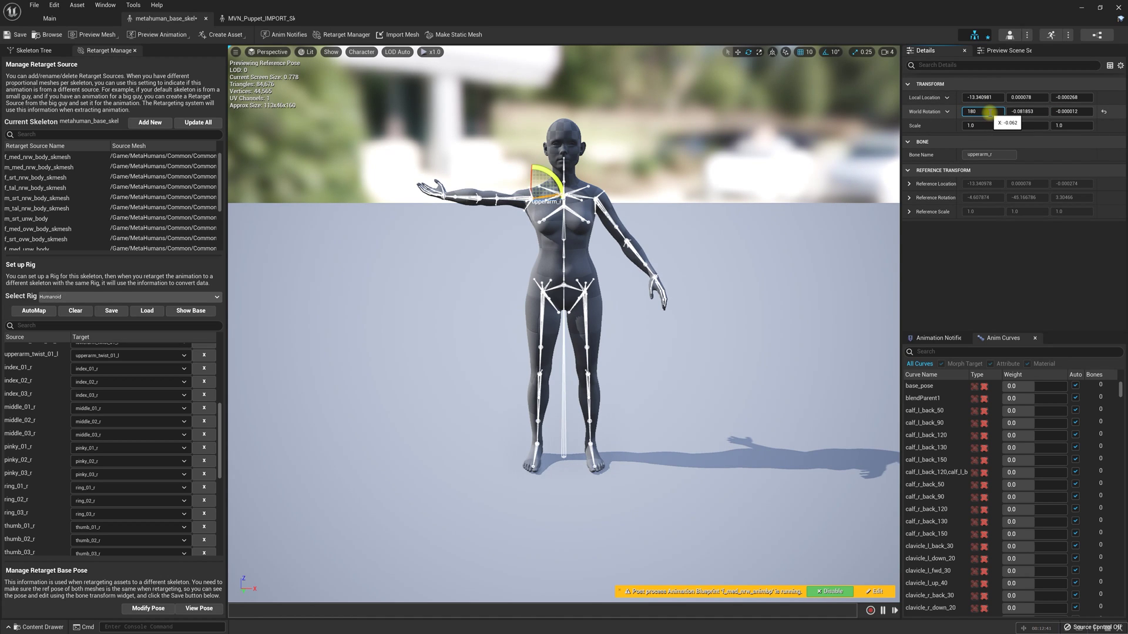
{"action": "key", "text": "Return"}
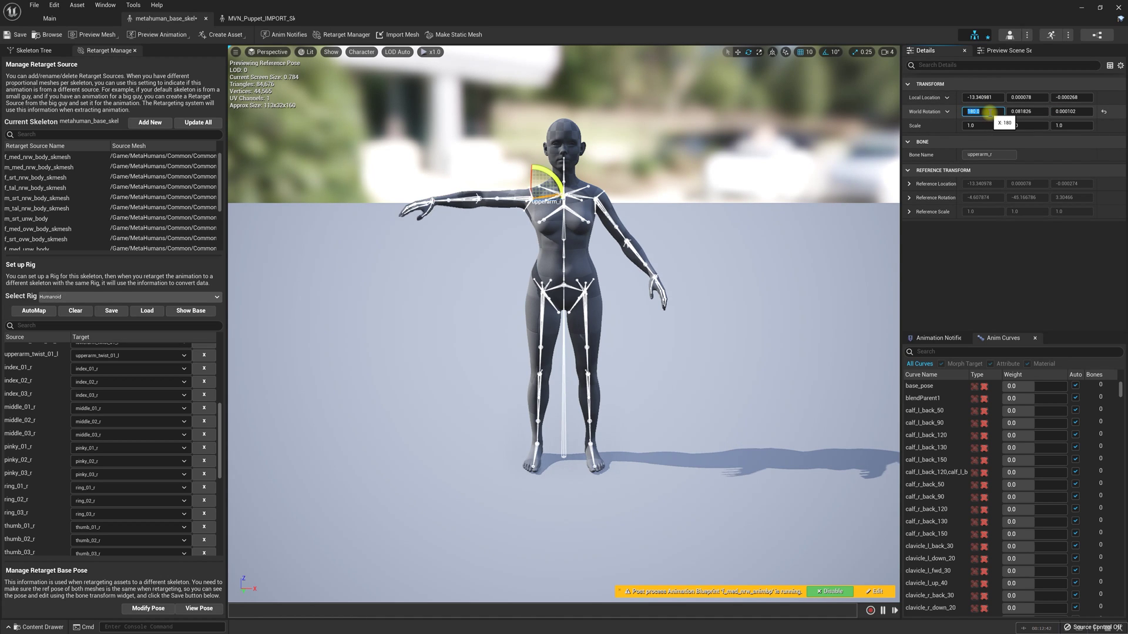
- Switch upperarm_l's rotation type to World and set its rotation to 0 on X, Y and Z
{"action": "left_click", "coordinate": [590, 200]}
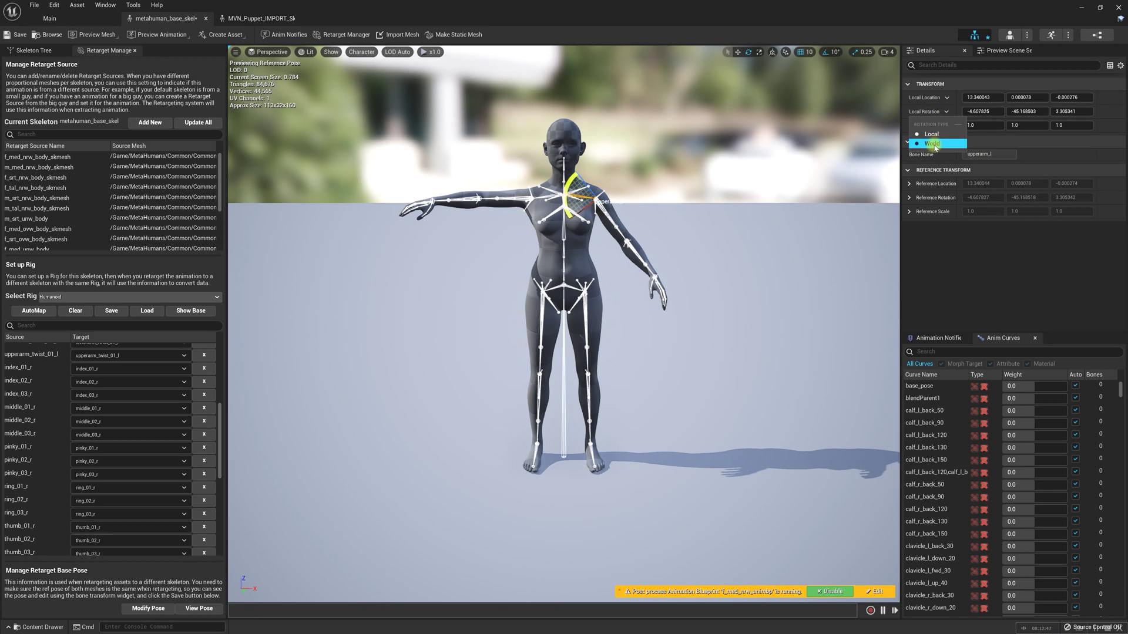
{"action": "left_click", "coordinate": [946, 112]}
{"action": "left_click", "coordinate": [935, 125]}
{"action": "left_click", "coordinate": [976, 111]}
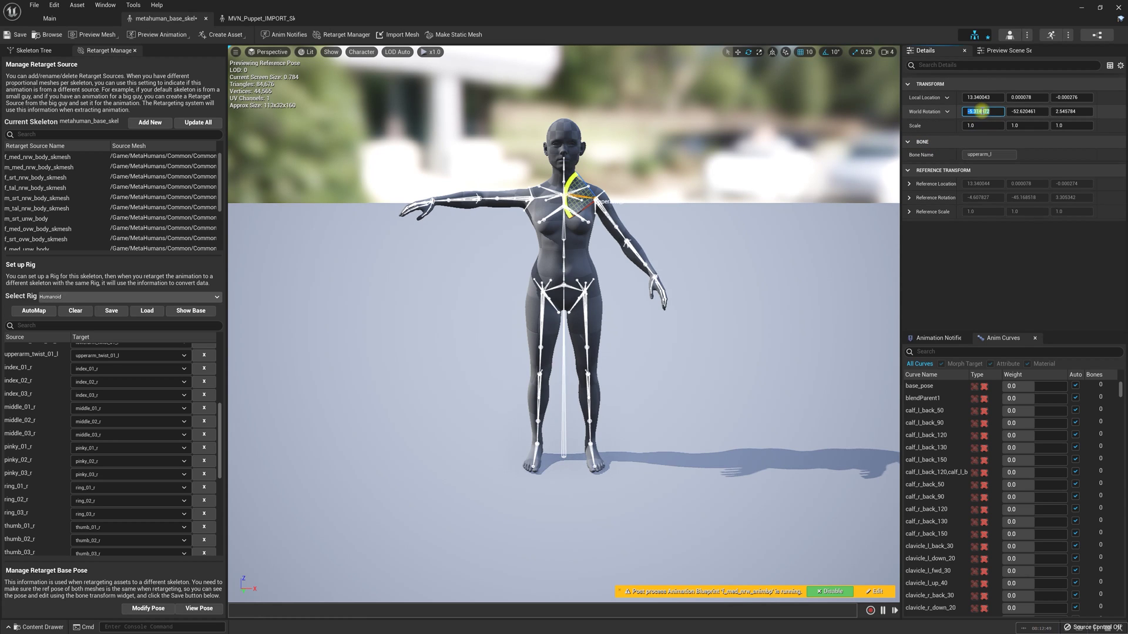
{"action": "type", "text": "0"}
{"action": "key", "text": "Tab"}
{"action": "type", "text": "0"}
{"action": "key", "text": "Tab"}
{"action": "type", "text": "0"}
{"action": "key", "text": "Return"}
- Select lowerarm_l in the skeleton tree and set its Local Rotation to 0 on X and Z
{"action": "left_click", "coordinate": [33, 50]}
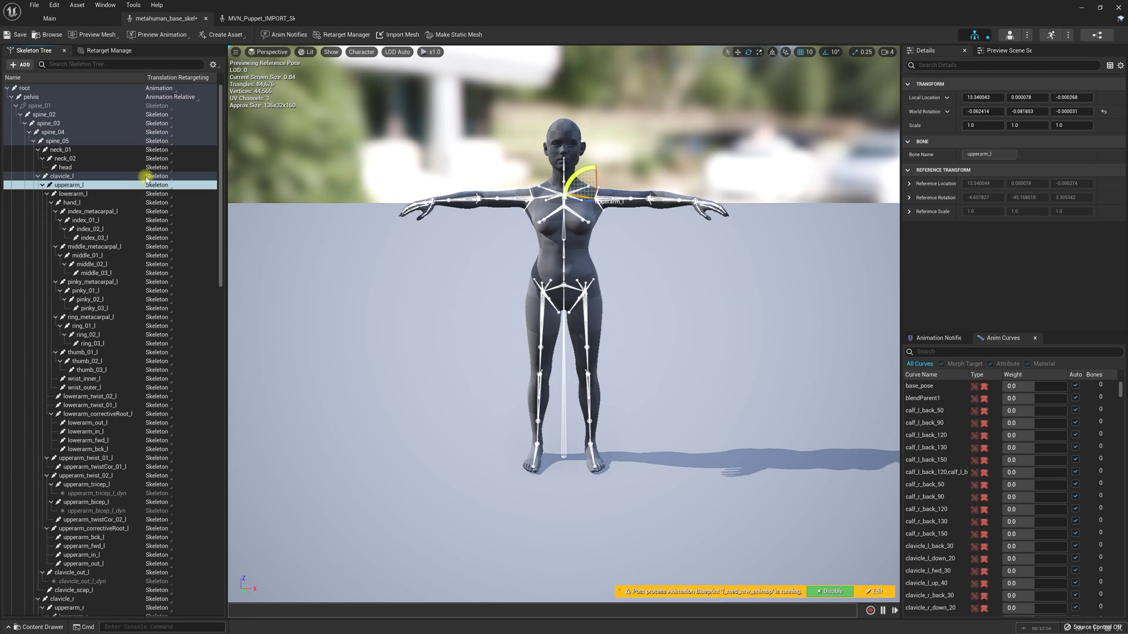
{"action": "left_click", "coordinate": [74, 193]}
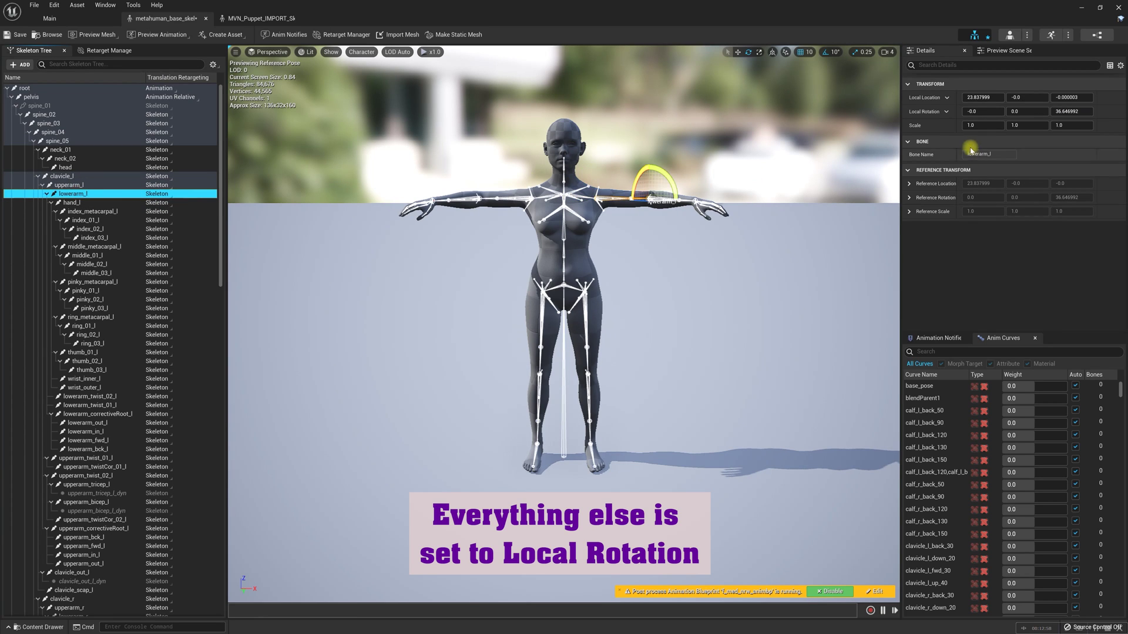
{"action": "left_click", "coordinate": [972, 111]}
{"action": "type", "text": "0"}
{"action": "key", "text": "Tab"}
{"action": "key", "text": "Tab"}
{"action": "type", "text": "0"}
{"action": "key", "text": "Return"}
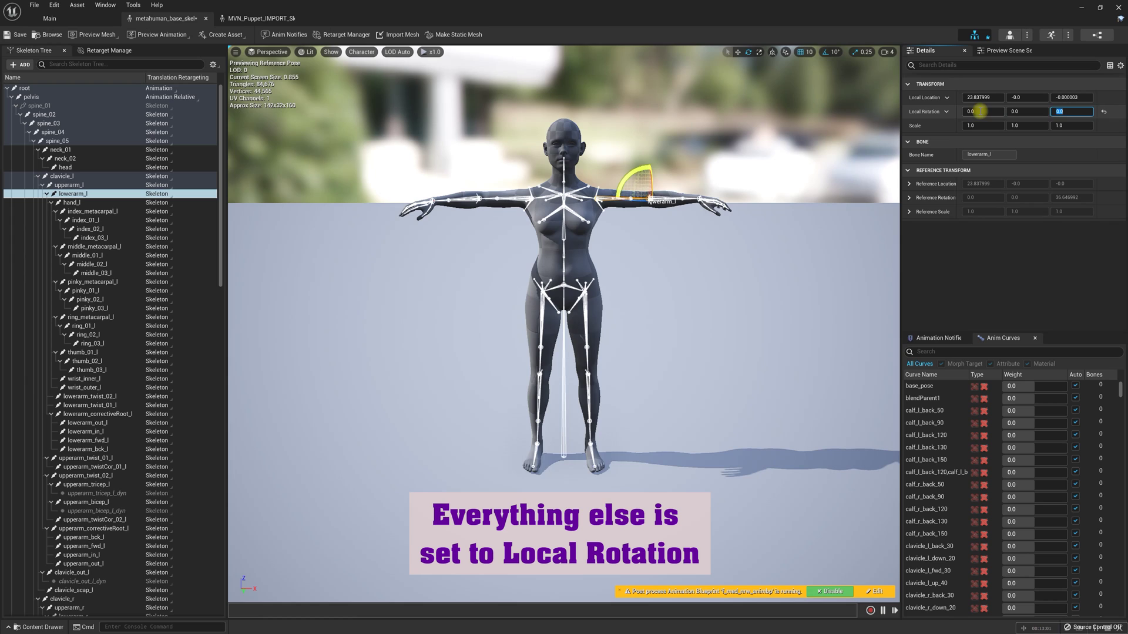
- Select hand_l in the skeleton tree and set its Local Rotation to X -90, Y 0, Z 0
{"action": "left_click", "coordinate": [72, 203]}
{"action": "left_click", "coordinate": [982, 111]}
{"action": "left_click", "coordinate": [982, 110]}
{"action": "type", "text": "0"}
{"action": "key", "text": "Tab"}
{"action": "type", "text": "0"}
{"action": "key", "text": "Tab"}
{"action": "type", "text": "0"}
{"action": "key", "text": "Return"}
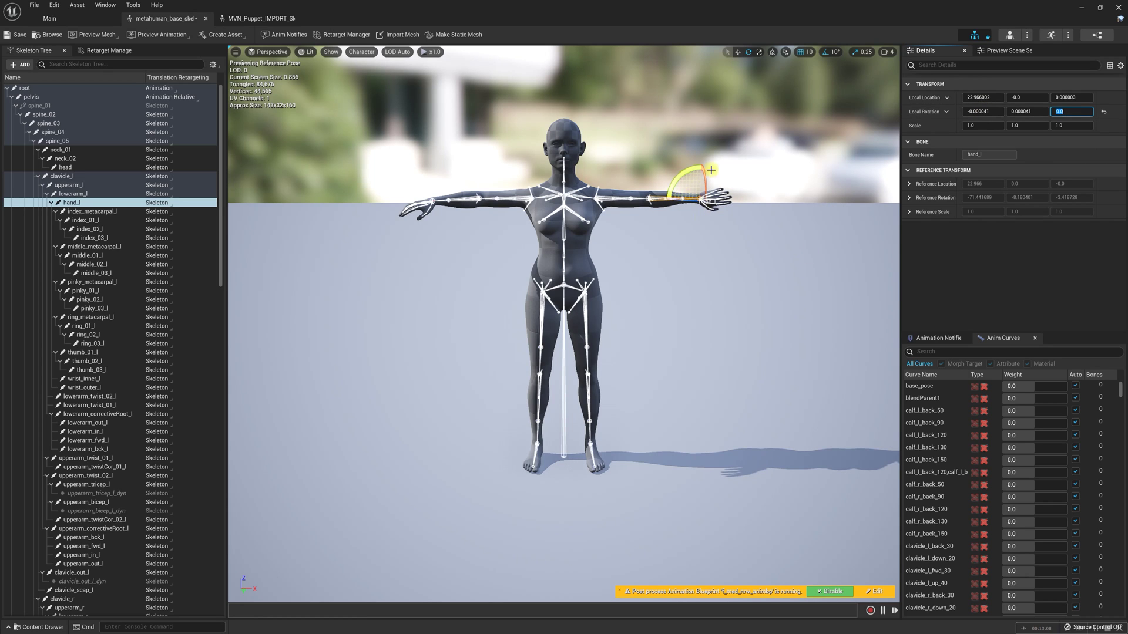
{"action": "left_click", "coordinate": [975, 112]}
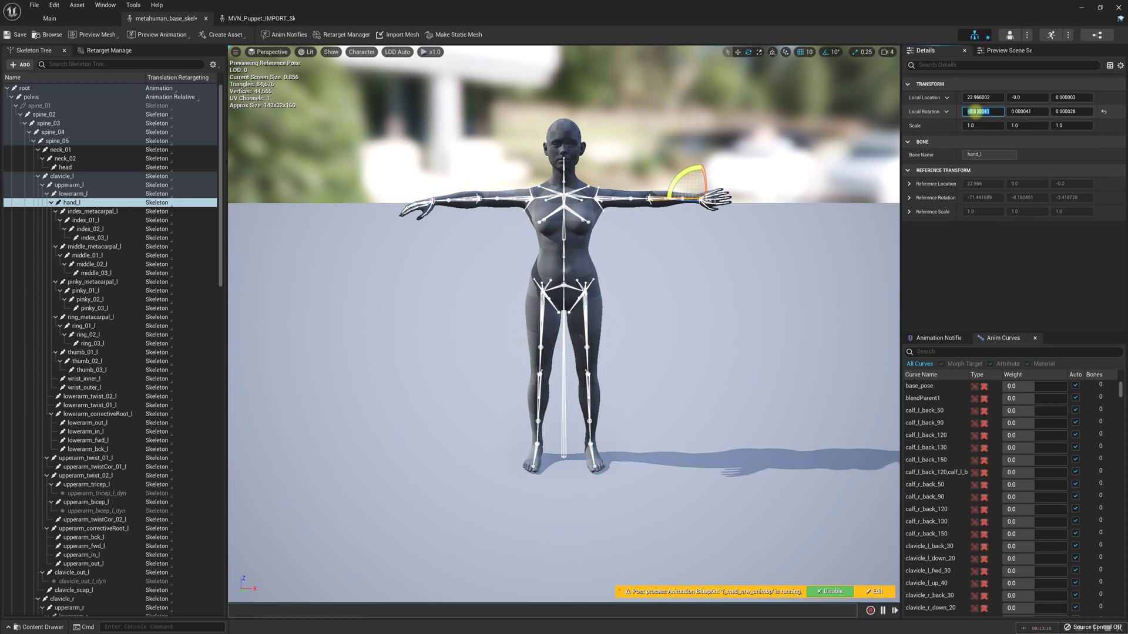
{"action": "type", "text": "-90"}
{"action": "key", "text": "Return"}
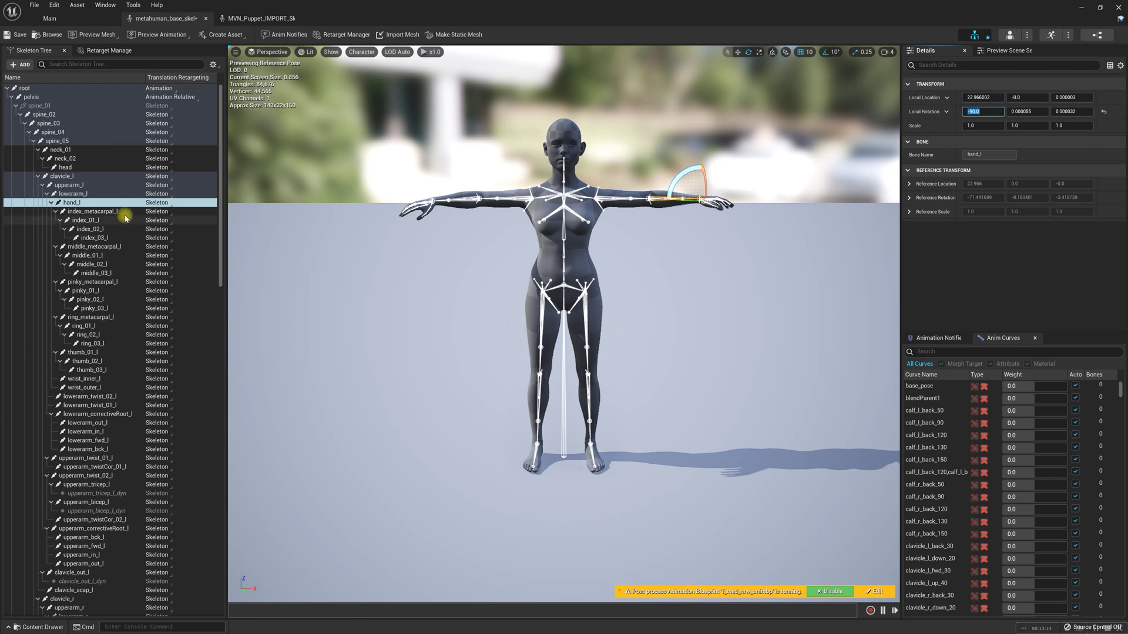
- Select lowerarm_r in the skeleton tree and set its Local Rotation Z to 0
{"action": "scroll", "coordinate": [97, 315], "scroll_direction": "down", "scroll_amount": 5}
{"action": "left_click", "coordinate": [74, 420]}
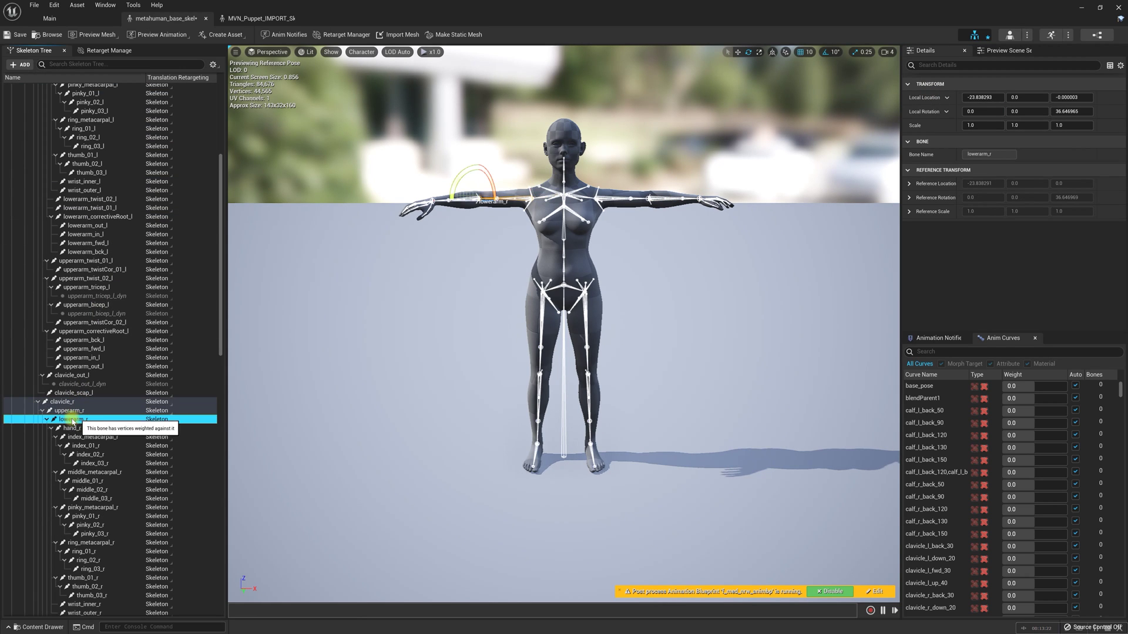
{"action": "left_click", "coordinate": [971, 111]}
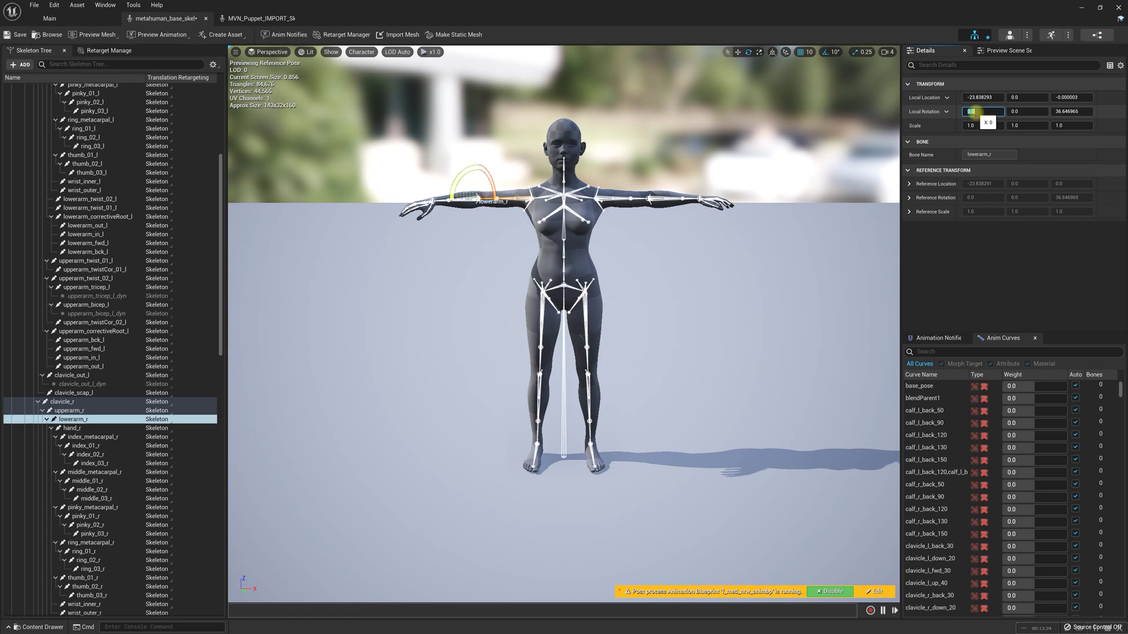
{"action": "key", "text": "Tab"}
{"action": "key", "text": "Tab"}
{"action": "type", "text": "0"}
{"action": "key", "text": "Return"}
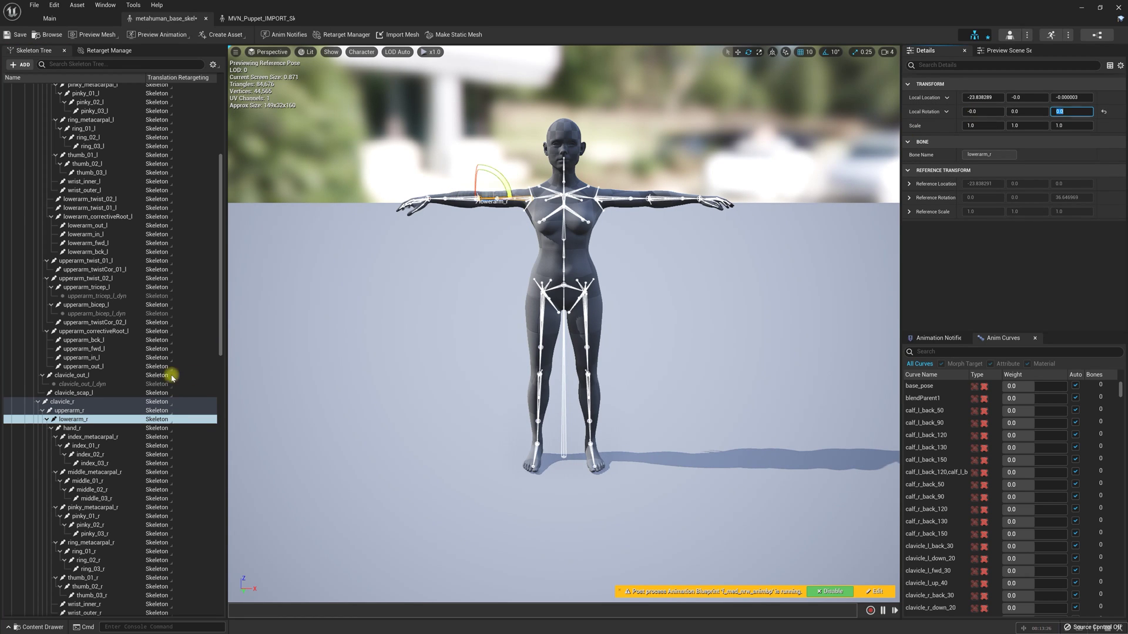
- Select hand_r and set its Local Rotation to X -90, Y 0, Z 0
{"action": "left_click", "coordinate": [69, 429]}
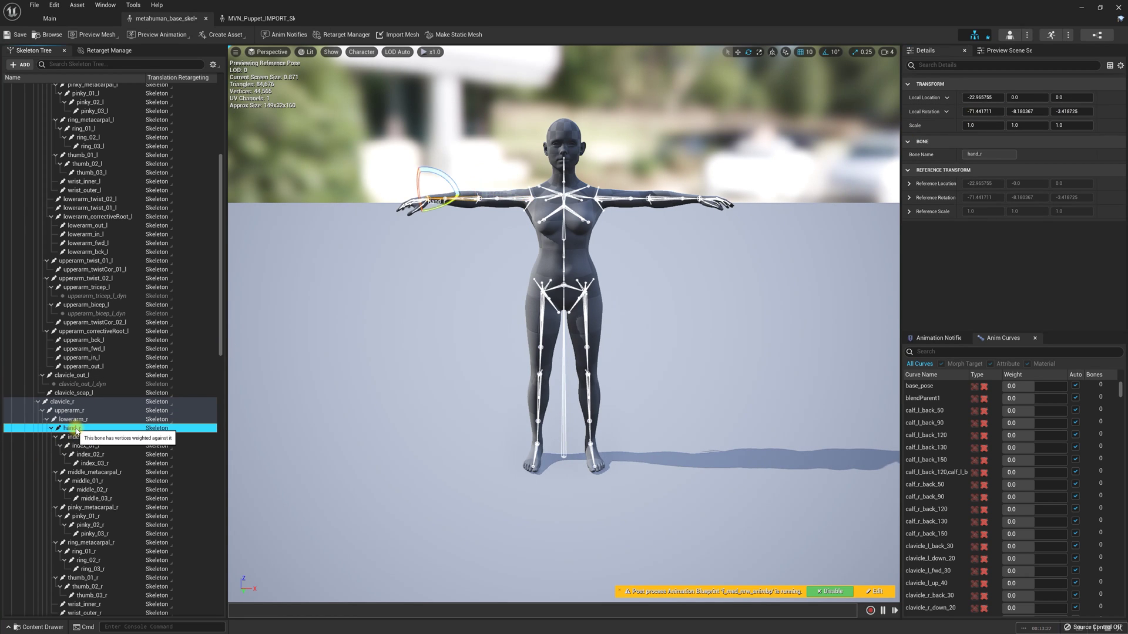
{"action": "left_click", "coordinate": [982, 111]}
{"action": "type", "text": "0"}
{"action": "key", "text": "Tab"}
{"action": "type", "text": "0"}
{"action": "key", "text": "Tab"}
{"action": "type", "text": "0"}
{"action": "left_click", "coordinate": [982, 111]}
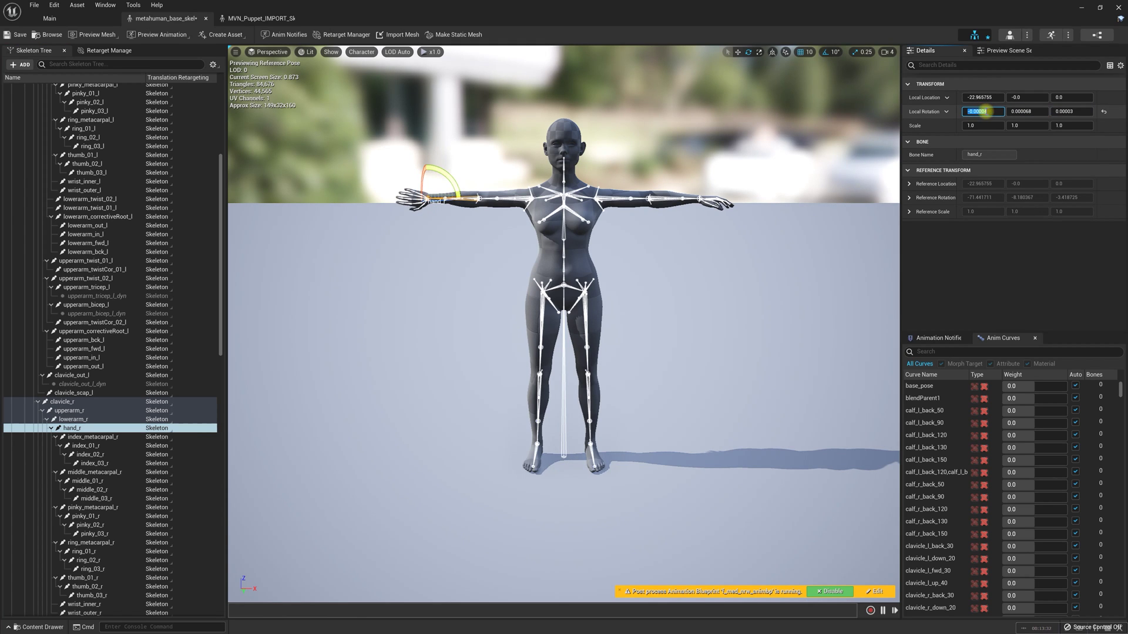
{"action": "type", "text": "-90"}
{"action": "key", "text": "Return"}
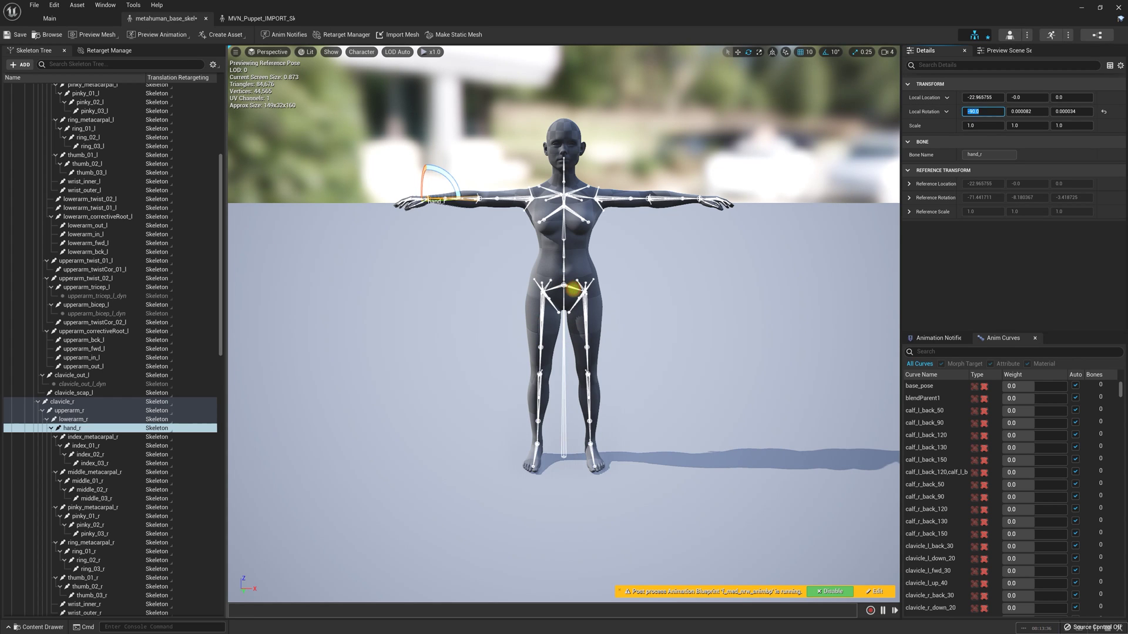
- Select the thigh_l bone and set its Local Rotation to 0 on X, Y and Z
{"action": "left_click", "coordinate": [574, 289]}
{"action": "left_click", "coordinate": [576, 290]}
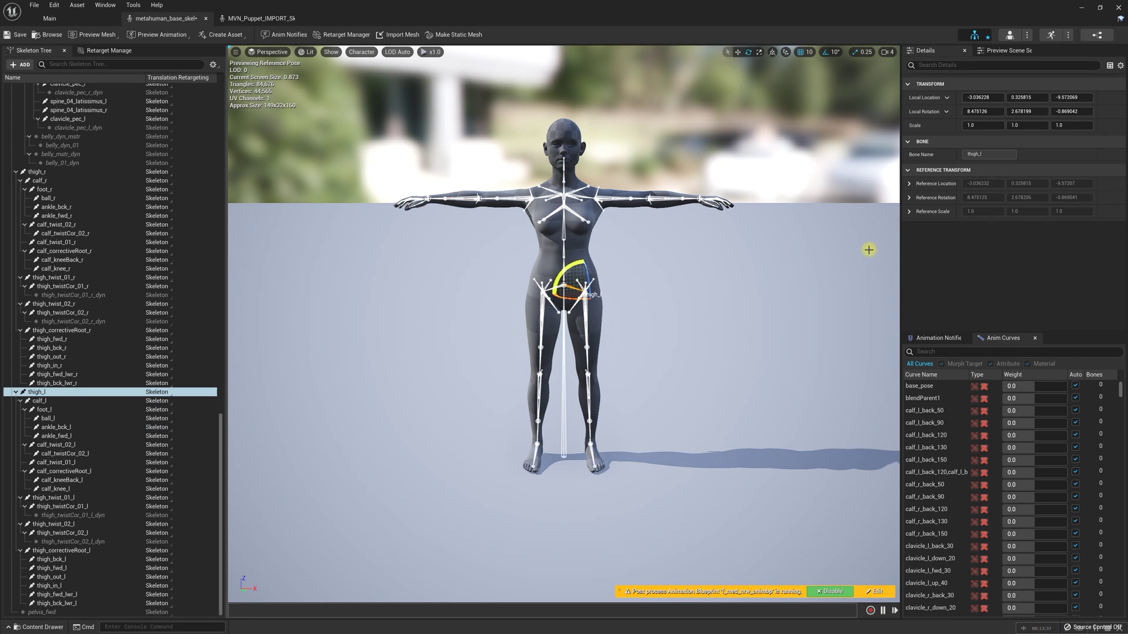
{"action": "left_click", "coordinate": [981, 112]}
{"action": "type", "text": "0"}
{"action": "key", "text": "Tab"}
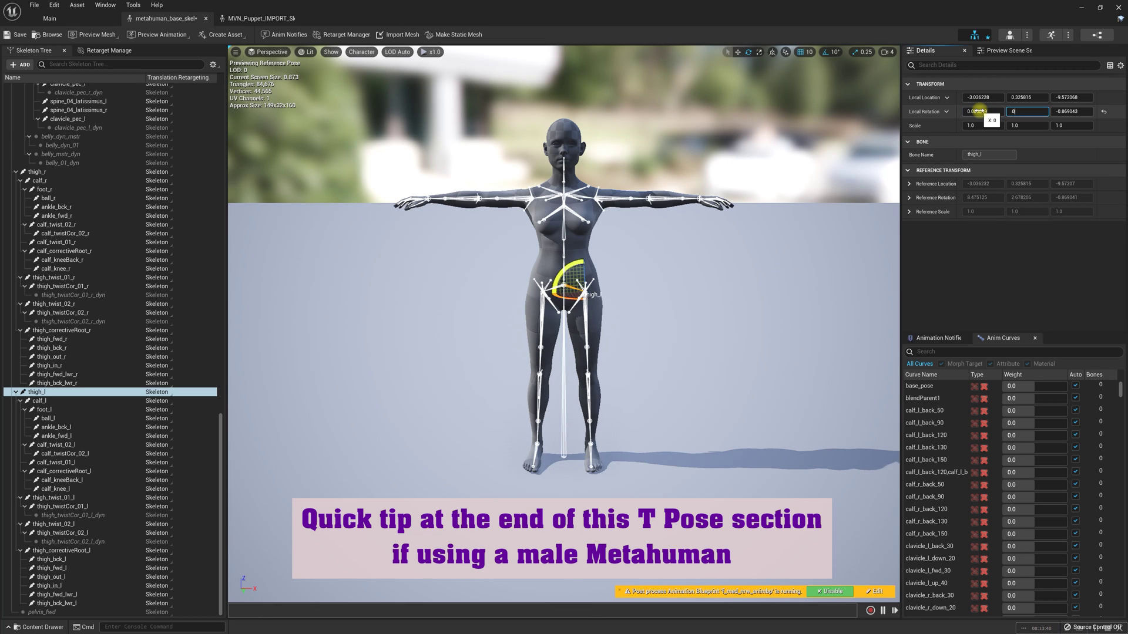
{"action": "type", "text": "0"}
{"action": "key", "text": "Tab"}
{"action": "type", "text": "0"}
{"action": "key", "text": "Return"}
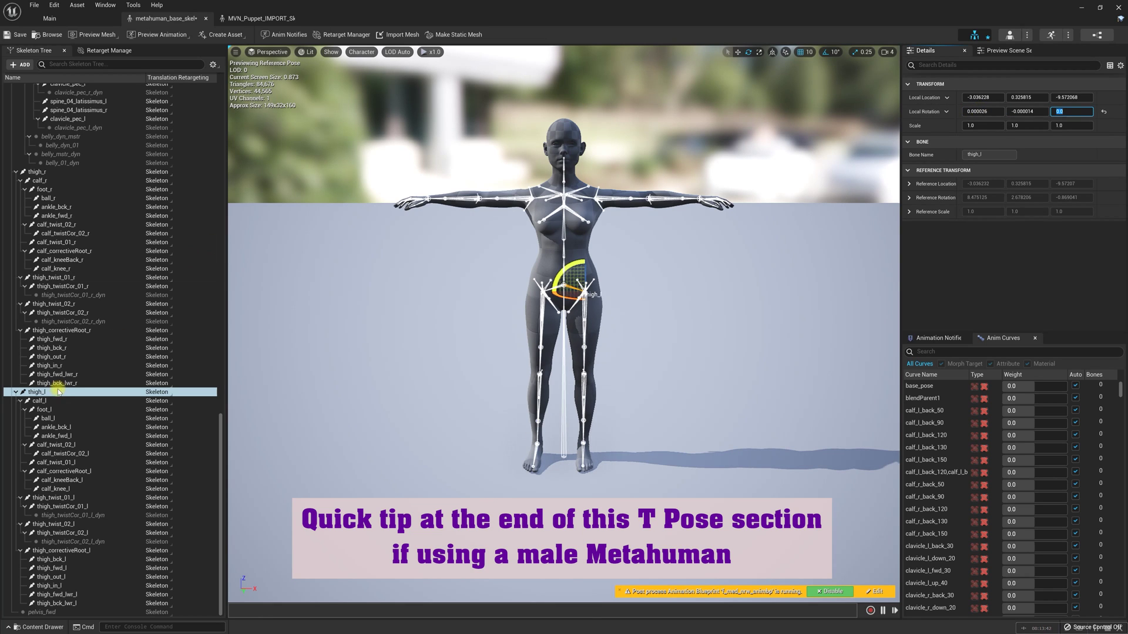
- Select calf_l and set its Local Rotation to 0 on all three axes
{"action": "left_click", "coordinate": [40, 401]}
{"action": "left_click", "coordinate": [973, 111]}
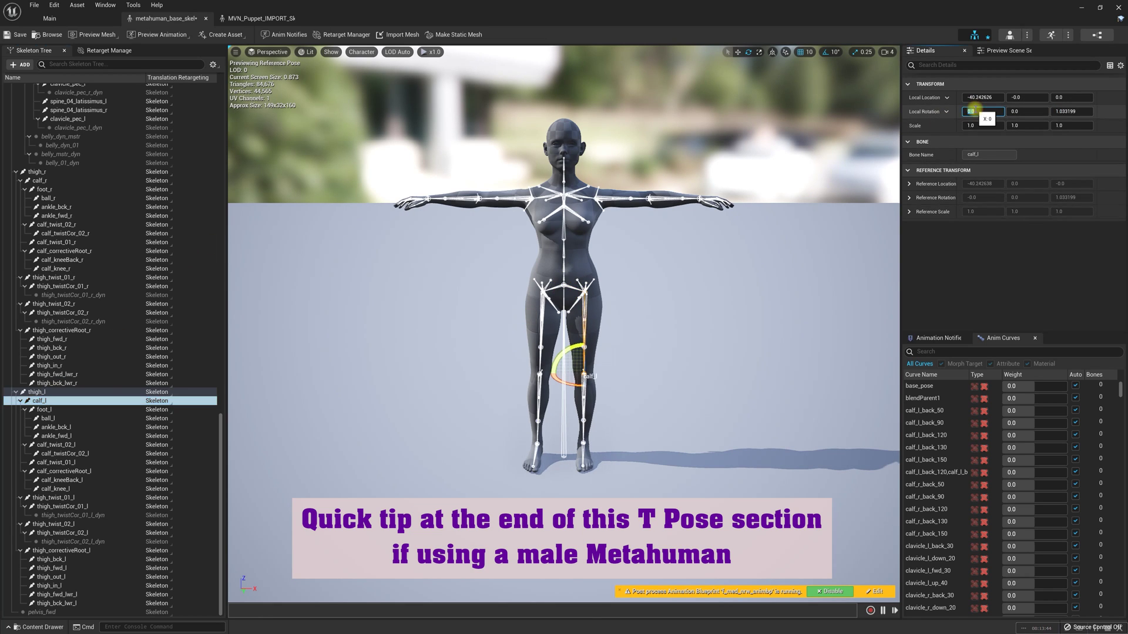
{"action": "type", "text": "0"}
{"action": "key", "text": "Tab"}
{"action": "type", "text": "0"}
{"action": "key", "text": "Tab"}
{"action": "type", "text": "0"}
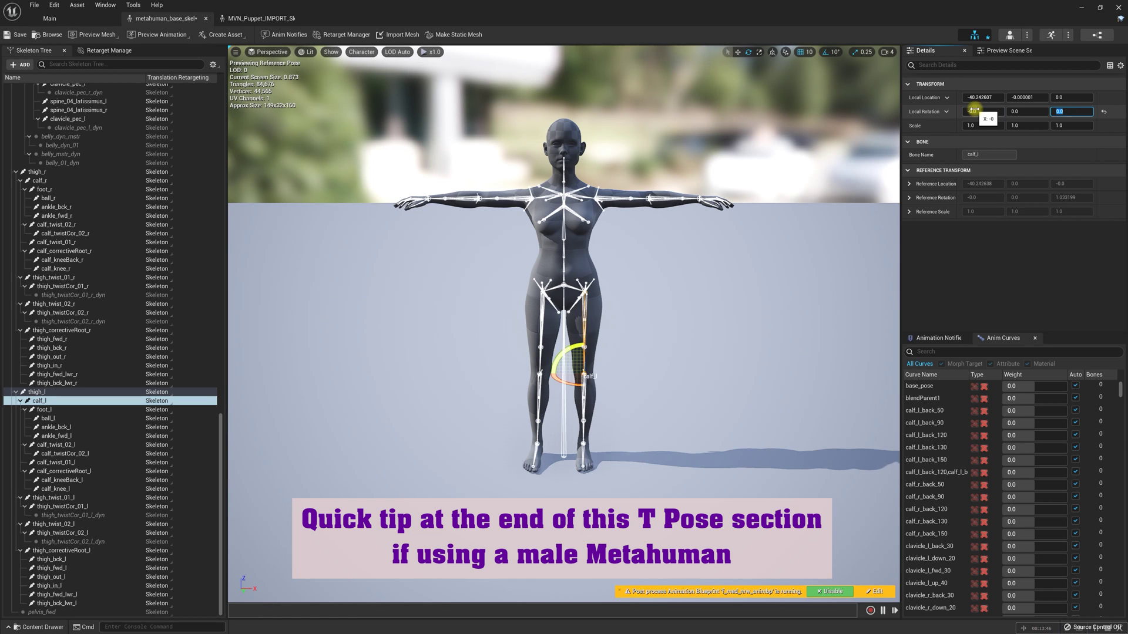
- Select foot_l and set its Local Rotation to 0 on X, Y and Z
{"action": "left_click", "coordinate": [44, 409]}
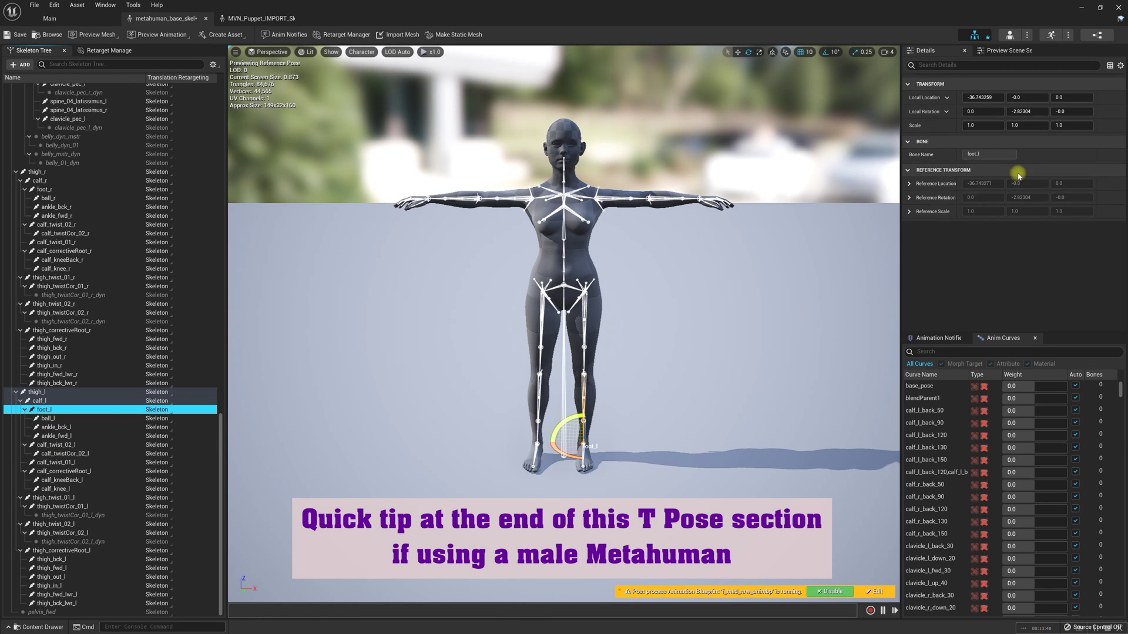
{"action": "left_click", "coordinate": [978, 111]}
{"action": "type", "text": "0"}
{"action": "key", "text": "Tab"}
{"action": "type", "text": "0"}
{"action": "key", "text": "Tab"}
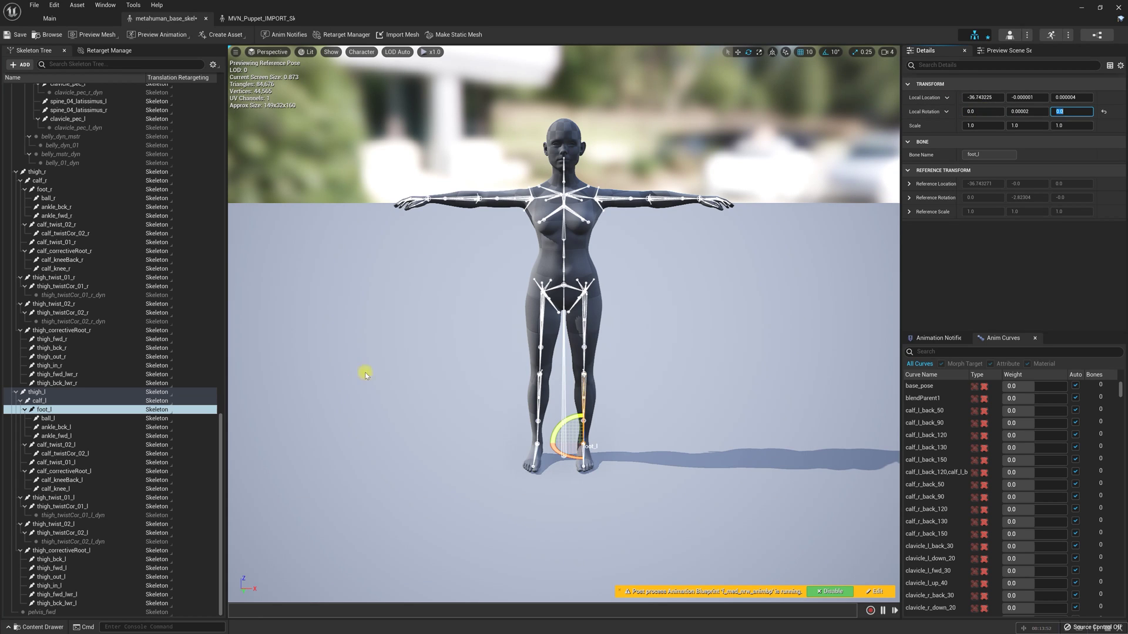
- Select the thigh_r bone and set its Local Rotation to X 0, Y 0, Z 180
{"action": "left_click", "coordinate": [551, 292]}
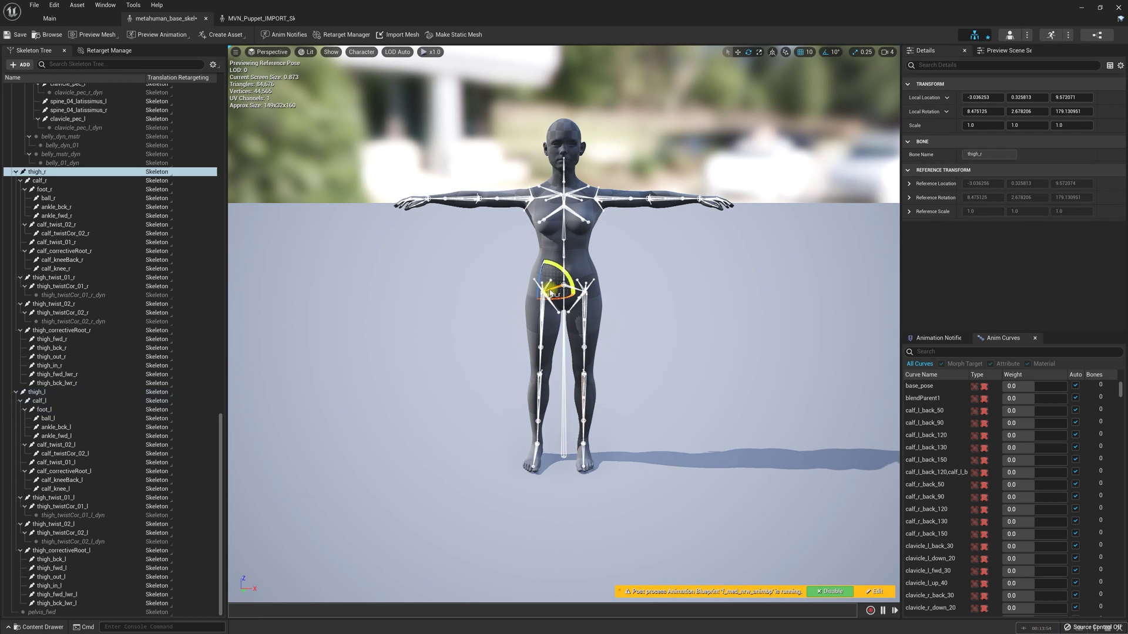
{"action": "left_click", "coordinate": [978, 111]}
{"action": "type", "text": "0"}
{"action": "key", "text": "Tab"}
{"action": "type", "text": "0"}
{"action": "key", "text": "Tab"}
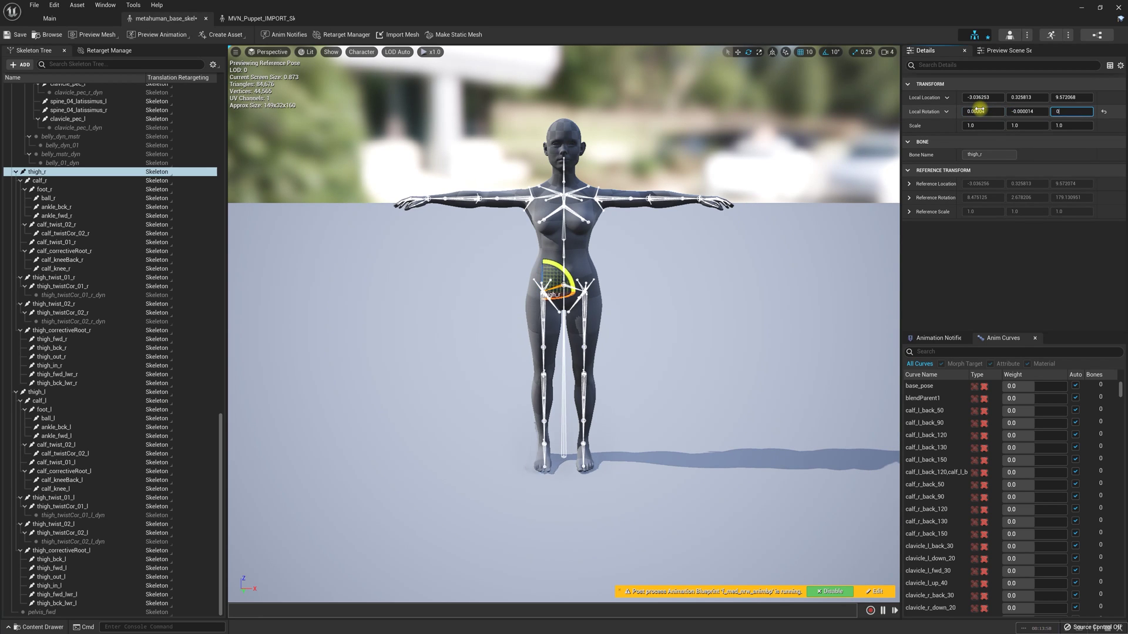
{"action": "type", "text": "0"}
{"action": "key", "text": "Return"}
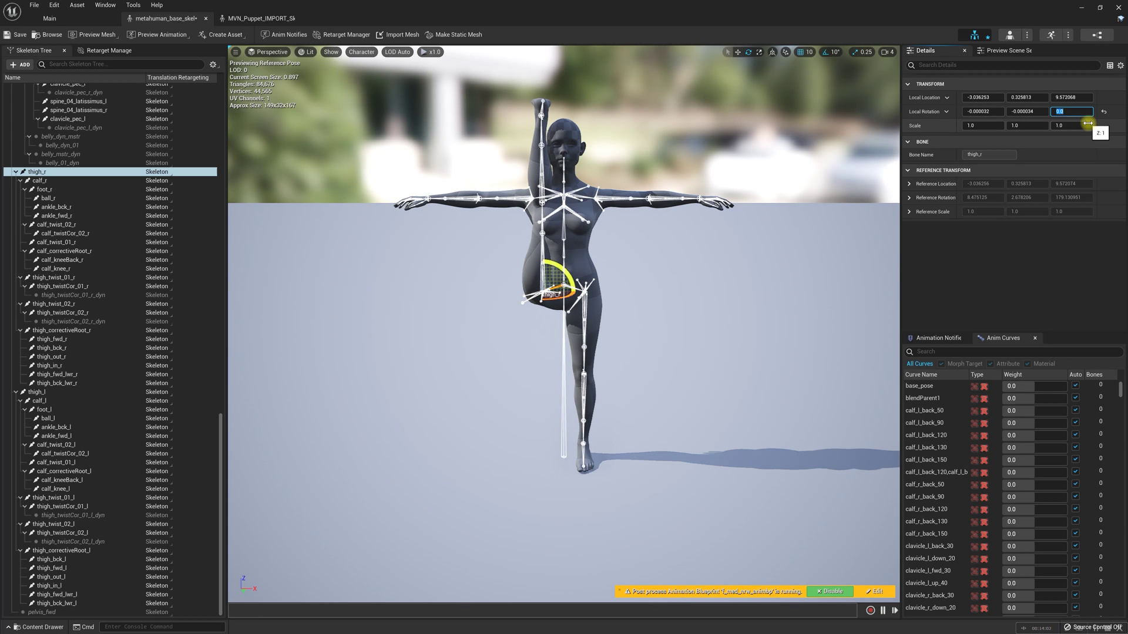
{"action": "key", "text": "Return"}
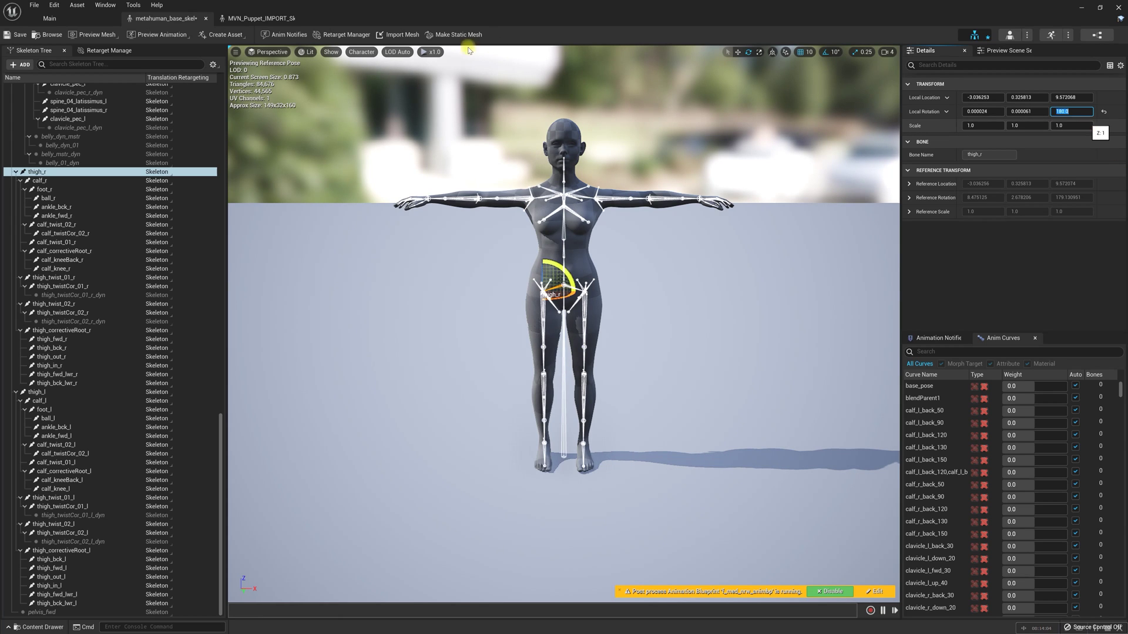
- Select calf_r and set its Local Rotation Z to 0
{"action": "left_click", "coordinate": [40, 181]}
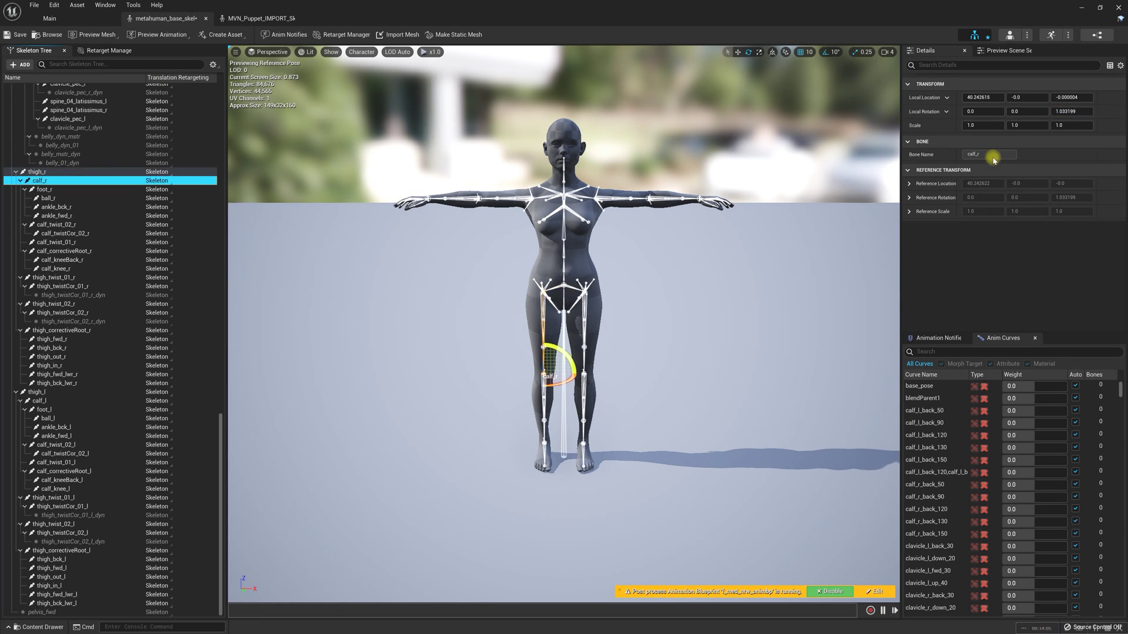
{"action": "left_click", "coordinate": [982, 113]}
{"action": "key", "text": "Tab"}
{"action": "key", "text": "Tab"}
{"action": "type", "text": "0"}
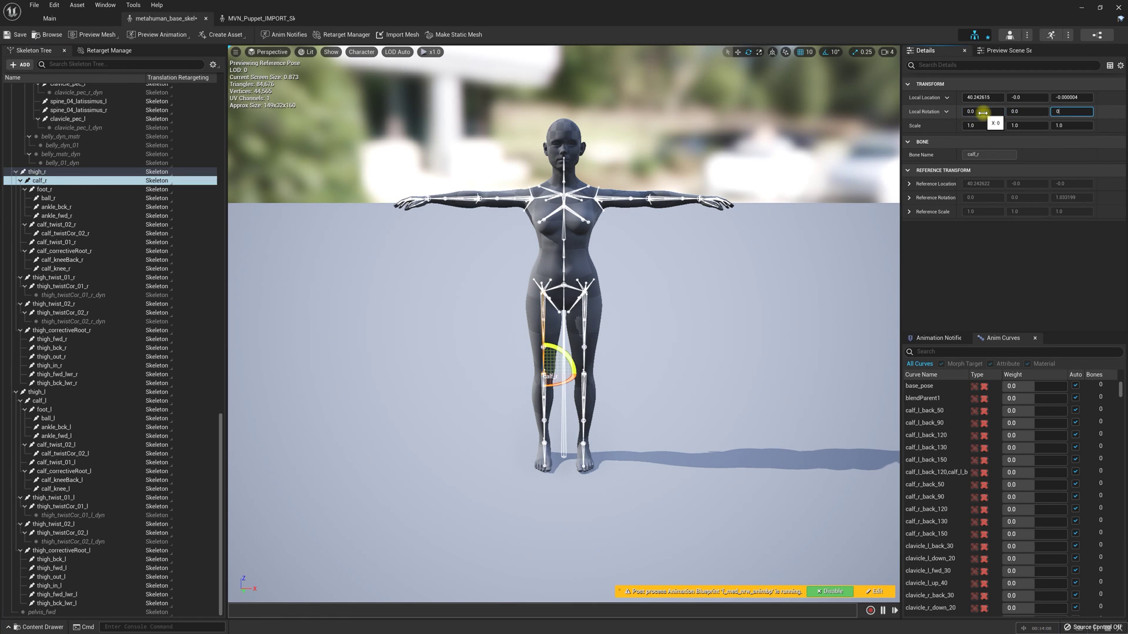
- Select foot_r and set its Local Rotation to 0 on X, Y and Z
{"action": "left_click", "coordinate": [68, 189]}
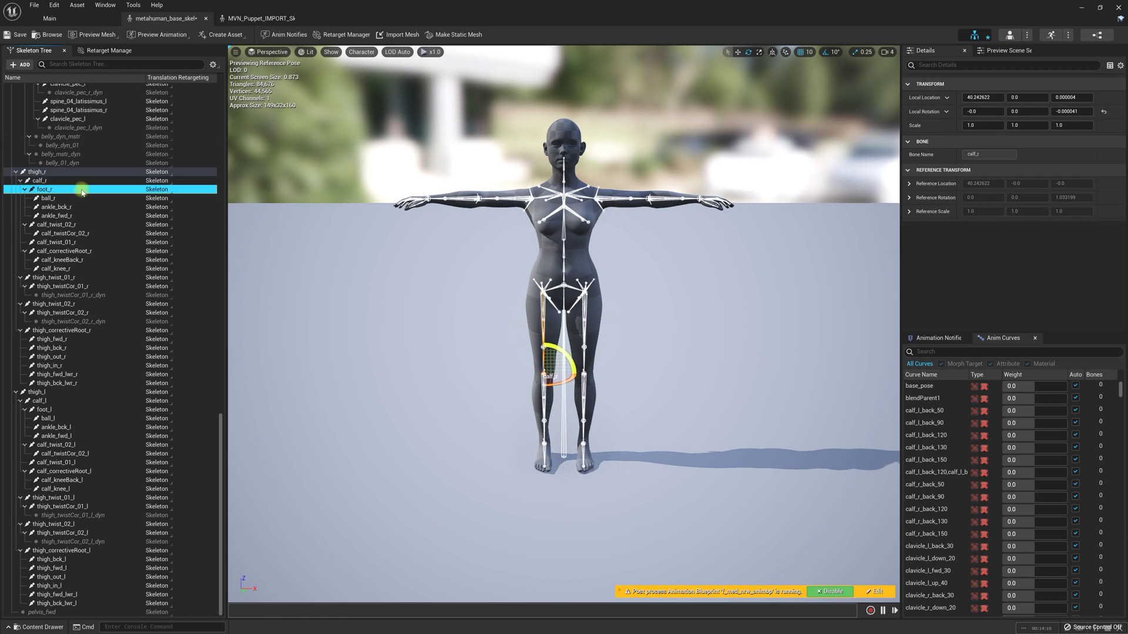
{"action": "left_click", "coordinate": [983, 111]}
{"action": "type", "text": "04"}
{"action": "key", "text": "Tab"}
{"action": "type", "text": "0"}
{"action": "key", "text": "Tab"}
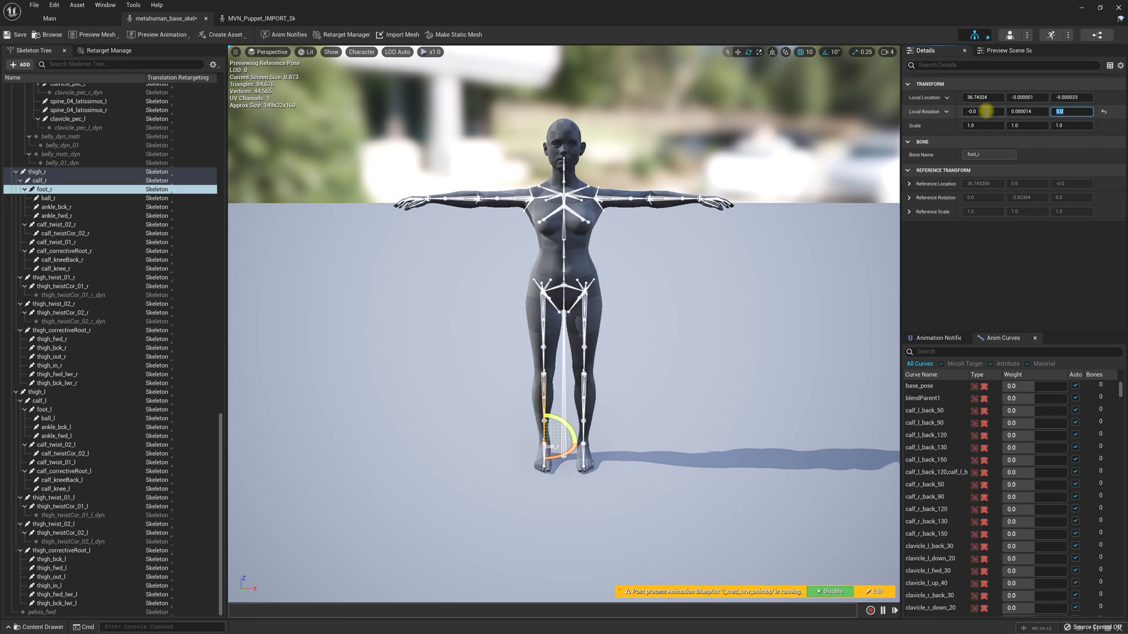
- Locate hand_l's finger bones and set index_metacarpal_l's Local Rotation to 0 on X, Y and Z
{"action": "left_click", "coordinate": [695, 199]}
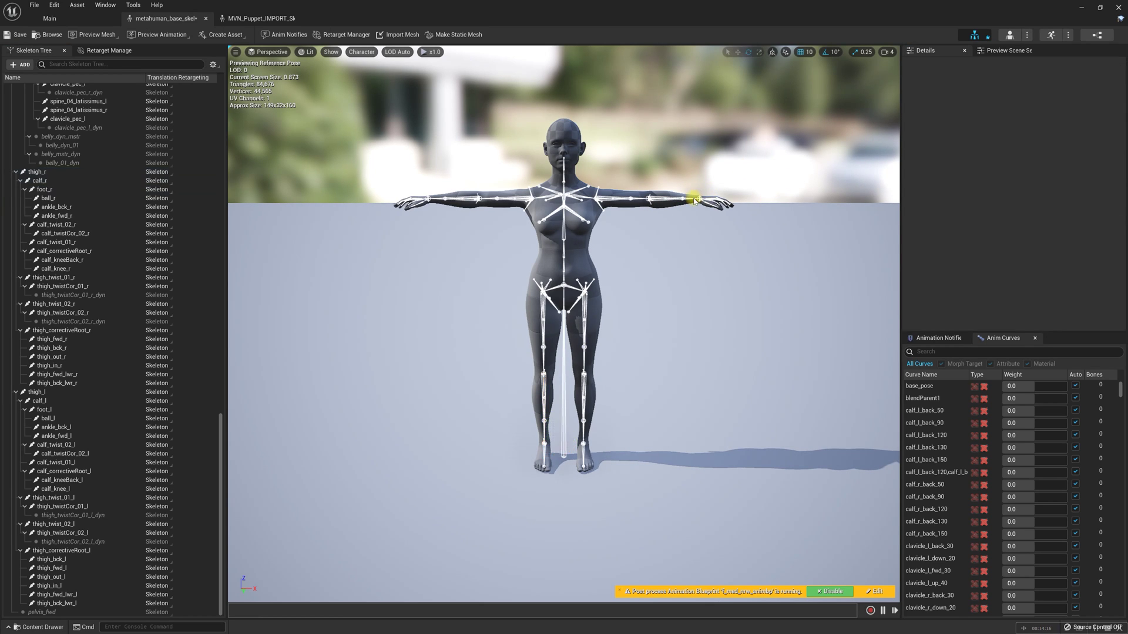
{"action": "left_click", "coordinate": [695, 201]}
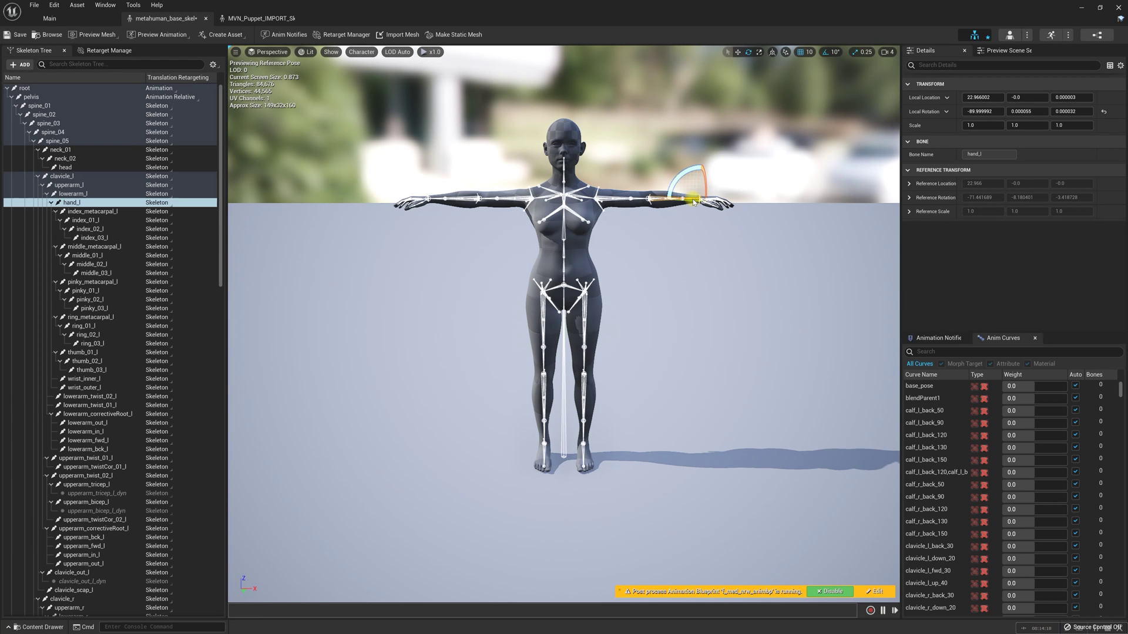
{"action": "left_click", "coordinate": [93, 212]}
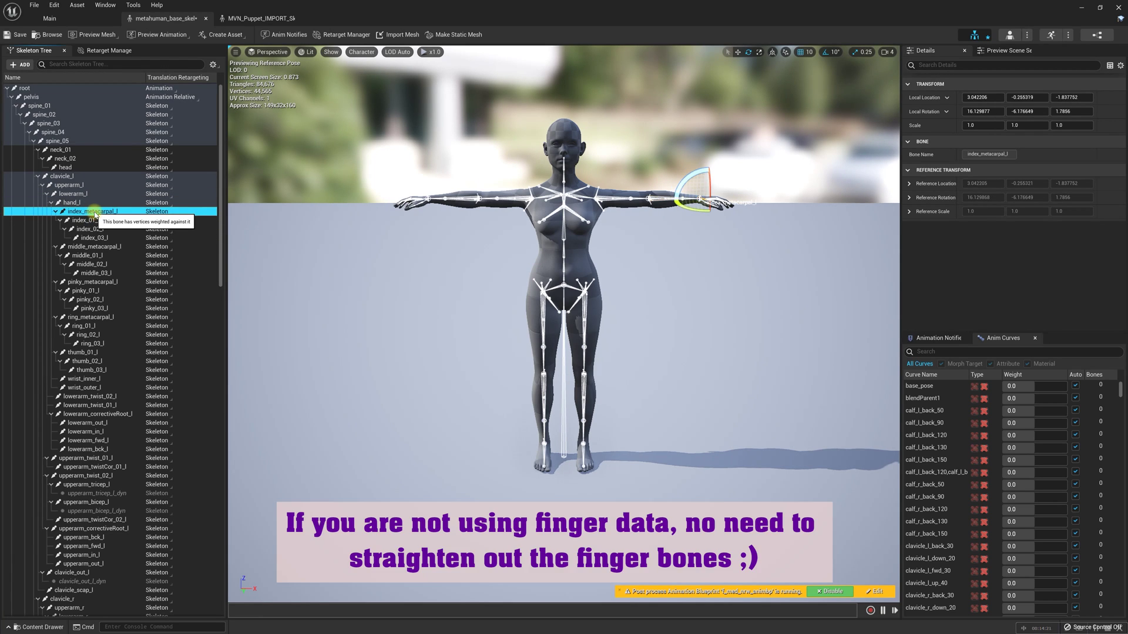
{"action": "left_click", "coordinate": [983, 111]}
{"action": "type", "text": "0"}
{"action": "key", "text": "Tab"}
{"action": "type", "text": "0"}
{"action": "key", "text": "Tab"}
{"action": "type", "text": "0"}
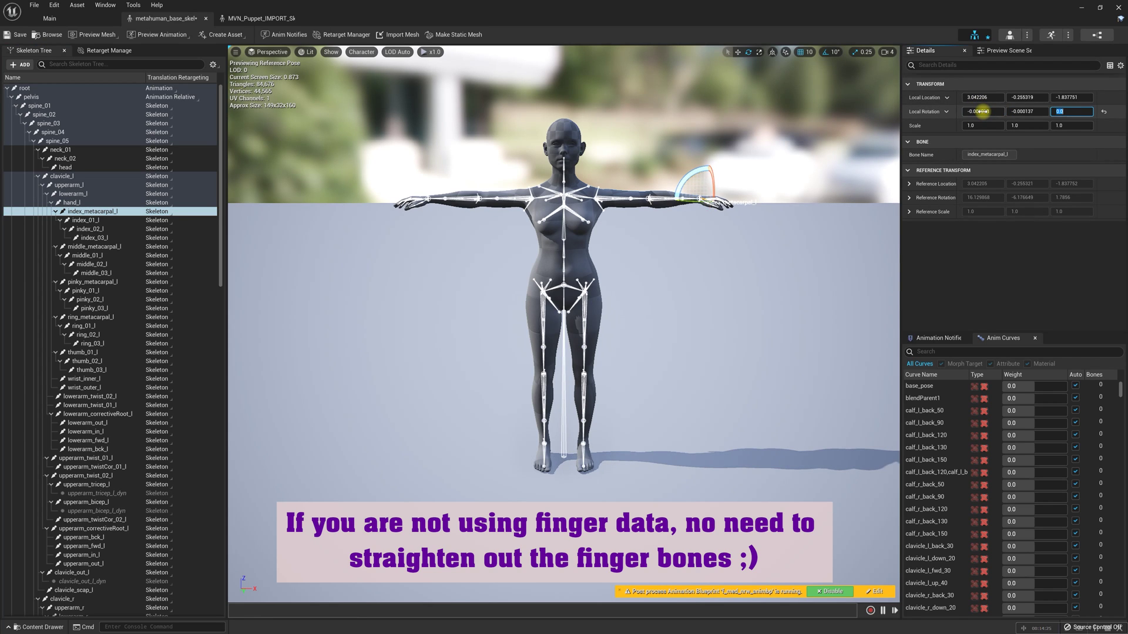
- Select index_01_l and set its Local Rotation to 0 on X, Y and Z
{"action": "left_click", "coordinate": [85, 220]}
{"action": "left_click", "coordinate": [980, 111]}
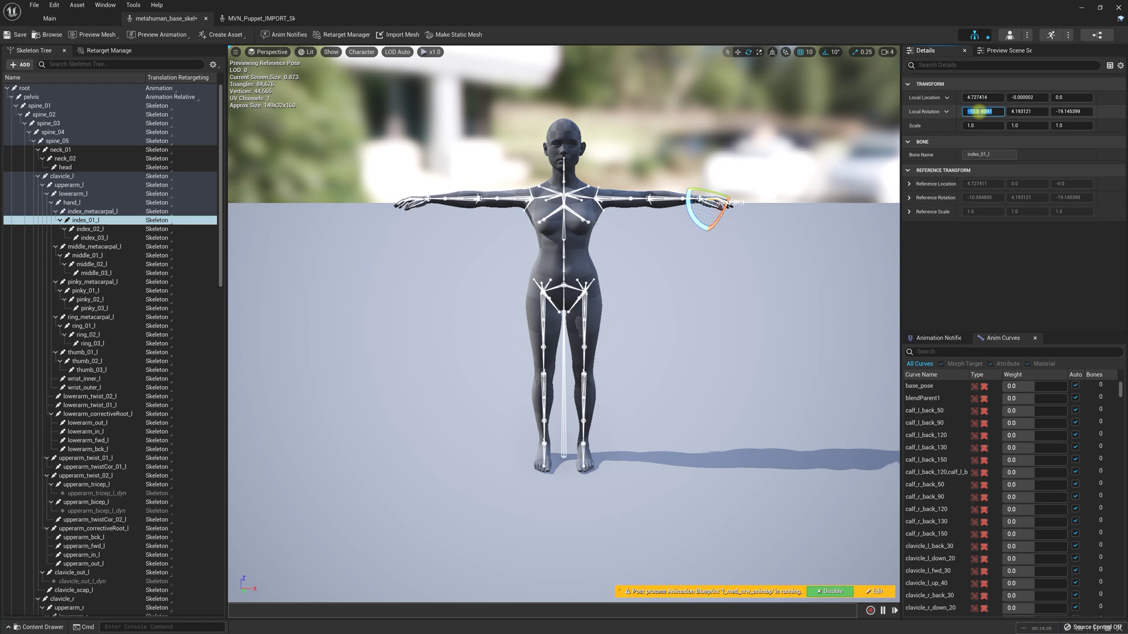
{"action": "type", "text": "0"}
{"action": "key", "text": "Tab"}
{"action": "type", "text": "0"}
{"action": "key", "text": "Tab"}
{"action": "type", "text": "0"}
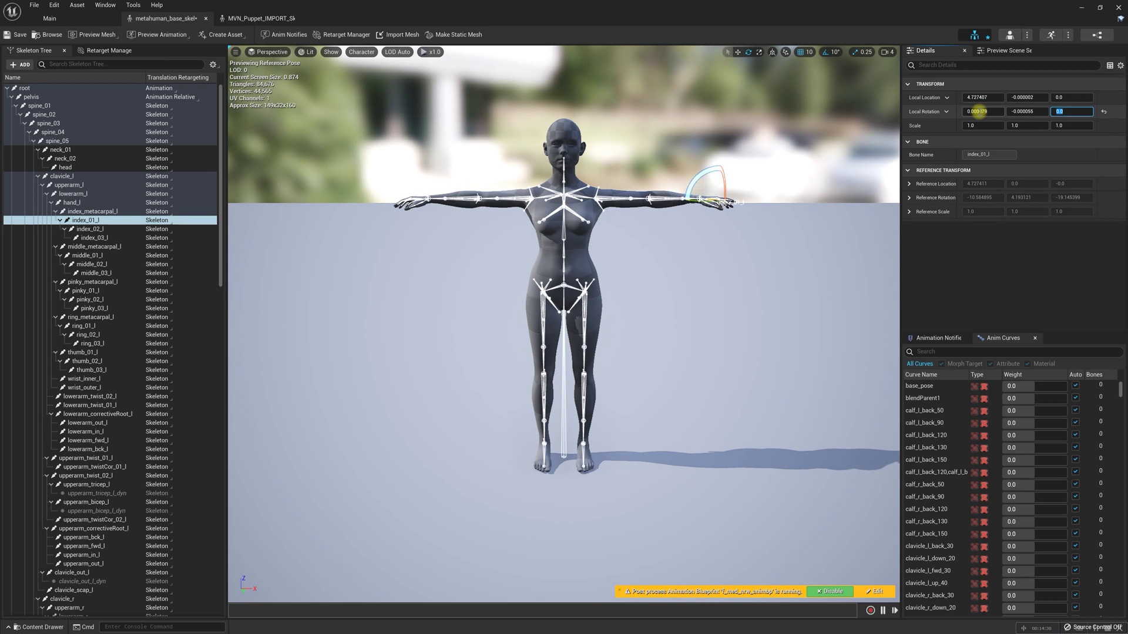
- Straighten the left hand's middle, pinky, ring and thumb bones by setting their Local Rotation to 0
{"action": "left_click", "coordinate": [86, 256]}
{"action": "left_click", "coordinate": [981, 112]}
{"action": "left_click", "coordinate": [94, 273]}
{"action": "left_click", "coordinate": [85, 291]}
{"action": "left_click", "coordinate": [94, 308]}
{"action": "left_click", "coordinate": [84, 326]}
{"action": "left_click", "coordinate": [981, 112]}
{"action": "type", "text": "0"}
{"action": "key", "text": "Tab"}
{"action": "type", "text": "0"}
{"action": "left_click", "coordinate": [88, 353]}
{"action": "left_click", "coordinate": [87, 361]}
- Straighten the right hand's index, middle and pinky bones by setting their Local Rotation to 0
{"action": "scroll", "coordinate": [111, 352], "scroll_direction": "down", "scroll_amount": 10}
{"action": "left_click", "coordinate": [85, 372]}
{"action": "left_click", "coordinate": [981, 111]}
{"action": "type", "text": "0"}
{"action": "key", "text": "Tab"}
{"action": "type", "text": "0"}
{"action": "left_click", "coordinate": [88, 389]}
{"action": "left_click", "coordinate": [92, 416]}
{"action": "left_click", "coordinate": [85, 442]}
{"action": "left_click", "coordinate": [94, 460]}
{"action": "left_click", "coordinate": [1072, 112]}
- Straighten the right hand's ring and thumb bones through thumb_03_r by setting their Local Rotation to 0
{"action": "left_click", "coordinate": [88, 477]}
{"action": "left_click", "coordinate": [93, 495]}
{"action": "left_click", "coordinate": [85, 504]}
{"action": "left_click", "coordinate": [89, 513]}
{"action": "left_click", "coordinate": [91, 522]}
{"action": "left_click", "coordinate": [1072, 112]}
{"action": "type", "text": "0"}
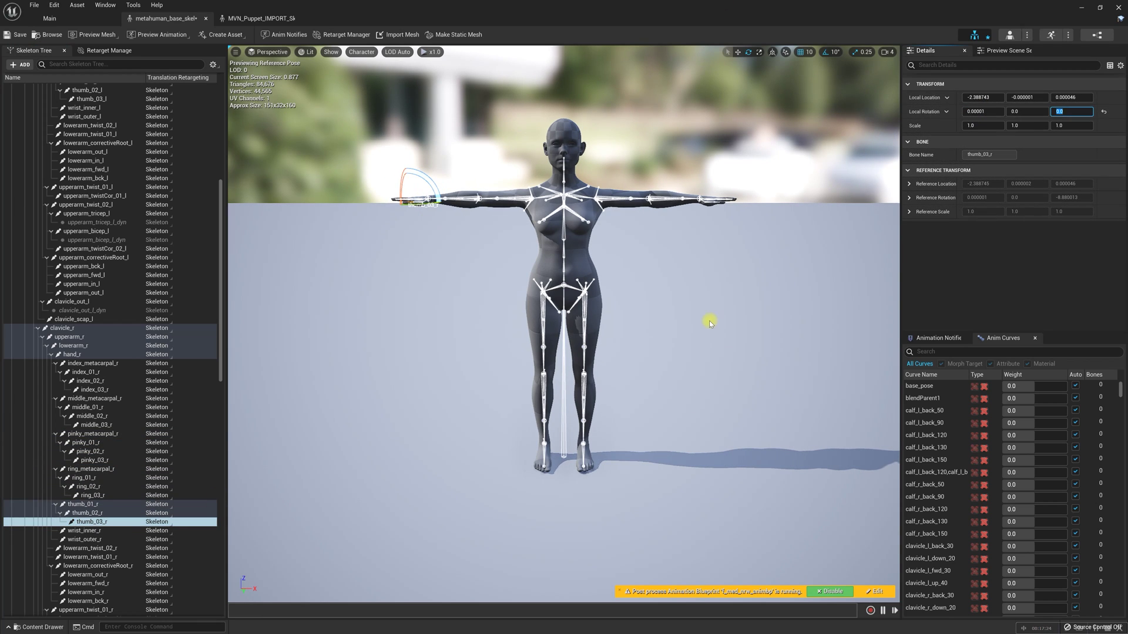
{"action": "left_click", "coordinate": [708, 318]}
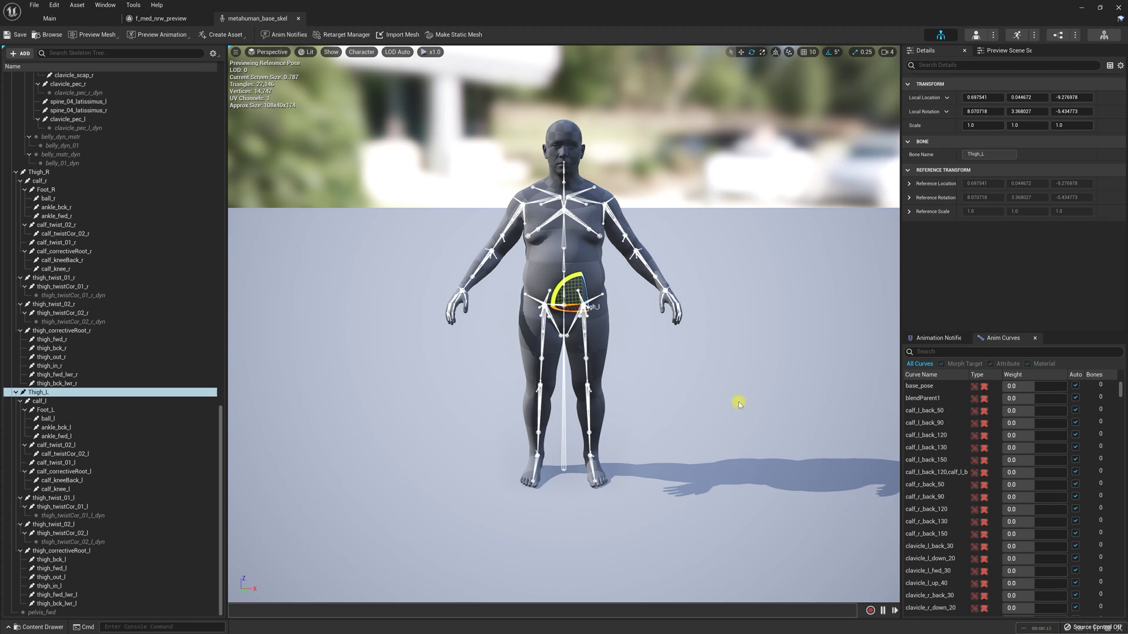
- On the male MetaHuman skeleton, set Thigh_L's Local Rotation to 0 on X, Y and Z
{"action": "left_click", "coordinate": [978, 112]}
{"action": "type", "text": "0"}
{"action": "key", "text": "Tab"}
{"action": "type", "text": "0"}
{"action": "key", "text": "Tab"}
{"action": "type", "text": "0"}
{"action": "key", "text": "Return"}
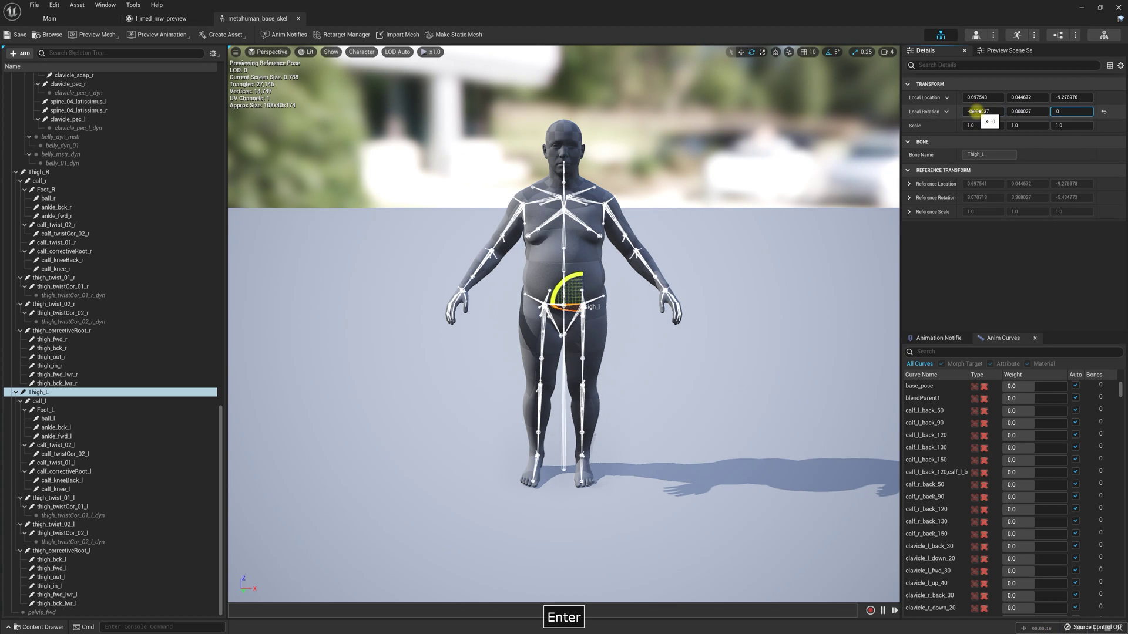
- Select the male skeleton's calf_l and set its Local Rotation Z to 0
{"action": "left_click", "coordinate": [55, 402]}
{"action": "left_click", "coordinate": [979, 111]}
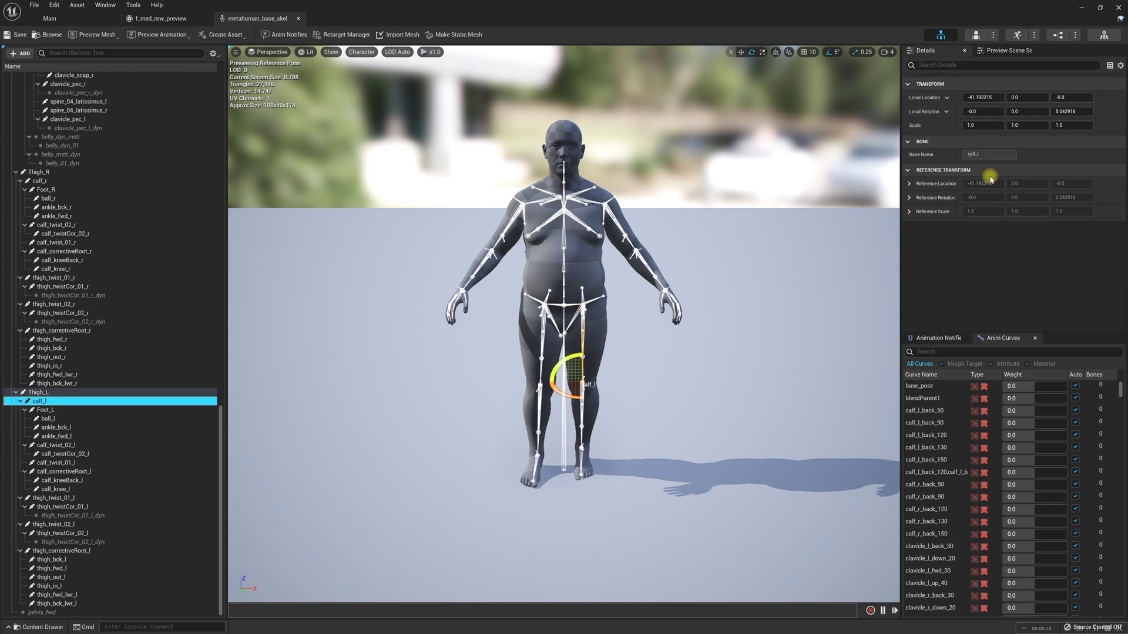
{"action": "key", "text": "Tab"}
{"action": "key", "text": "Tab"}
{"action": "type", "text": "0"}
{"action": "key", "text": "Return"}
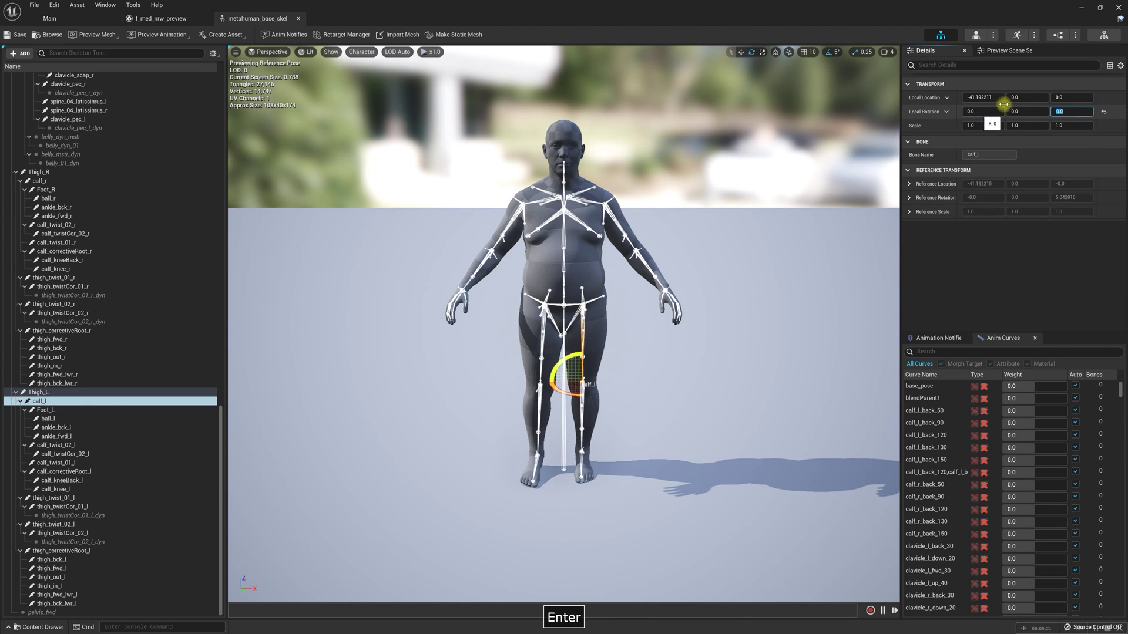
- Set the male skeleton's Foot_L Local Rotation to 0 on X, Y and Z
{"action": "left_click", "coordinate": [45, 409]}
{"action": "left_click", "coordinate": [972, 111]}
{"action": "key", "text": "Tab"}
{"action": "key", "text": "Tab"}
{"action": "type", "text": "0"}
{"action": "key", "text": "Return"}
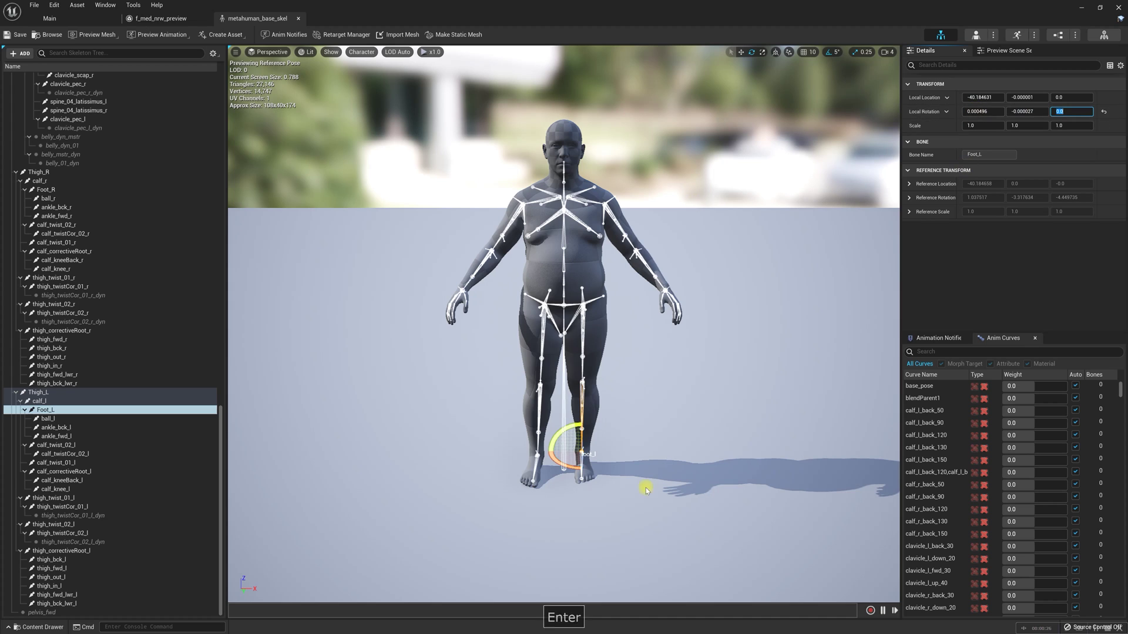
- In the Front view, rotate Thigh_L to a Local Rotation Z of about -5 degrees to line up the left leg
{"action": "left_click", "coordinate": [275, 53]}
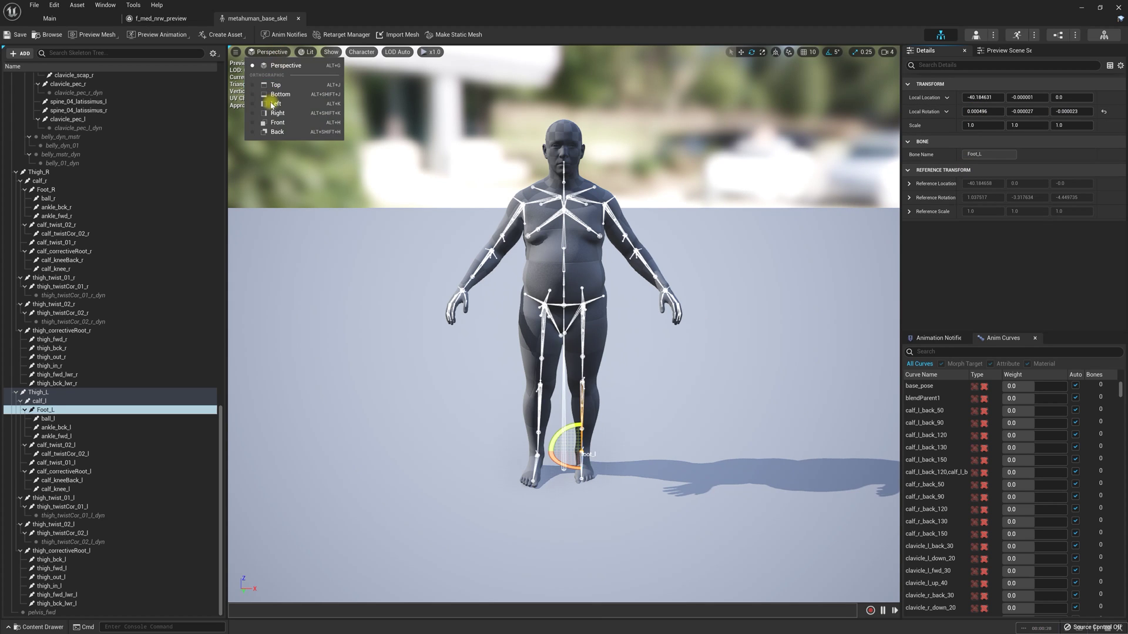
{"action": "left_click", "coordinate": [275, 123]}
{"action": "right_click_drag", "start_coordinate": [644, 196], "coordinate": [542, 339]}
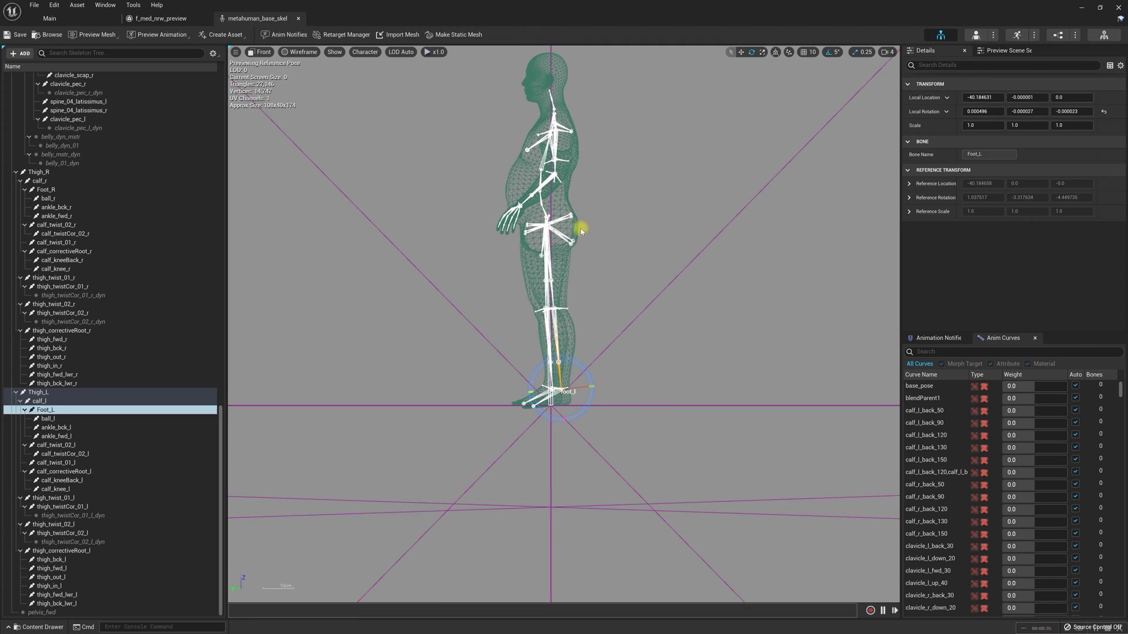
{"action": "left_click", "coordinate": [35, 393]}
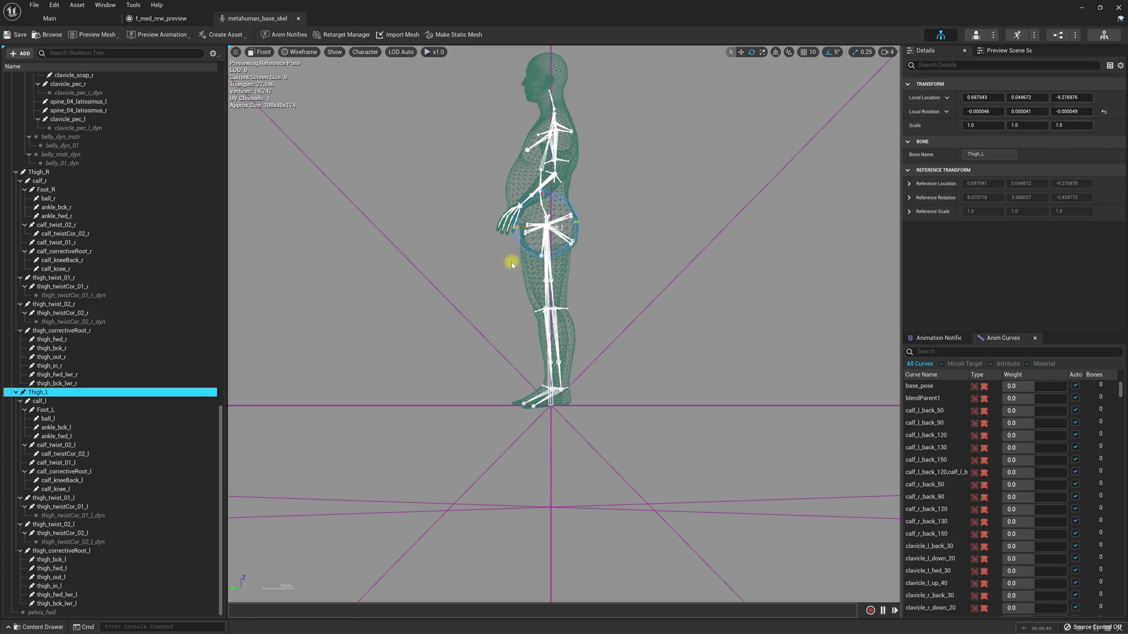
{"action": "left_click_drag", "start_coordinate": [541, 205], "coordinate": [547, 193]}
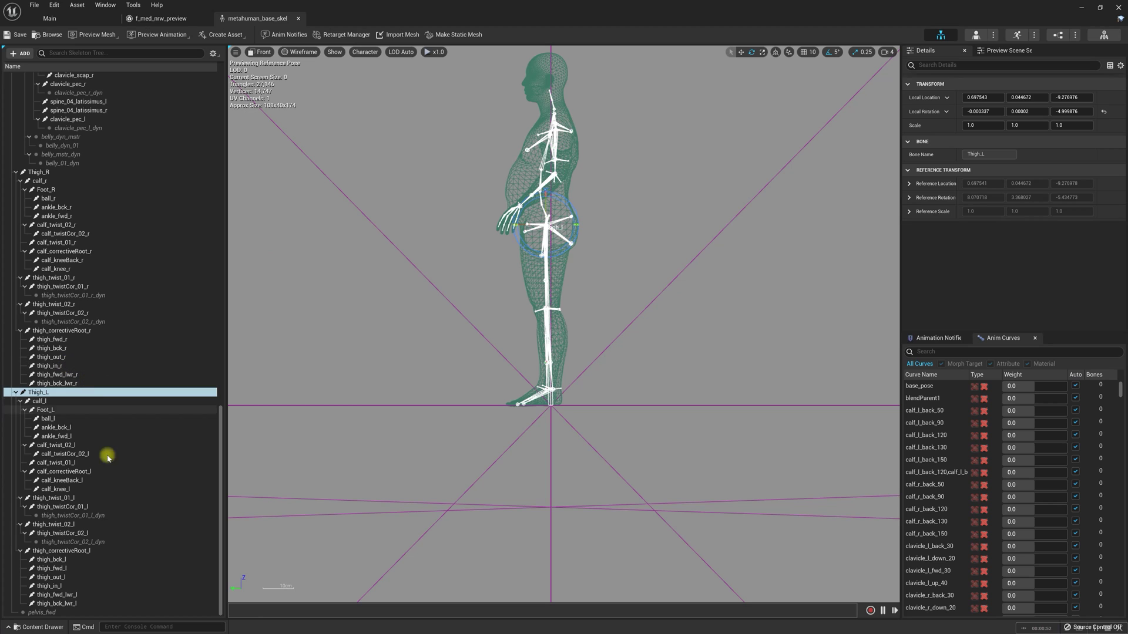
- Set Thigh_R's Local Rotation to 0 on all axes and rotate the bone in the Front view to align the right leg
{"action": "left_click", "coordinate": [49, 173]}
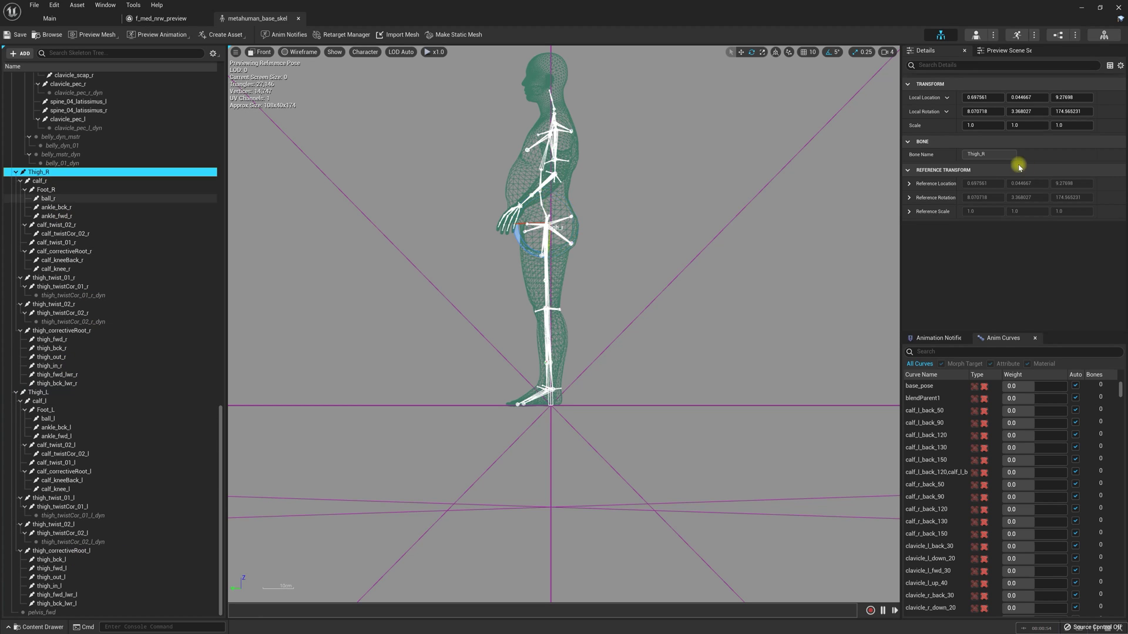
{"action": "left_click", "coordinate": [981, 111]}
{"action": "type", "text": "0"}
{"action": "key", "text": "Tab"}
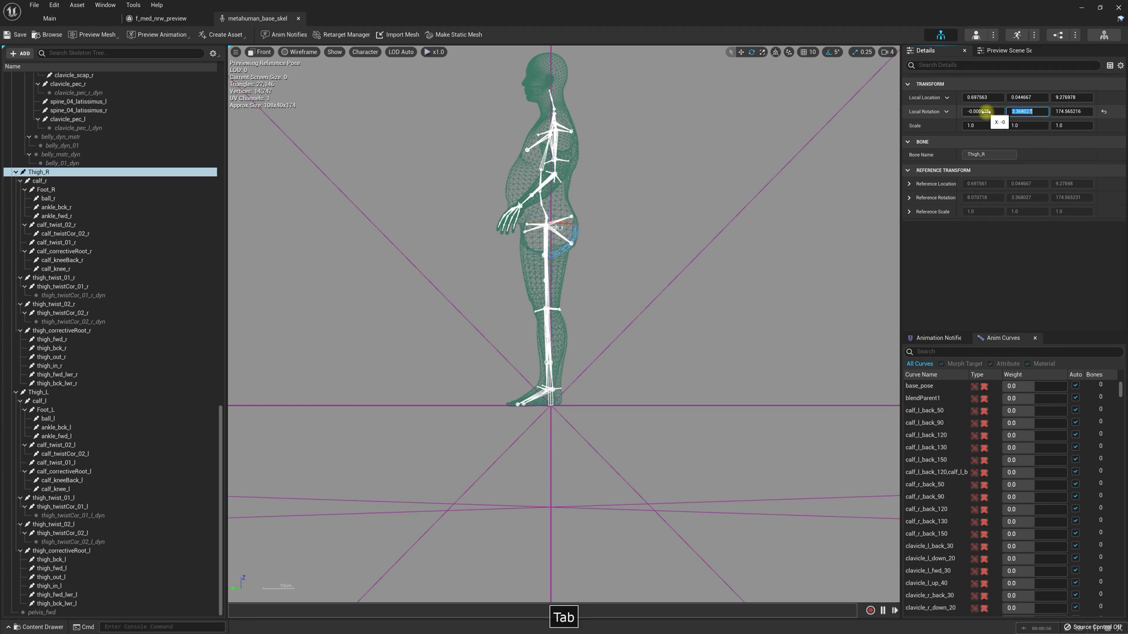
{"action": "type", "text": "0"}
{"action": "key", "text": "Tab"}
{"action": "type", "text": "0"}
{"action": "key", "text": "Return"}
{"action": "left_click_drag", "start_coordinate": [564, 199], "coordinate": [546, 260]}
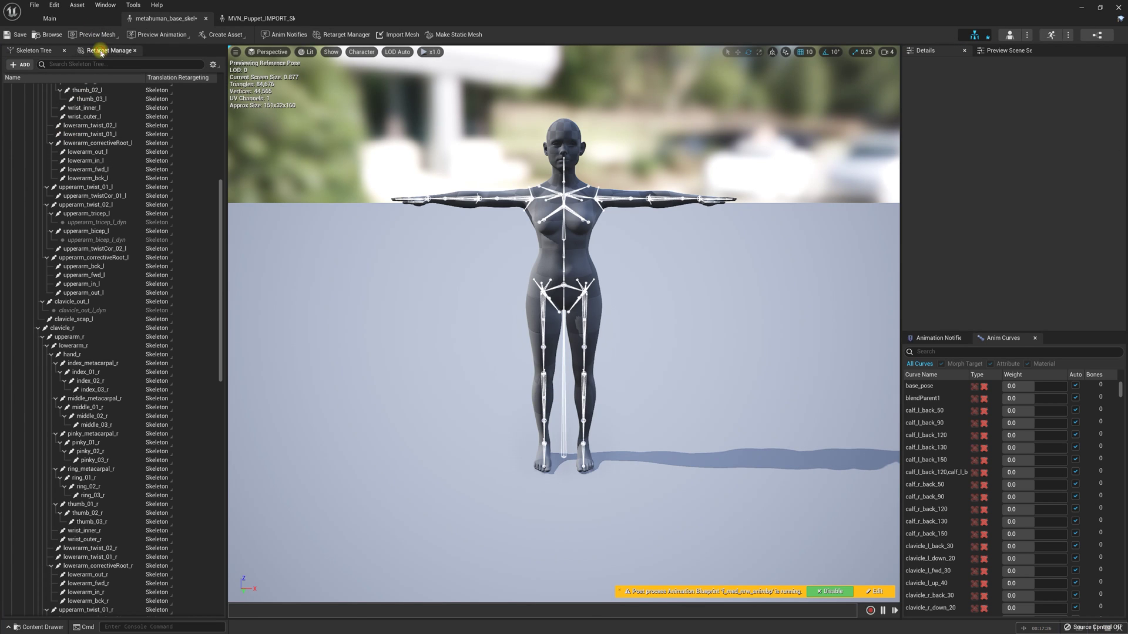
- On the female MetaHuman skeleton, show the retarget settings and save the skeleton asset
{"action": "left_click", "coordinate": [103, 51]}
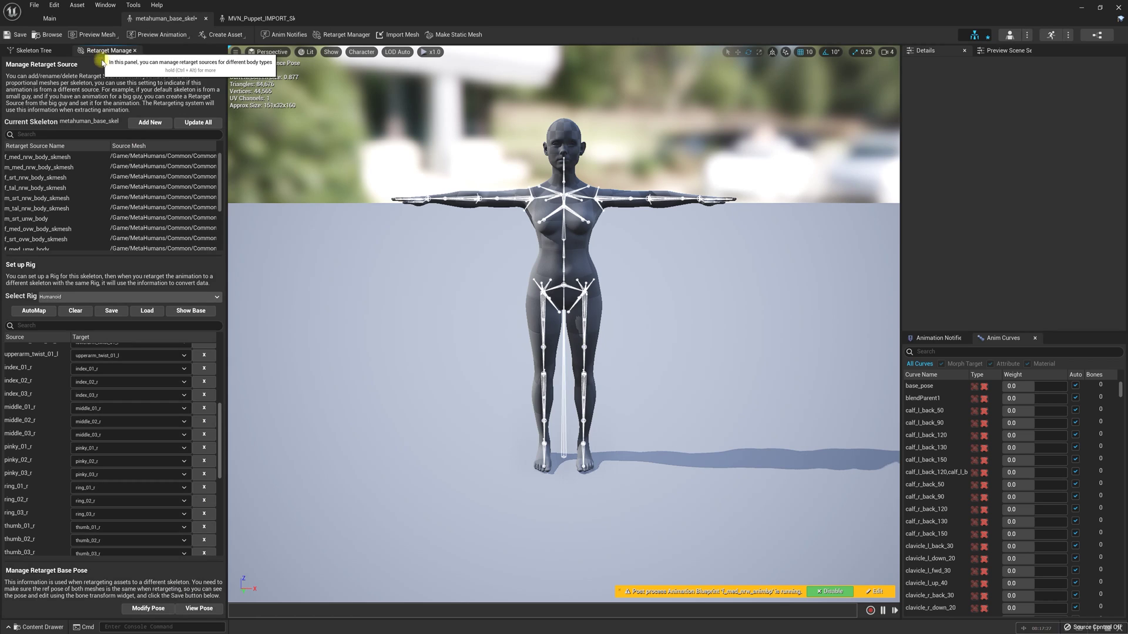
{"action": "left_click", "coordinate": [35, 5]}
{"action": "left_click", "coordinate": [61, 50]}
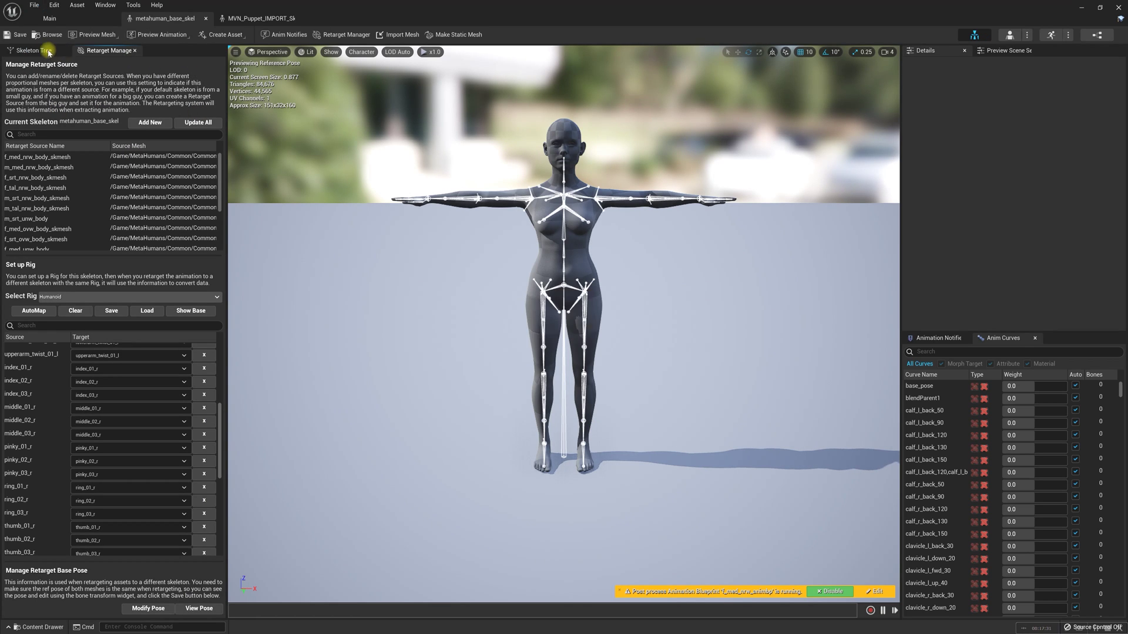
- Apply the f_med_nrw_preview mesh to the skeleton asset and set the retarget base pose from the current pose
{"action": "left_click", "coordinate": [1000, 51]}
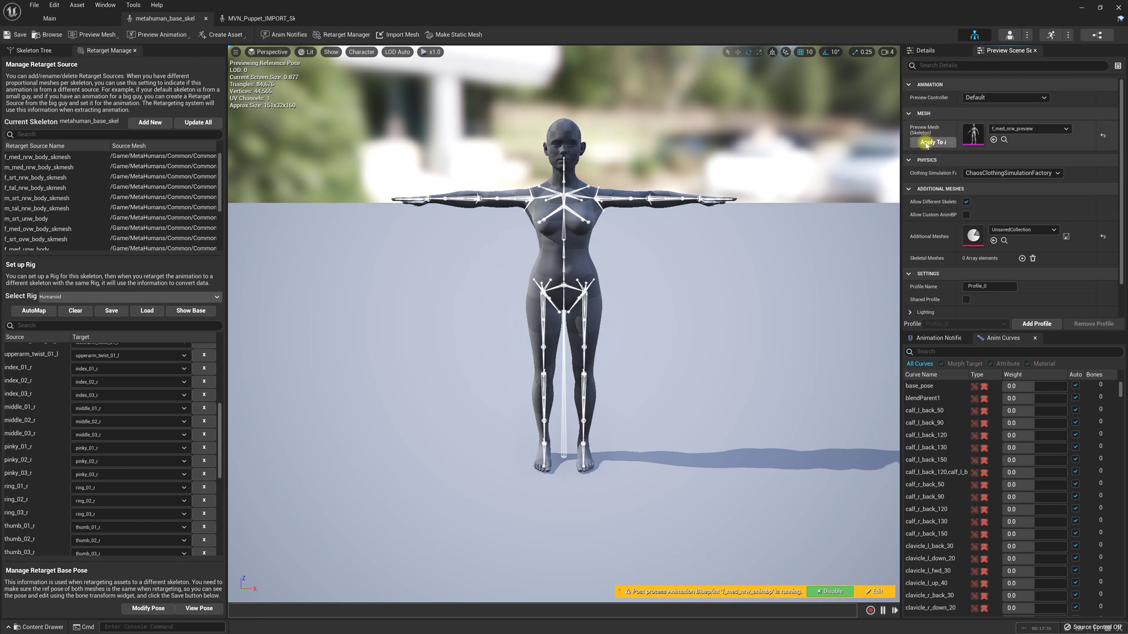
{"action": "left_click", "coordinate": [933, 142]}
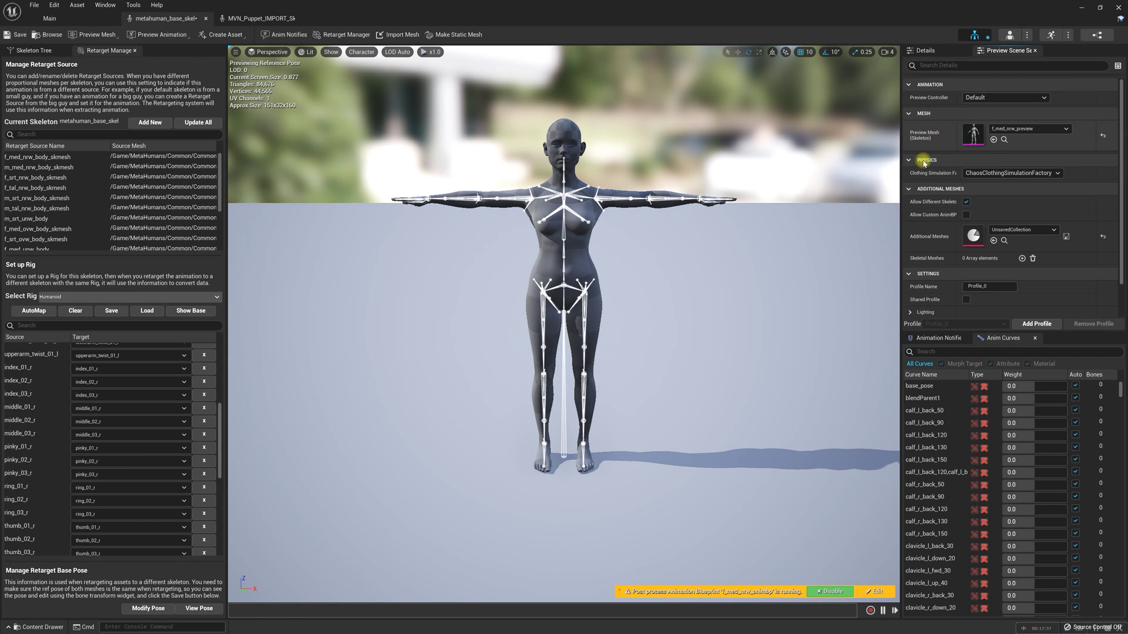
{"action": "left_click", "coordinate": [157, 610]}
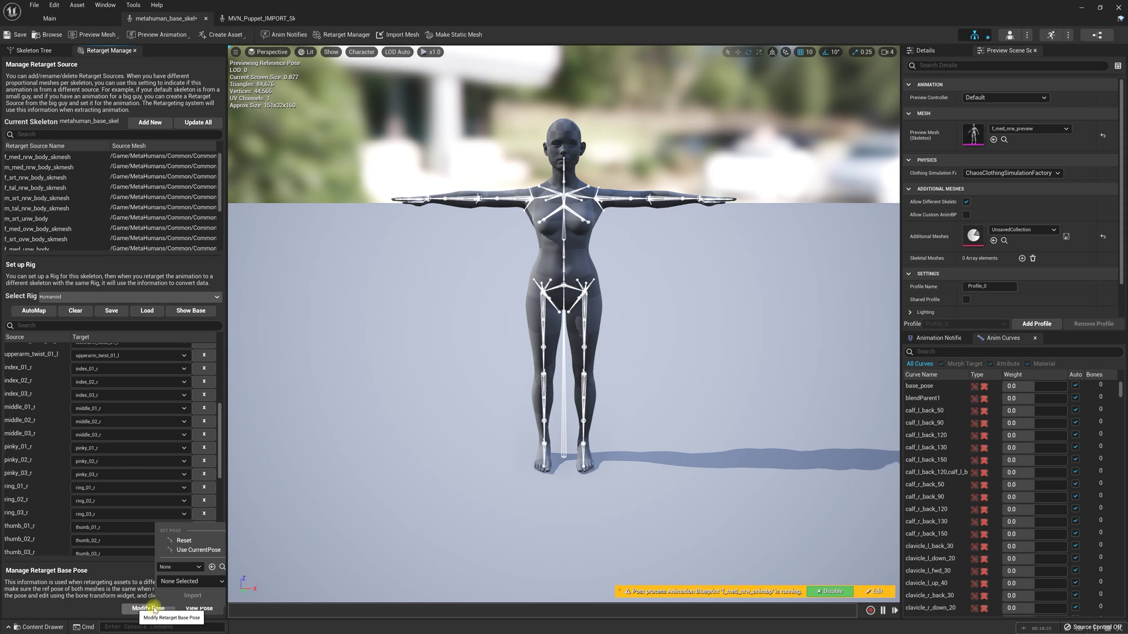
{"action": "left_click", "coordinate": [199, 551]}
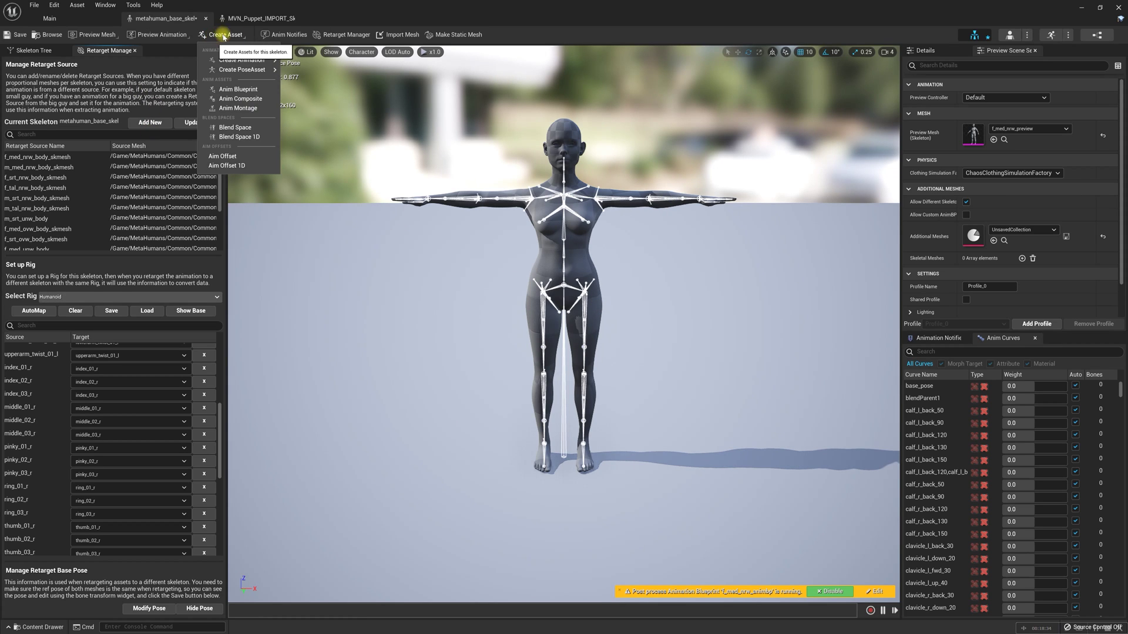
- Create a PoseAsset from the current pose in the Content folder, named metahuman_base_skel_PoseAsset_xsens_ue5
{"action": "mouse_move", "coordinate": [248, 74]}
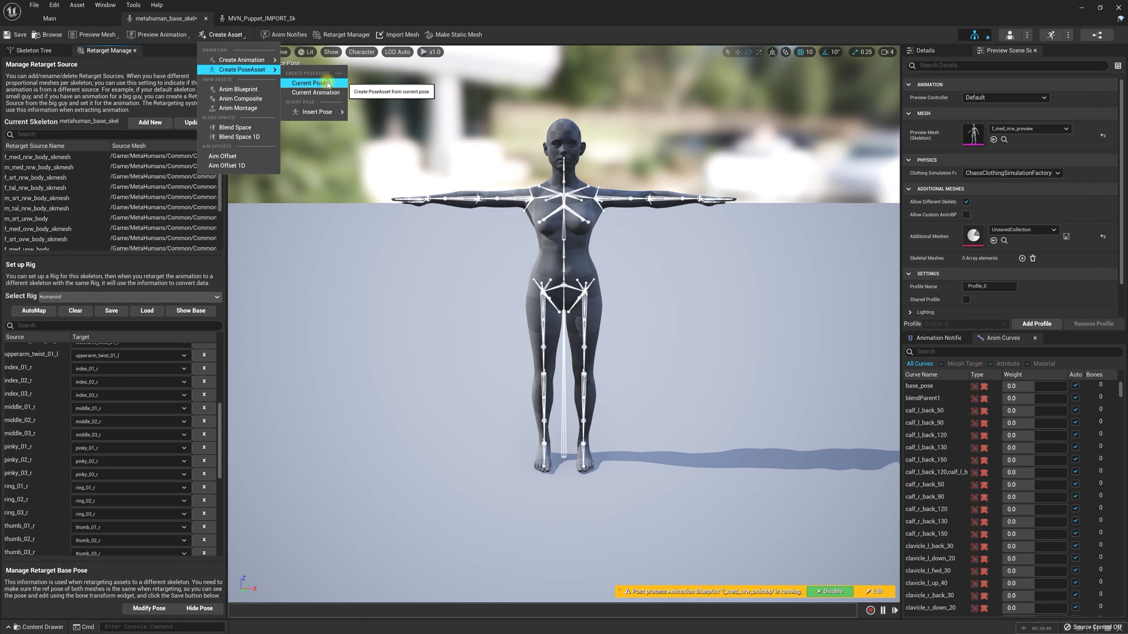
{"action": "left_click", "coordinate": [310, 83]}
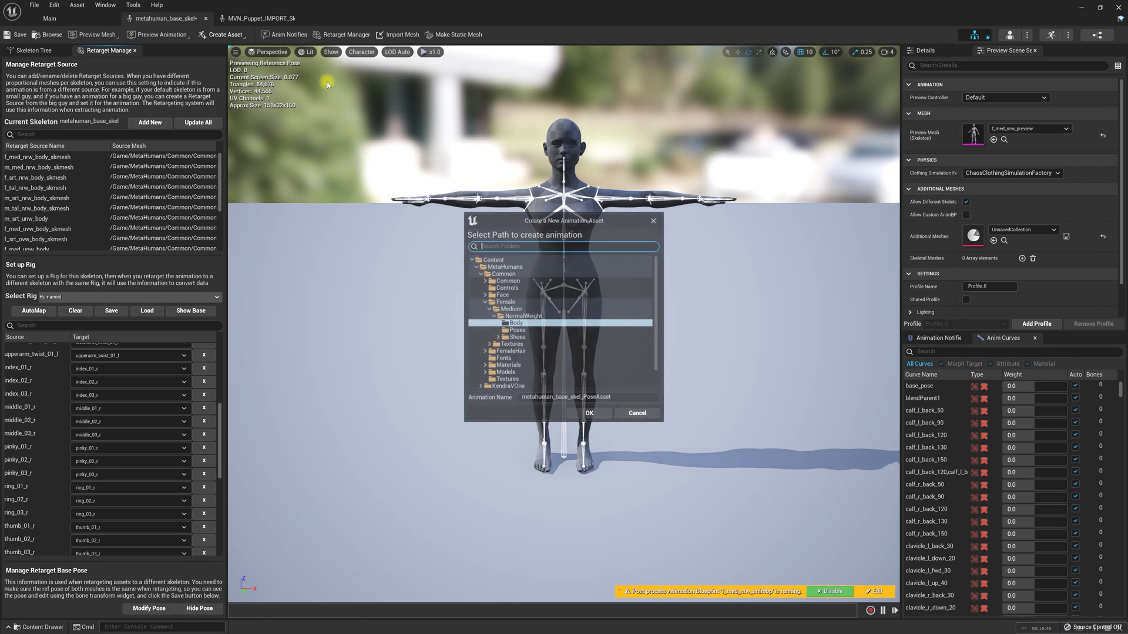
{"action": "left_click", "coordinate": [507, 261]}
{"action": "left_click", "coordinate": [622, 398]}
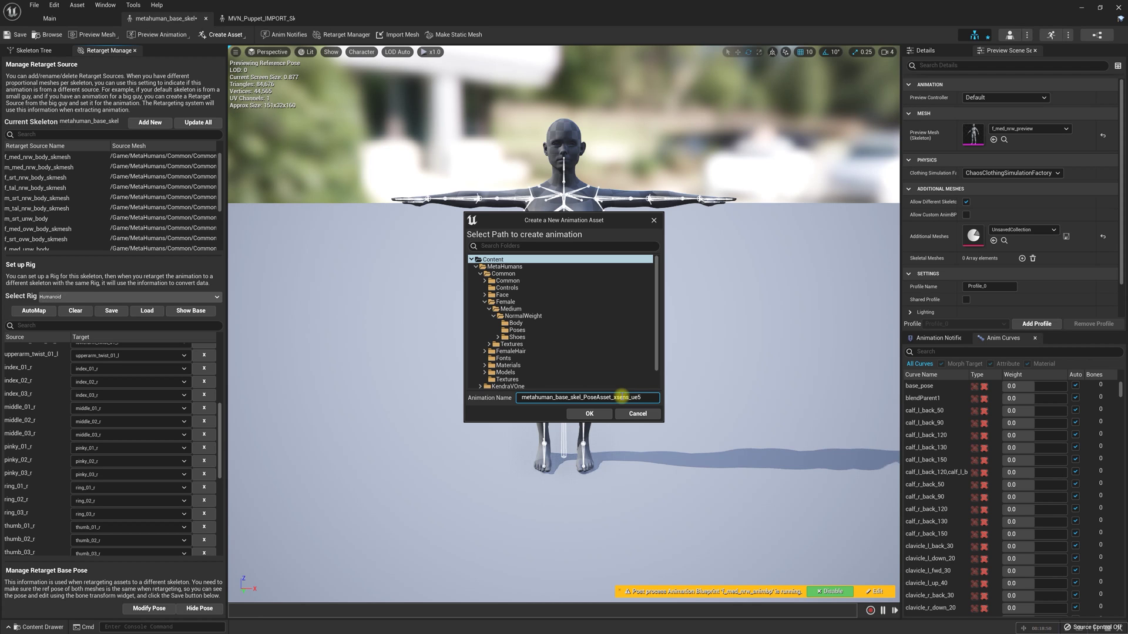
{"action": "left_click", "coordinate": [591, 414]}
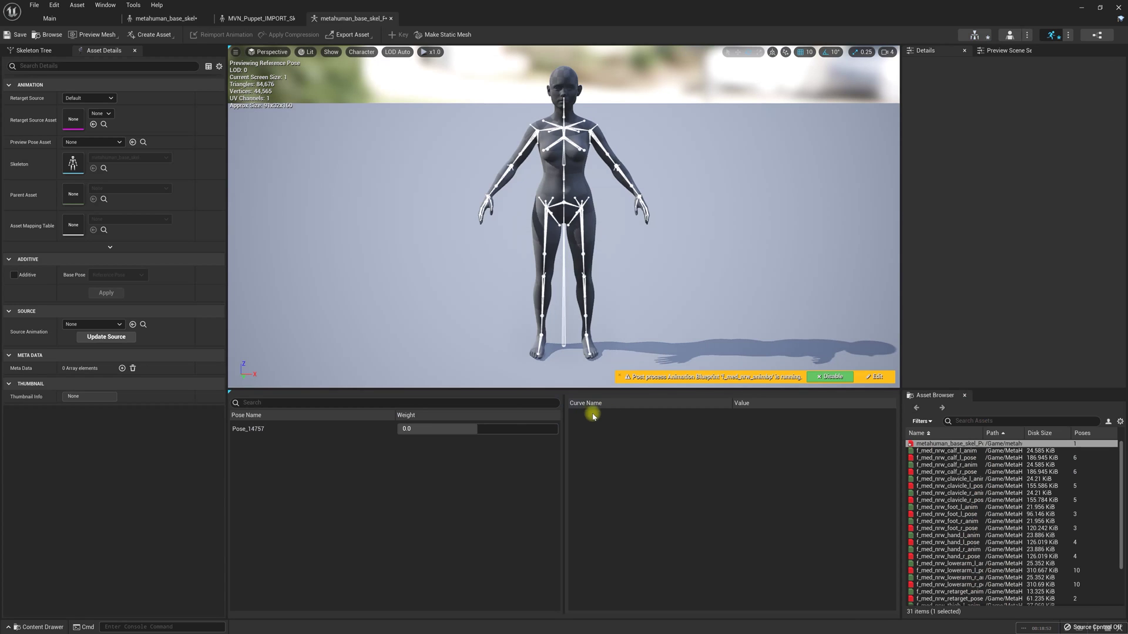
- Preview the pose in the new PoseAsset at weight 1.0 and save the asset
{"action": "left_click_drag", "start_coordinate": [570, 389], "coordinate": [571, 447]}
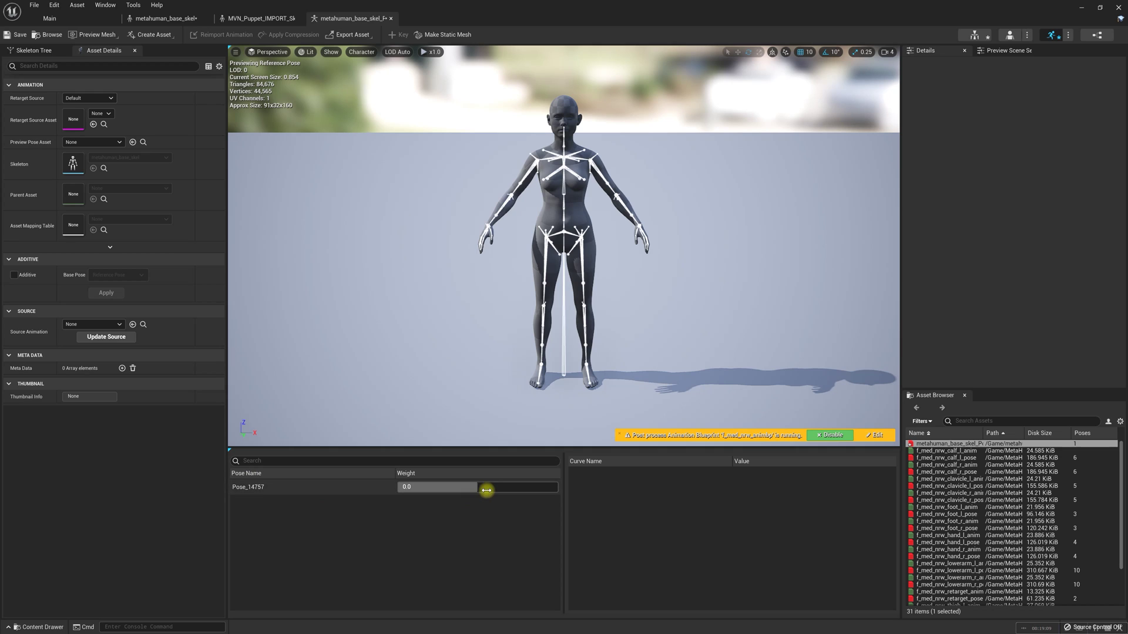
{"action": "left_click_drag", "start_coordinate": [479, 487], "coordinate": [570, 490]}
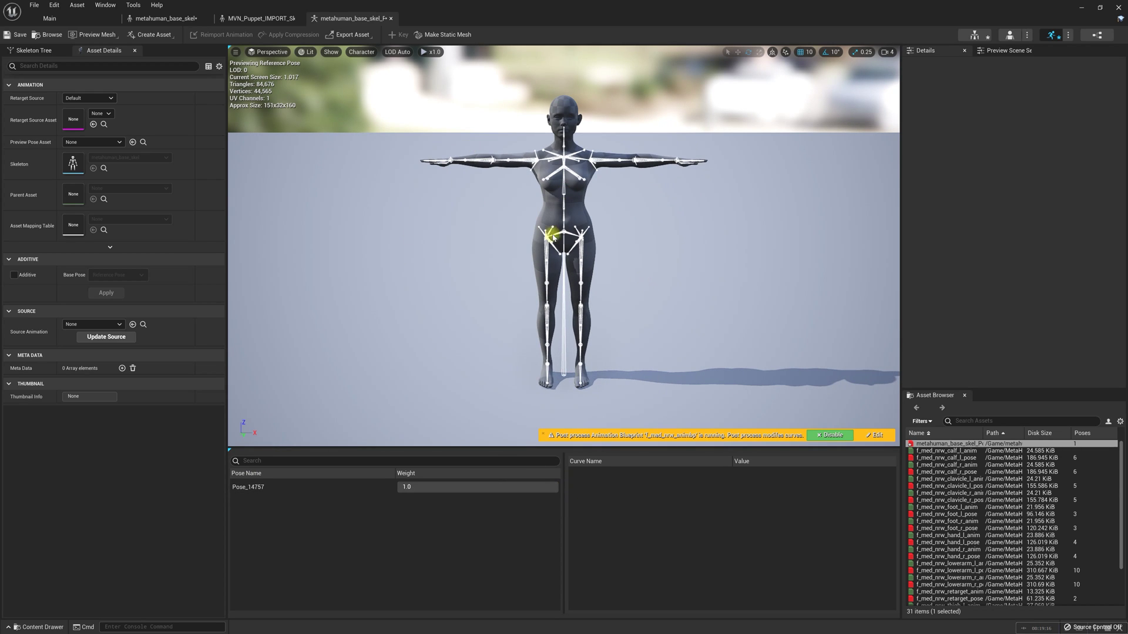
{"action": "left_click", "coordinate": [16, 35]}
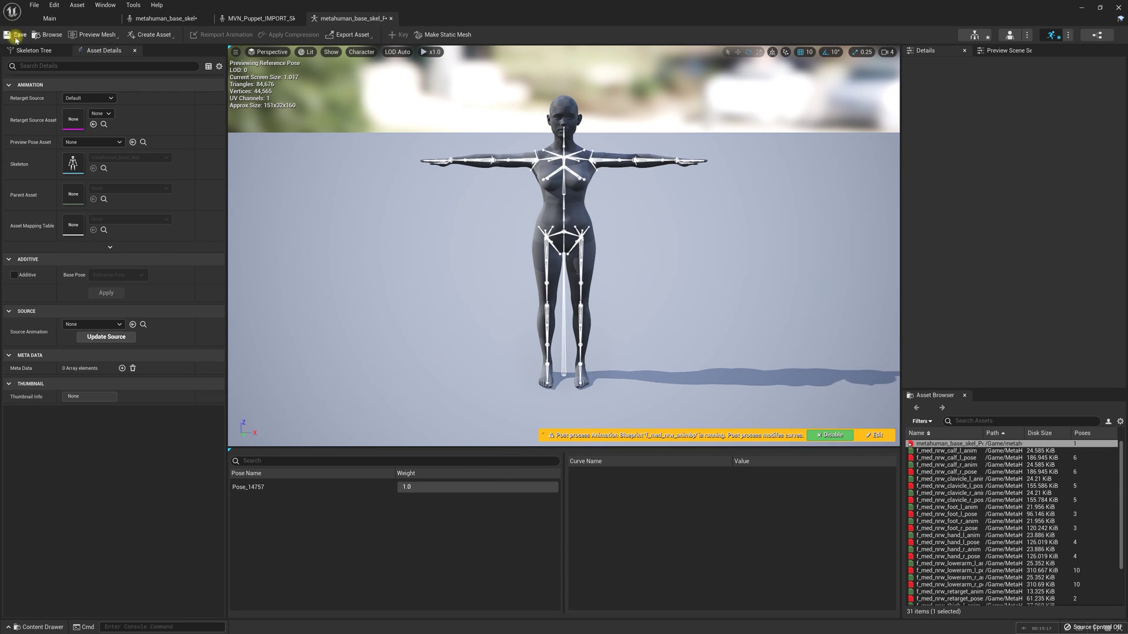
- Return to the metahuman_base_skel skeleton and toggle the retarget base pose display, leaving it hidden
{"action": "left_click", "coordinate": [177, 19]}
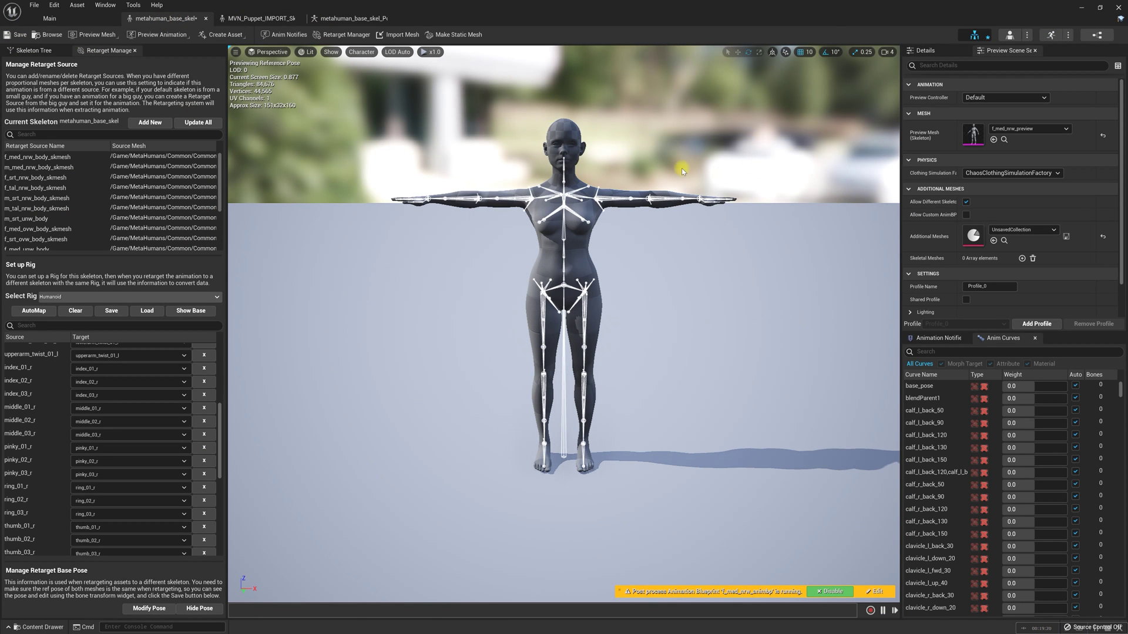
{"action": "left_click", "coordinate": [199, 608]}
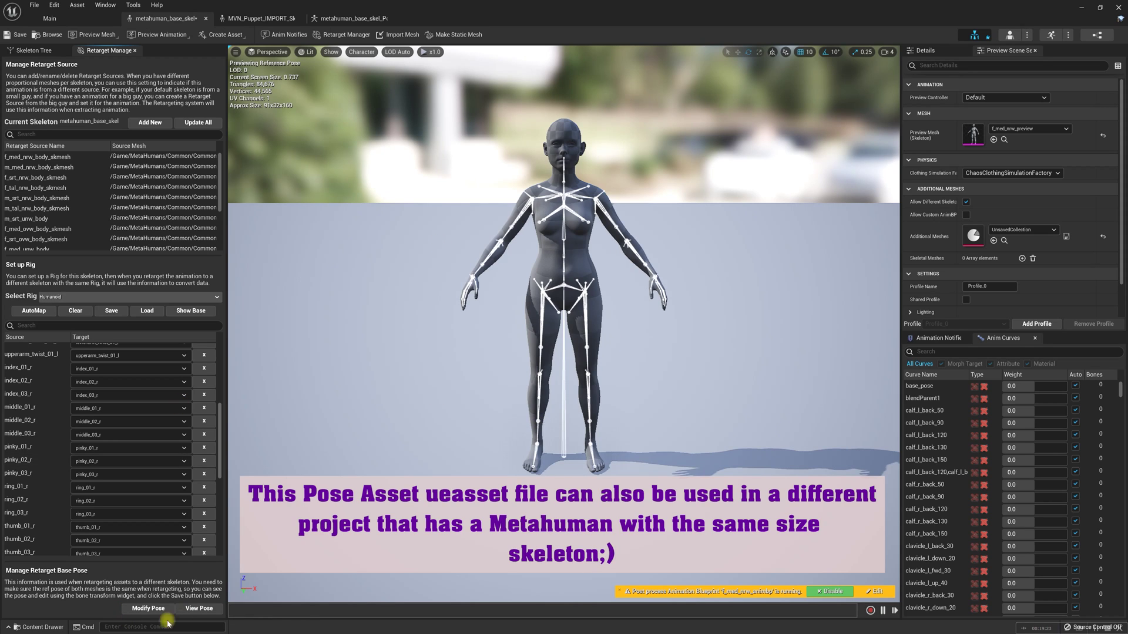
{"action": "left_click", "coordinate": [207, 609]}
{"action": "left_click", "coordinate": [208, 611]}
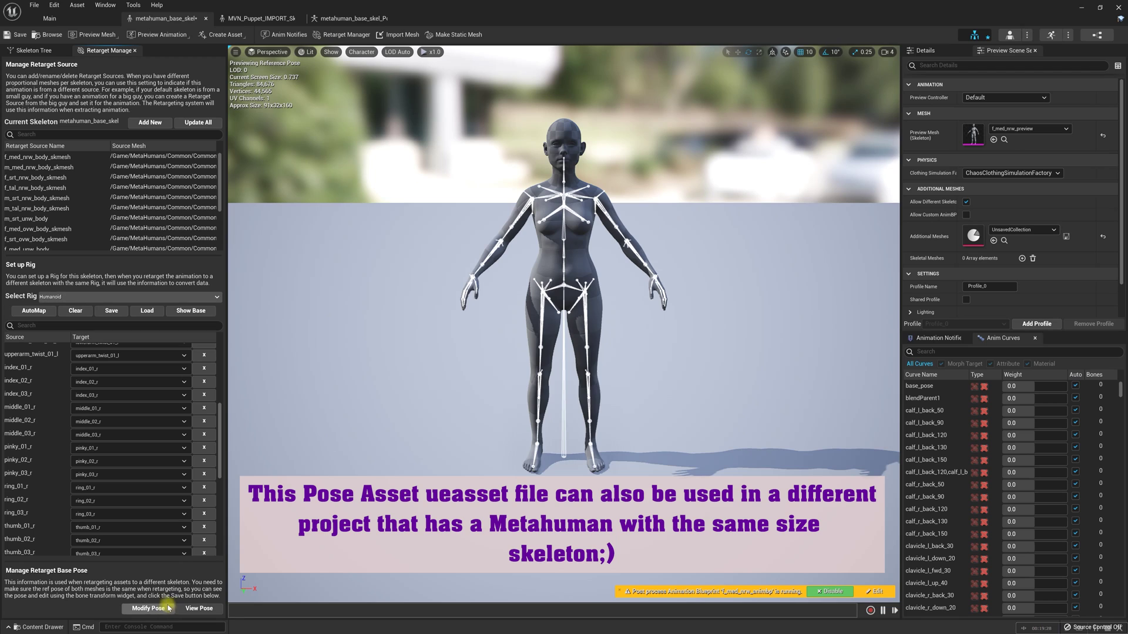
- Import the pose from metahuman_base_skel_PoseAsset_xsens_ue5 as the skeleton's retarget base pose, finding the asset with "xsens"
{"action": "left_click", "coordinate": [168, 608]}
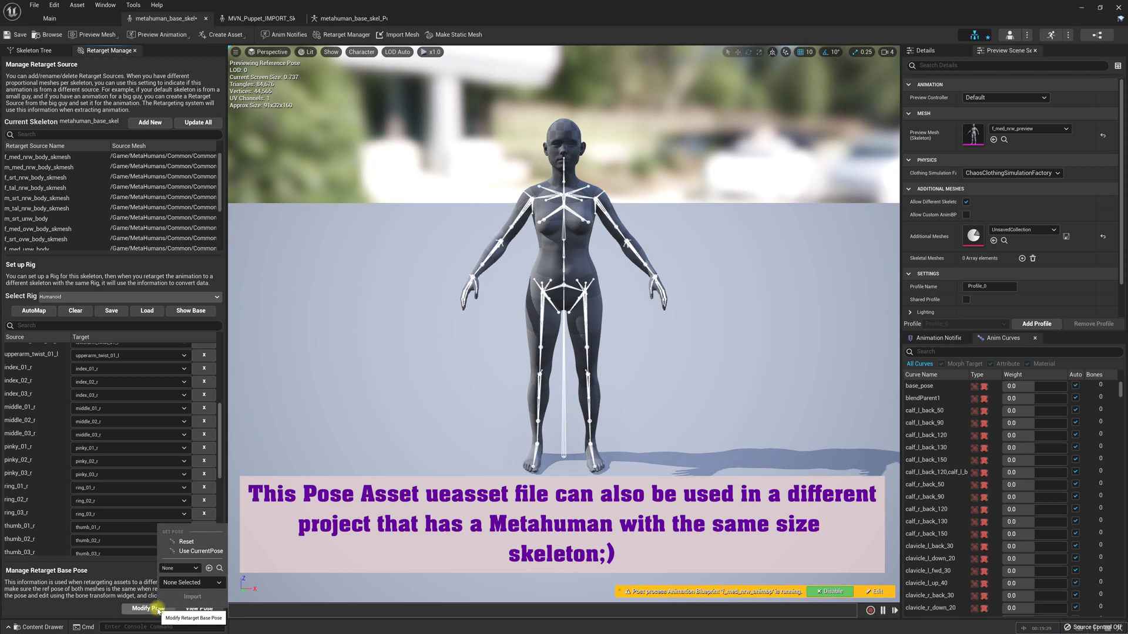
{"action": "left_click", "coordinate": [192, 569]}
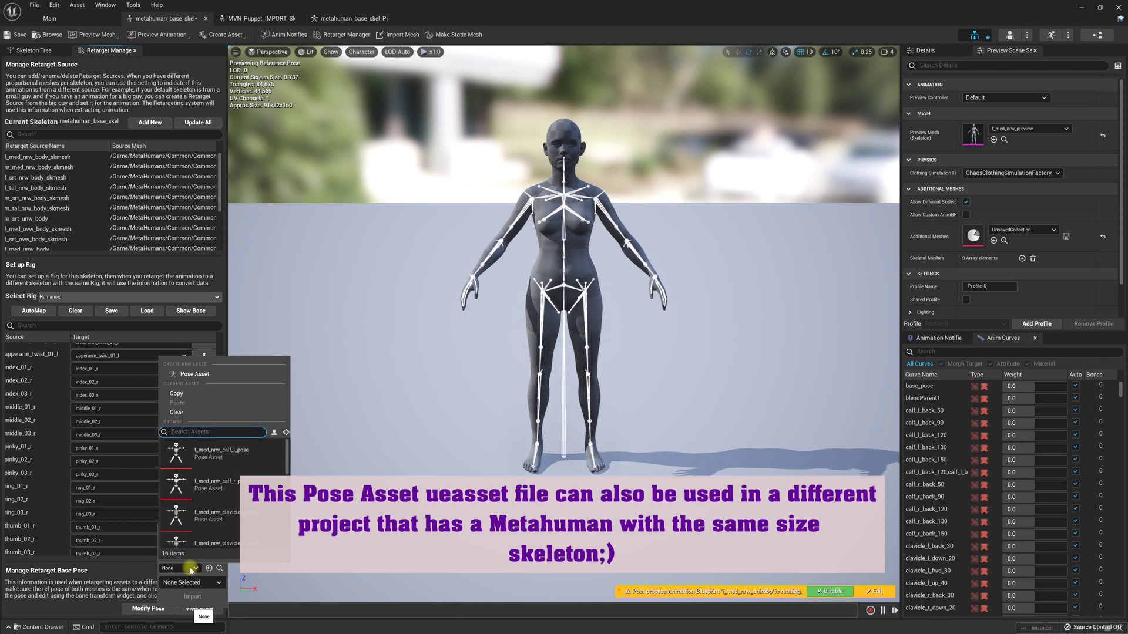
{"action": "type", "text": "xsens"}
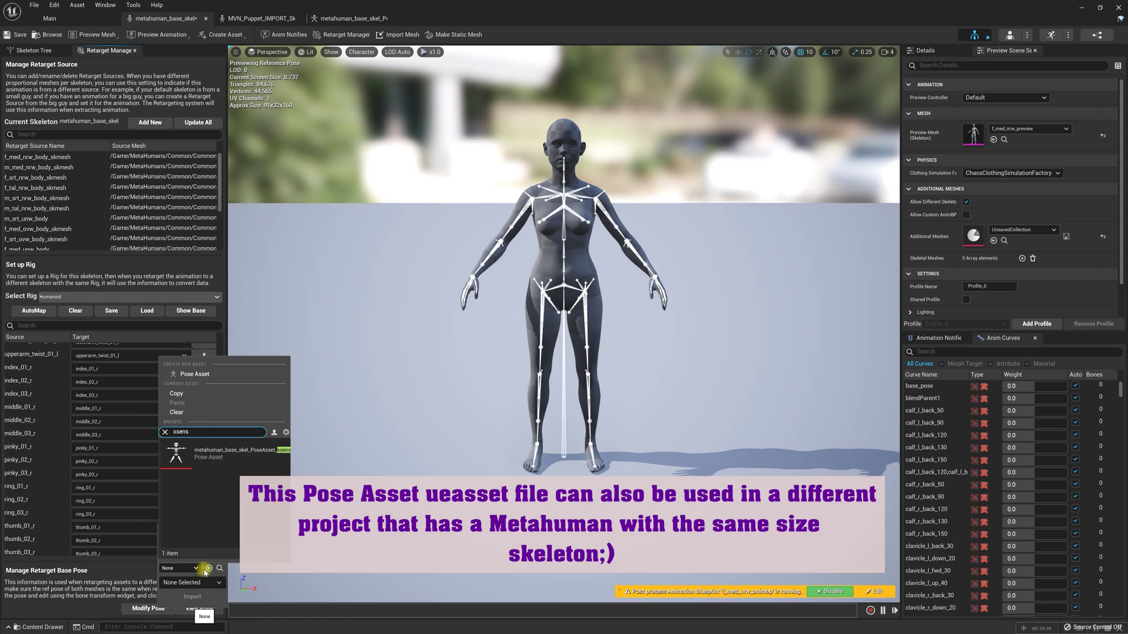
{"action": "left_click", "coordinate": [223, 452]}
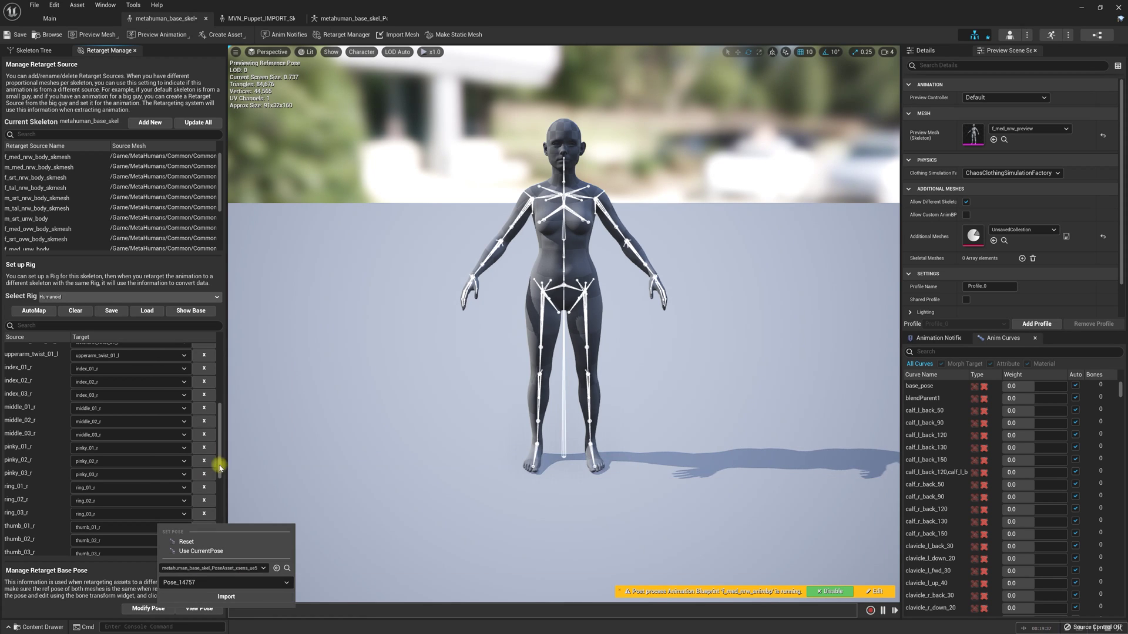
{"action": "left_click", "coordinate": [223, 596]}
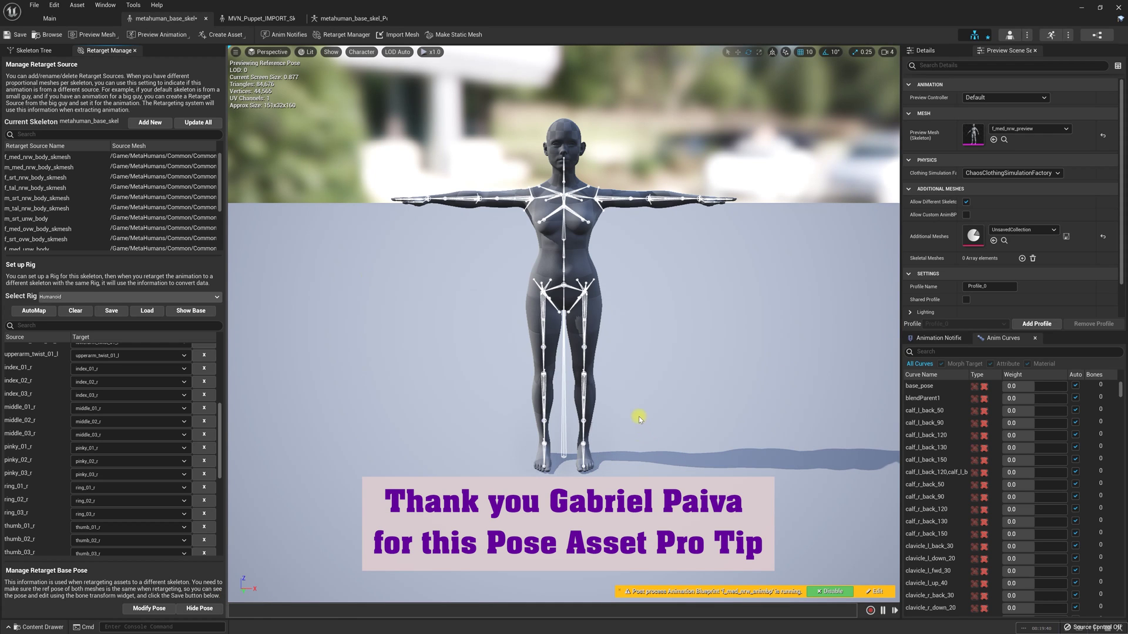
- Examine the imported T-pose in the Top and Front views and toggle the retarget base pose display
{"action": "left_click_drag", "start_coordinate": [636, 412], "coordinate": [658, 406]}
{"action": "left_click", "coordinate": [267, 51]}
{"action": "left_click", "coordinate": [276, 82]}
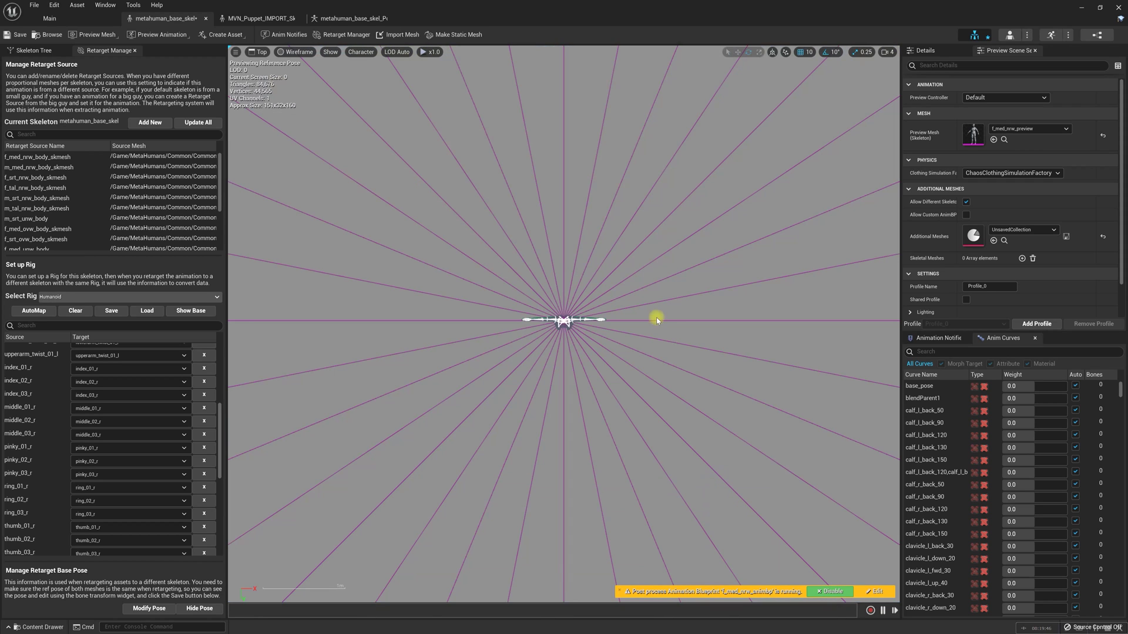
{"action": "scroll", "coordinate": [580, 333], "scroll_direction": "up", "scroll_amount": 6}
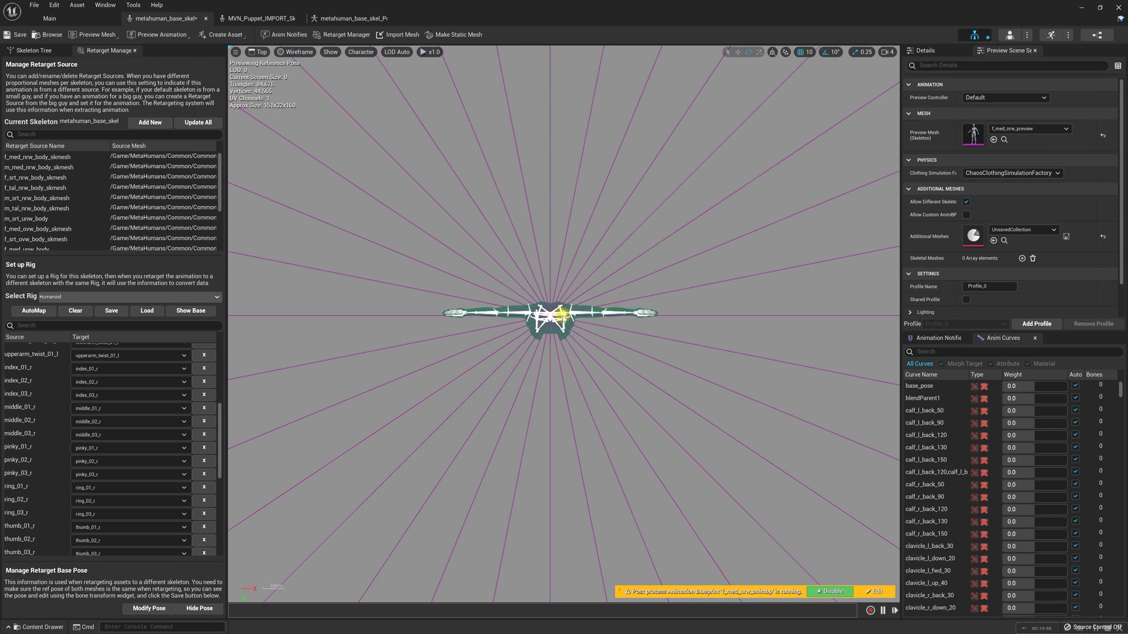
{"action": "left_click", "coordinate": [260, 52]}
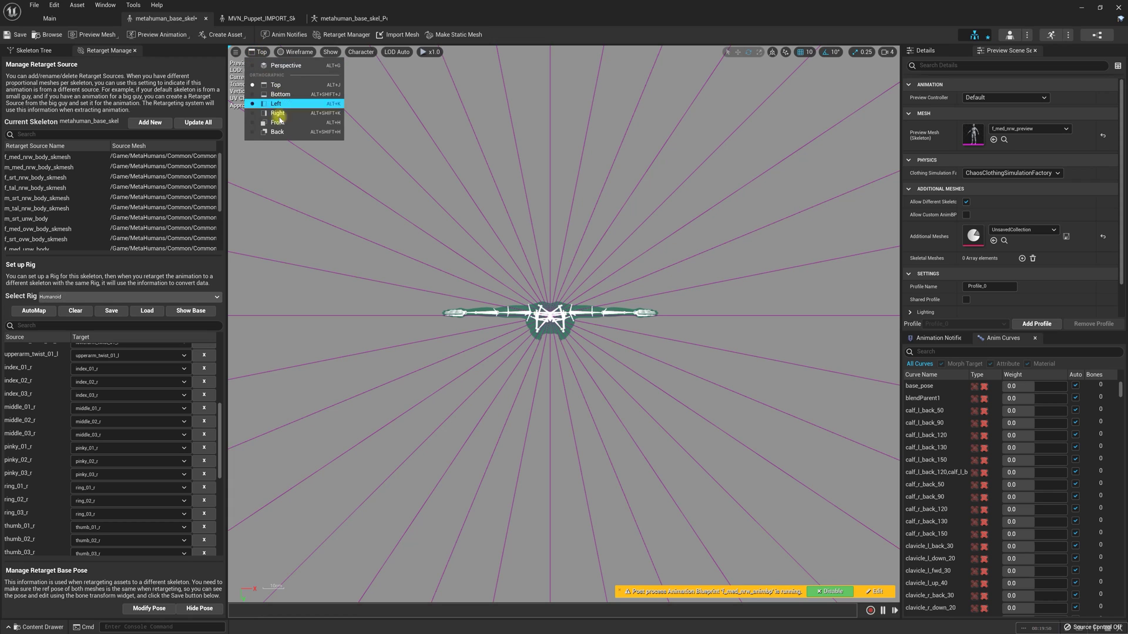
{"action": "left_click", "coordinate": [278, 122]}
{"action": "scroll", "coordinate": [566, 276], "scroll_direction": "up", "scroll_amount": 5}
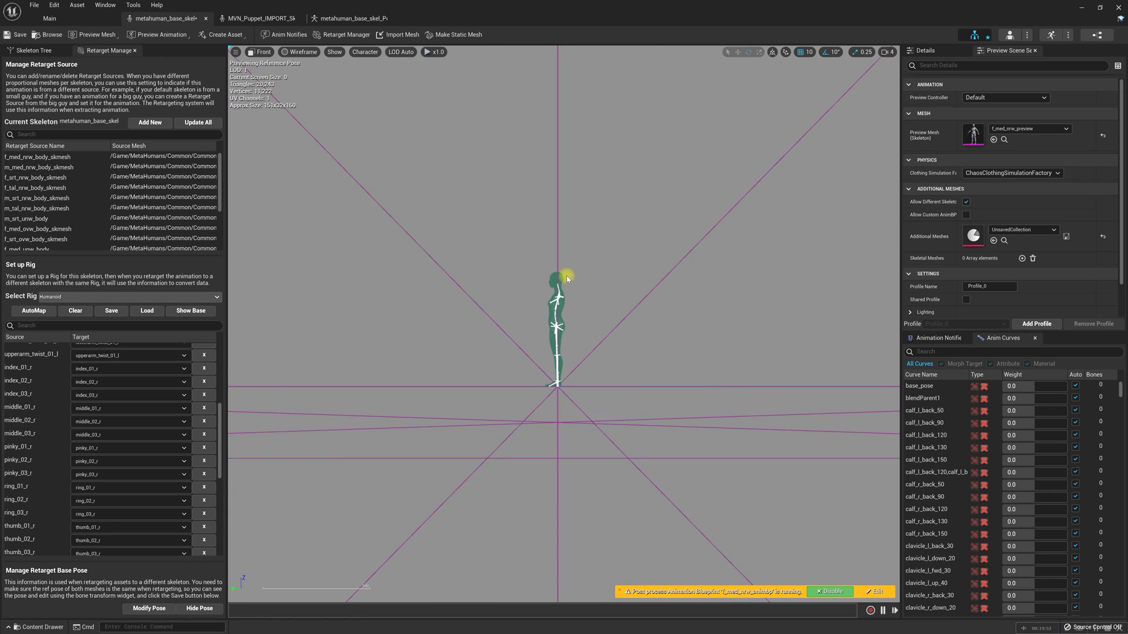
{"action": "scroll", "coordinate": [562, 274], "scroll_direction": "up", "scroll_amount": 3}
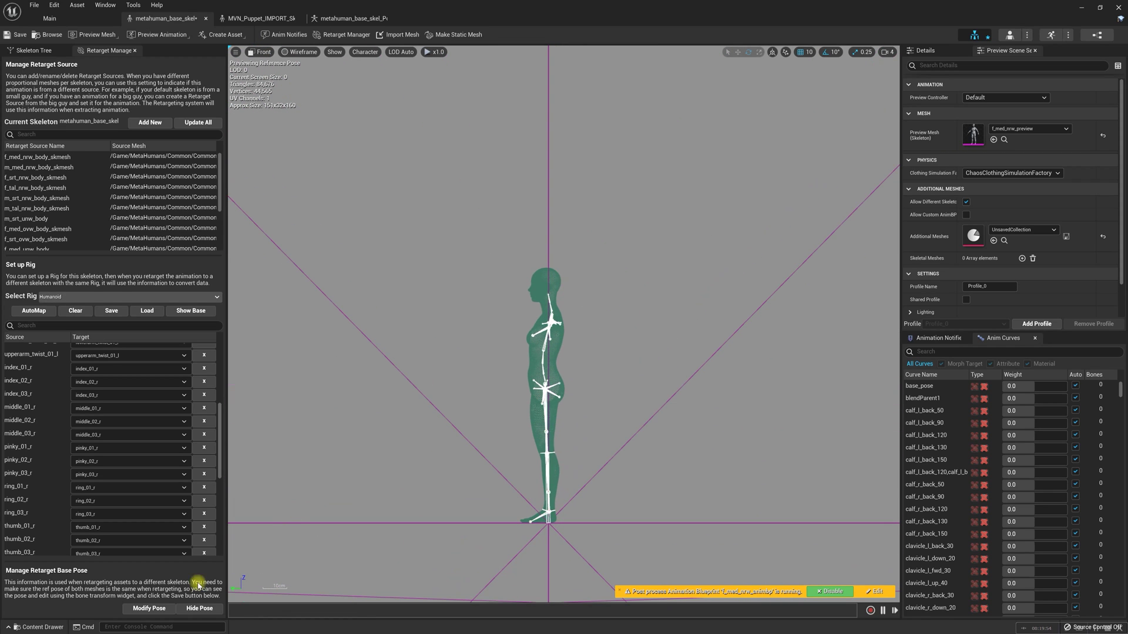
{"action": "left_click", "coordinate": [198, 609]}
{"action": "left_click", "coordinate": [195, 609]}
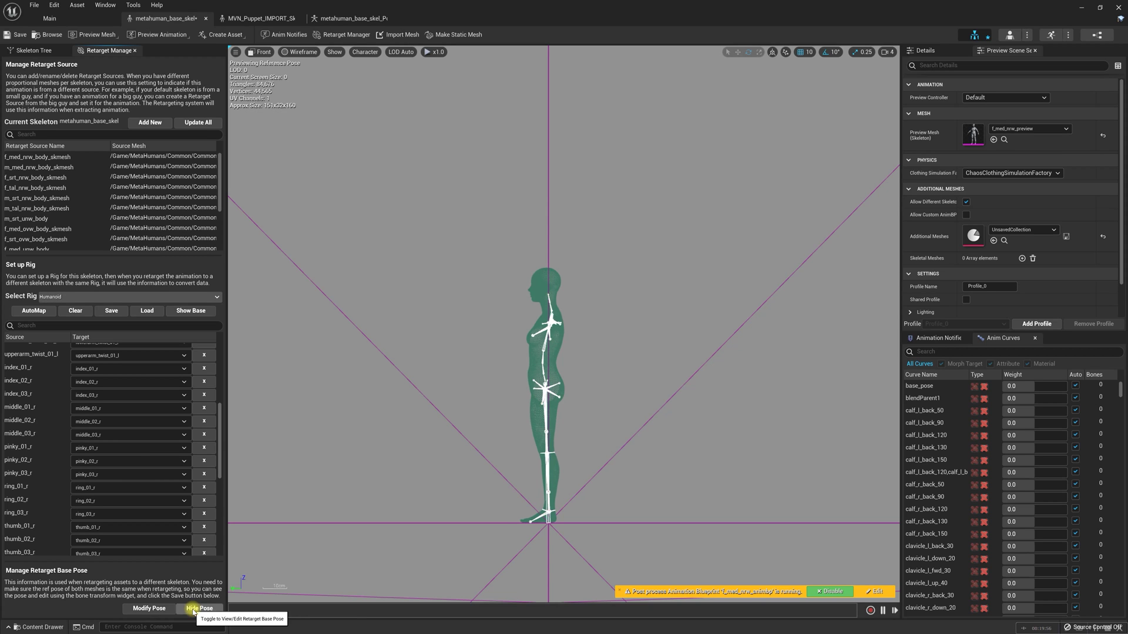
- Switch the skeleton viewport from the Front view back to Perspective
{"action": "left_click", "coordinate": [254, 53]}
{"action": "left_click", "coordinate": [267, 65]}
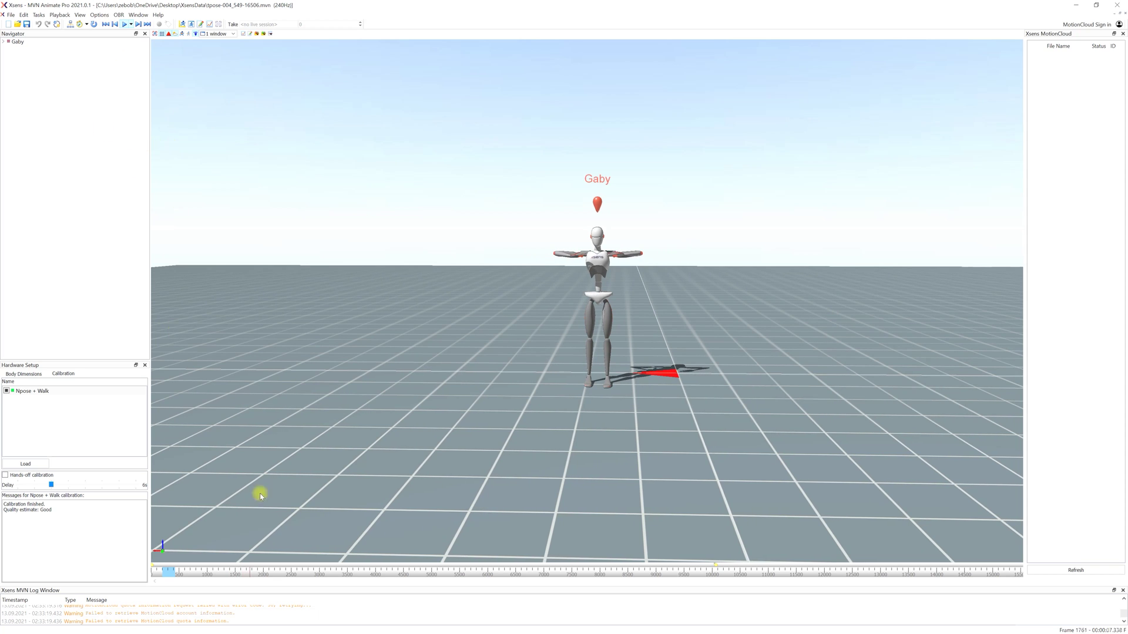
- In Xsens MVN Animate, select the take's range from about frame 2000 to about frame 8800 and start a file export
{"action": "left_click_drag", "start_coordinate": [245, 573], "coordinate": [647, 591]}
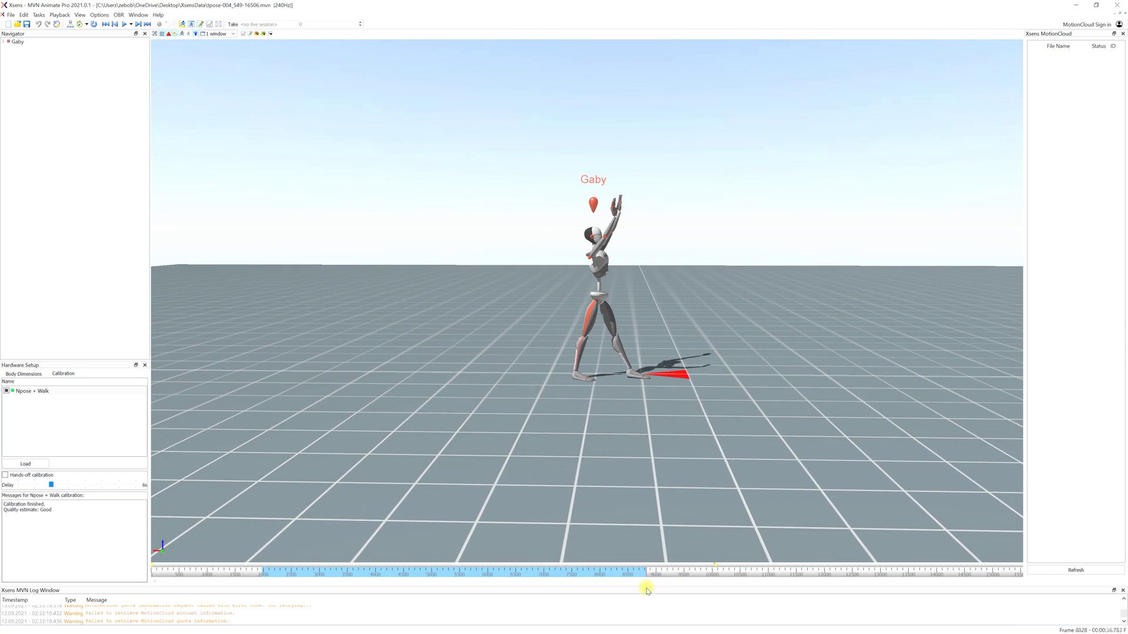
{"action": "left_click", "coordinate": [10, 15]}
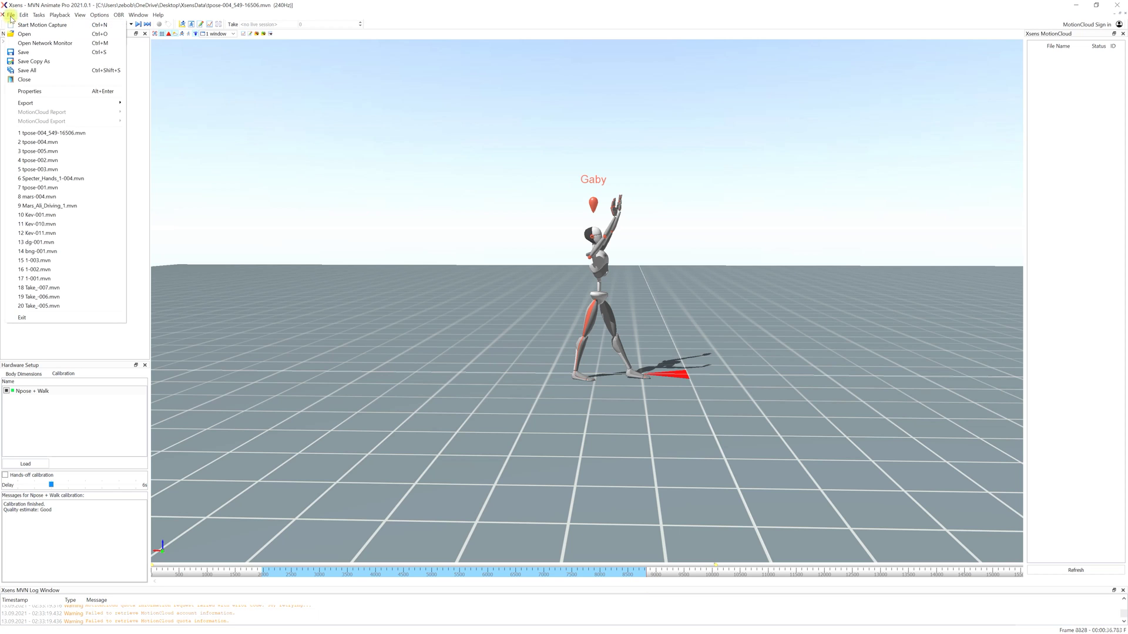
{"action": "mouse_move", "coordinate": [83, 102]}
{"action": "left_click", "coordinate": [154, 102]}
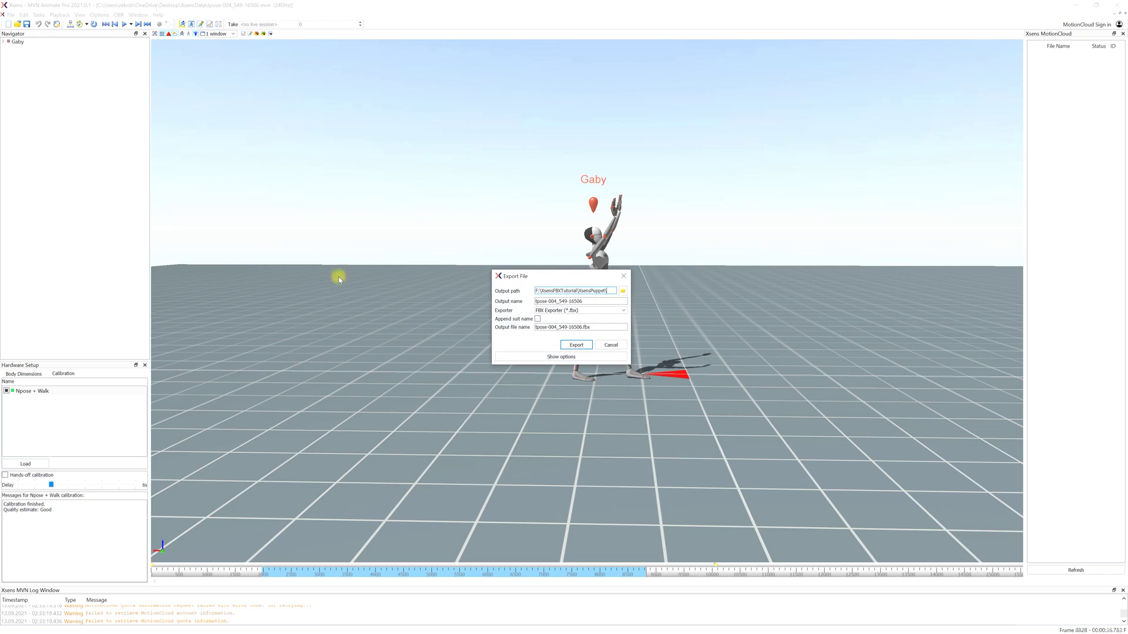
- Name the export Tpose_UE5 and set its output path to the XsensFBX folder inside XsensData on the desktop
{"action": "left_click_drag", "start_coordinate": [595, 304], "coordinate": [530, 304]}
{"action": "type", "text": "Tpose_UE5"}
{"action": "left_click", "coordinate": [623, 291]}
{"action": "left_click", "coordinate": [530, 372]}
{"action": "double_click", "coordinate": [597, 358]}
{"action": "left_click", "coordinate": [599, 347]}
{"action": "left_click", "coordinate": [764, 533]}
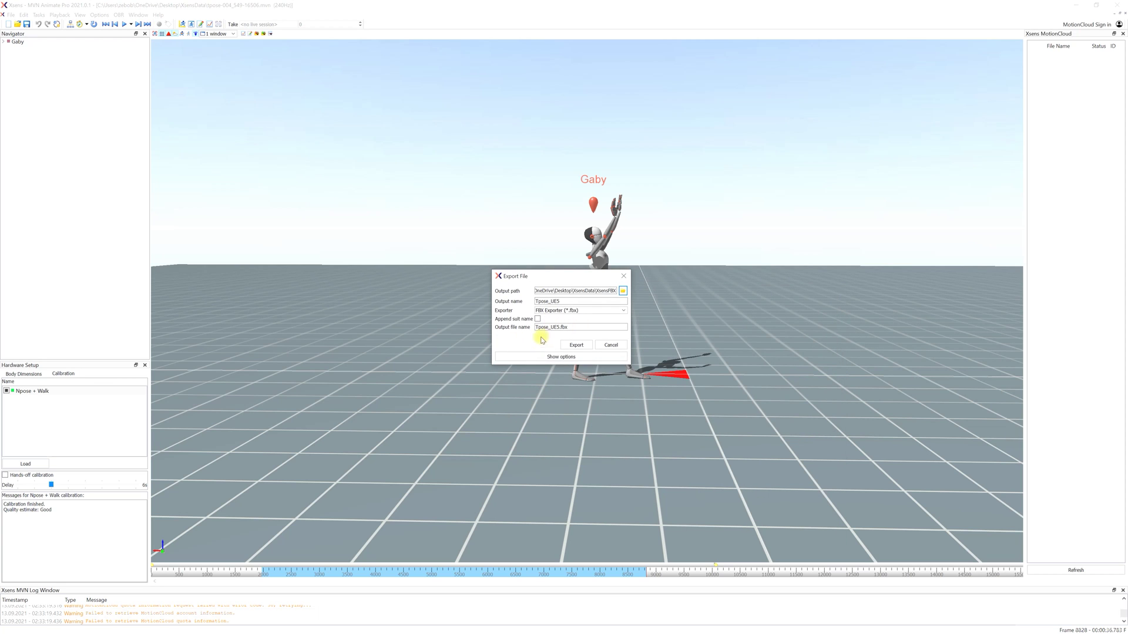
- Review the export options, keep the FBX Exporter with the first frame overwritten by a T-pose, and export the file
{"action": "left_click", "coordinate": [570, 358]}
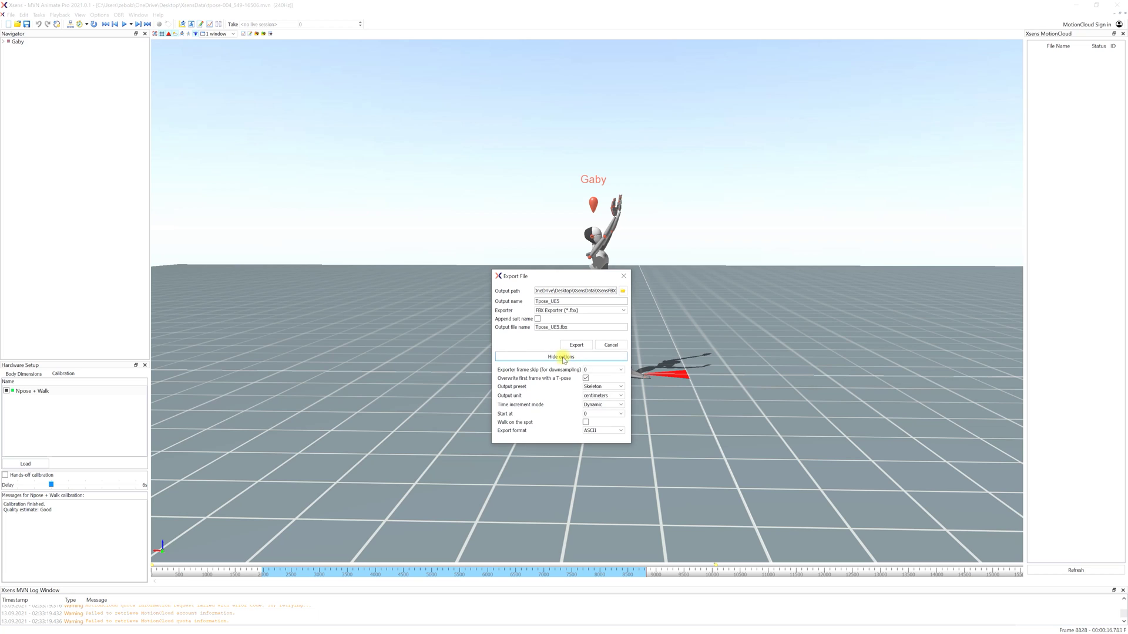
{"action": "left_click", "coordinate": [580, 311]}
{"action": "left_click", "coordinate": [579, 311]}
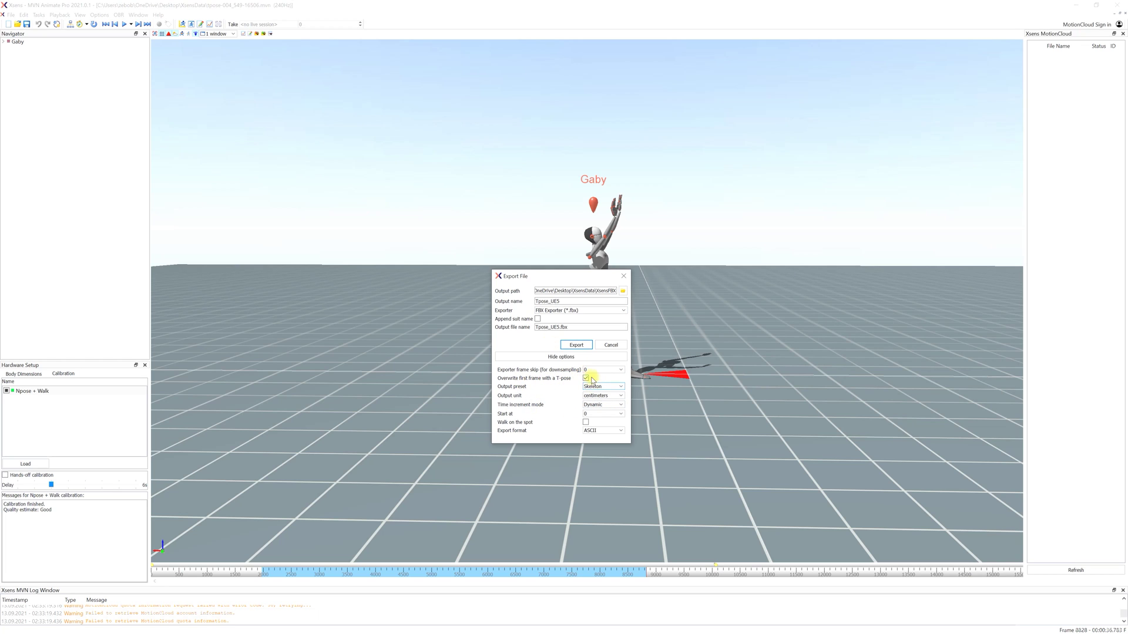
{"action": "left_click", "coordinate": [577, 346]}
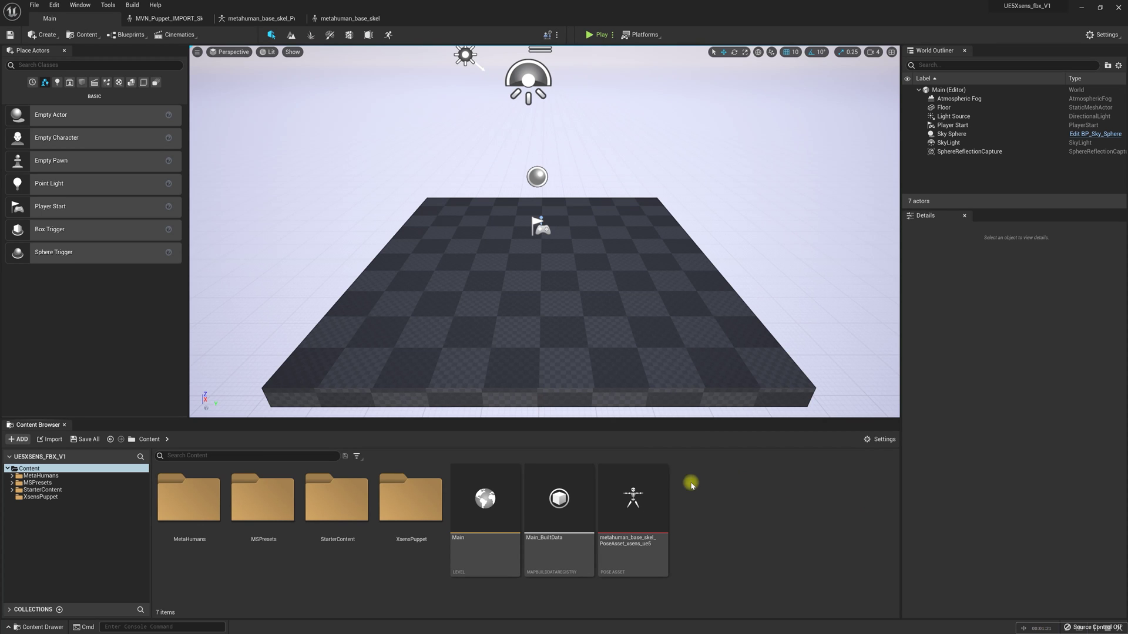
- In the Unreal project, create a folder named fbx under Content and open it
{"action": "right_click", "coordinate": [704, 500]}
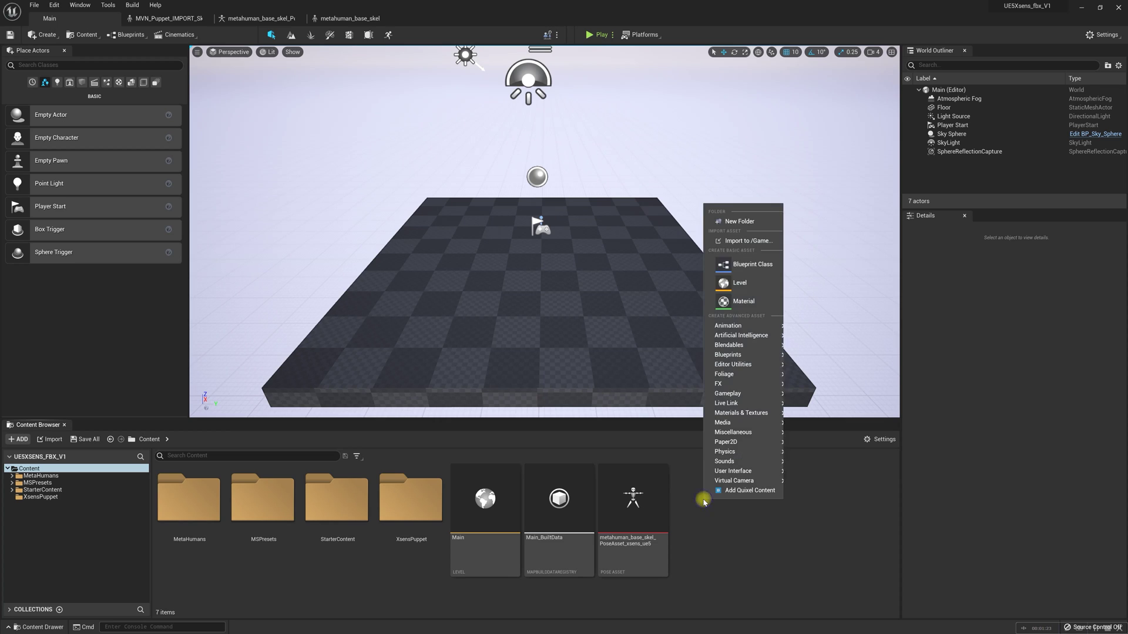
{"action": "left_click", "coordinate": [736, 221]}
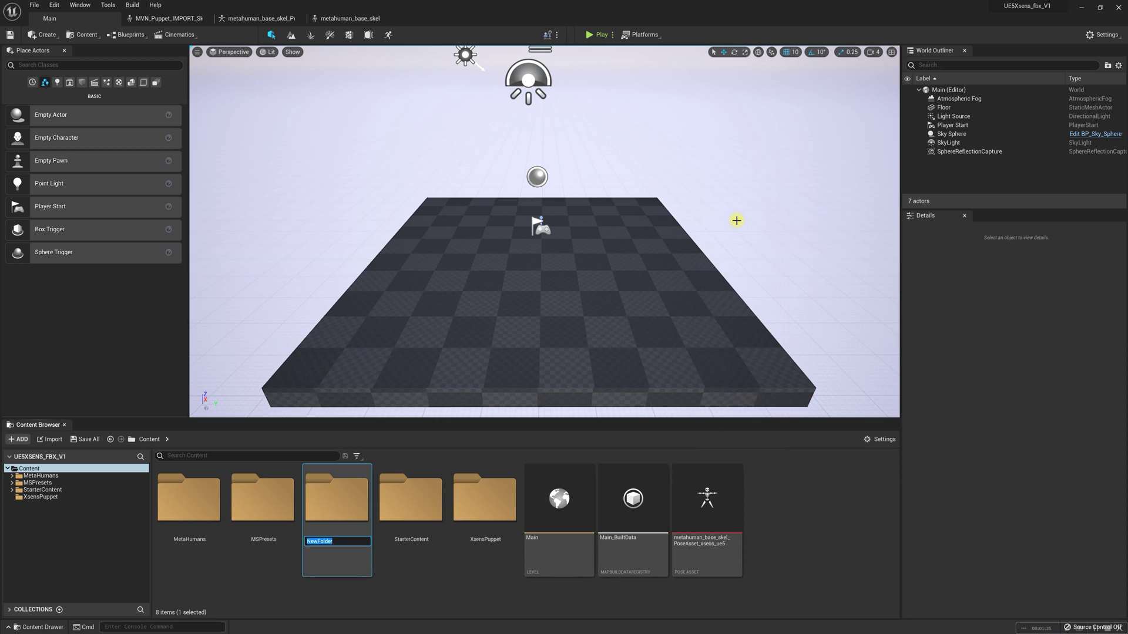
{"action": "key", "text": "Return"}
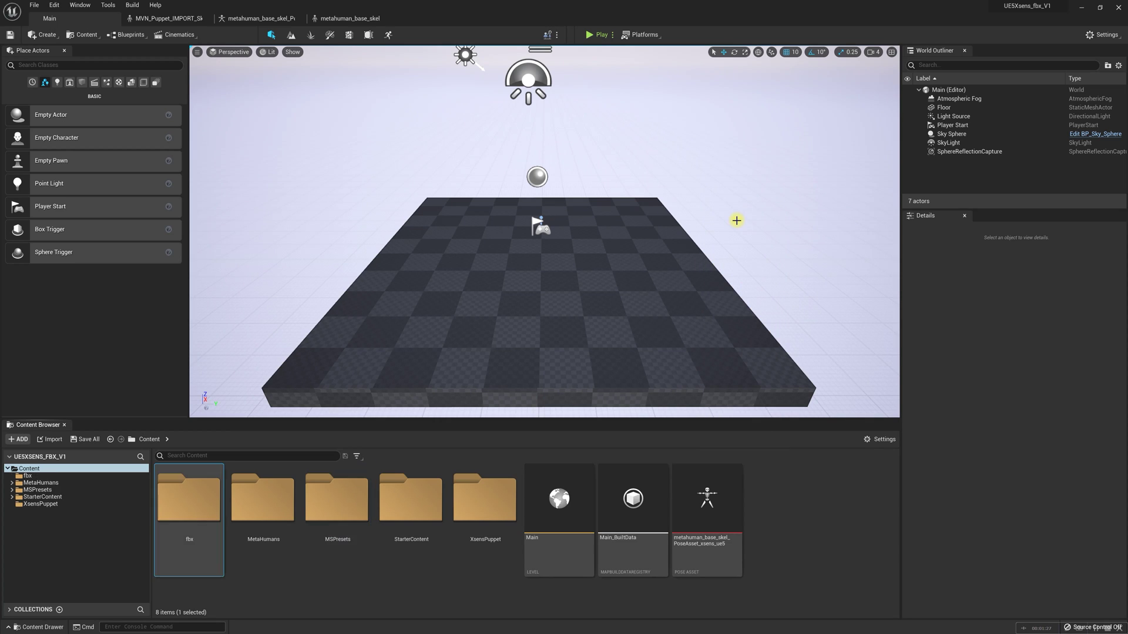
{"action": "double_click", "coordinate": [199, 488]}
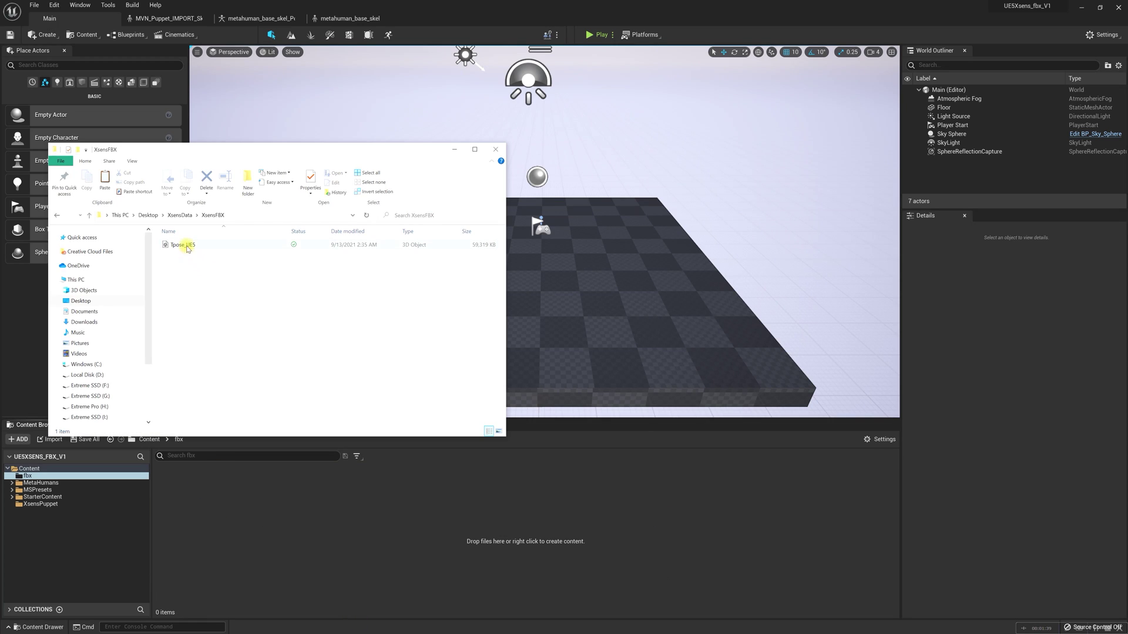
- Bring the exported Tpose_UE5 file from XsensFBX into the fbx folder and assign MVN_Puppet_IMPORT_Skeleton as its skeleton
{"action": "left_click_drag", "start_coordinate": [187, 248], "coordinate": [466, 521]}
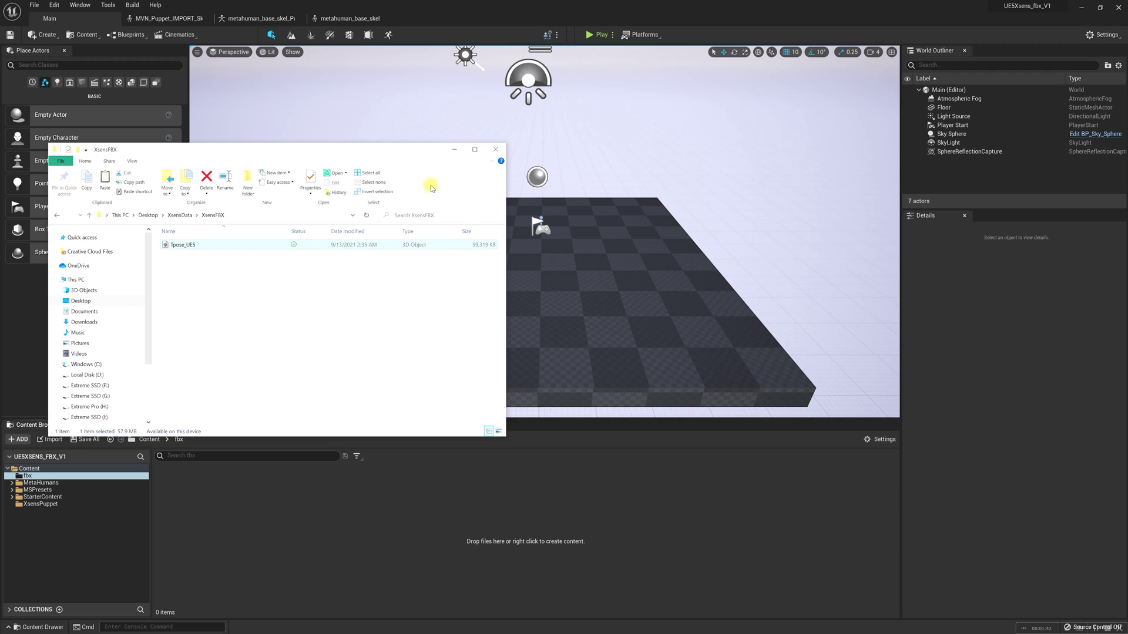
{"action": "left_click", "coordinate": [455, 151]}
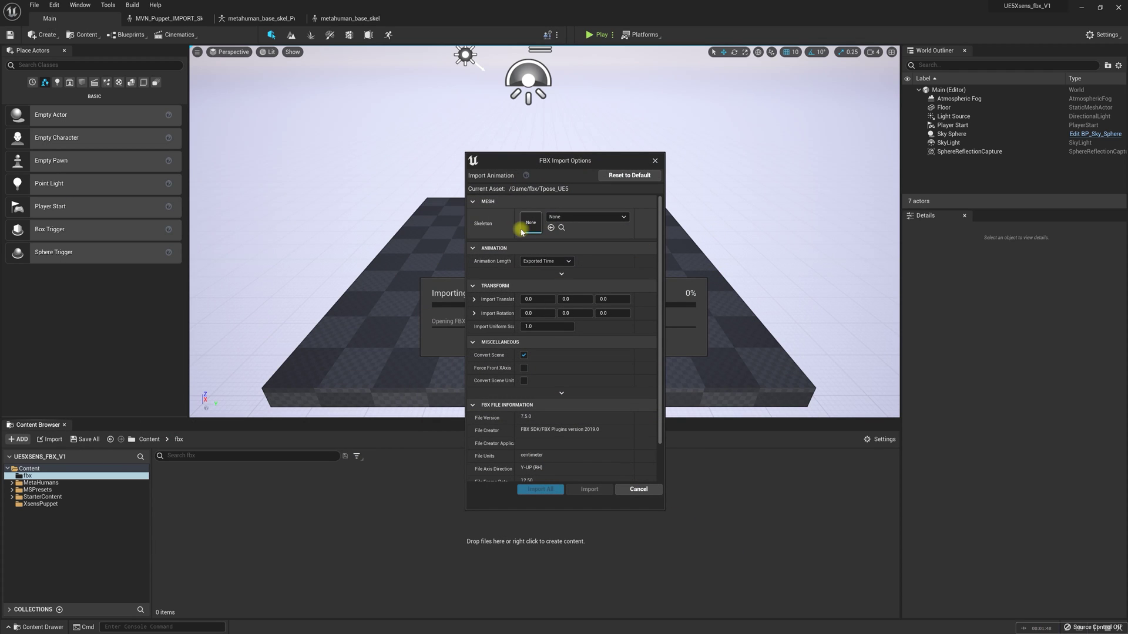
{"action": "left_click", "coordinate": [582, 217]}
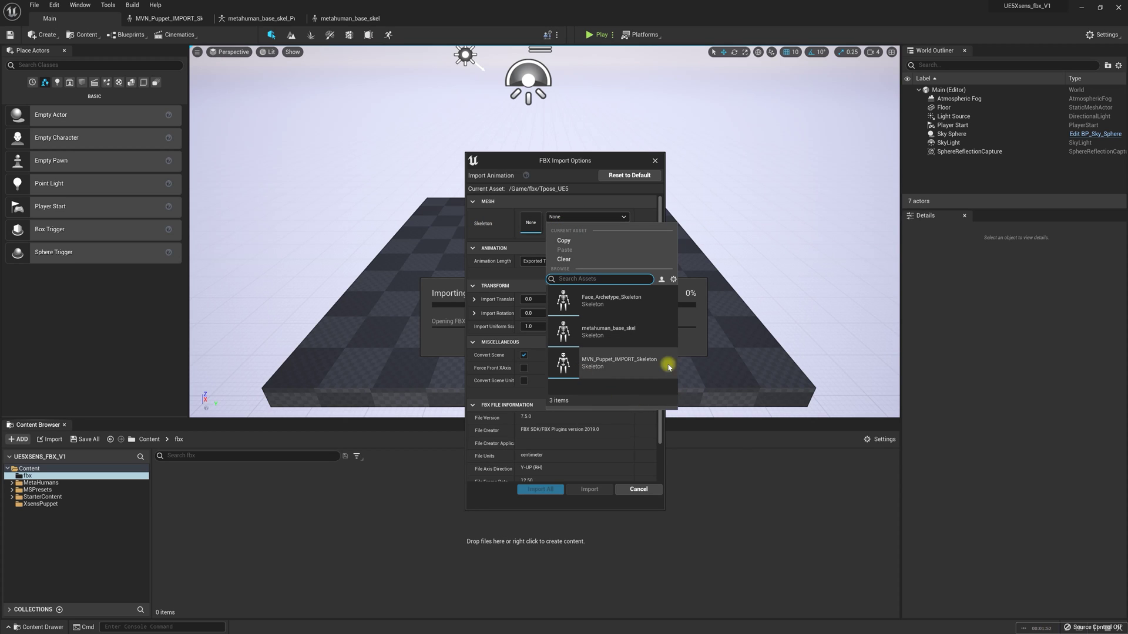
{"action": "left_click", "coordinate": [599, 361]}
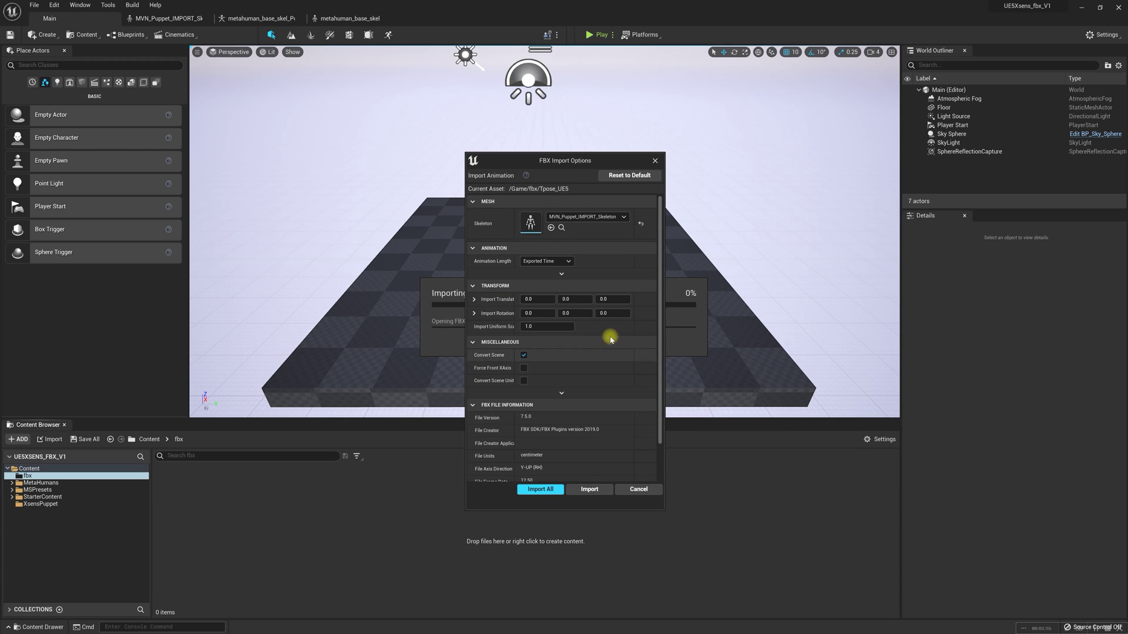
- Set the custom sample rate to 120 in the advanced animation import options and import the file
{"action": "left_click", "coordinate": [561, 276]}
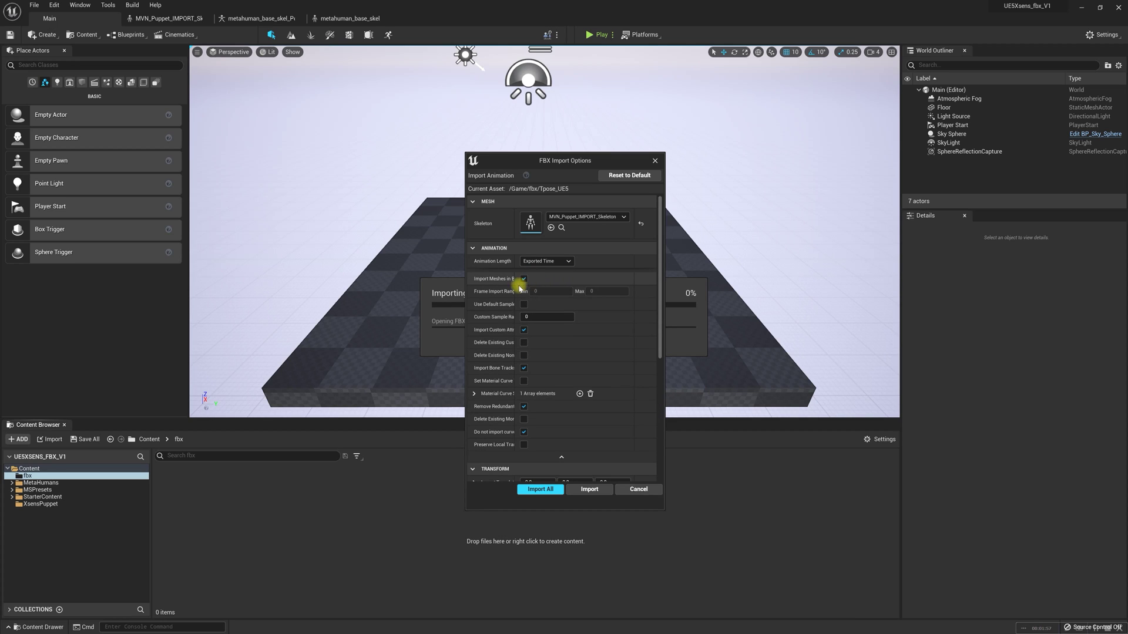
{"action": "left_click_drag", "start_coordinate": [511, 318], "coordinate": [525, 315]}
{"action": "left_click", "coordinate": [547, 317]}
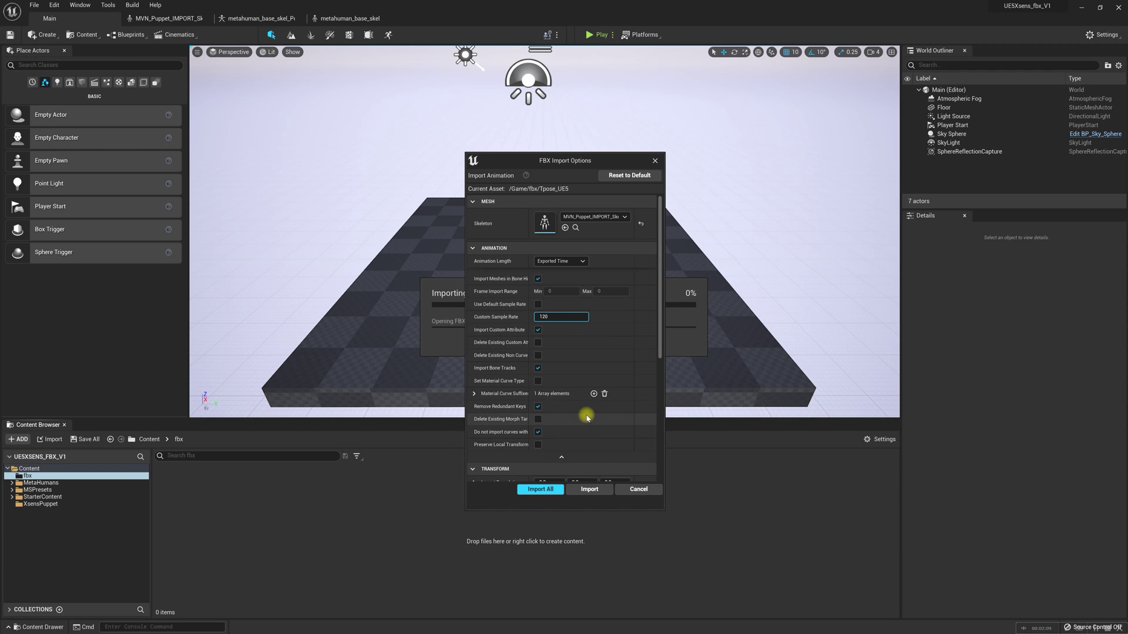
{"action": "scroll", "coordinate": [586, 417], "scroll_direction": "down", "scroll_amount": 5}
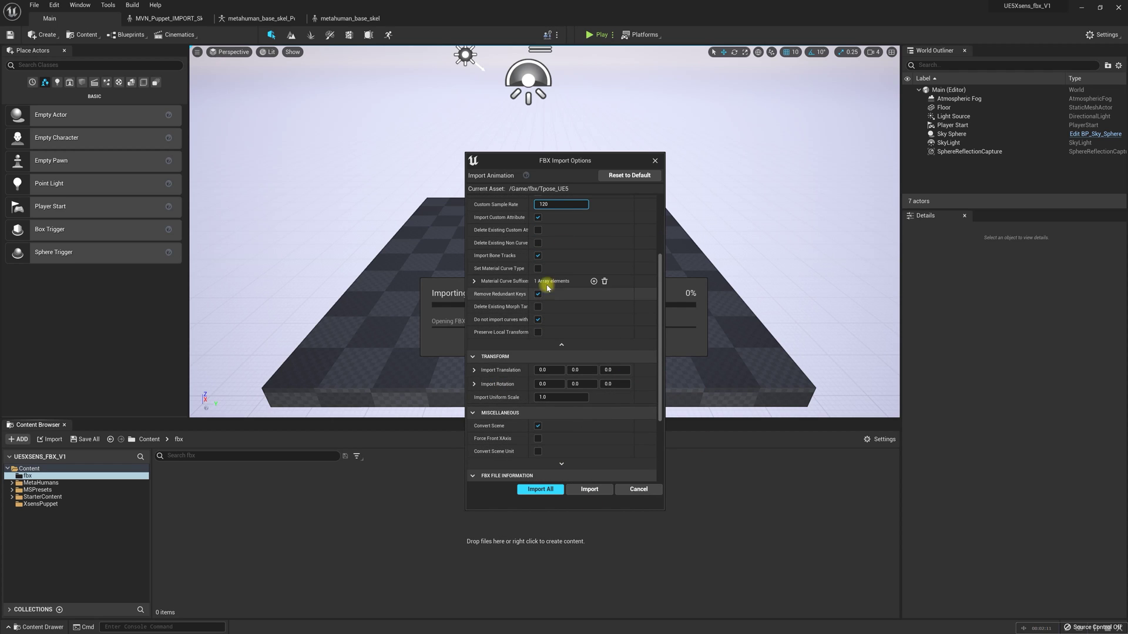
{"action": "scroll", "coordinate": [547, 287], "scroll_direction": "up", "scroll_amount": 5}
{"action": "left_click", "coordinate": [588, 491]}
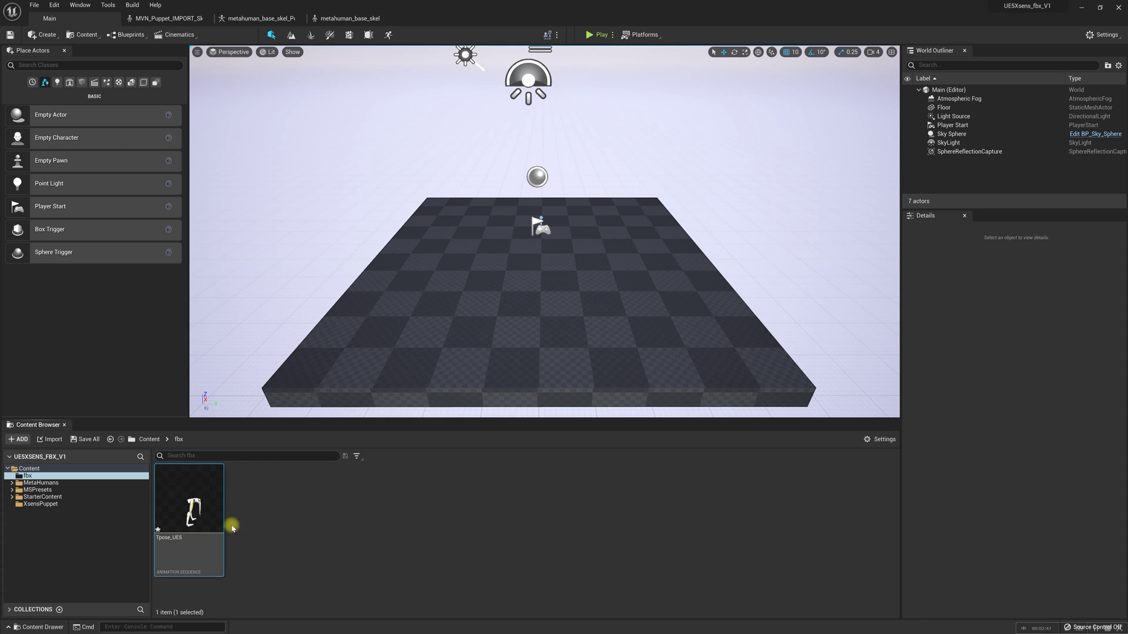
- Open the imported Tpose_UE5 animation docked with the other editors, check its playback on the puppet, and close it
{"action": "double_click", "coordinate": [215, 498]}
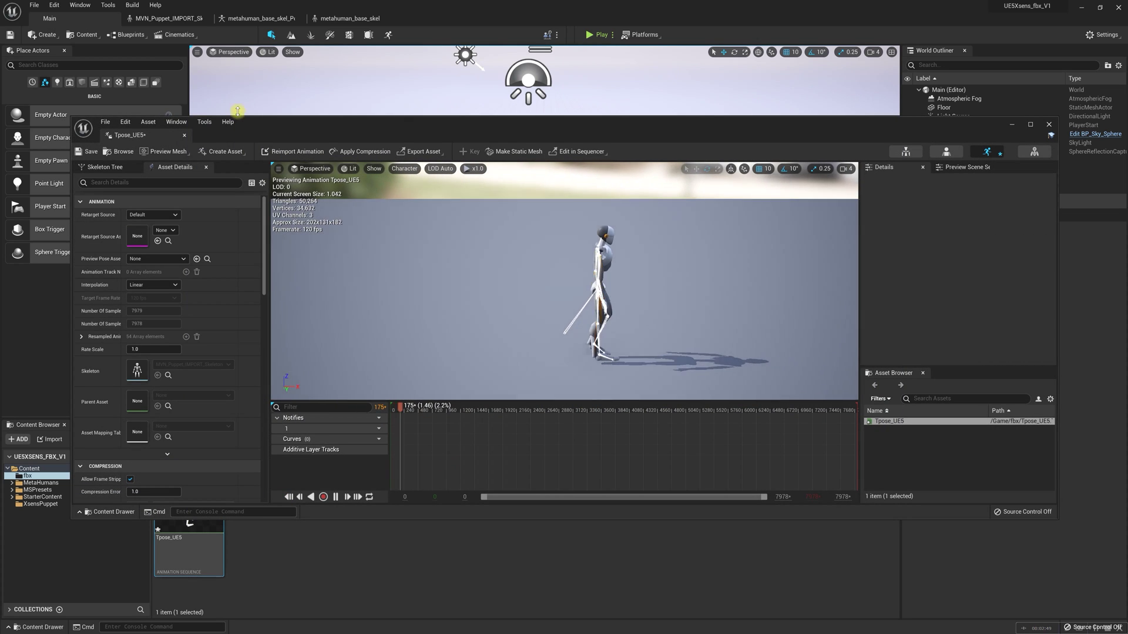
{"action": "left_click_drag", "start_coordinate": [143, 133], "coordinate": [194, 17]}
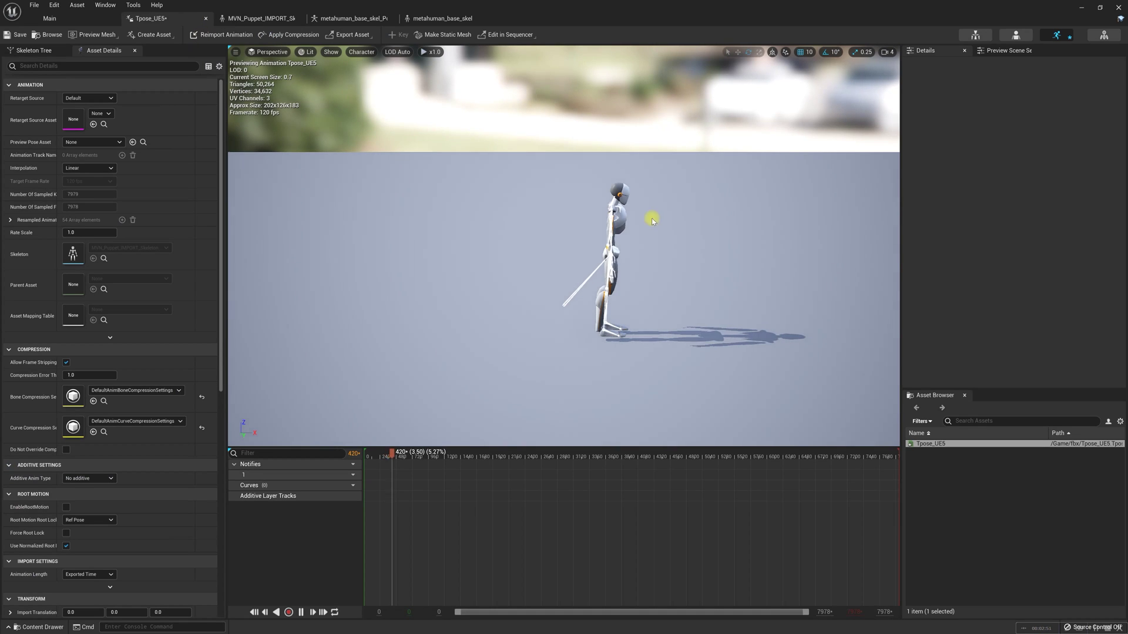
{"action": "mouse_move", "coordinate": [626, 269]}
{"action": "left_mouse_down"}
{"action": "mouse_move", "coordinate": [486, 272]}
{"action": "mouse_move", "coordinate": [626, 270]}
{"action": "left_mouse_up"}
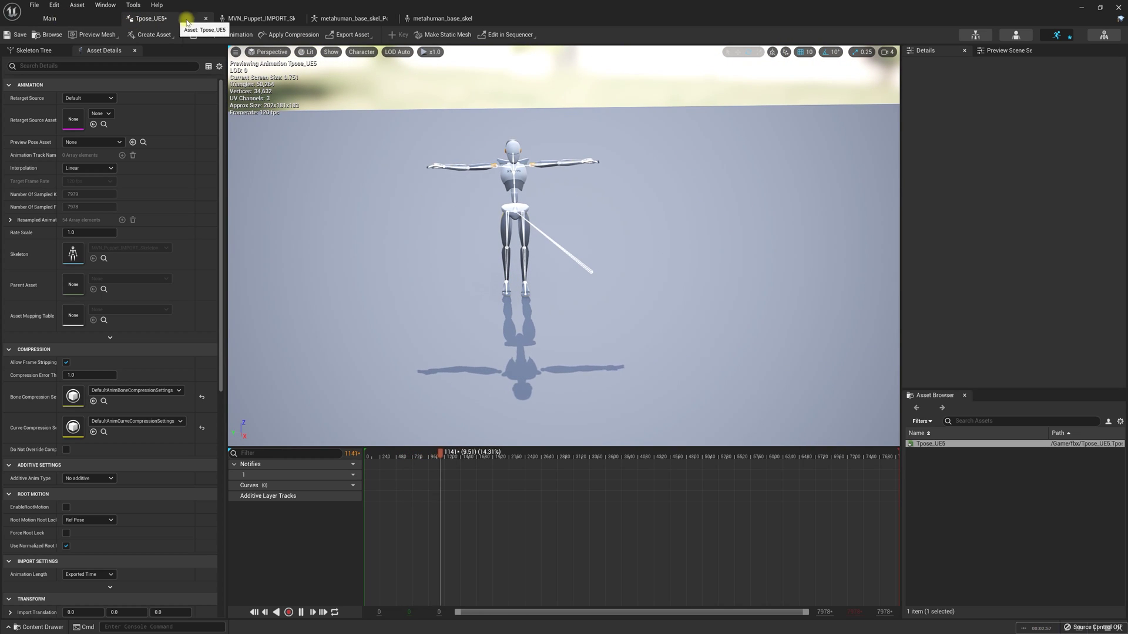
{"action": "left_click", "coordinate": [206, 20]}
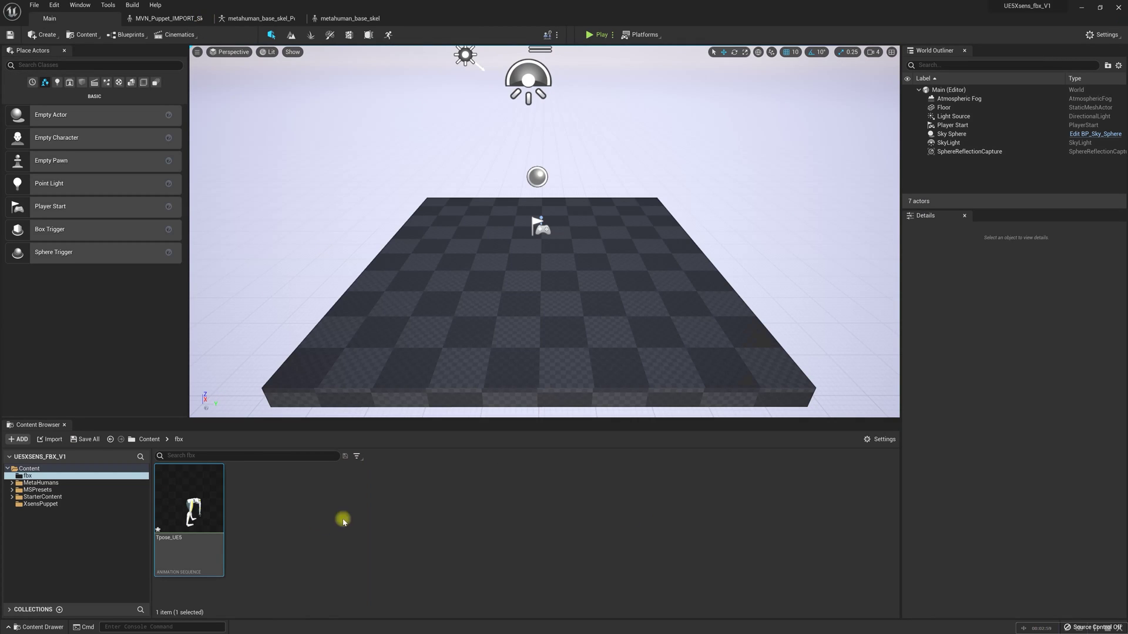
- Duplicate the Tpose_UE5 animation and retarget it to metahuman_base_skel with the default retarget options
{"action": "right_click", "coordinate": [206, 505]}
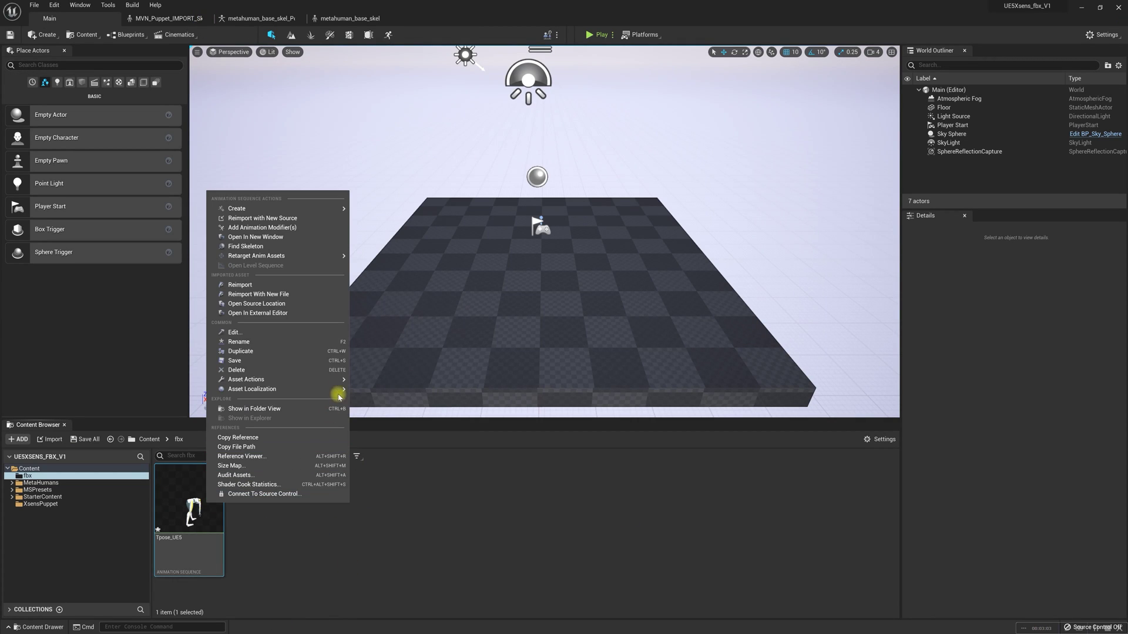
{"action": "mouse_move", "coordinate": [265, 258]}
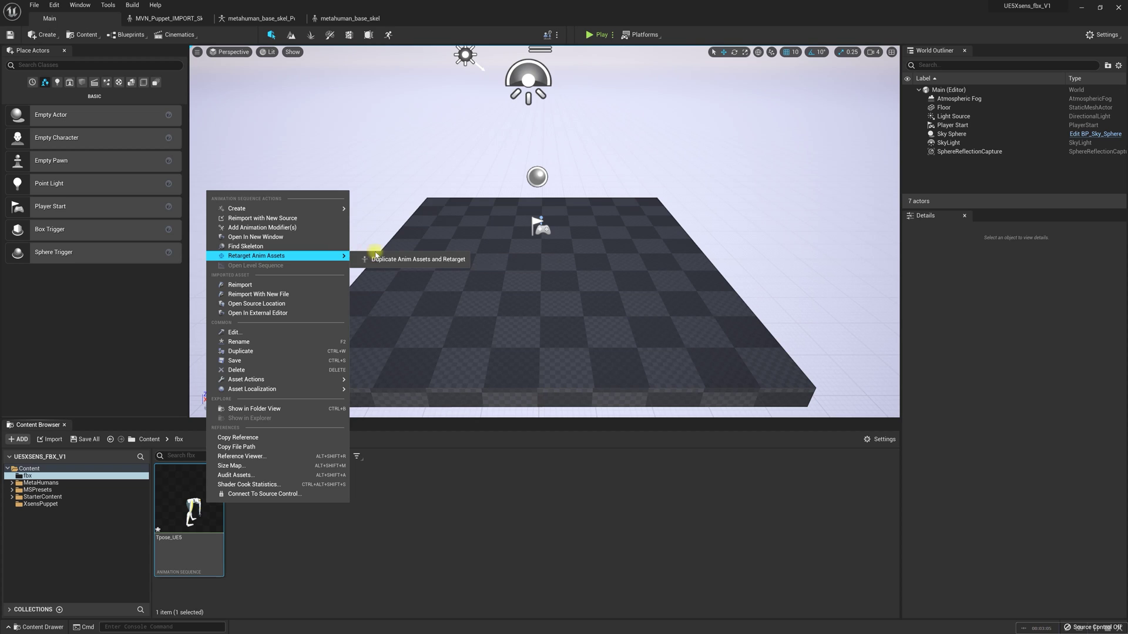
{"action": "left_click", "coordinate": [406, 260]}
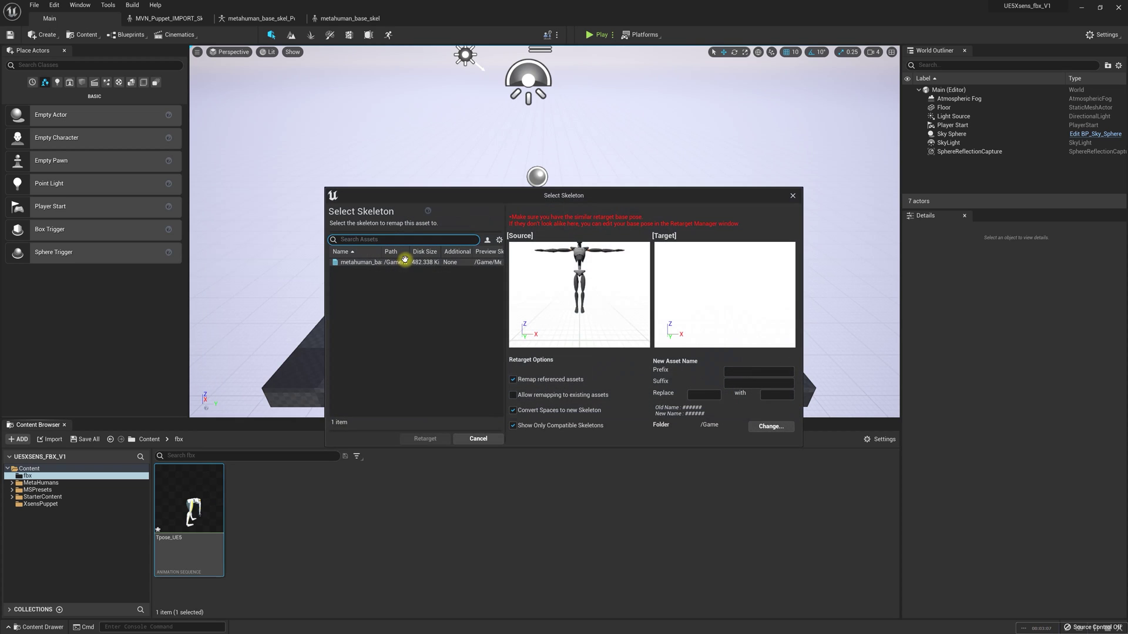
{"action": "left_click", "coordinate": [360, 263]}
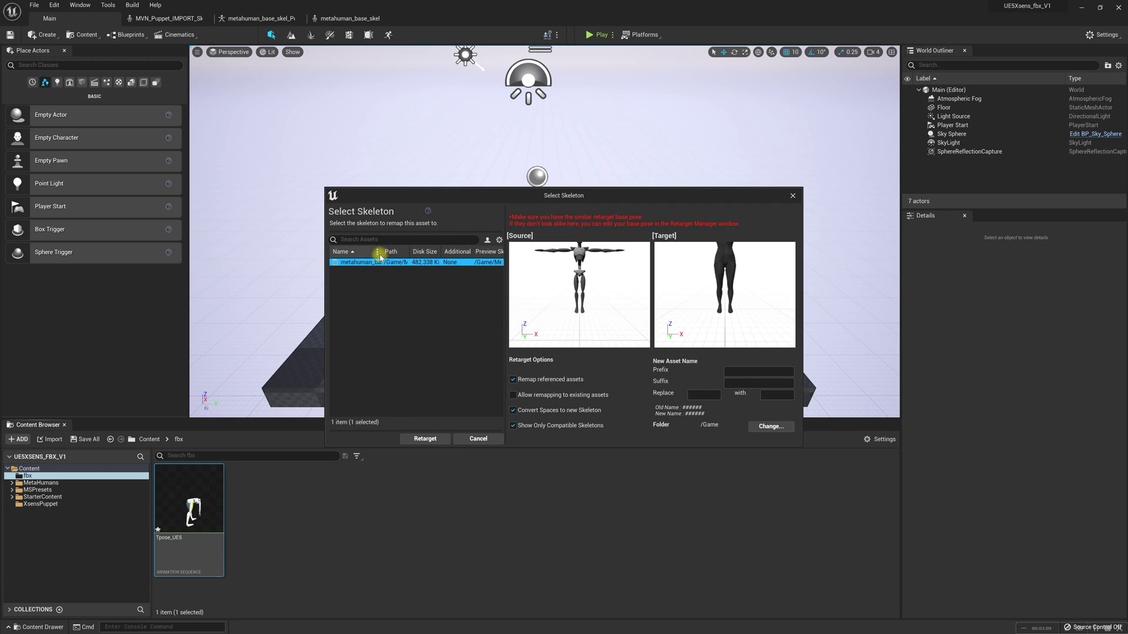
{"action": "left_click_drag", "start_coordinate": [383, 251], "coordinate": [399, 252]}
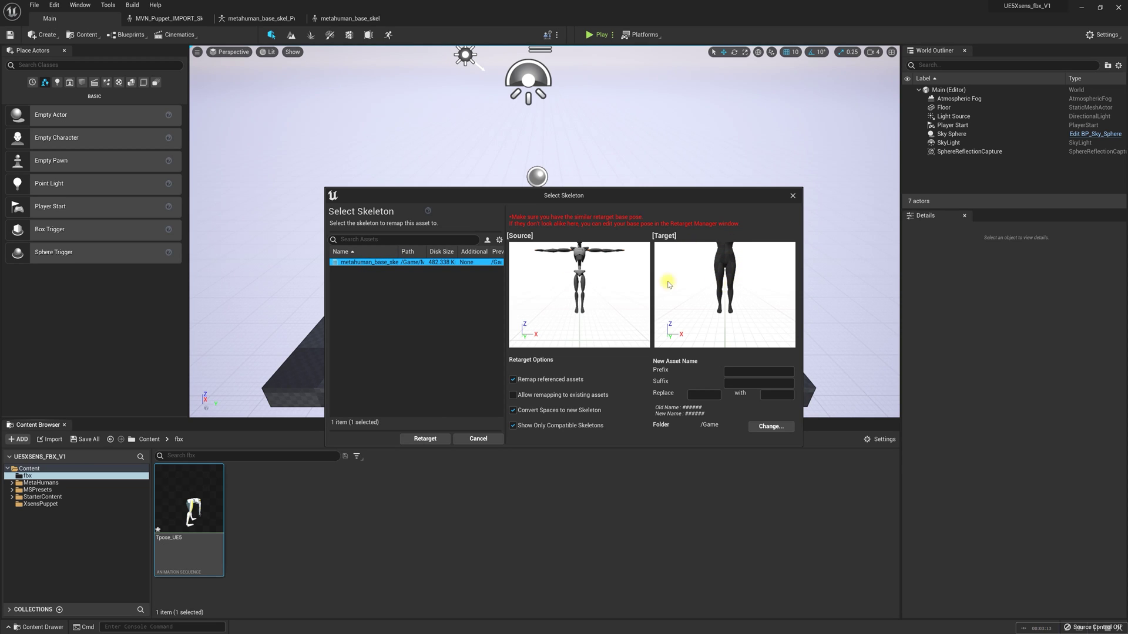
{"action": "left_click", "coordinate": [425, 439]}
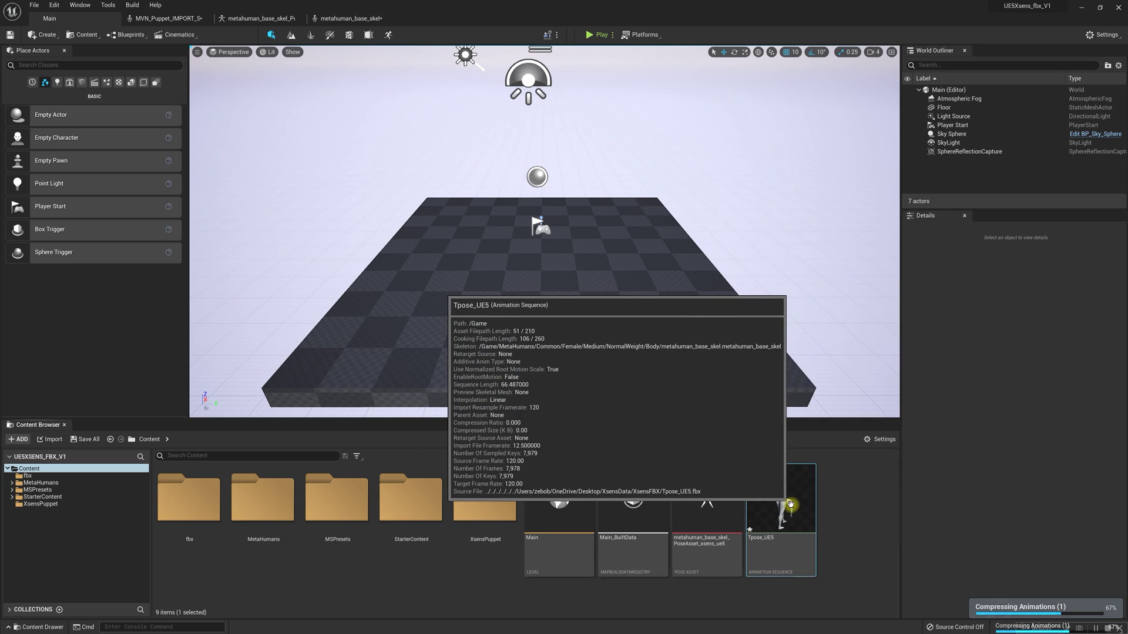
- Open the retargeted Tpose_UE5 animation and examine its playback on the MetaHuman body
{"action": "double_click", "coordinate": [813, 510]}
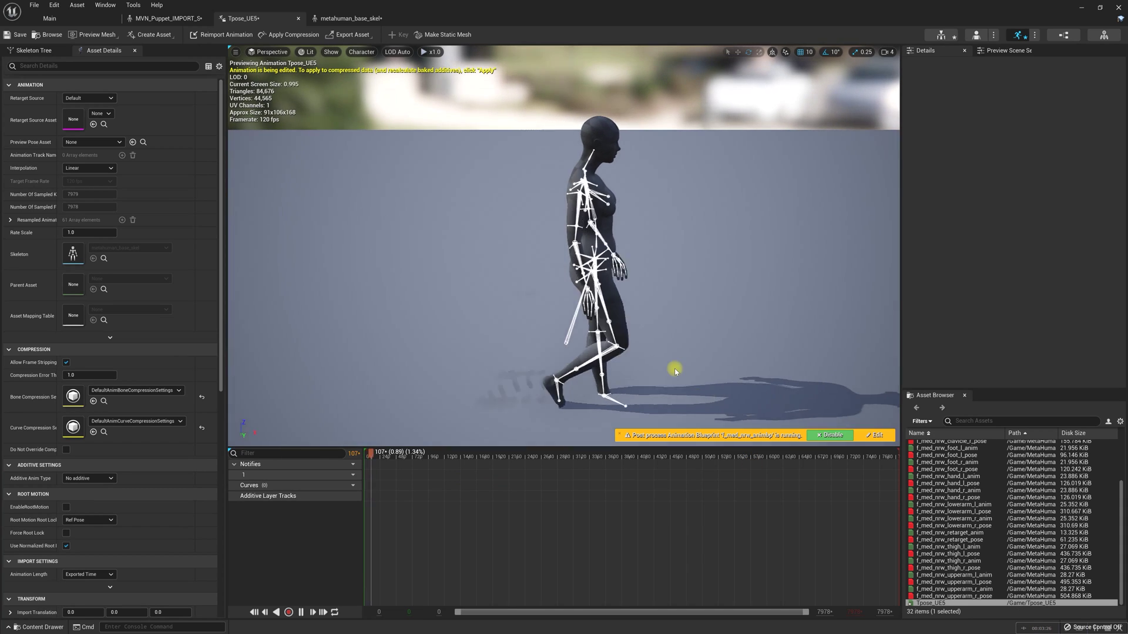
{"action": "left_click_drag", "start_coordinate": [672, 377], "coordinate": [517, 360]}
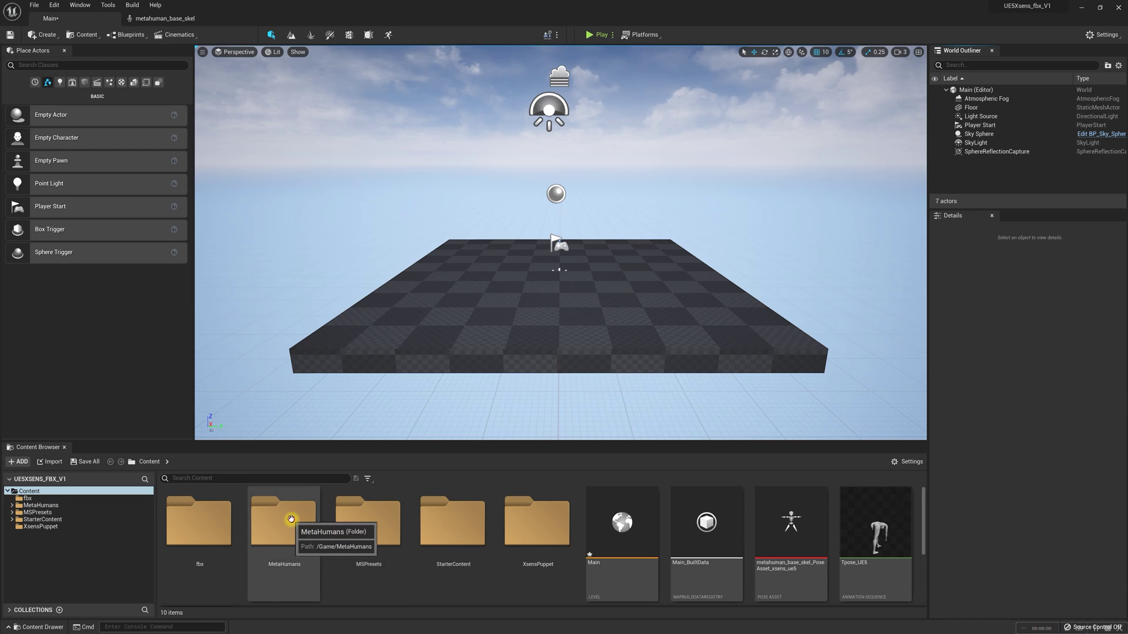
- Place BP_KendraVOne from the MetaHumans folder onto the level floor and frame it in the view
{"action": "double_click", "coordinate": [291, 520]}
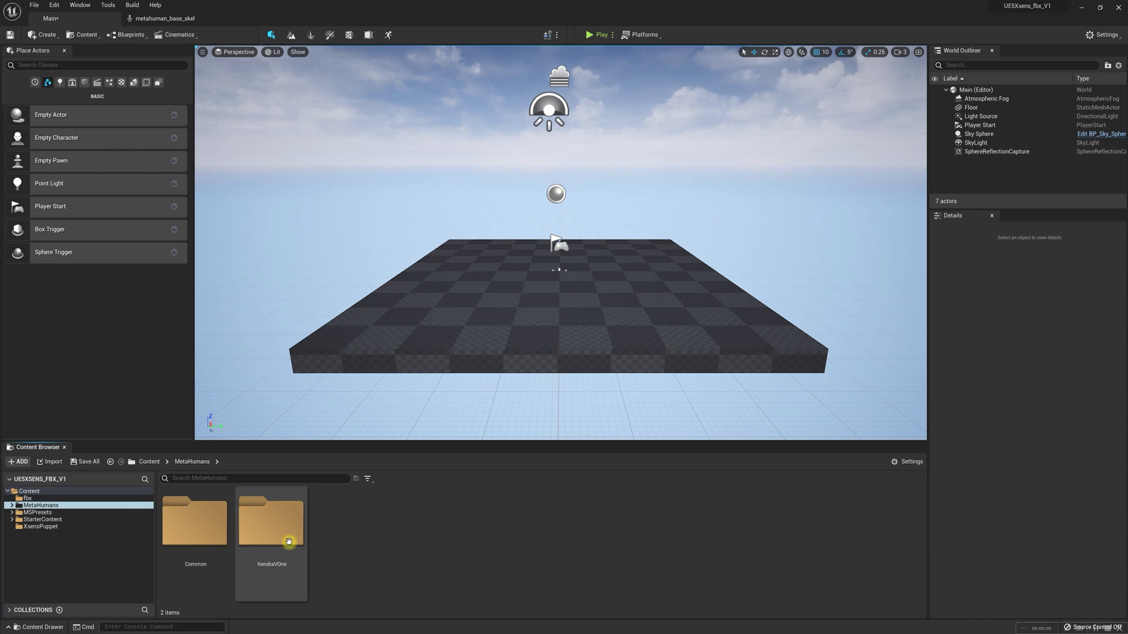
{"action": "double_click", "coordinate": [290, 519]}
{"action": "left_click_drag", "start_coordinate": [572, 516], "coordinate": [558, 283]}
{"action": "key", "text": "f"}
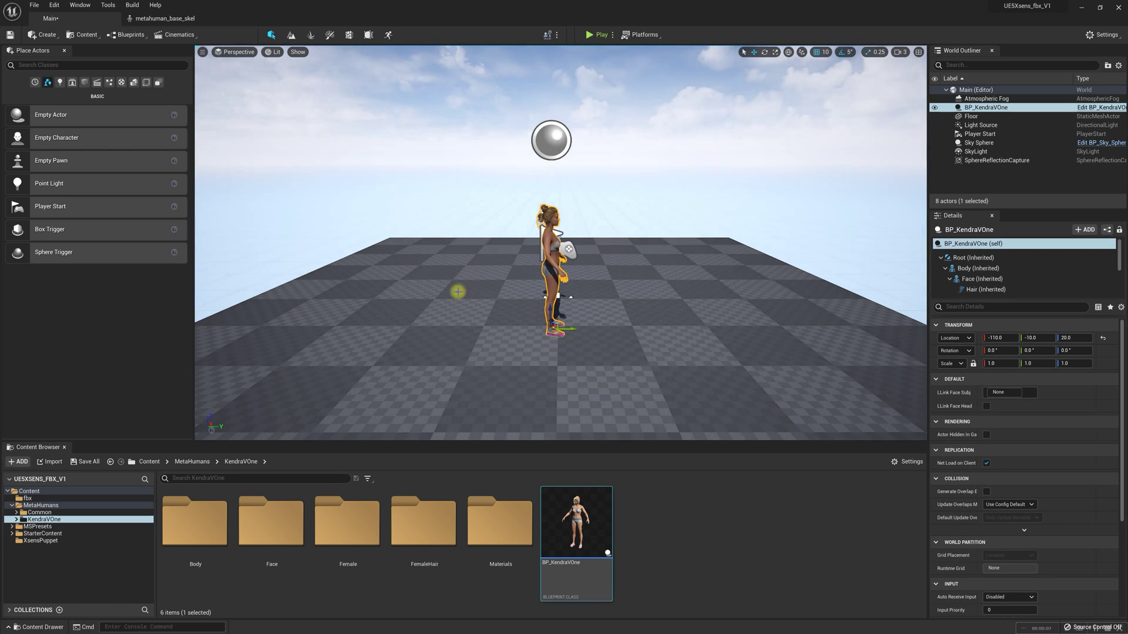
- Create a level sequence named NewLevelSequence in the Content folder and add the BP_KendraVOne actor to it
{"action": "left_click", "coordinate": [199, 37]}
{"action": "left_click", "coordinate": [188, 54]}
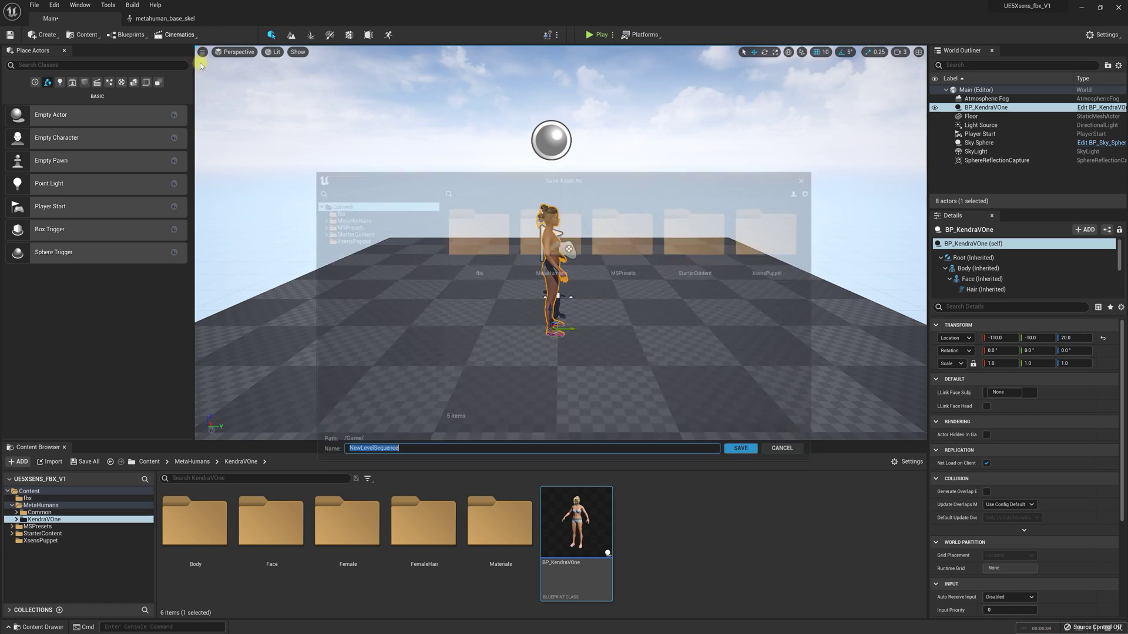
{"action": "left_click", "coordinate": [746, 453]}
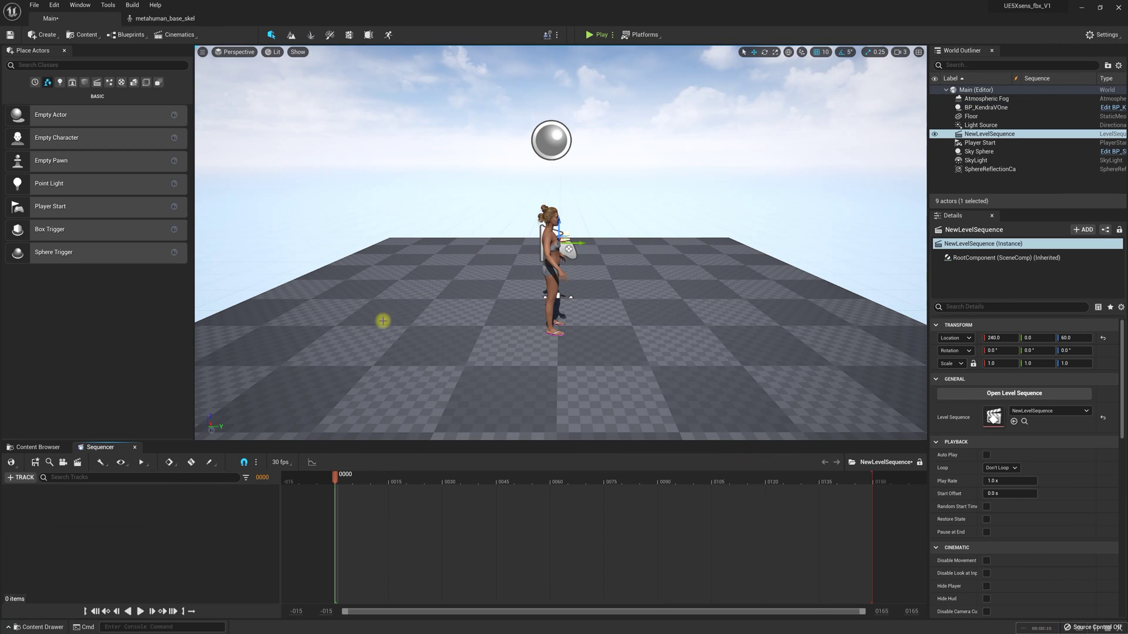
{"action": "left_click", "coordinate": [555, 264]}
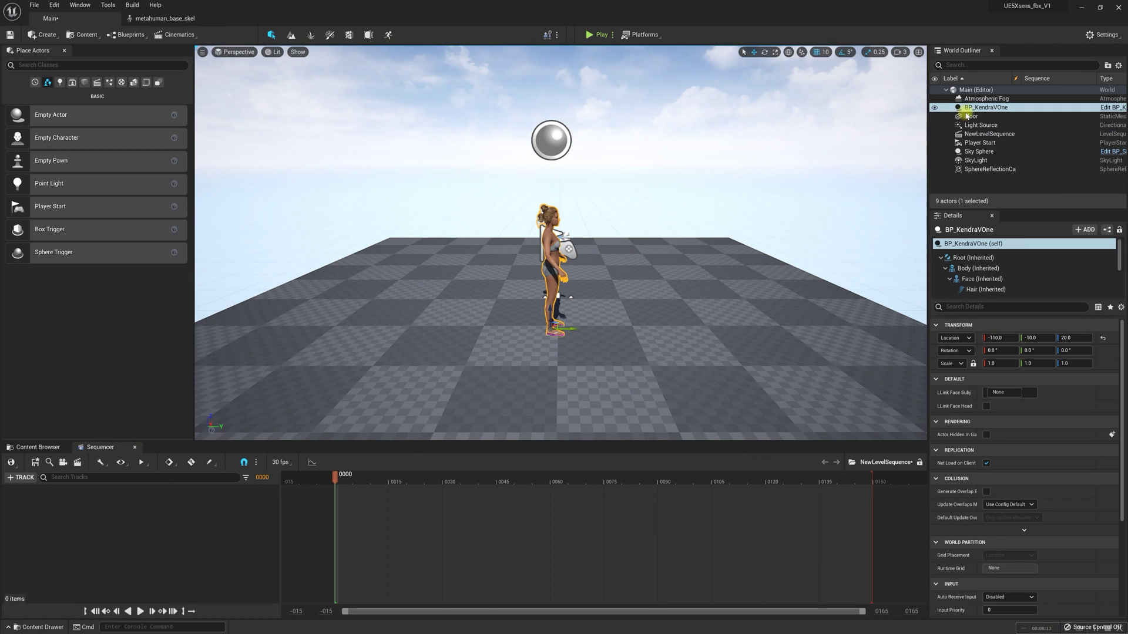
{"action": "left_click_drag", "start_coordinate": [967, 115], "coordinate": [638, 302]}
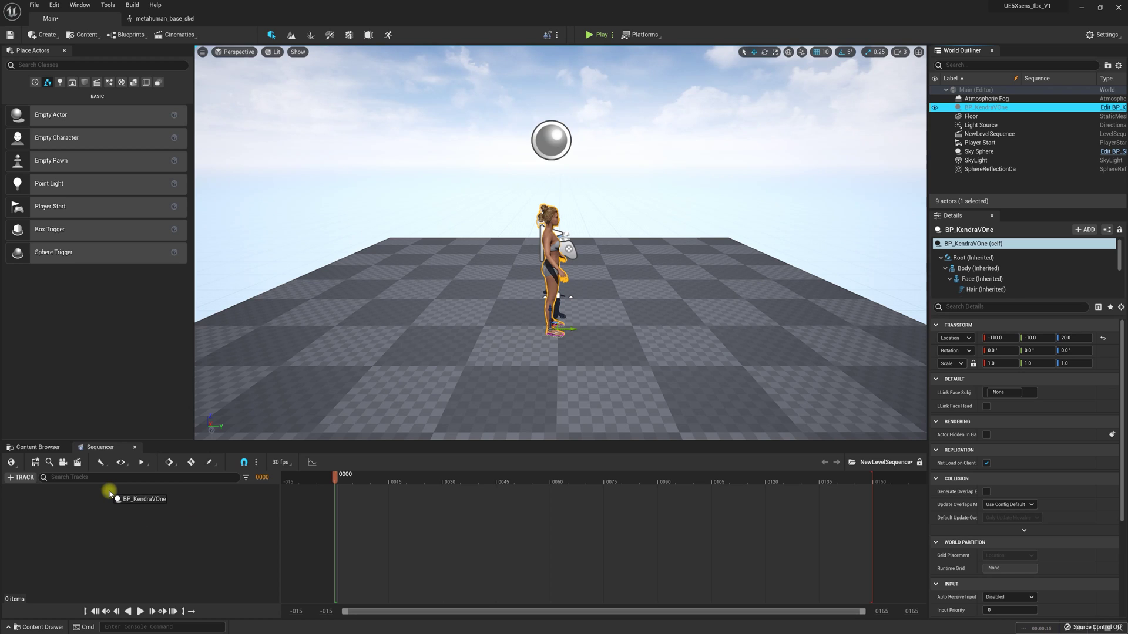
{"action": "left_click_drag", "start_coordinate": [110, 493], "coordinate": [111, 494]}
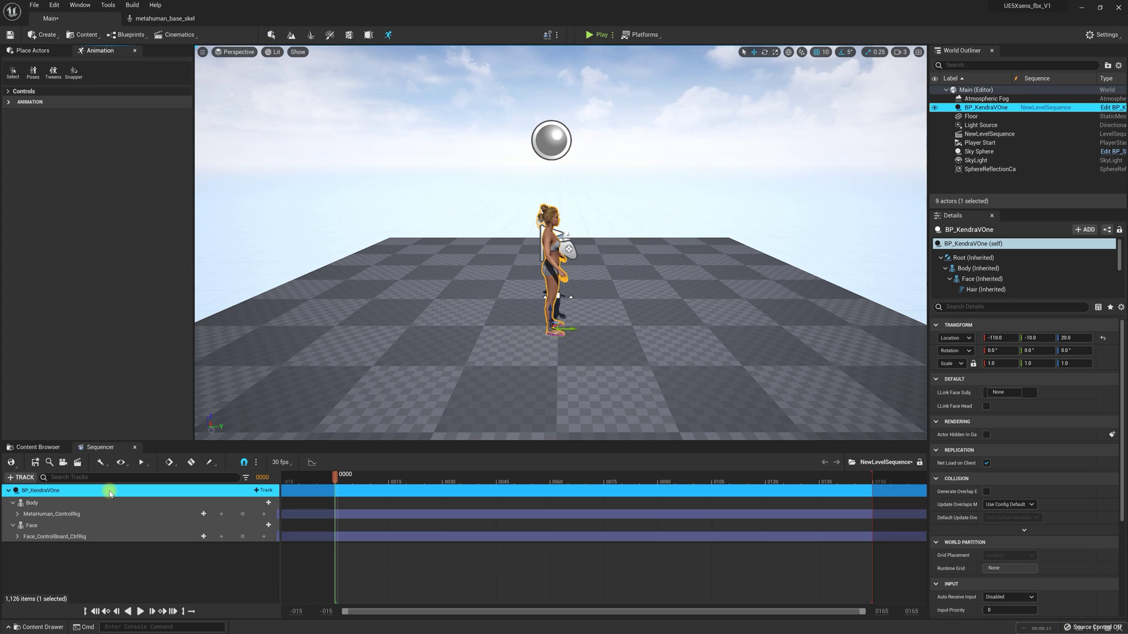
- Delete the MetaHuman_ControlRig and Face_ControlBoard_CtrlRig tracks from BP_KendraVOne in the sequence
{"action": "left_click", "coordinate": [82, 515]}
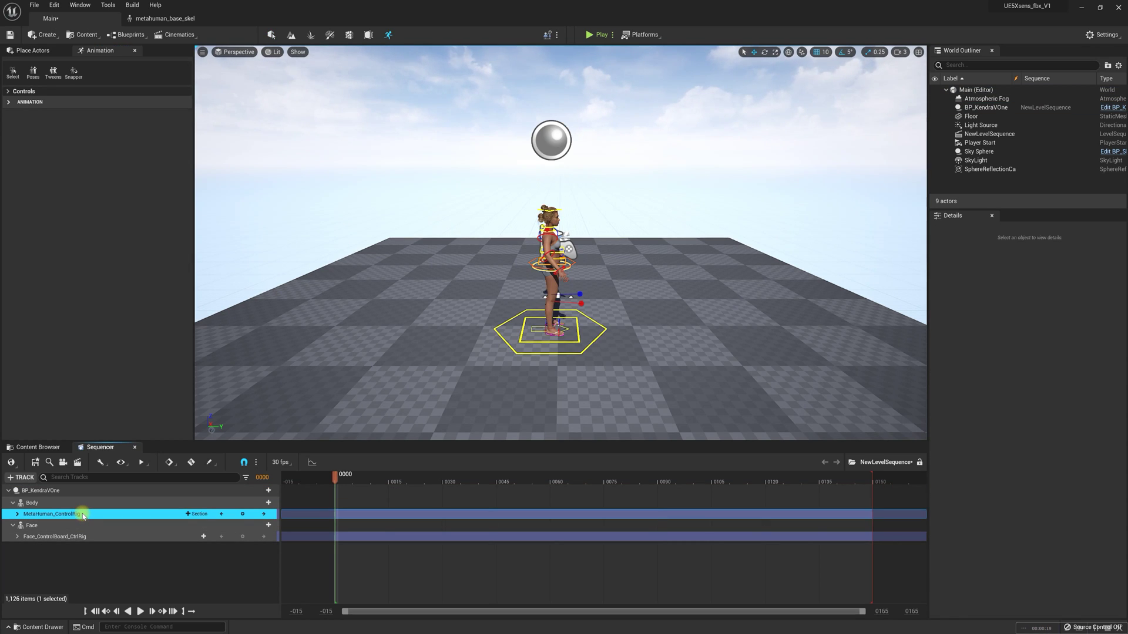
{"action": "key", "text": "BackSpace"}
{"action": "left_click", "coordinate": [83, 527]}
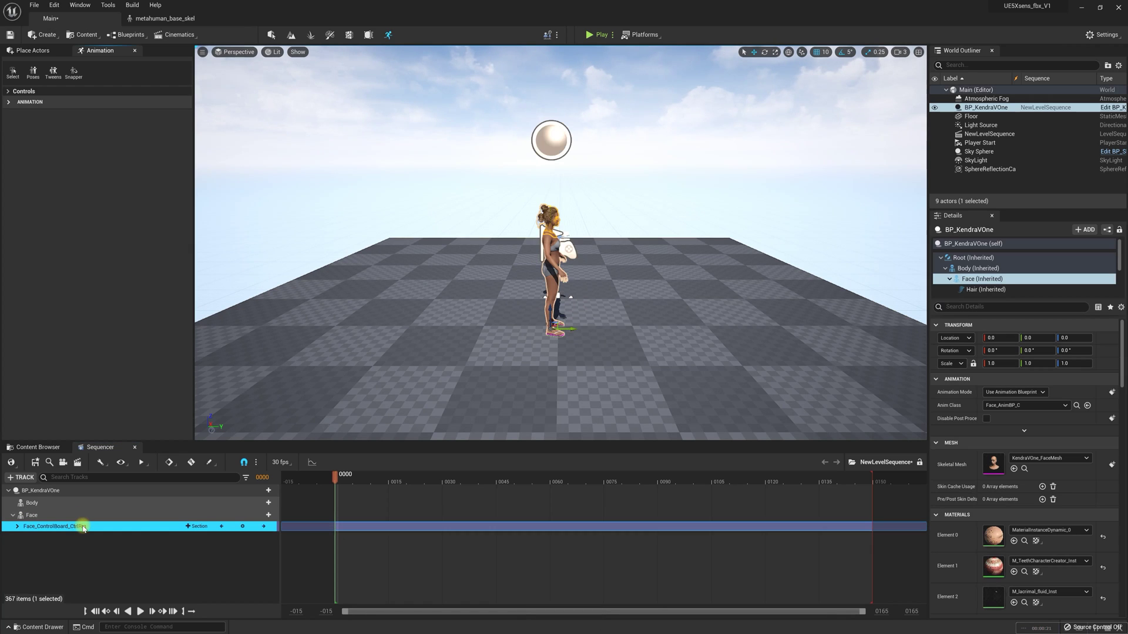
{"action": "key", "text": "BackSpace"}
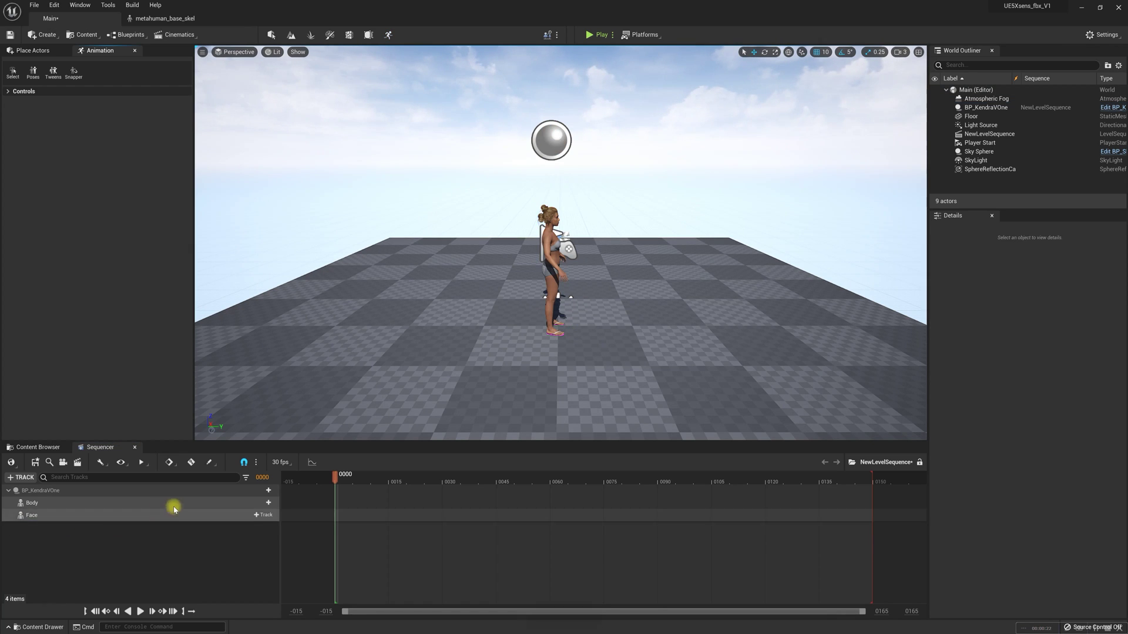
- Add the Tpose_UE5 animation to the Body track of BP_KendraVOne
{"action": "left_click", "coordinate": [233, 502]}
{"action": "left_click", "coordinate": [266, 503]}
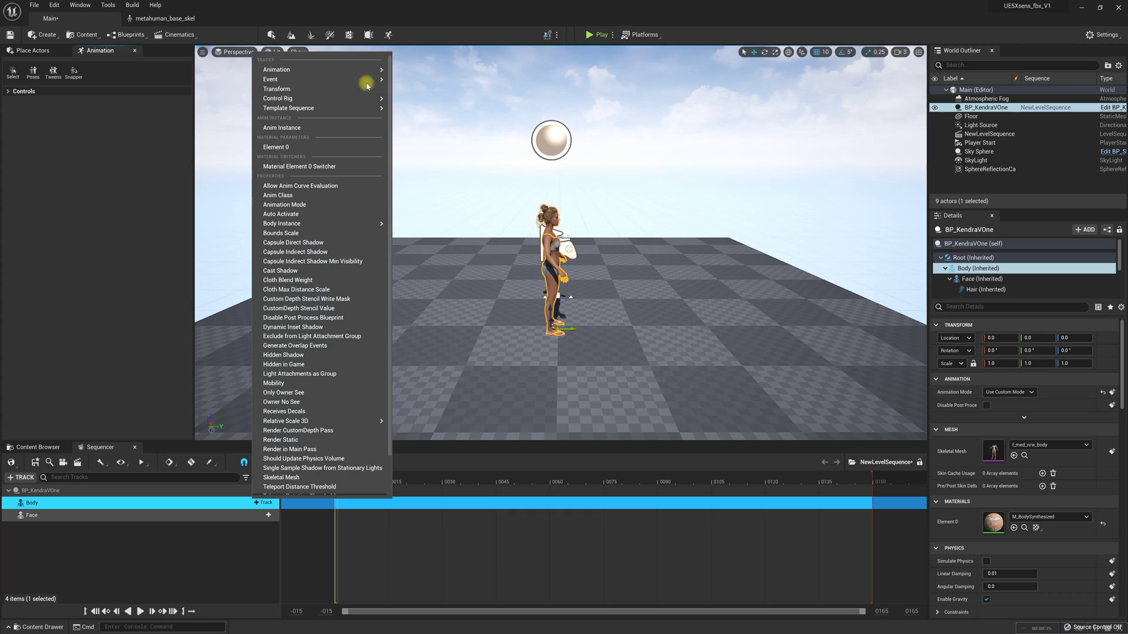
{"action": "mouse_move", "coordinate": [371, 70]}
{"action": "type", "text": "ue5"}
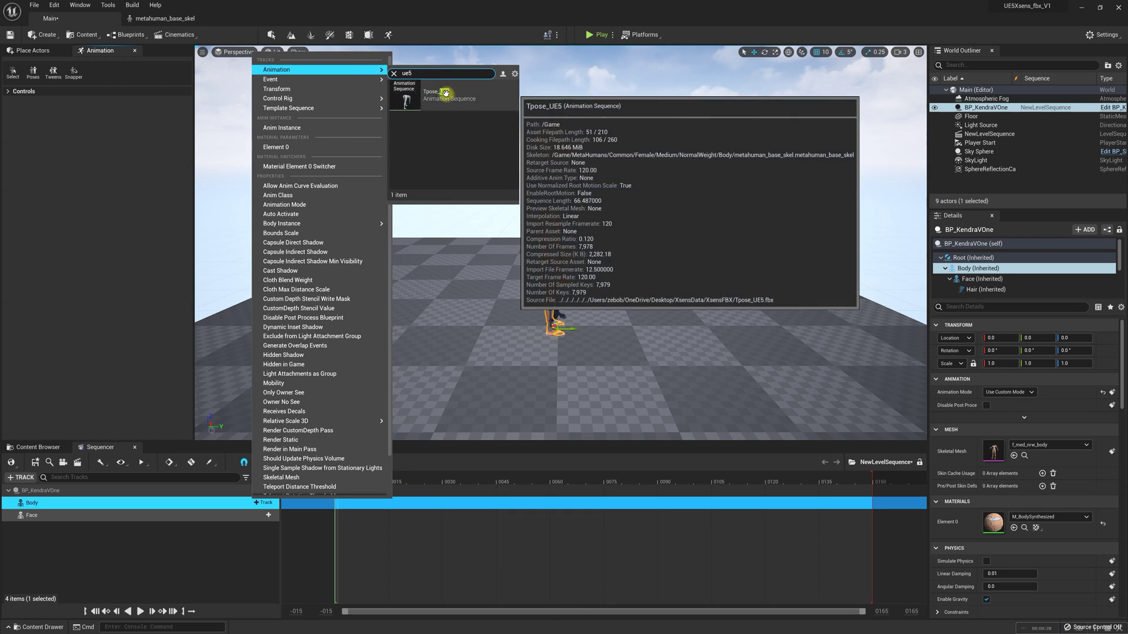
{"action": "left_click", "coordinate": [448, 94]}
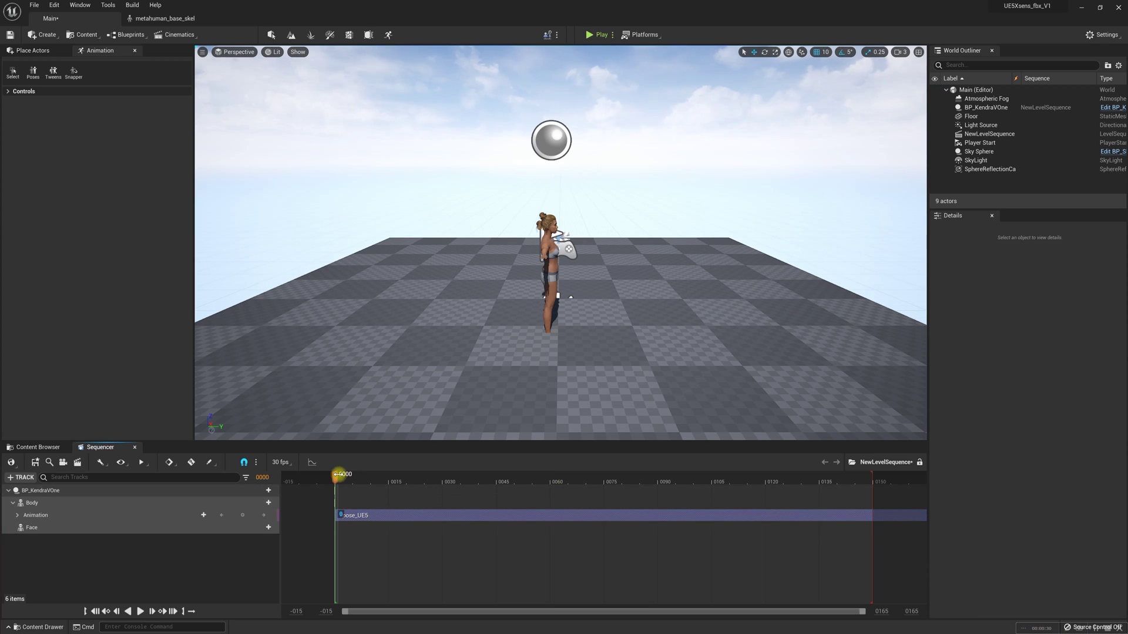
- At frame 2, turn BP_KendraVOne to about 165° around Z and raise it to a Z location of 30
{"action": "left_click_drag", "start_coordinate": [339, 480], "coordinate": [358, 479]}
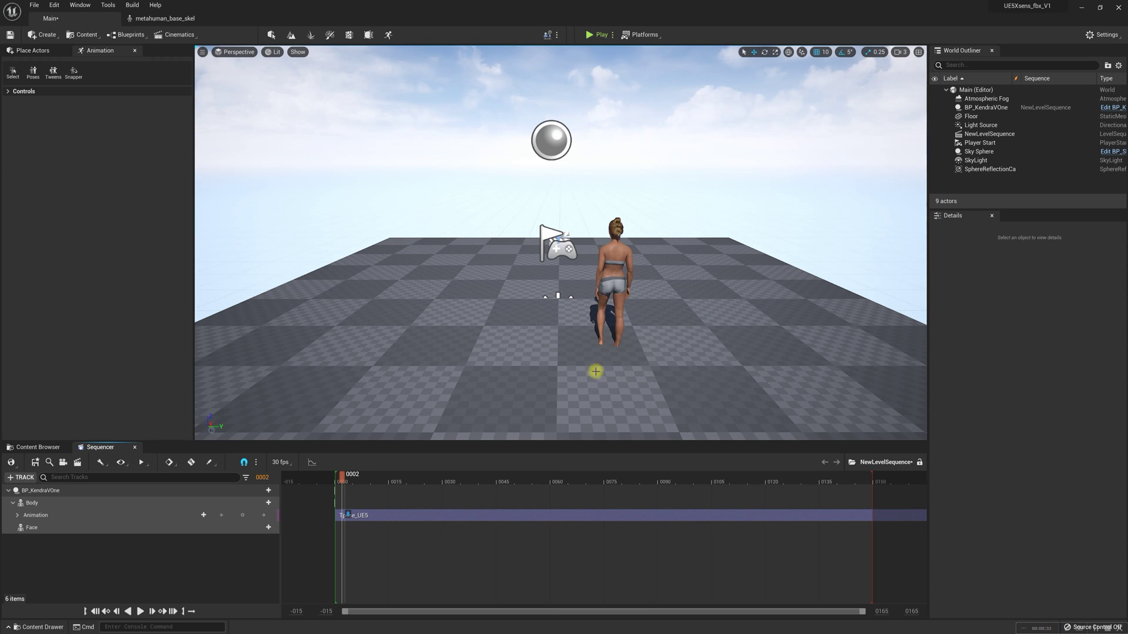
{"action": "left_click", "coordinate": [617, 274]}
{"action": "key", "text": "space"}
{"action": "left_click_drag", "start_coordinate": [613, 353], "coordinate": [571, 338]}
{"action": "key", "text": "space"}
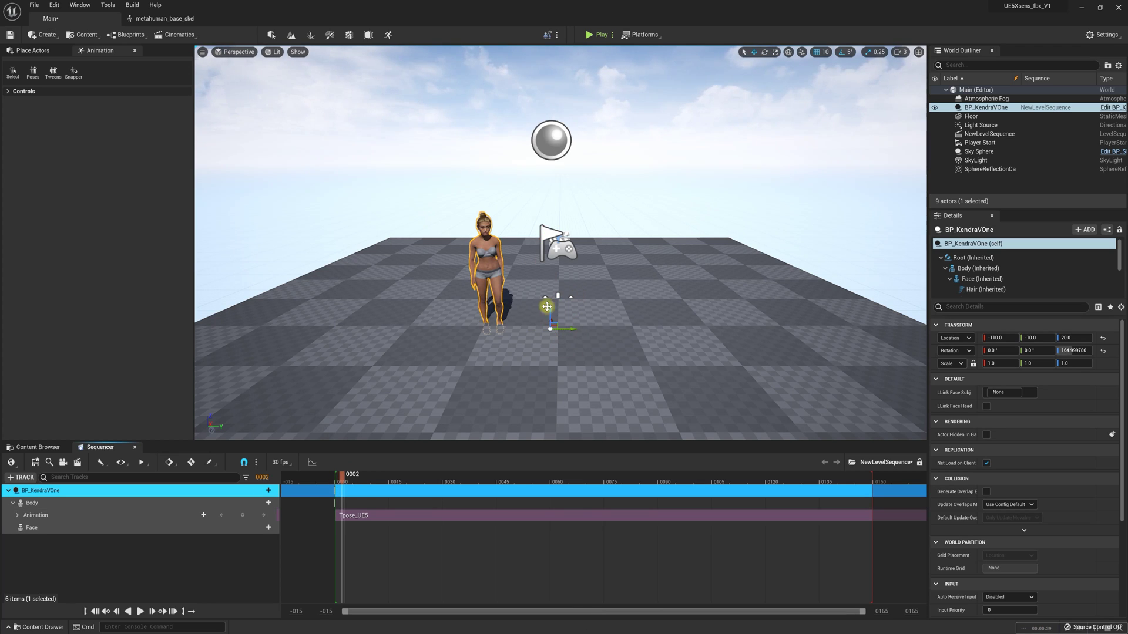
{"action": "left_click_drag", "start_coordinate": [551, 305], "coordinate": [552, 297]}
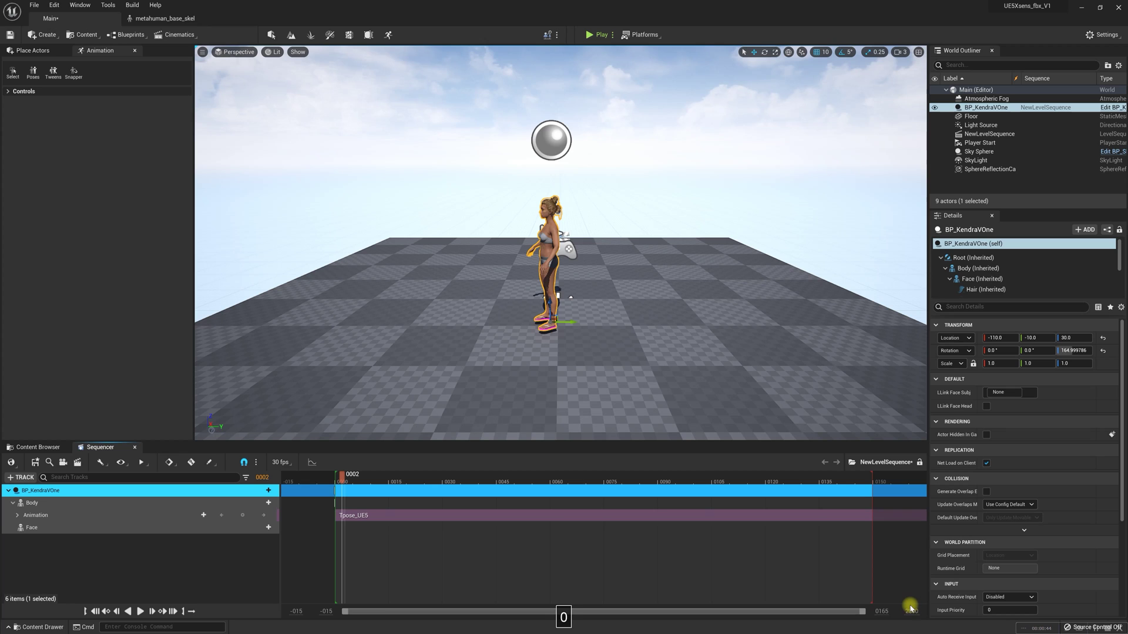
- Extend the timeline range to 2000 frames, show its full length, and set the playback end at about frame 1992
{"action": "key", "text": "Return"}
{"action": "left_click_drag", "start_coordinate": [398, 612], "coordinate": [864, 612]}
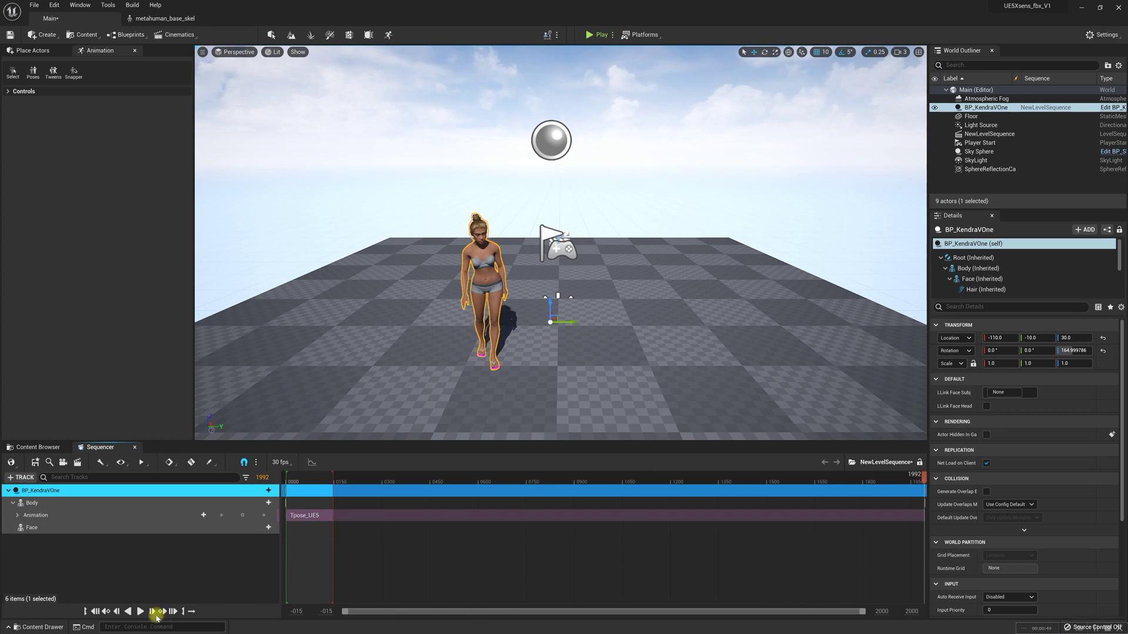
{"action": "left_click", "coordinate": [179, 611]}
- Play the sequence and examine the retargeted motion on the MetaHuman at close range
{"action": "key", "text": "q"}
{"action": "key", "text": "w"}
{"action": "right_click_drag", "start_coordinate": [593, 379], "coordinate": [571, 360]}
{"action": "left_click", "coordinate": [140, 611]}
{"action": "key", "text": "w"}
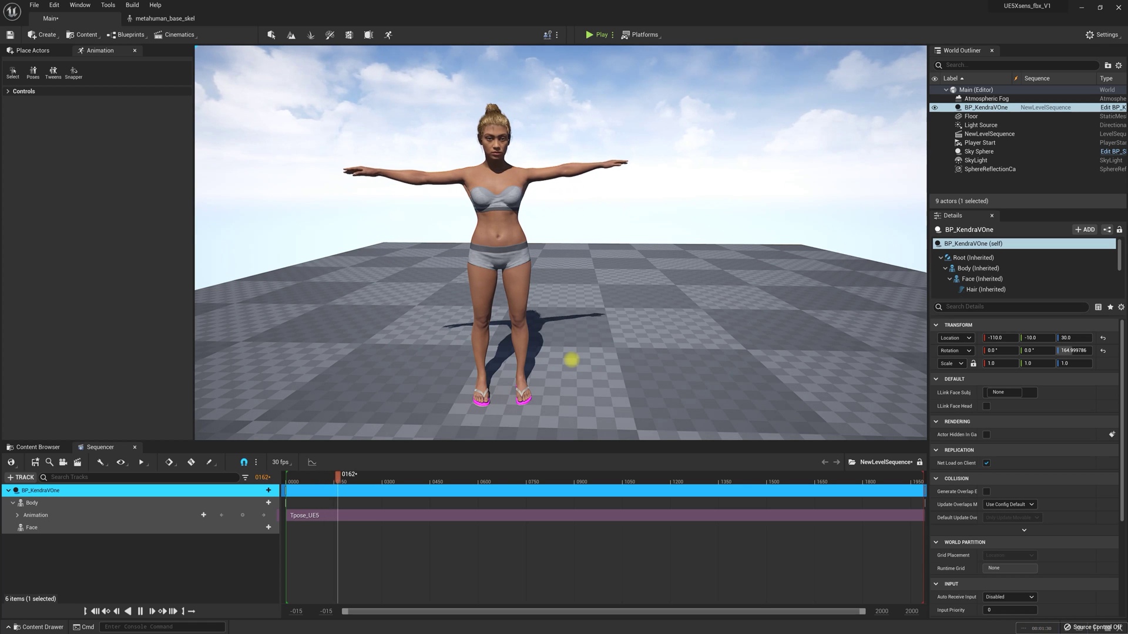
{"action": "right_click_drag", "start_coordinate": [572, 360], "coordinate": [546, 362]}
{"action": "key", "text": "a"}
{"action": "key", "text": "d"}
- Examine the MetaHuman's arms and head in its standing pose at about frame 93
{"action": "left_click", "coordinate": [296, 490]}
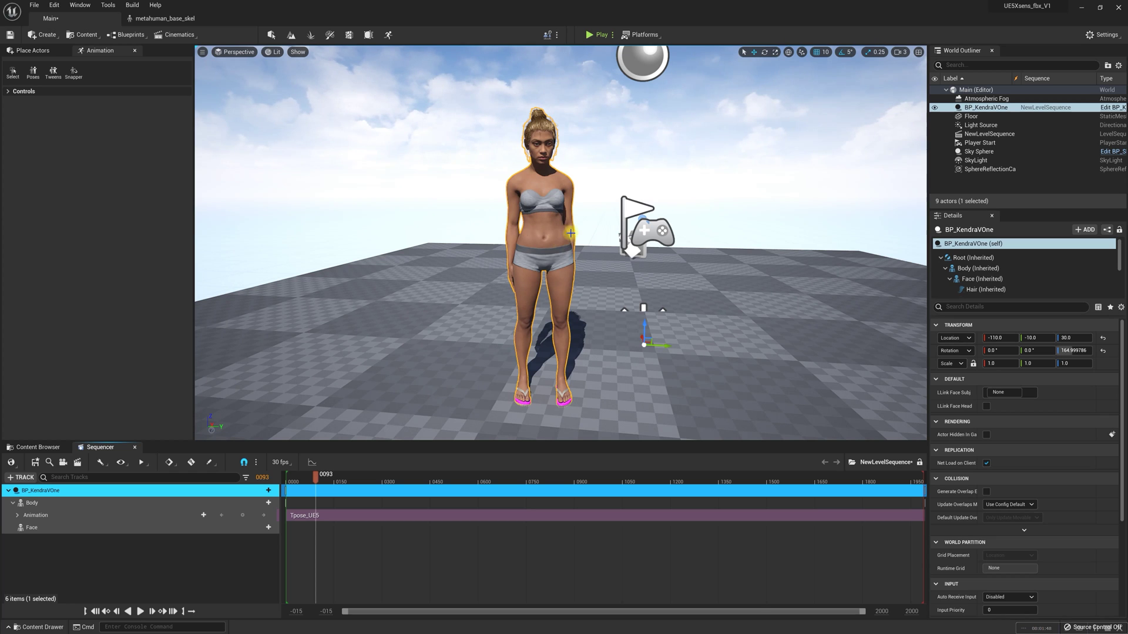
{"action": "key", "text": "a"}
{"action": "right_click_drag", "start_coordinate": [587, 322], "coordinate": [532, 257]}
{"action": "key", "text": "a"}
{"action": "key", "text": "q"}
{"action": "key", "text": "w"}
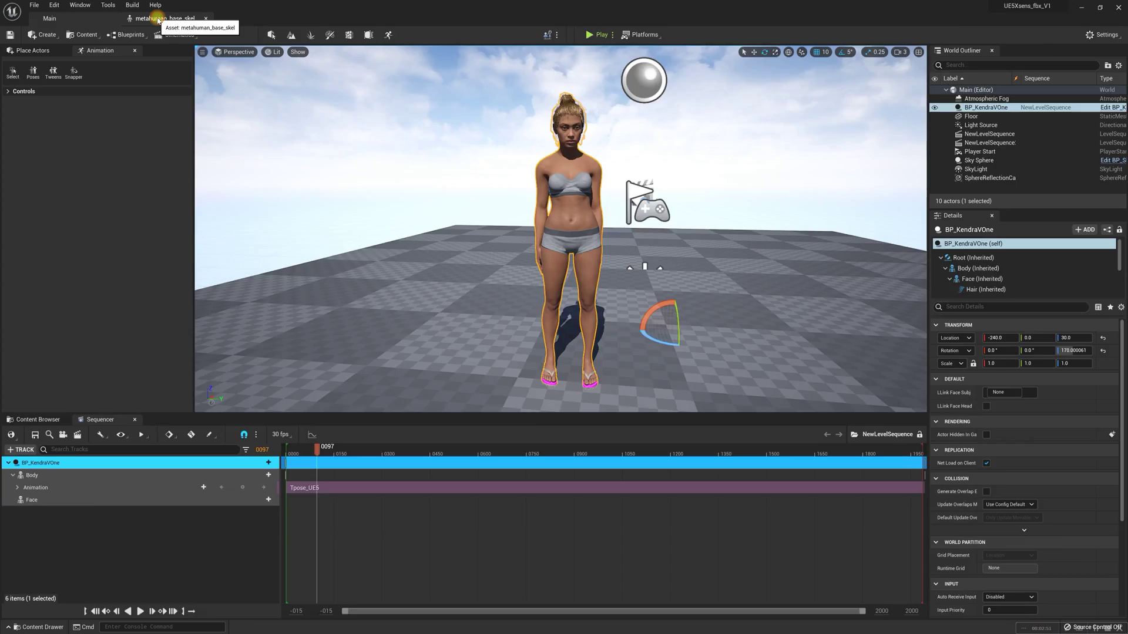
- In metahuman_base_skel, rotate both upper arm bones upward by about 5° in an orthographic view facing the body
{"action": "left_click", "coordinate": [159, 18]}
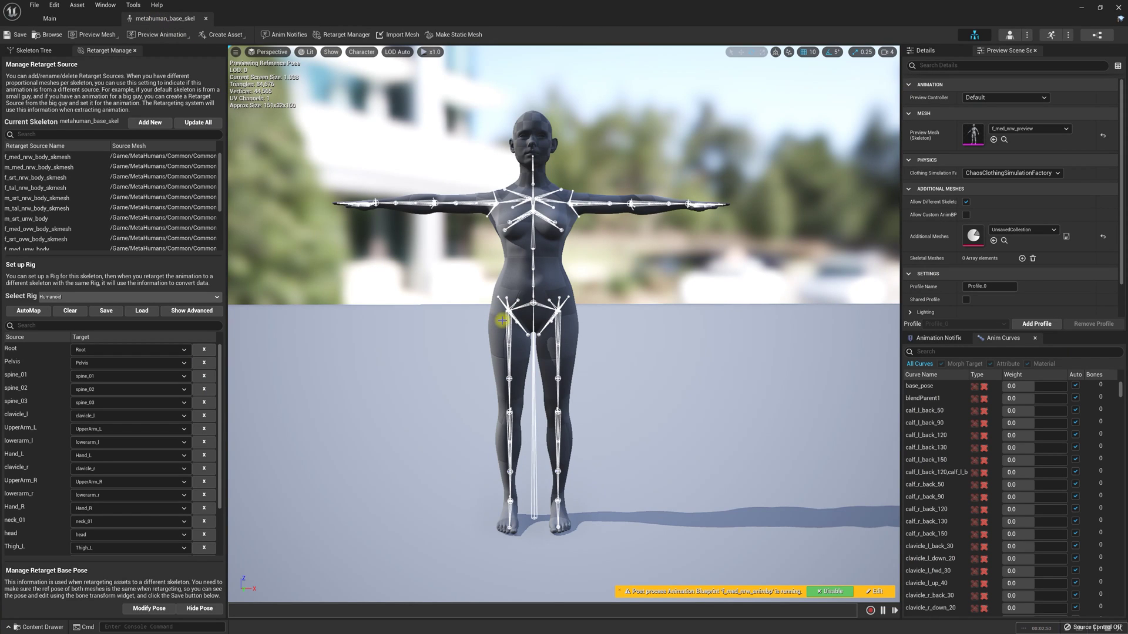
{"action": "left_click", "coordinate": [267, 52]}
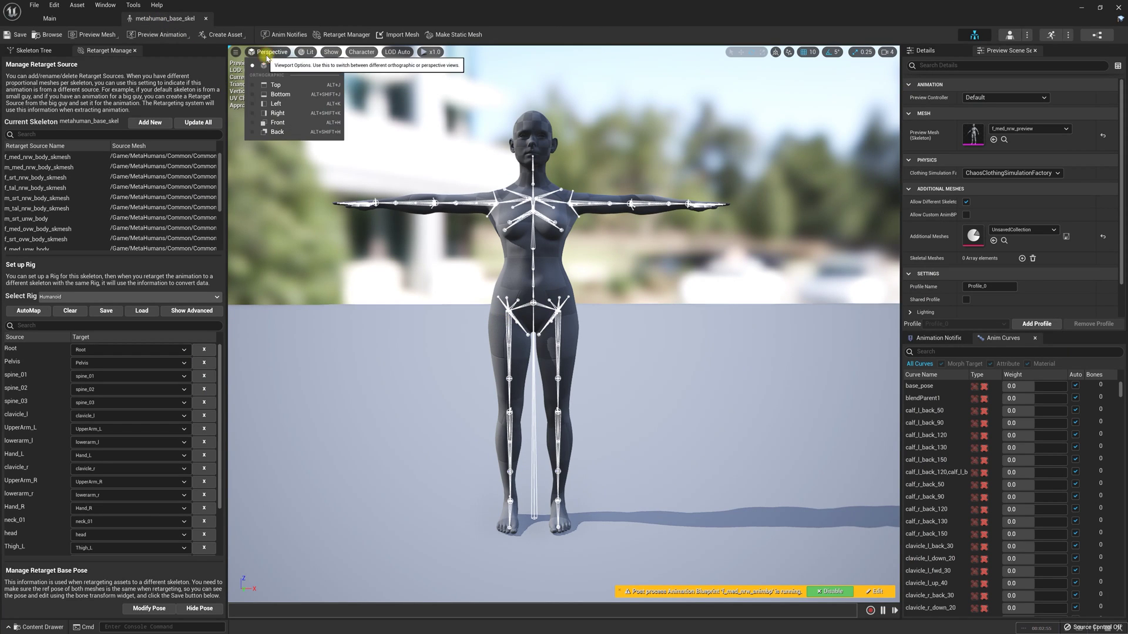
{"action": "left_click", "coordinate": [306, 128]}
{"action": "scroll", "coordinate": [570, 277], "scroll_direction": "up", "scroll_amount": 8}
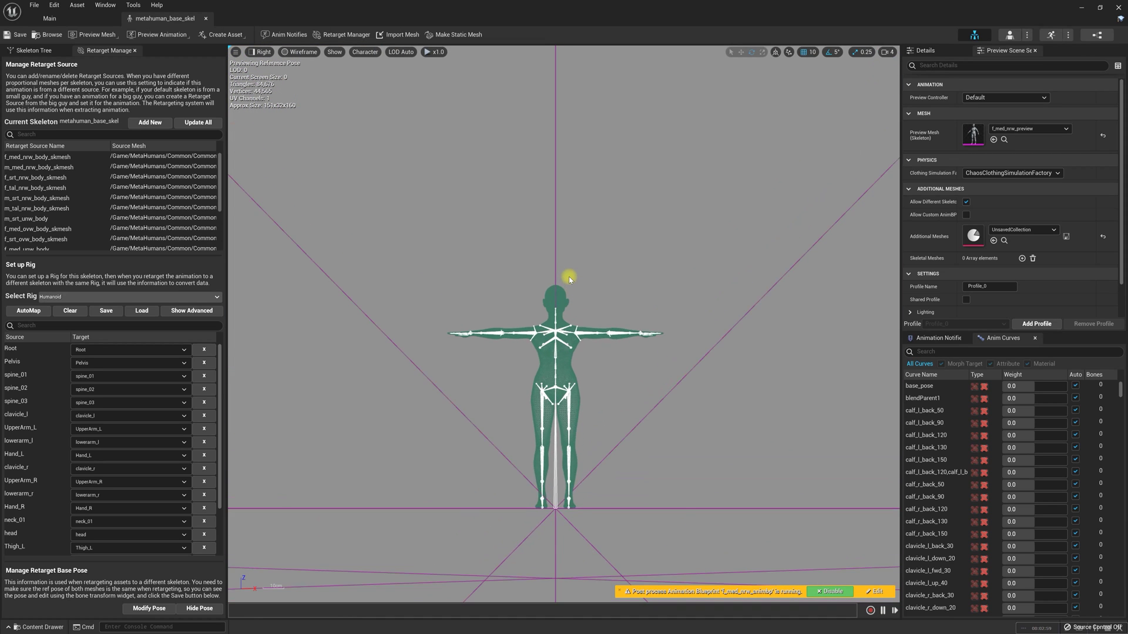
{"action": "scroll", "coordinate": [569, 277], "scroll_direction": "up", "scroll_amount": 3}
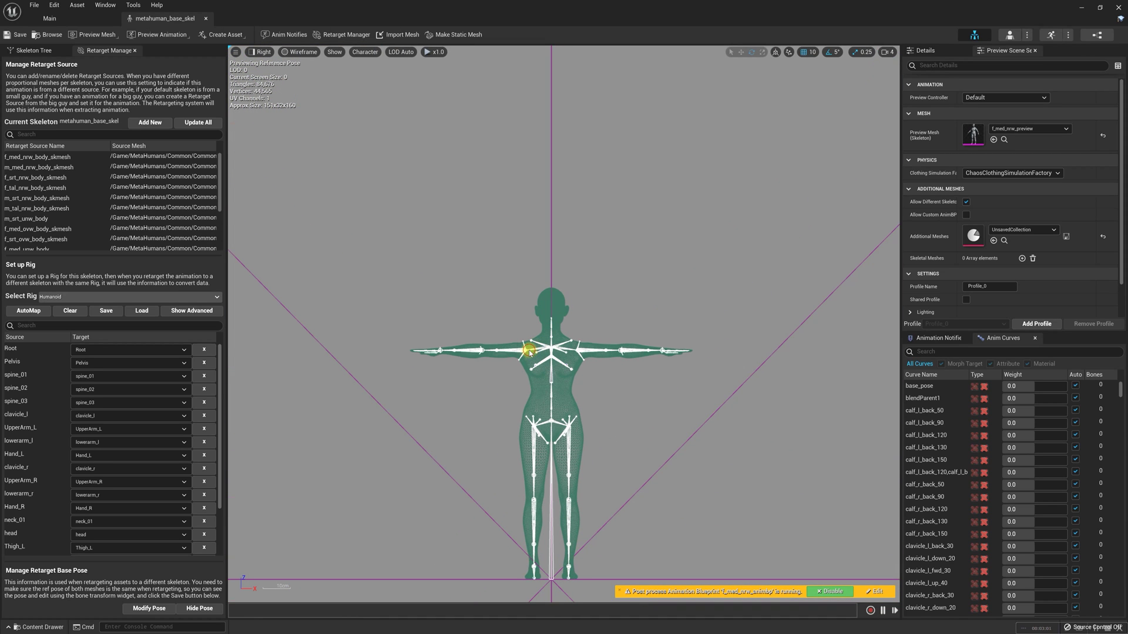
{"action": "left_click_drag", "start_coordinate": [548, 326], "coordinate": [544, 324]}
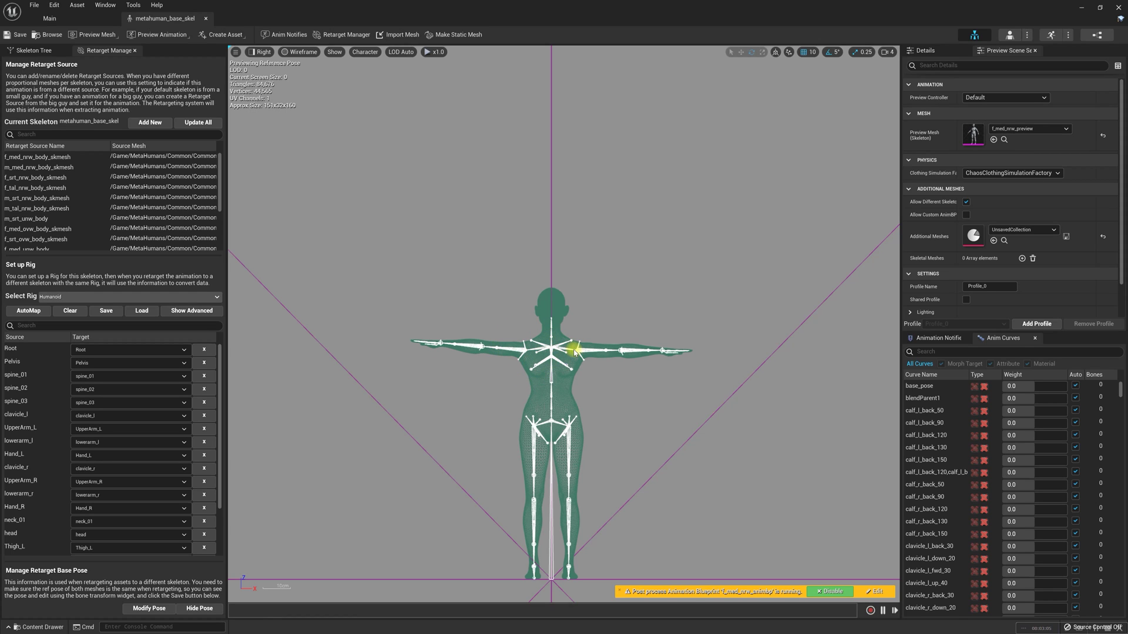
{"action": "left_click_drag", "start_coordinate": [595, 328], "coordinate": [591, 324]}
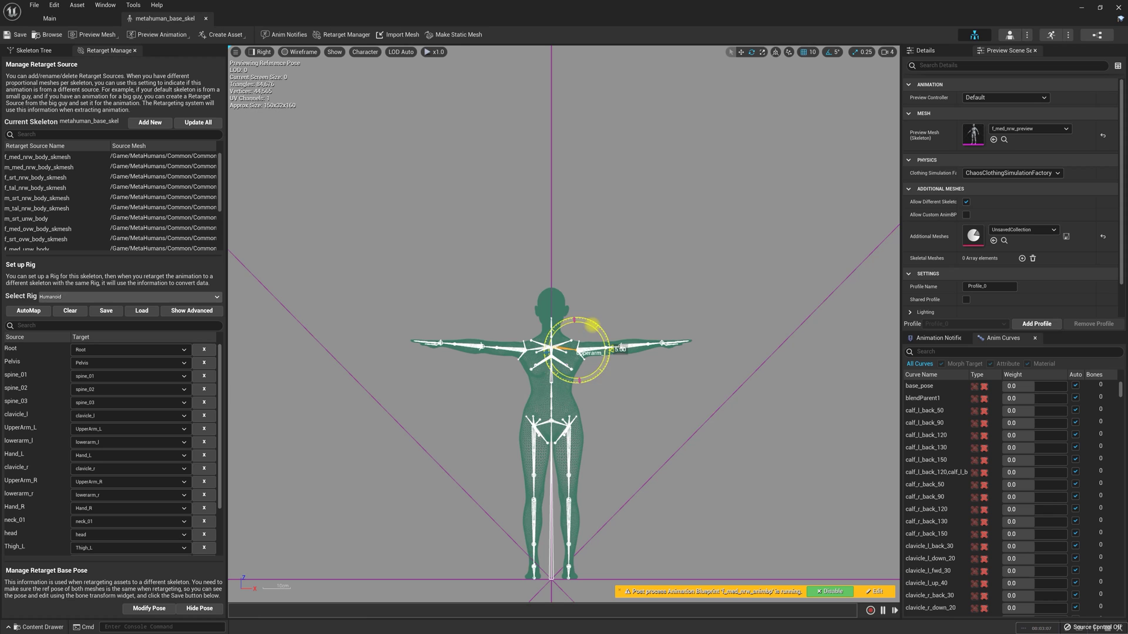
- Tilt the neck_01 bone back by 5° in the side profile view
{"action": "left_click", "coordinate": [264, 53]}
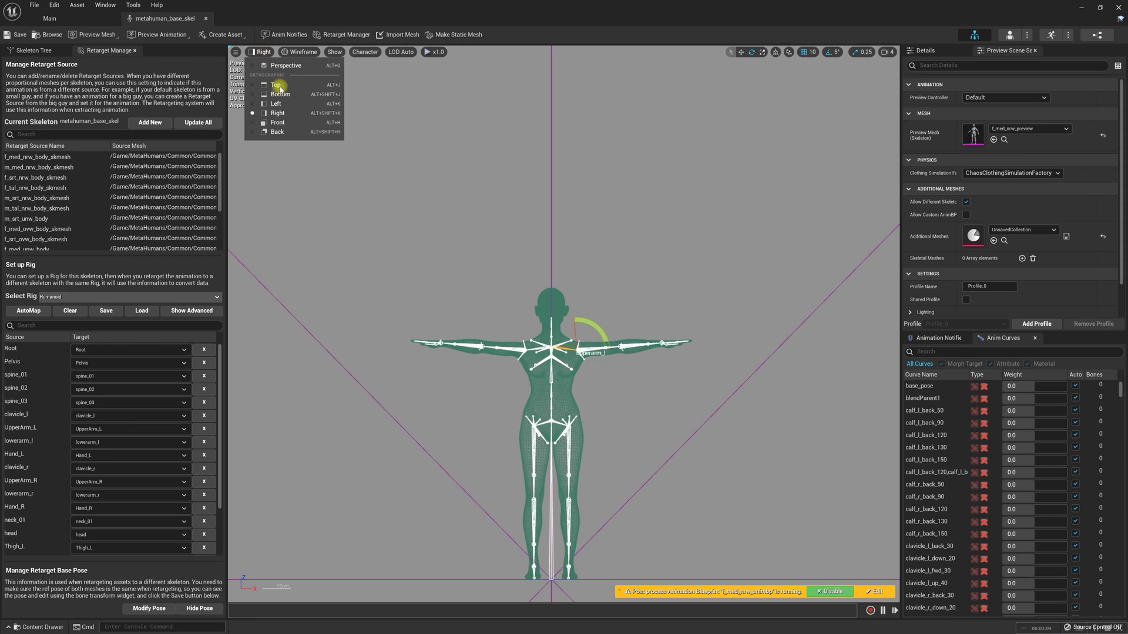
{"action": "left_click", "coordinate": [276, 115]}
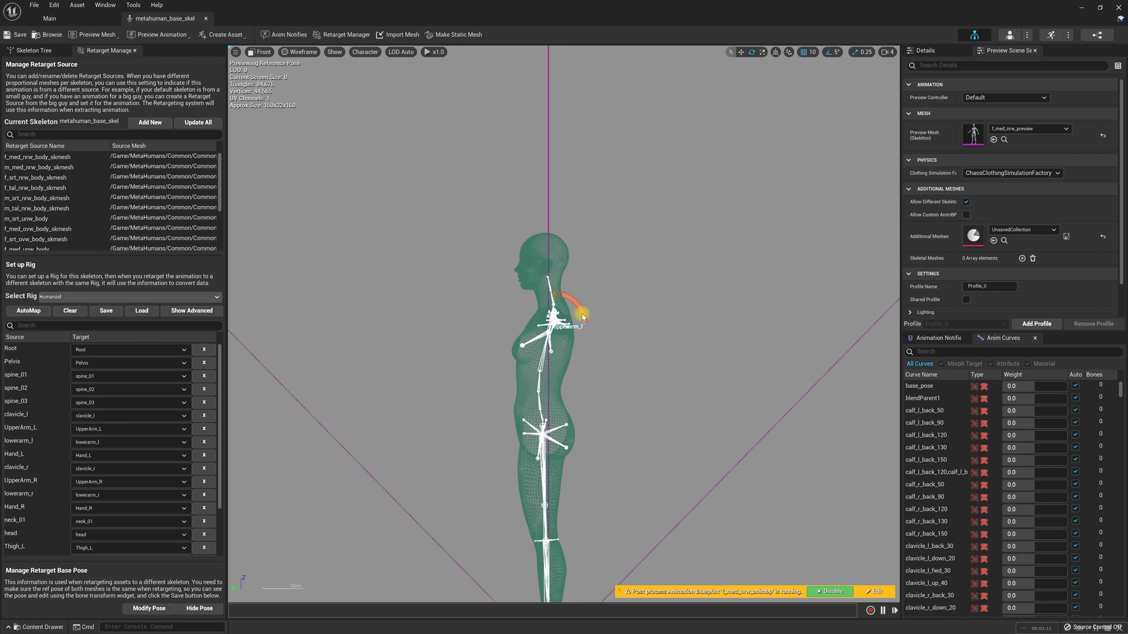
{"action": "scroll", "coordinate": [579, 309], "scroll_direction": "up", "scroll_amount": 6}
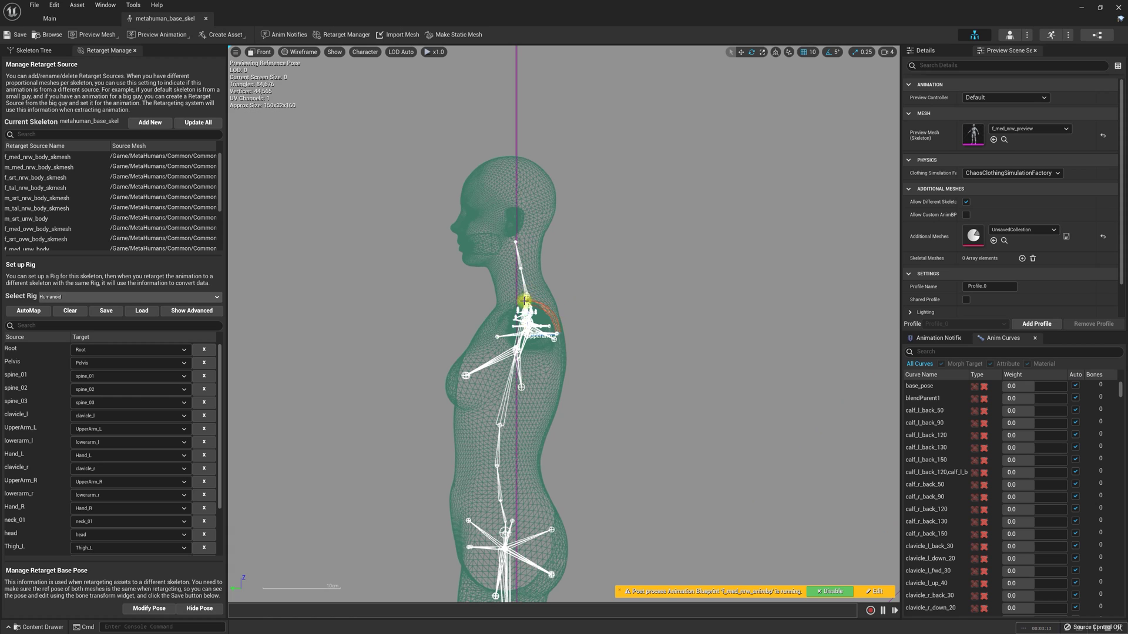
{"action": "left_click_drag", "start_coordinate": [551, 275], "coordinate": [546, 270]}
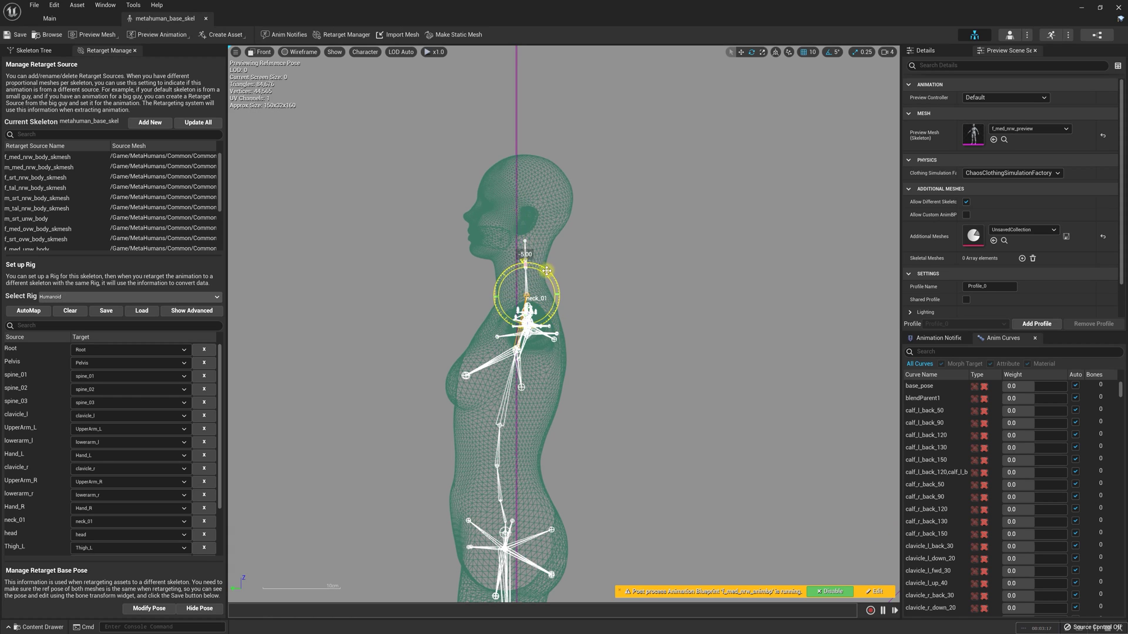
- Set the adjusted skeleton pose as the retarget base pose using the current pose, and save the changes
{"action": "left_click", "coordinate": [262, 52]}
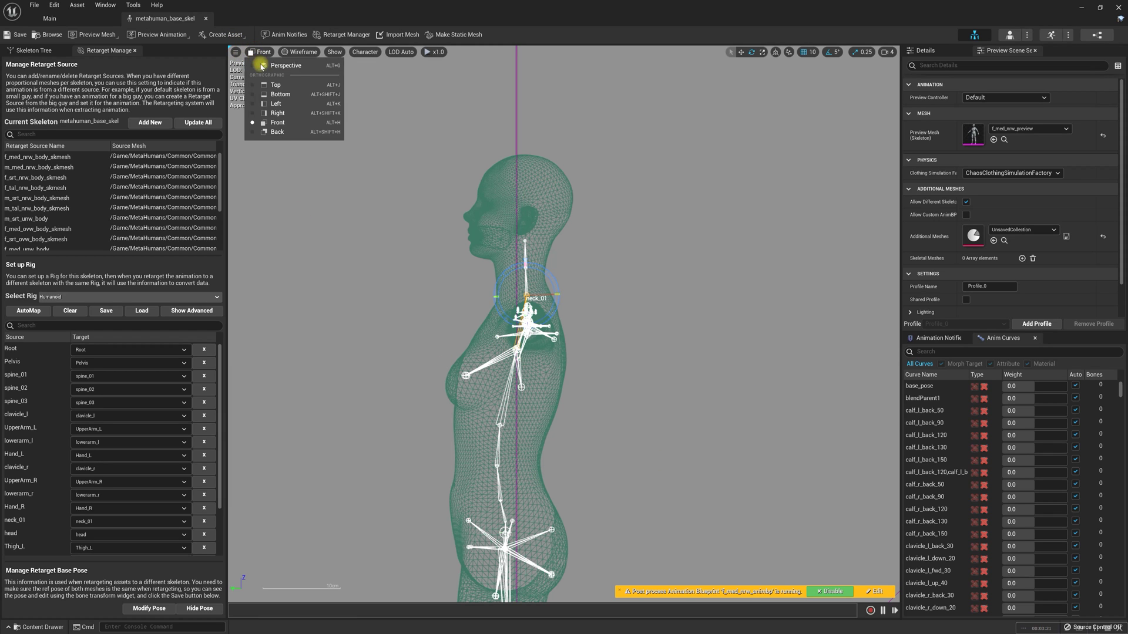
{"action": "left_click", "coordinate": [267, 66]}
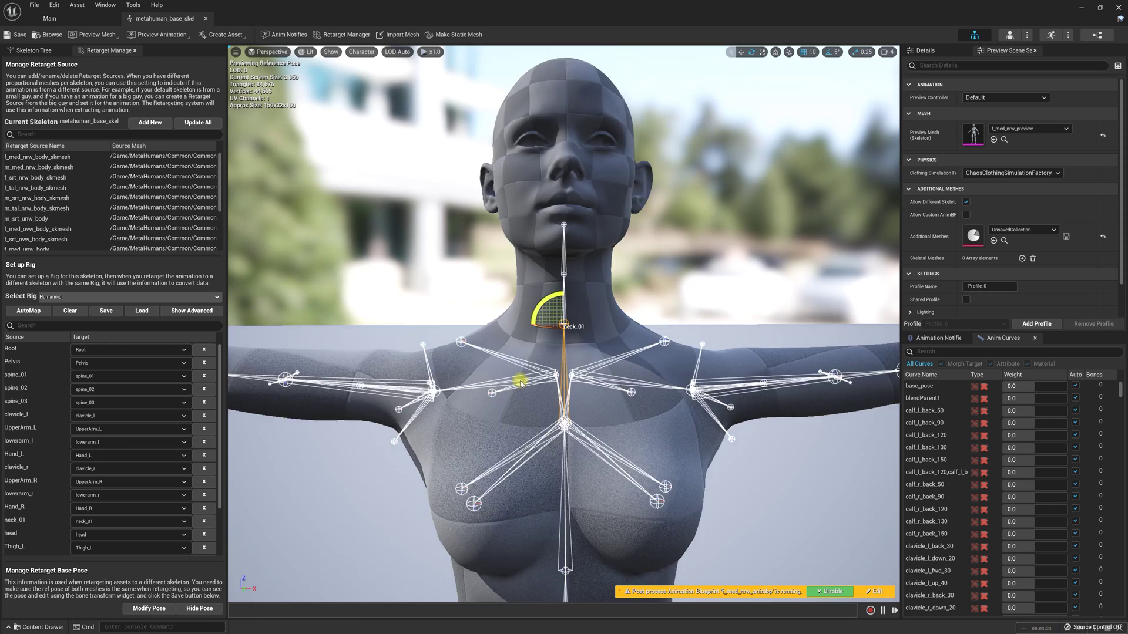
{"action": "scroll", "coordinate": [520, 382], "scroll_direction": "down", "scroll_amount": 5}
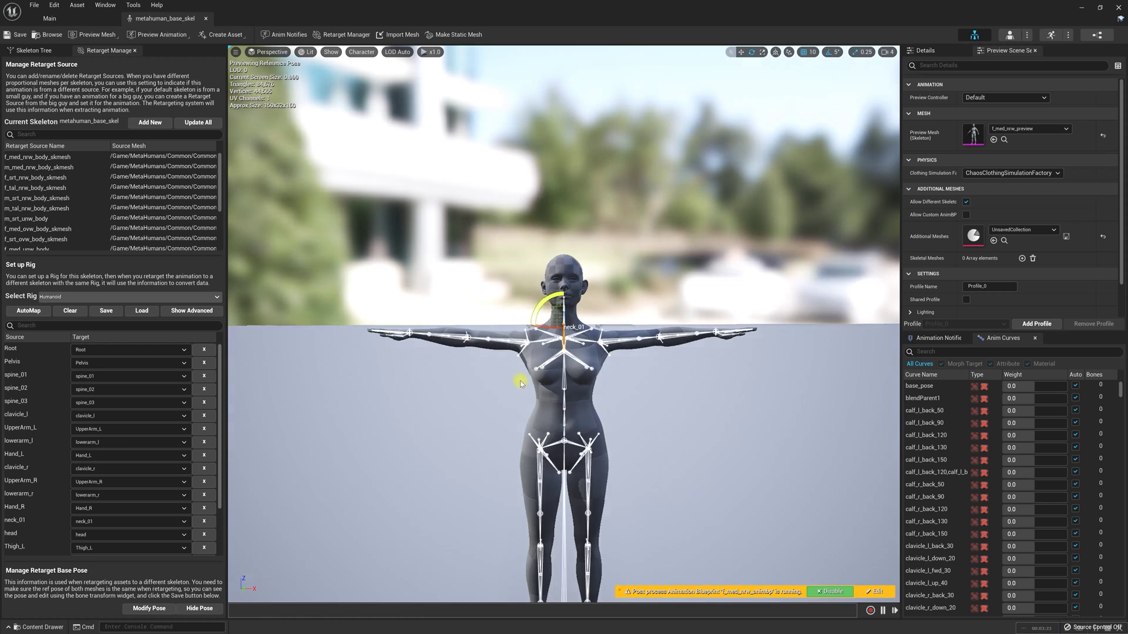
{"action": "left_click", "coordinate": [138, 610]}
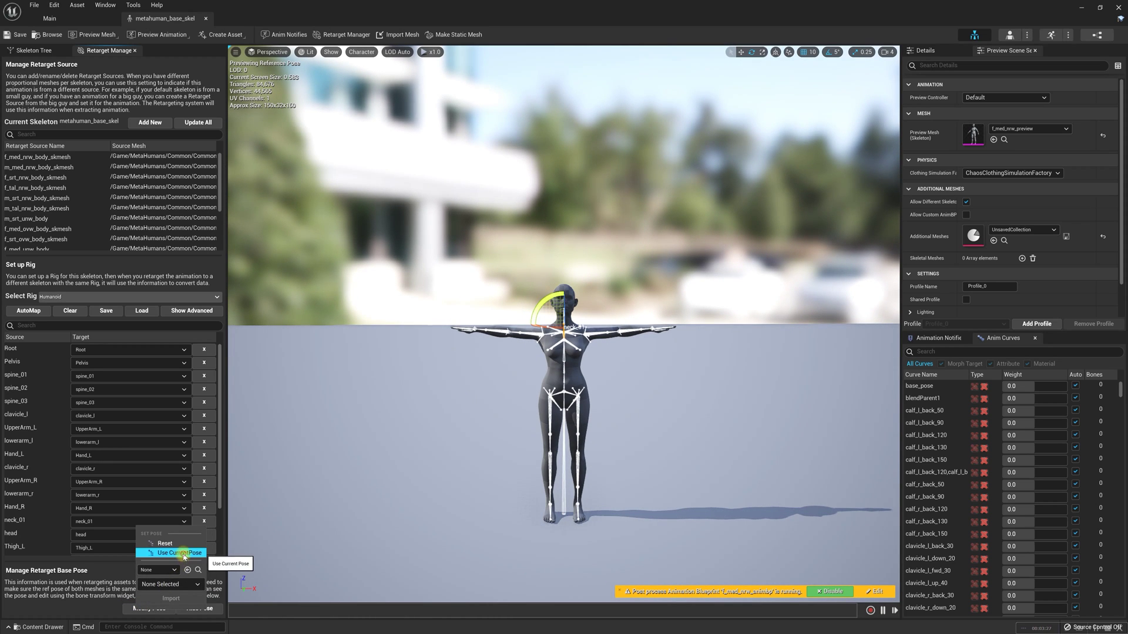
{"action": "left_click", "coordinate": [179, 553]}
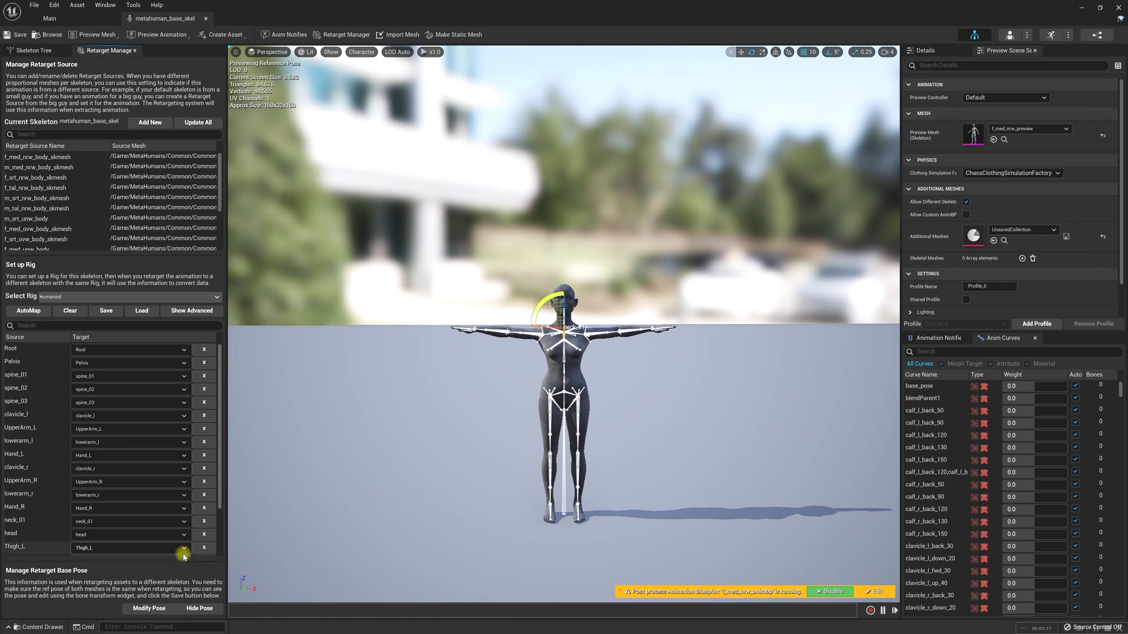
{"action": "left_click", "coordinate": [34, 5]}
{"action": "left_click", "coordinate": [52, 48]}
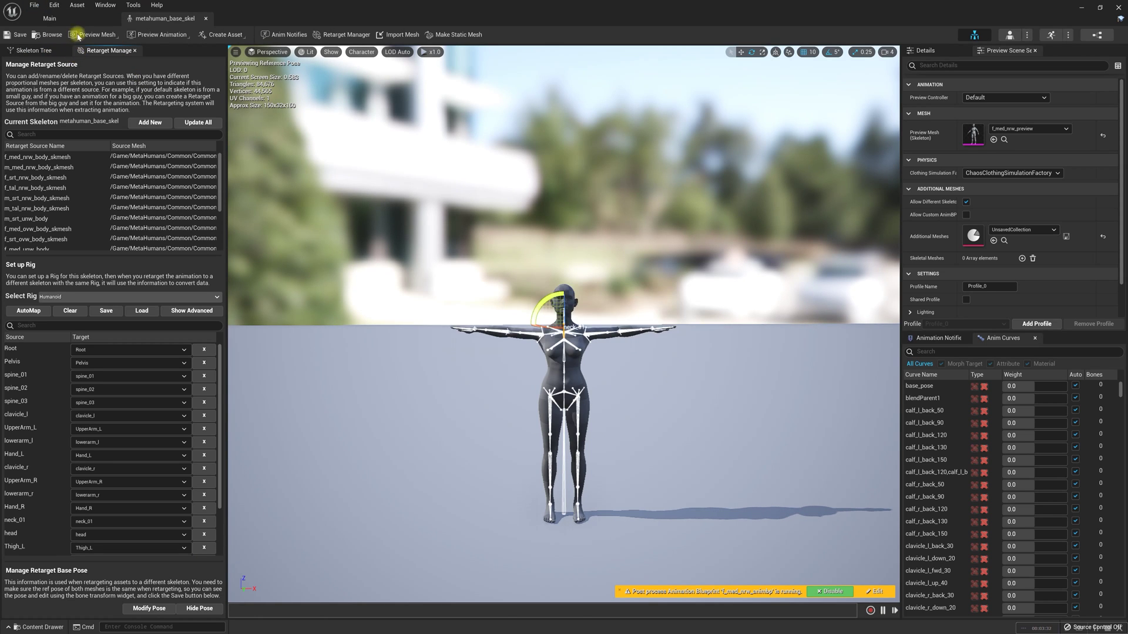
- Retarget the Tpose_UE5 animation from the fbx folder in the main level's project content to the metahuman_base_skel skeleton
{"action": "left_click", "coordinate": [49, 18]}
{"action": "left_click", "coordinate": [40, 419]}
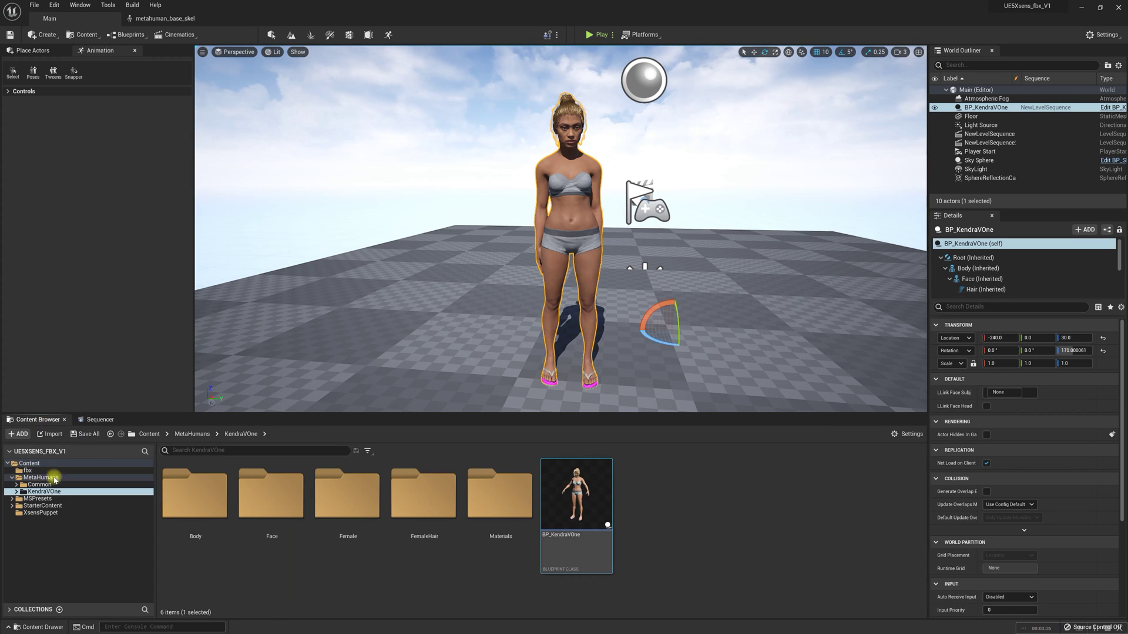
{"action": "left_click", "coordinate": [27, 471]}
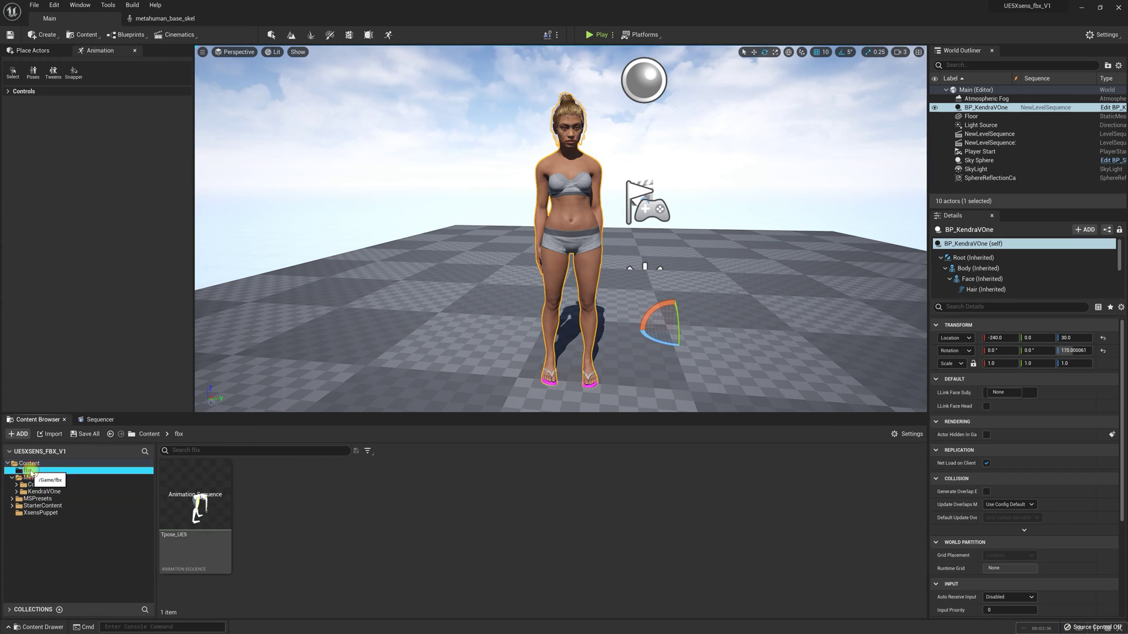
{"action": "right_click", "coordinate": [195, 503]}
{"action": "mouse_move", "coordinate": [297, 255]}
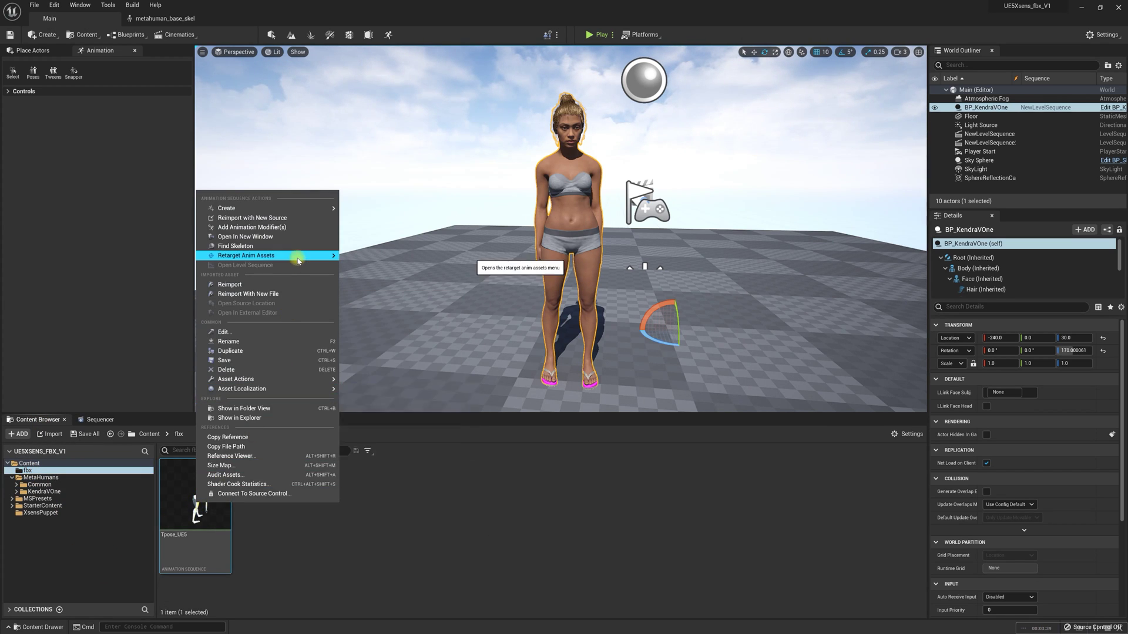
{"action": "left_click", "coordinate": [388, 260]}
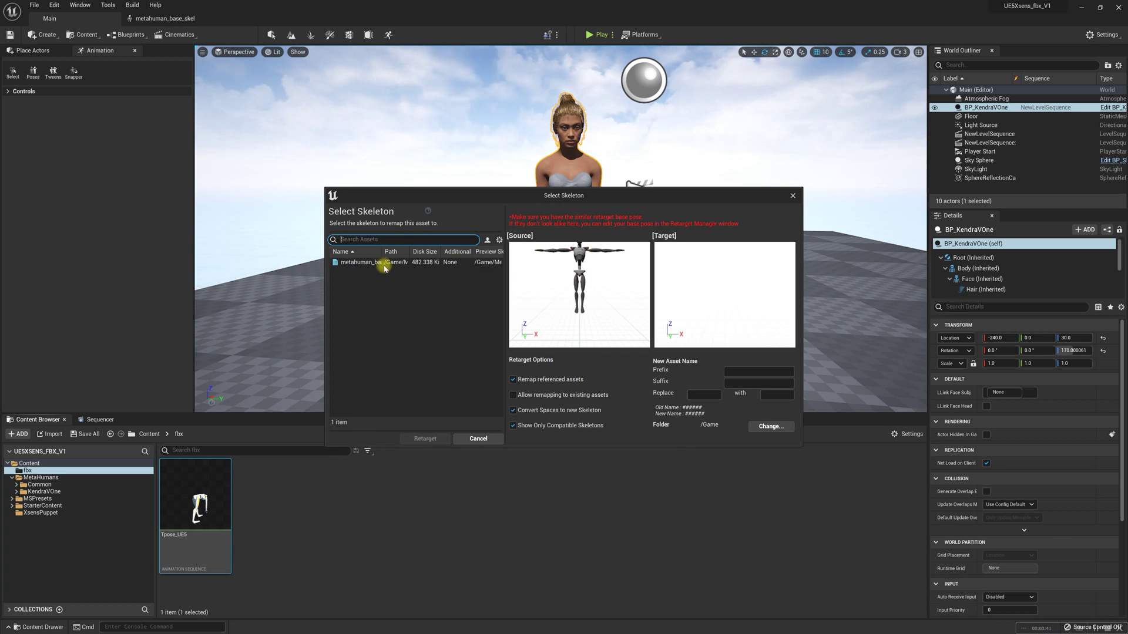
{"action": "left_click", "coordinate": [385, 265]}
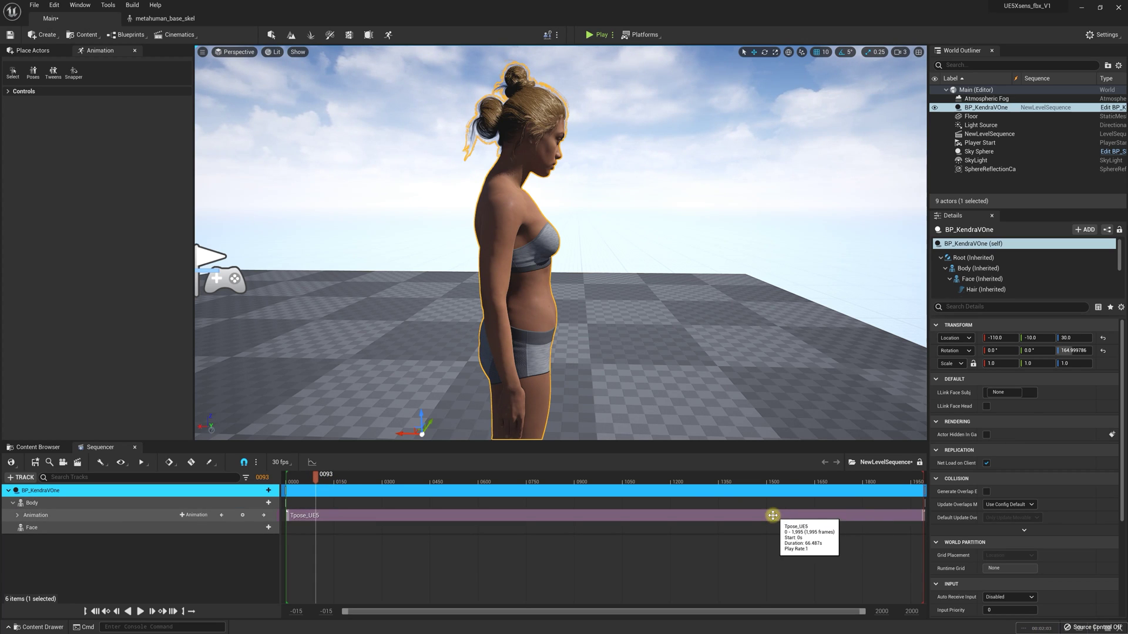
- In the level sequence, swap the animation of the MetaHuman's body section to Tpose_UE6
{"action": "right_click", "coordinate": [776, 517]}
{"action": "mouse_move", "coordinate": [809, 274]}
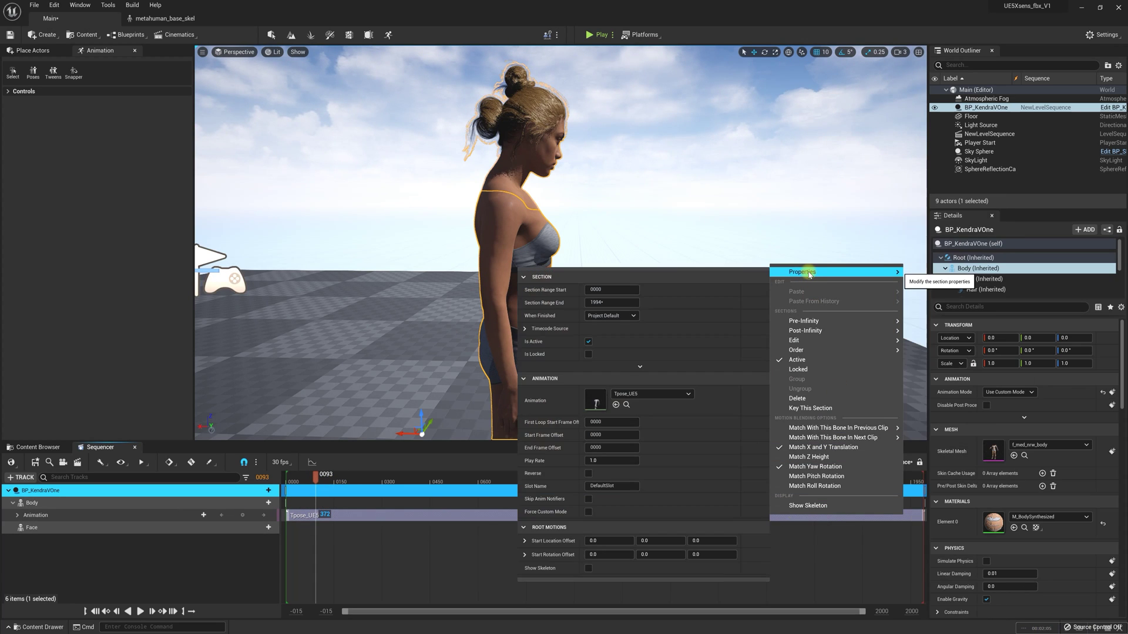
{"action": "left_click", "coordinate": [660, 394]}
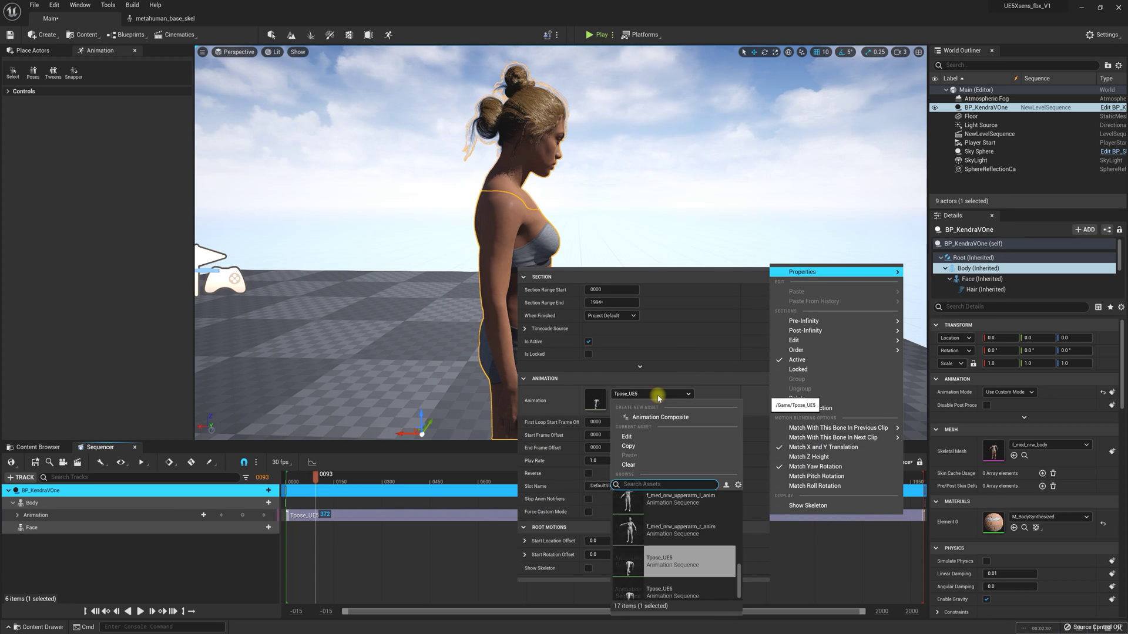
{"action": "left_click", "coordinate": [666, 589]}
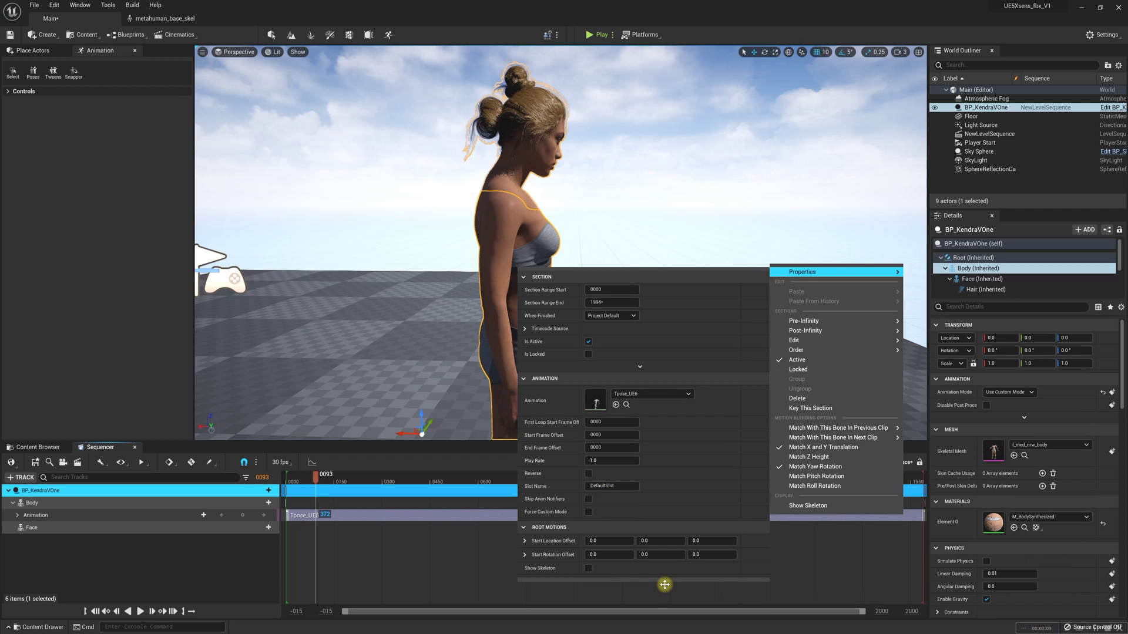
{"action": "left_click", "coordinate": [398, 551]}
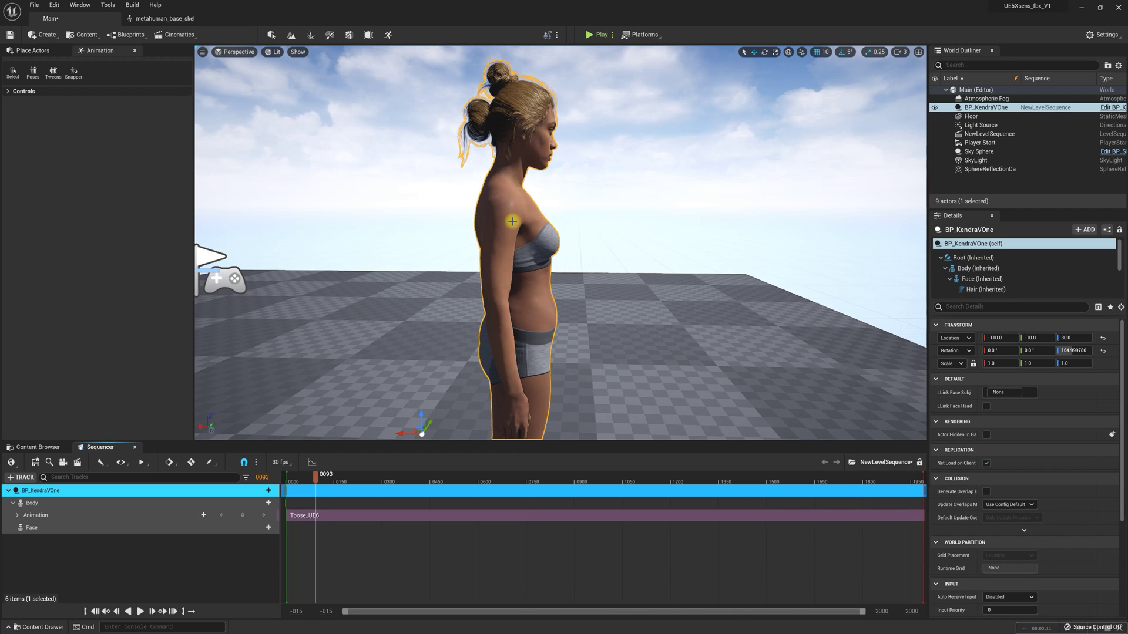
- Play the level sequence and examine the MetaHuman's head and arm poses from the front and close up
{"action": "key", "text": "d"}
{"action": "right_click_drag", "start_coordinate": [514, 399], "coordinate": [430, 400]}
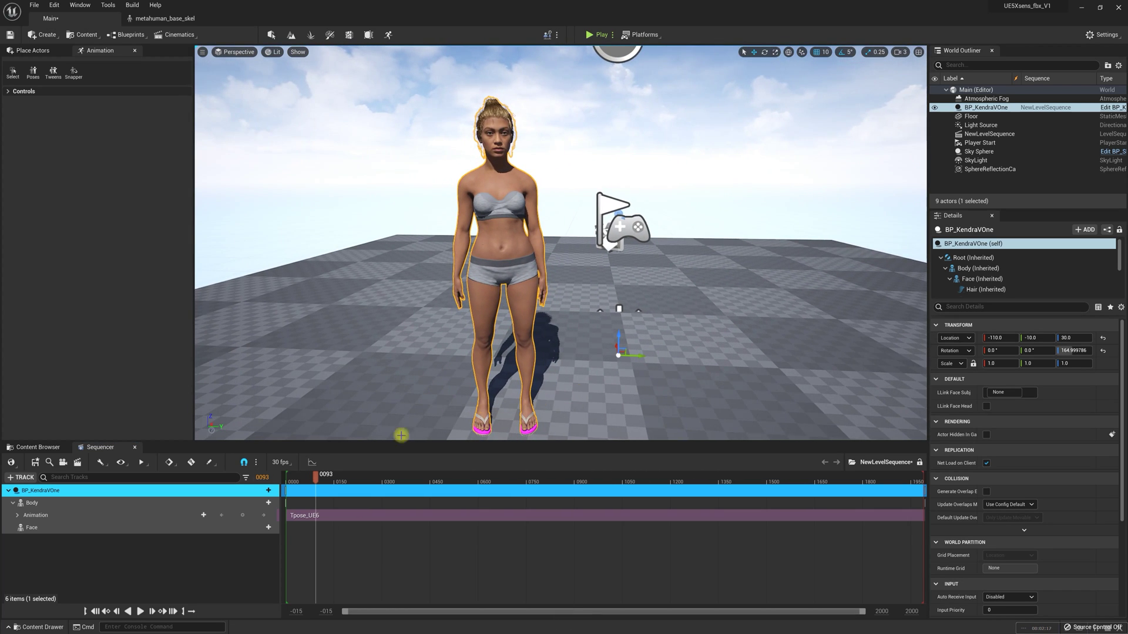
{"action": "left_click", "coordinate": [139, 611]}
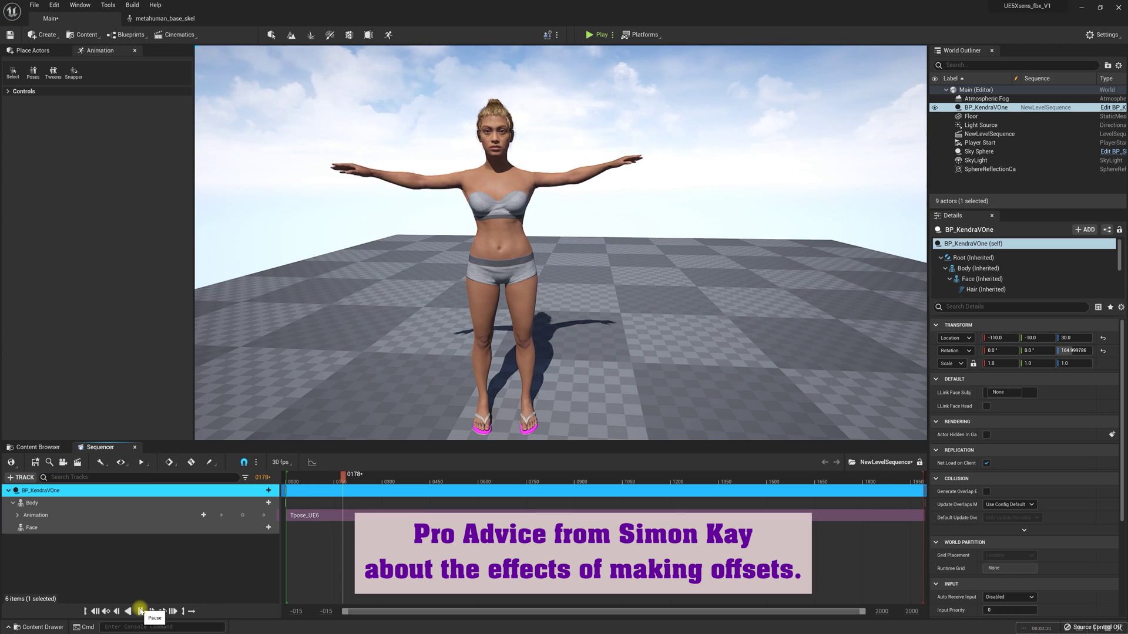
{"action": "mouse_move", "coordinate": [547, 378]}
{"action": "right_mouse_down"}
{"action": "mouse_move", "coordinate": [705, 370]}
{"action": "mouse_move", "coordinate": [567, 370]}
{"action": "right_mouse_up"}
{"action": "key", "text": "a"}
{"action": "key", "text": "d"}
{"action": "key", "text": "w"}
{"action": "right_click_drag", "start_coordinate": [504, 176], "coordinate": [652, 302]}
{"action": "key", "text": "s"}
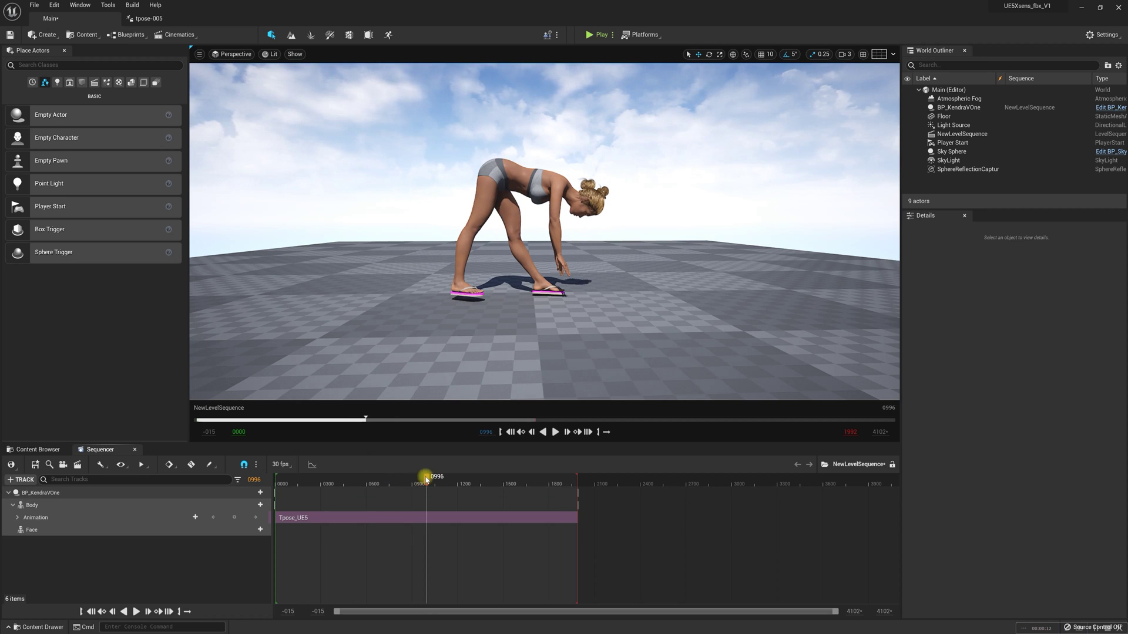
- Scrub through the sequence to compare the MetaHuman's bending poses and foot placement with the Xsens puppet
{"action": "left_click_drag", "start_coordinate": [440, 483], "coordinate": [526, 479]}
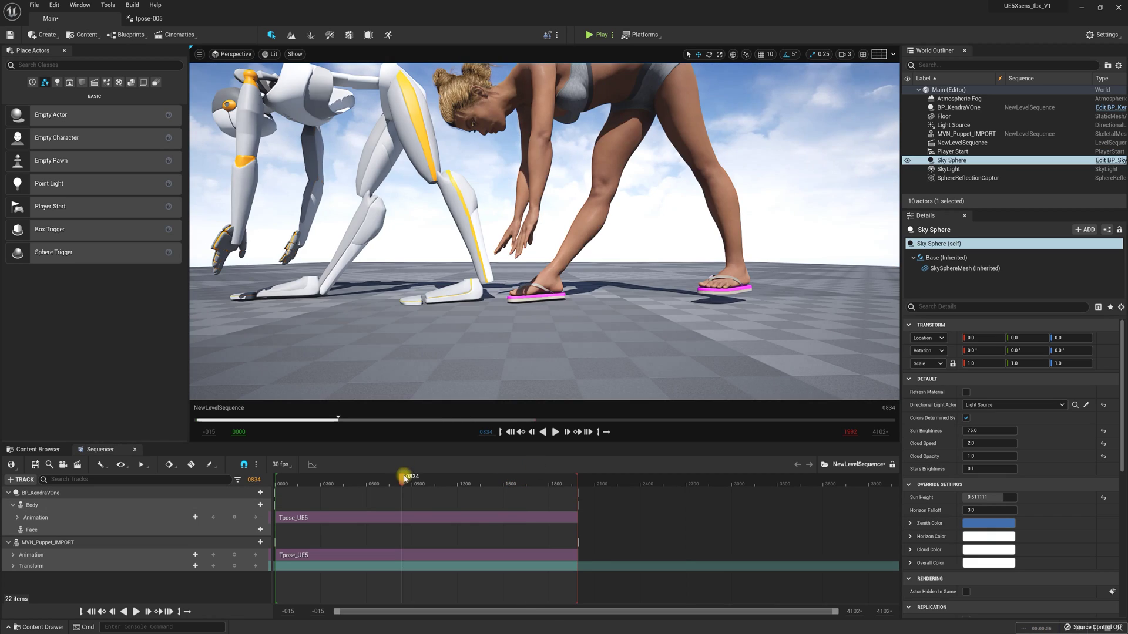
{"action": "left_click_drag", "start_coordinate": [403, 479], "coordinate": [491, 469]}
{"action": "right_click_drag", "start_coordinate": [509, 339], "coordinate": [528, 334]}
{"action": "key", "text": "e"}
{"action": "left_click_drag", "start_coordinate": [485, 479], "coordinate": [533, 479]}
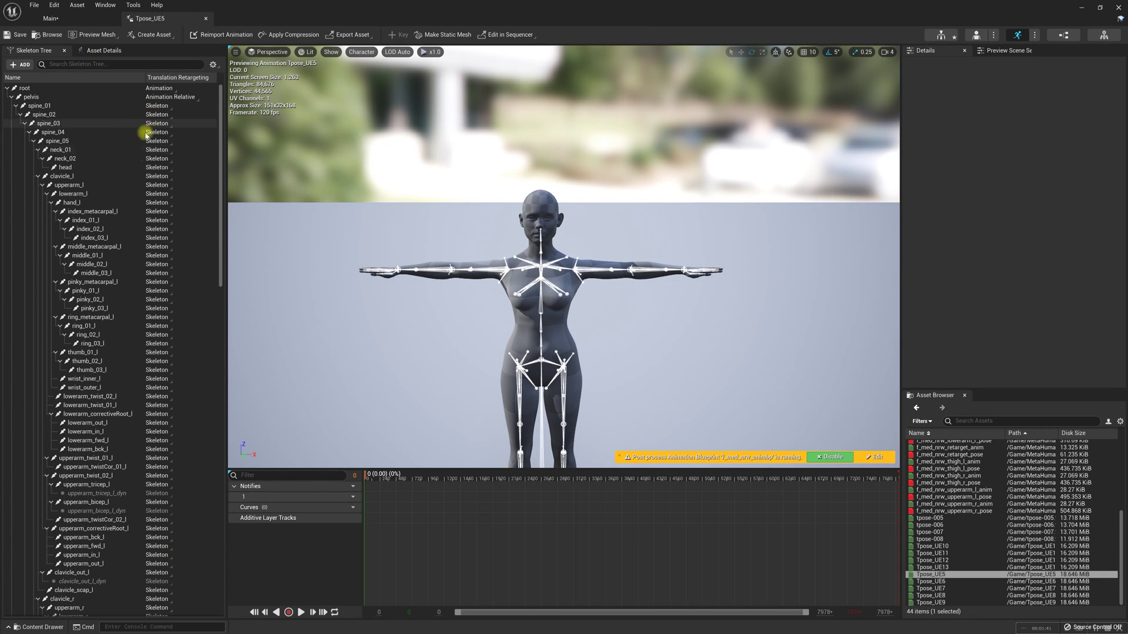
- In the Tpose_UE5 skeleton tree, recursively set translation retargeting of upperarm_correctiveRoot_l to AnimationRelative
{"action": "left_click", "coordinate": [116, 414]}
{"action": "scroll", "coordinate": [108, 455], "scroll_direction": "down", "scroll_amount": 3}
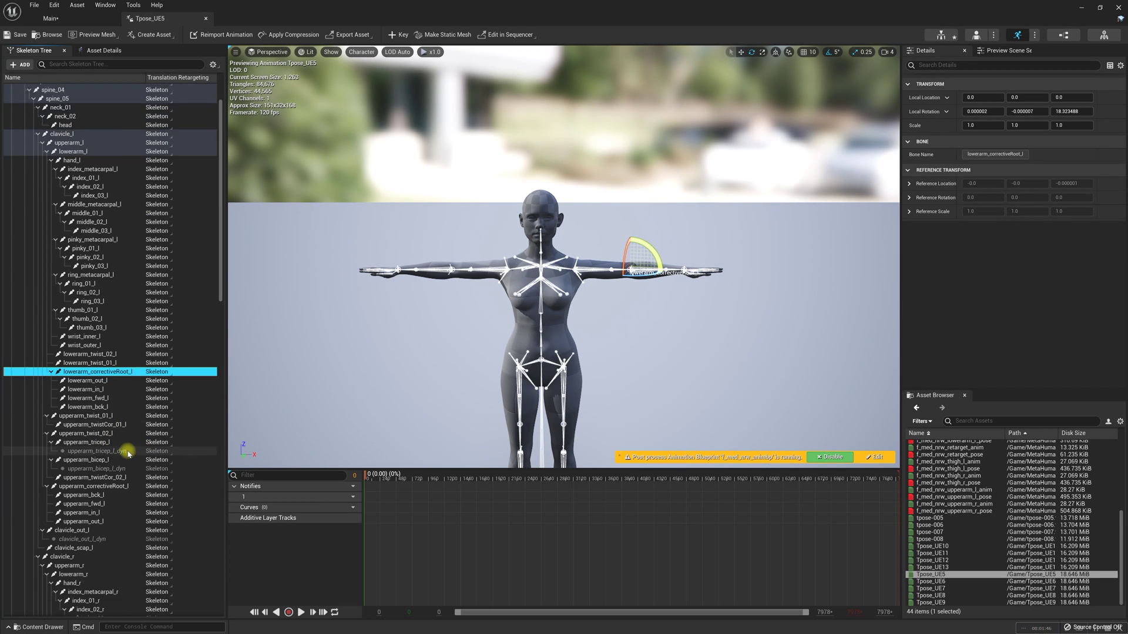
{"action": "left_click", "coordinate": [106, 459]}
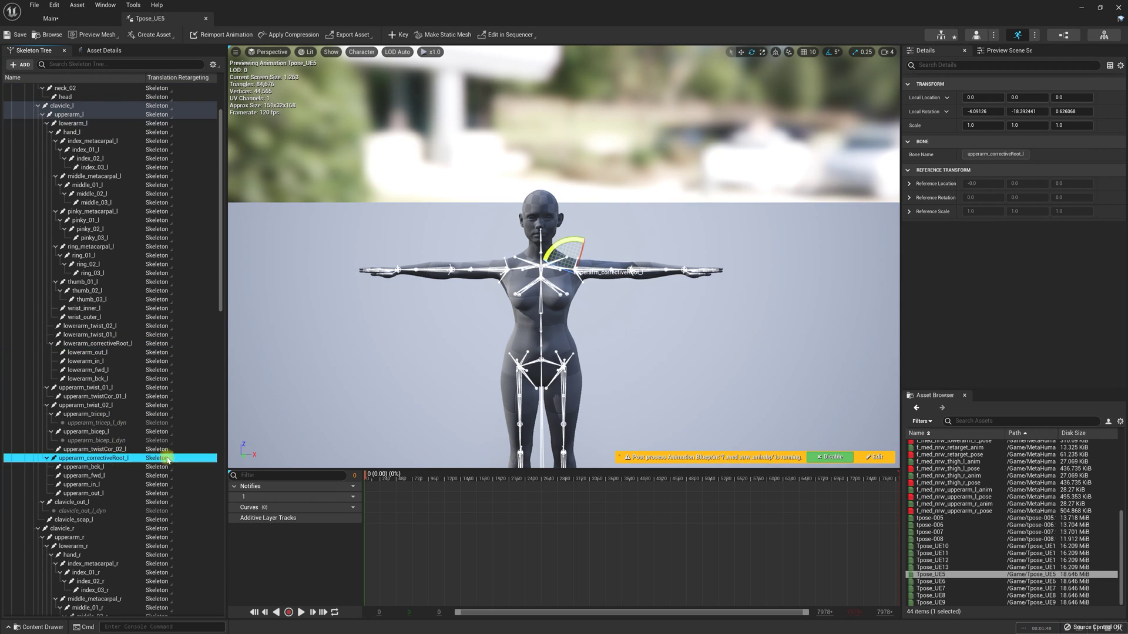
{"action": "right_click_drag", "start_coordinate": [615, 389], "coordinate": [570, 357]}
{"action": "key", "text": "q"}
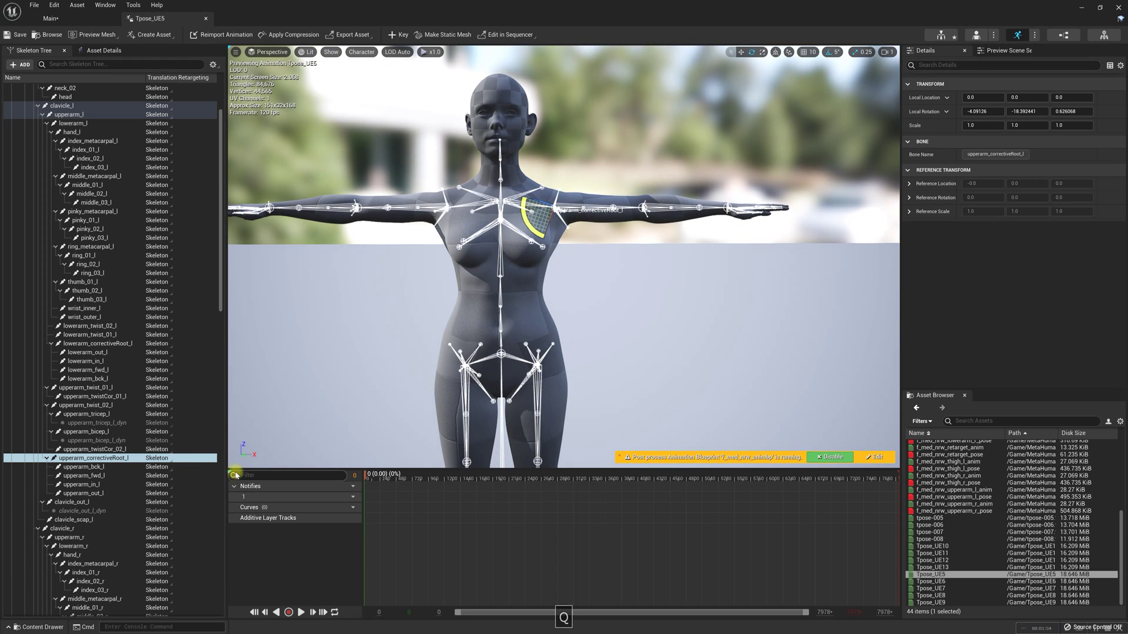
{"action": "right_click", "coordinate": [162, 459]}
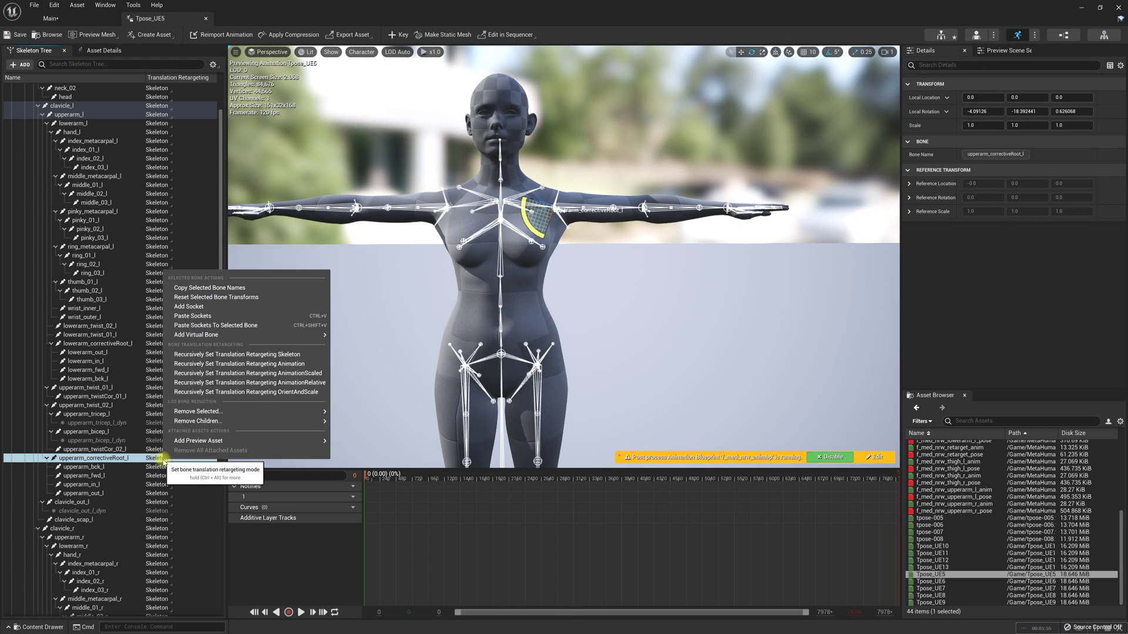
{"action": "left_click", "coordinate": [281, 383]}
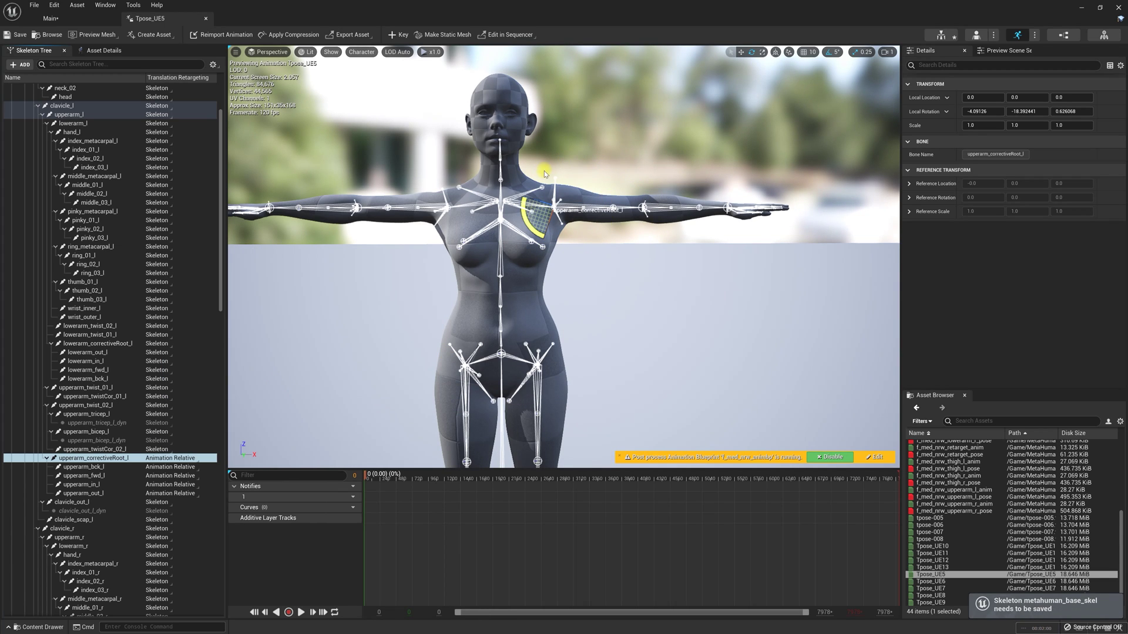
- Recursively set translation retargeting of the upperarm_correctiveRoot_r bone to AnimationRelative
{"action": "scroll", "coordinate": [196, 470], "scroll_direction": "down", "scroll_amount": 5}
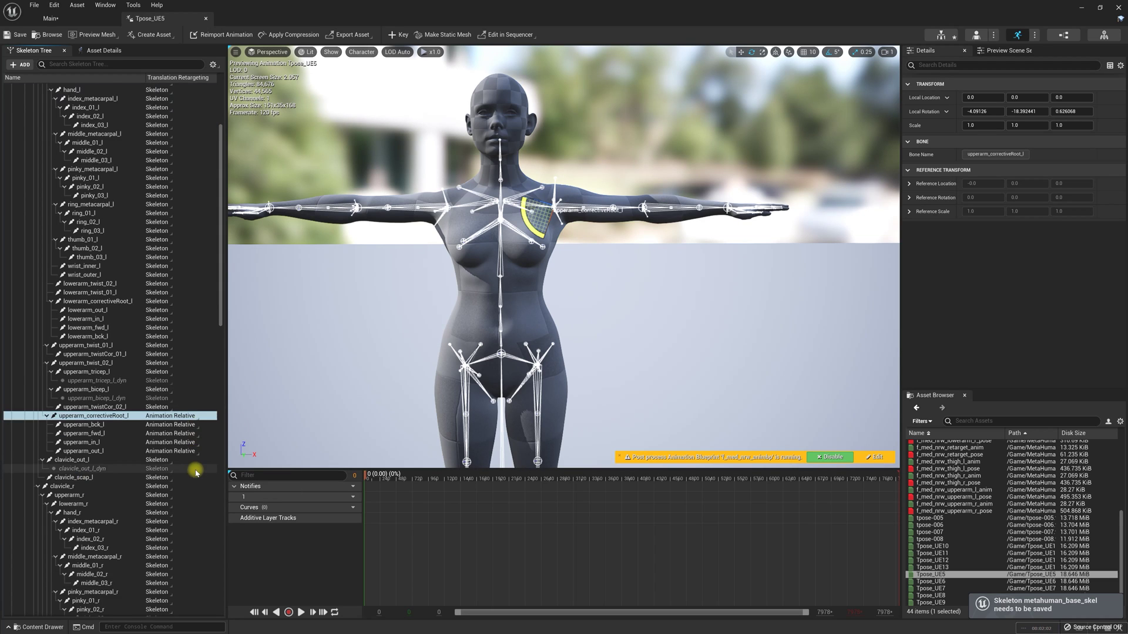
{"action": "scroll", "coordinate": [196, 470], "scroll_direction": "down", "scroll_amount": 12}
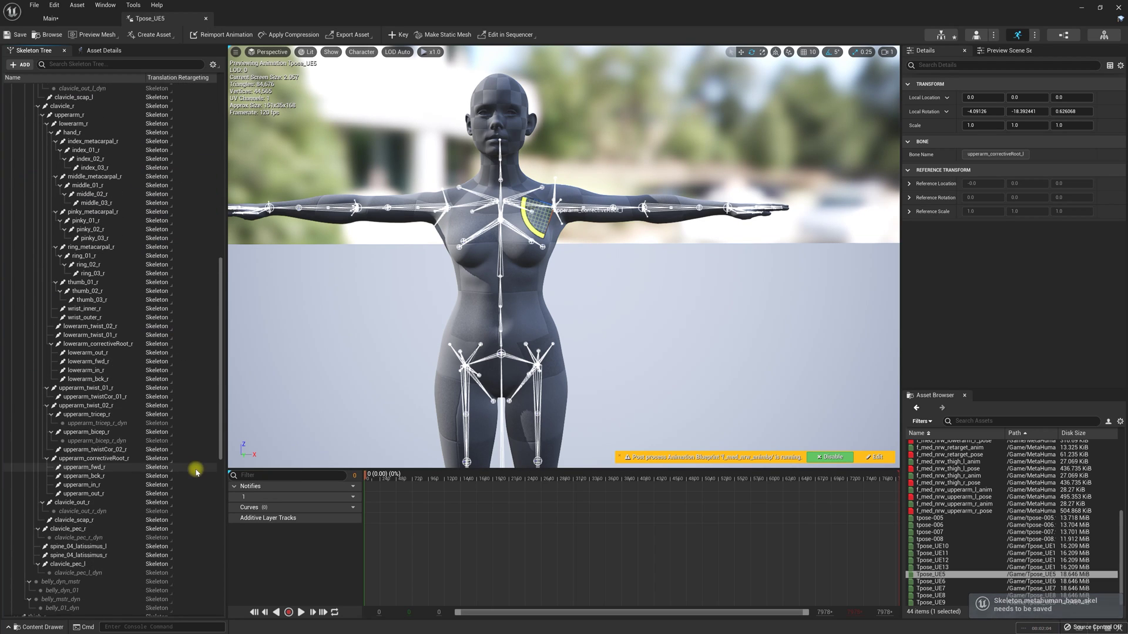
{"action": "right_click", "coordinate": [120, 460]}
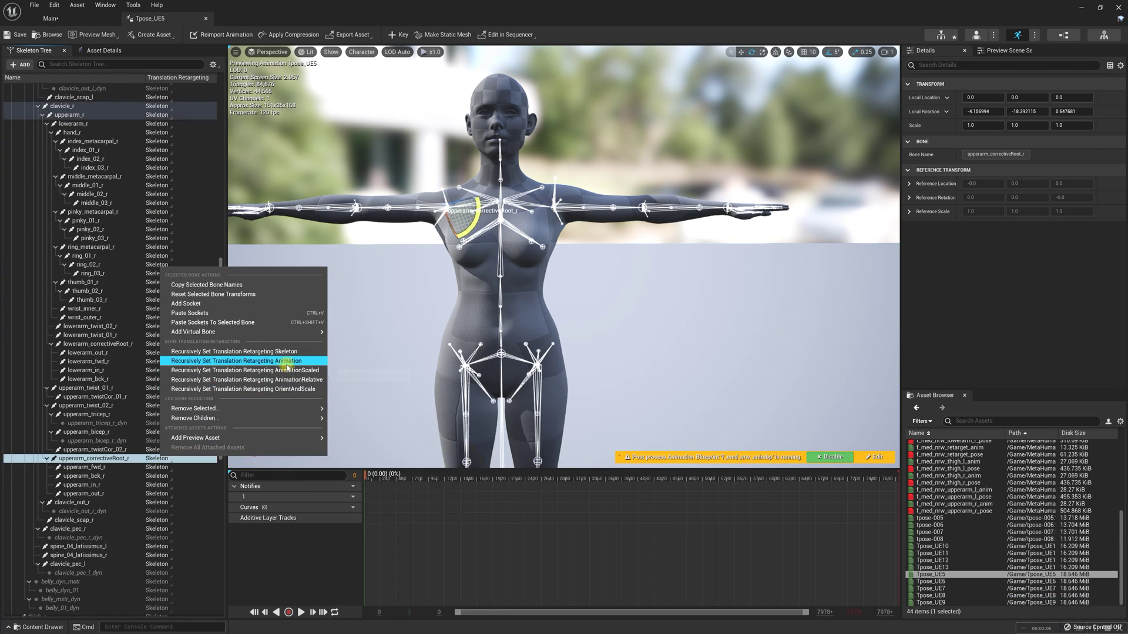
{"action": "left_click", "coordinate": [285, 379]}
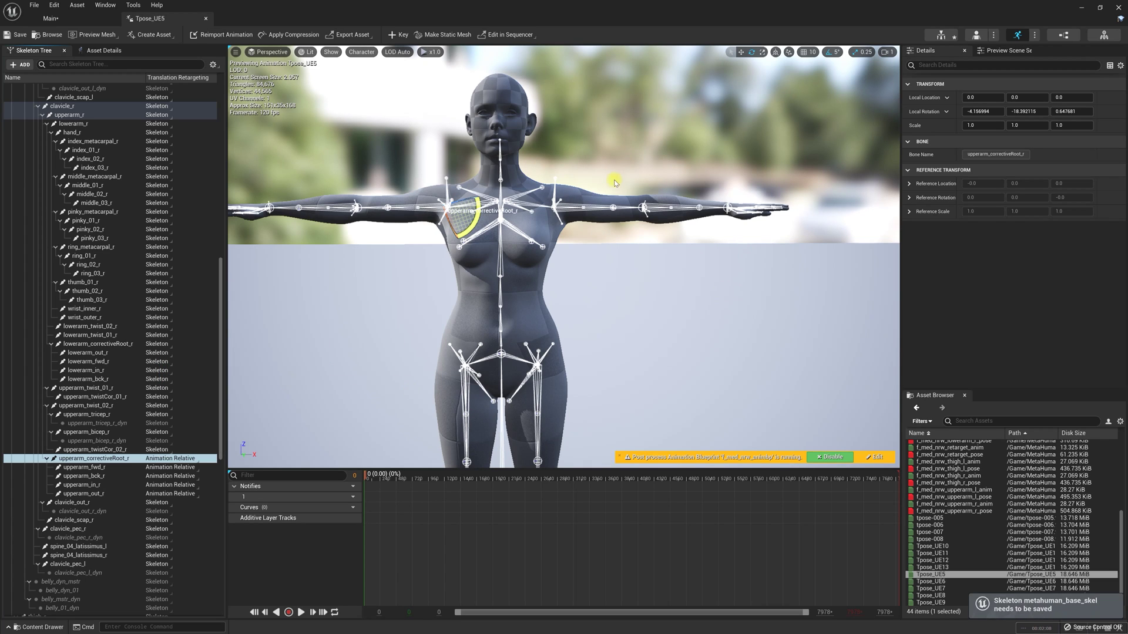
- Recursively set translation retargeting of the thigh_r bone to AnimationRelative
{"action": "right_click_drag", "start_coordinate": [633, 381], "coordinate": [548, 136]}
{"action": "key", "text": "s"}
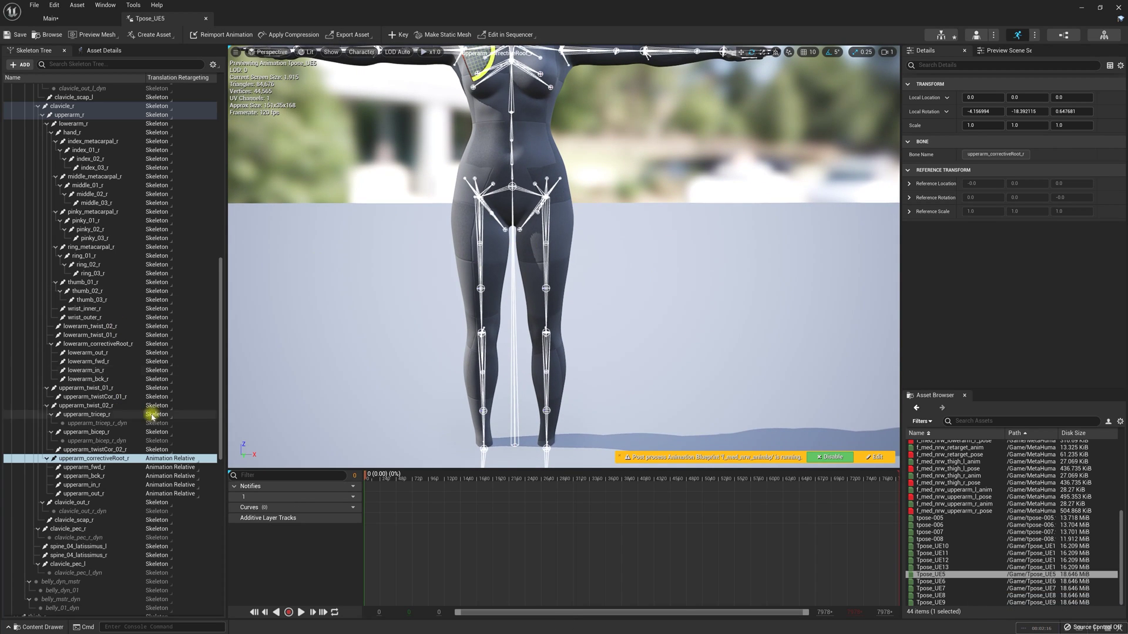
{"action": "scroll", "coordinate": [165, 410], "scroll_direction": "down", "scroll_amount": 10}
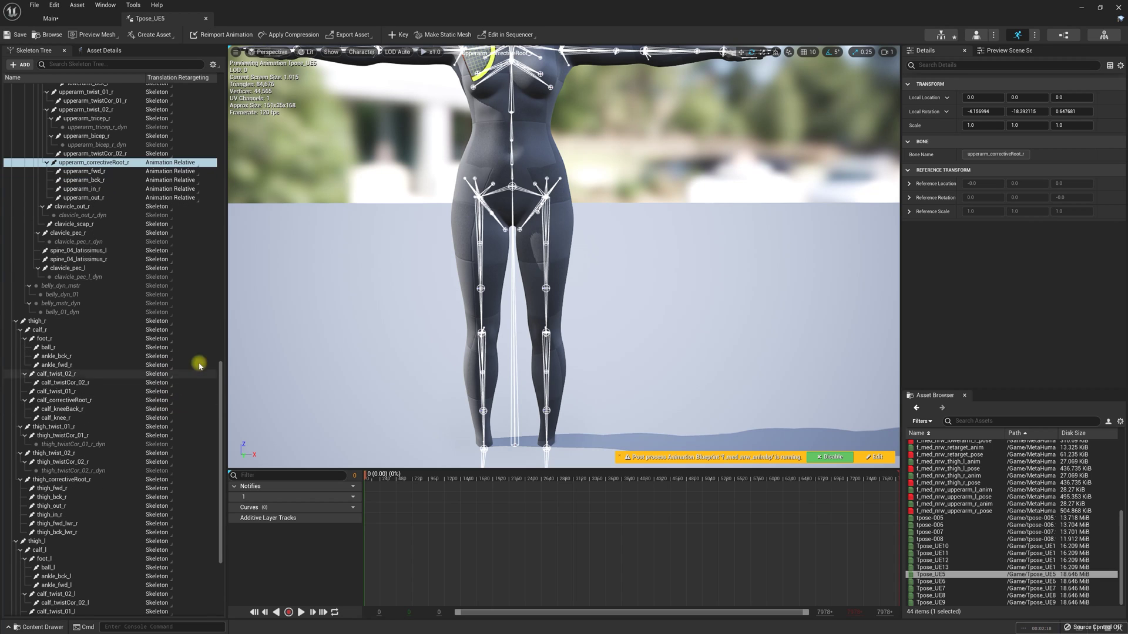
{"action": "key", "text": "q"}
{"action": "right_click_drag", "start_coordinate": [624, 419], "coordinate": [478, 421]}
{"action": "right_click_drag", "start_coordinate": [635, 418], "coordinate": [633, 415]}
{"action": "right_click_drag", "start_coordinate": [522, 244], "coordinate": [504, 168]}
{"action": "key", "text": "s"}
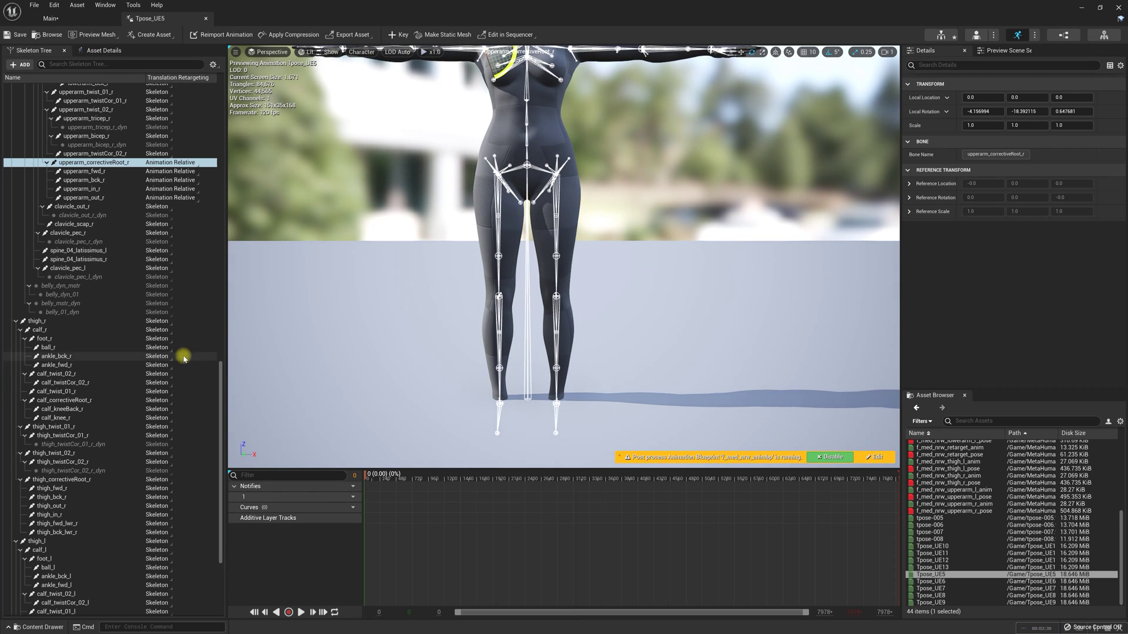
{"action": "right_click", "coordinate": [165, 322]}
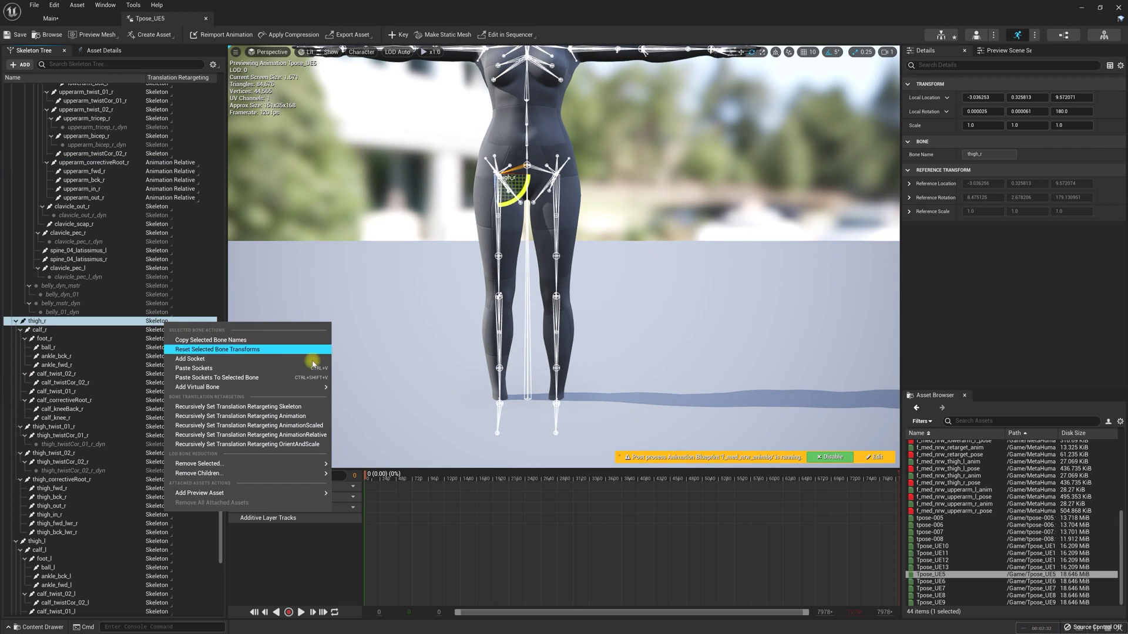
{"action": "left_click", "coordinate": [280, 435]}
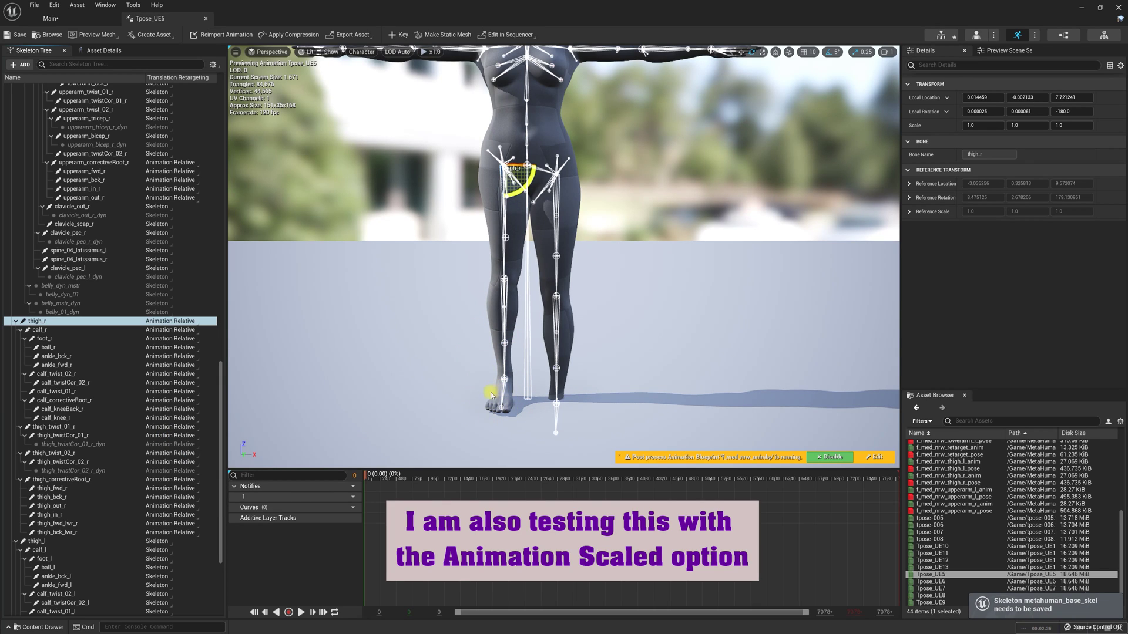
- Recursively set translation retargeting of the thigh_l bone to AnimationRelative
{"action": "left_click", "coordinate": [547, 173]}
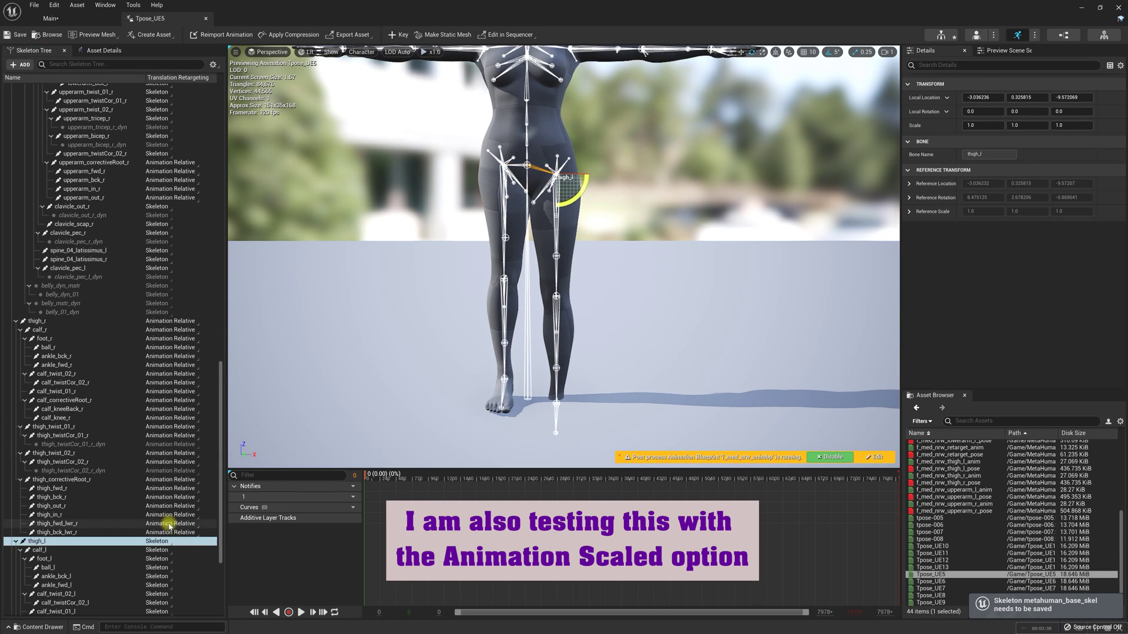
{"action": "right_click", "coordinate": [156, 541]}
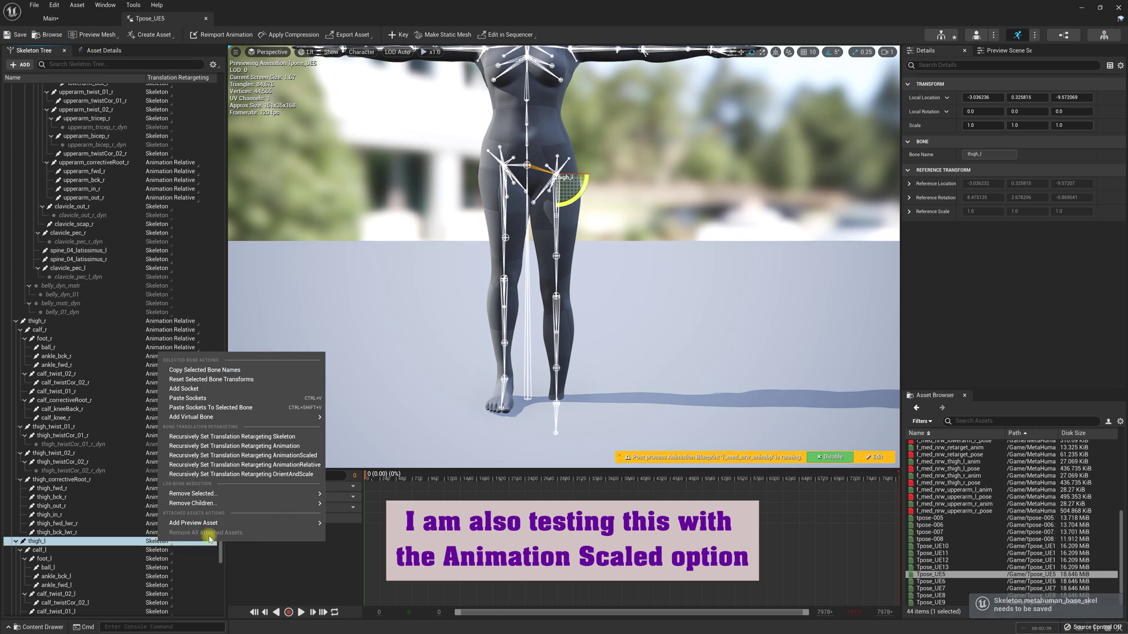
{"action": "left_click", "coordinate": [270, 464]}
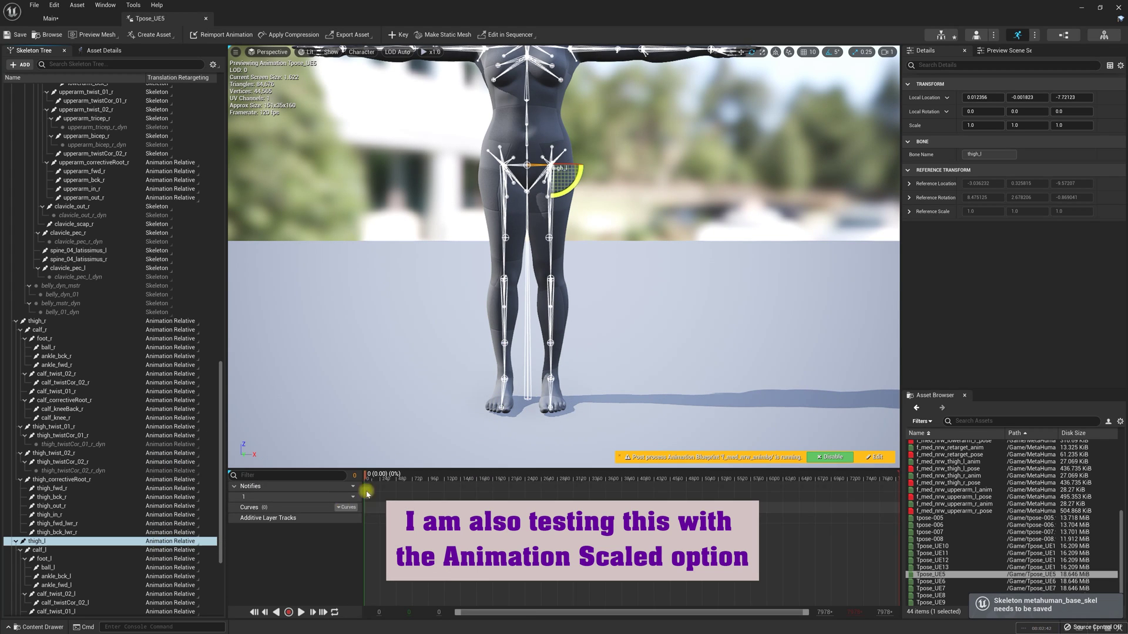
- Scrub the Tpose_UE5 animation to check the leg and foot poses, then compare the MetaHuman with the puppet in the level sequence
{"action": "left_click_drag", "start_coordinate": [368, 476], "coordinate": [582, 481]}
{"action": "key", "text": "w"}
{"action": "right_click_drag", "start_coordinate": [597, 380], "coordinate": [566, 264]}
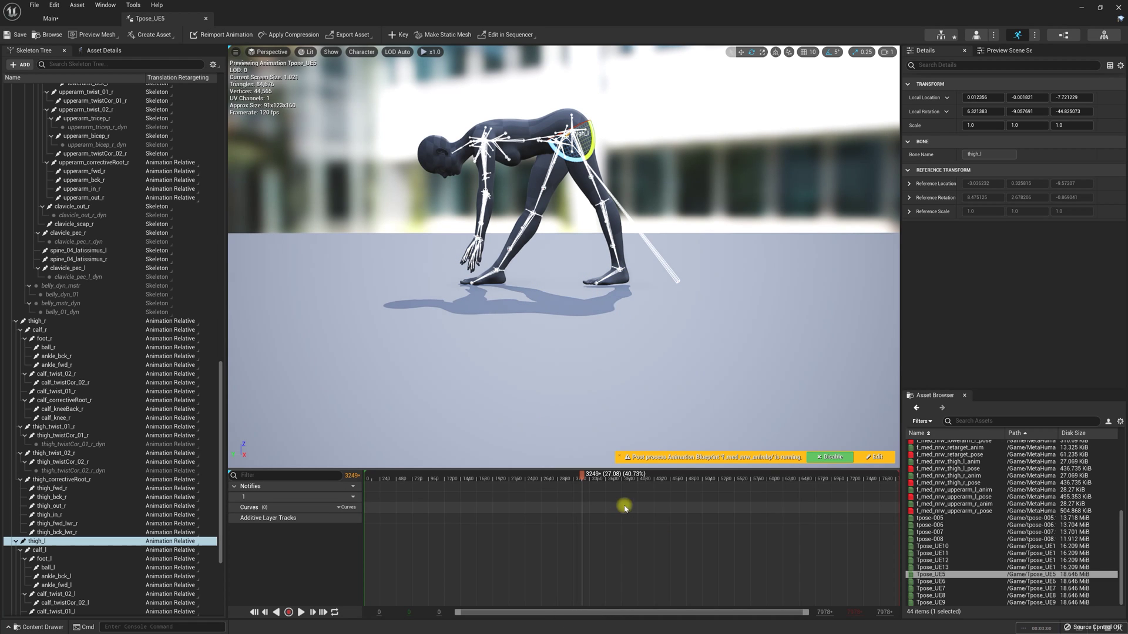
{"action": "left_click_drag", "start_coordinate": [583, 476], "coordinate": [654, 482]}
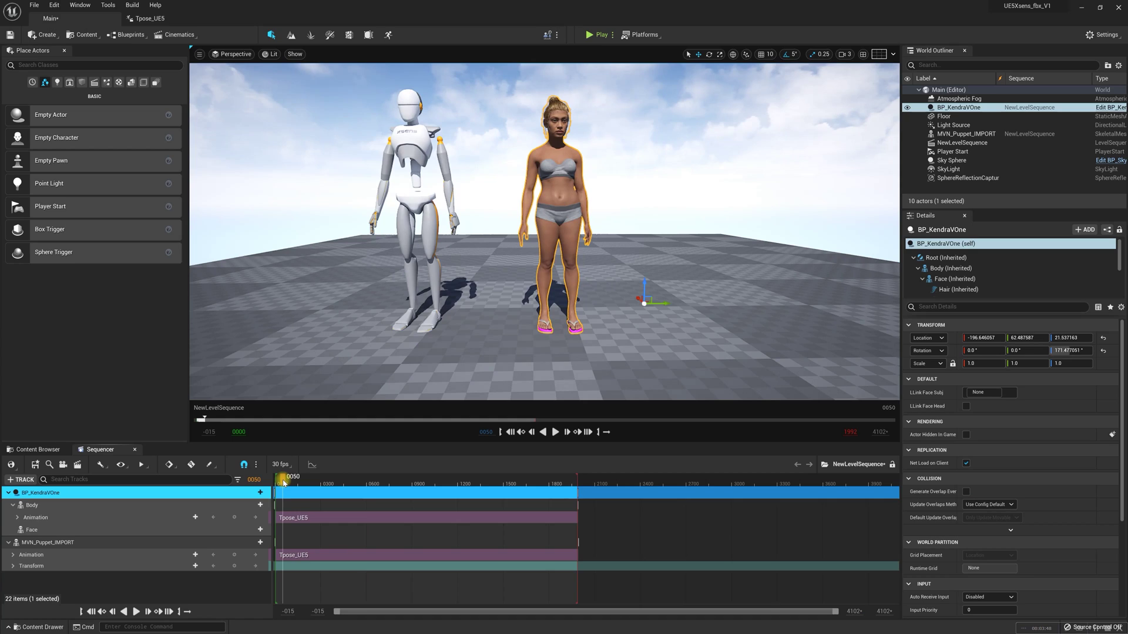
{"action": "left_click_drag", "start_coordinate": [283, 483], "coordinate": [286, 483]}
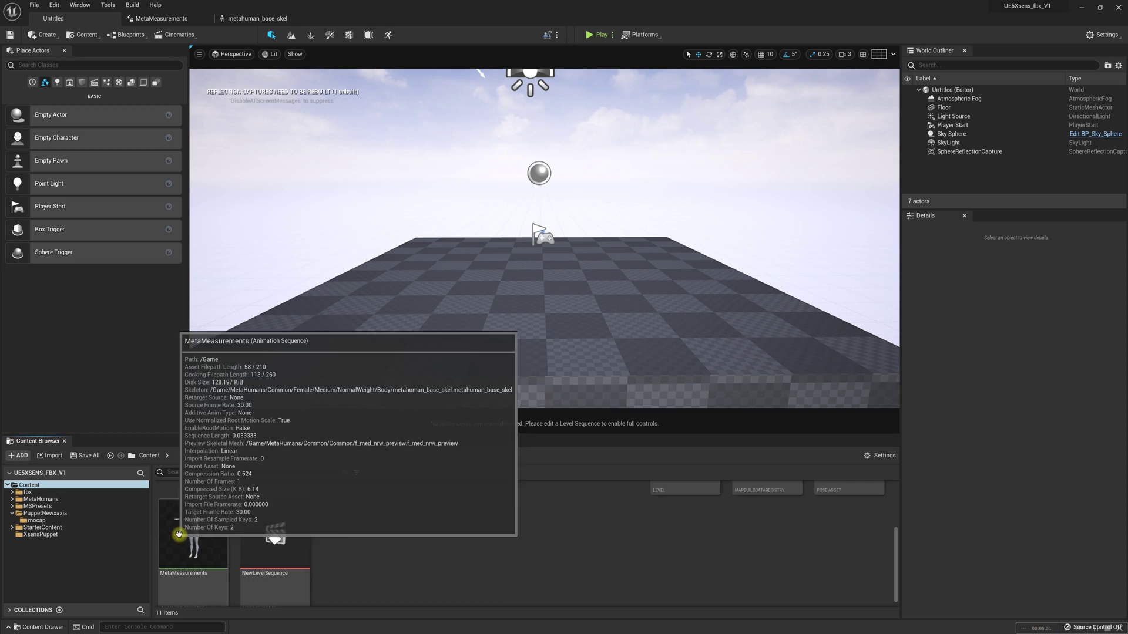
- Place the MetaMeasurements T-pose animation in the level and rotate the figure 90° to face the camera
{"action": "left_click_drag", "start_coordinate": [194, 535], "coordinate": [379, 341]}
{"action": "key", "text": "space"}
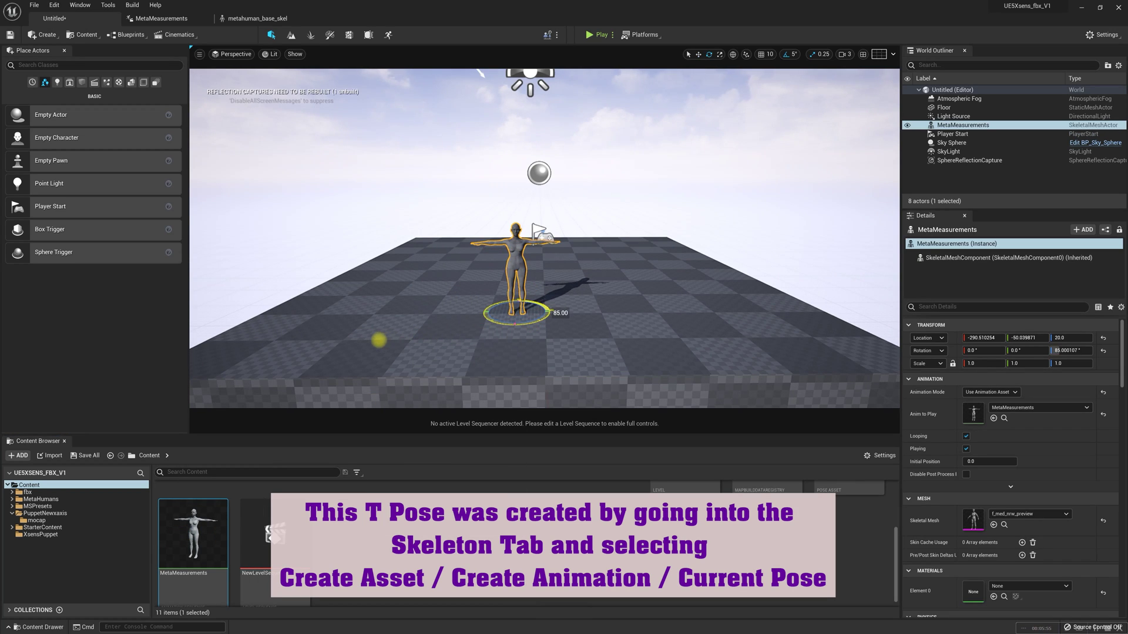
{"action": "key", "text": "f"}
- Turn on the viewport's developer display of Bones to show the skeleton on the T-pose figure
{"action": "left_click", "coordinate": [295, 53]}
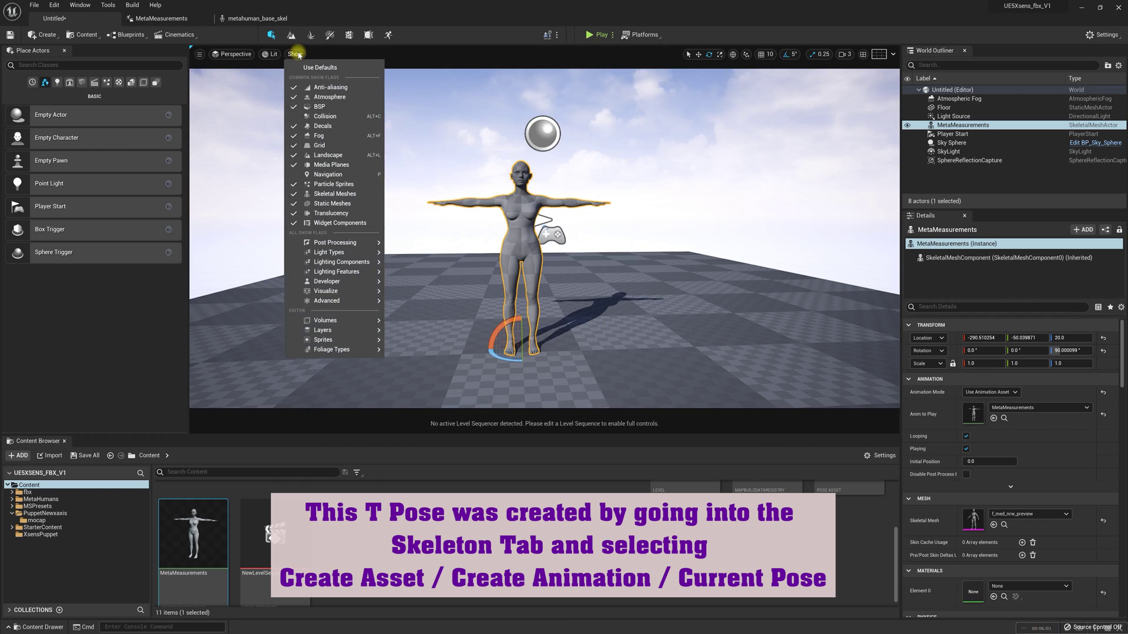
{"action": "mouse_move", "coordinate": [352, 281]}
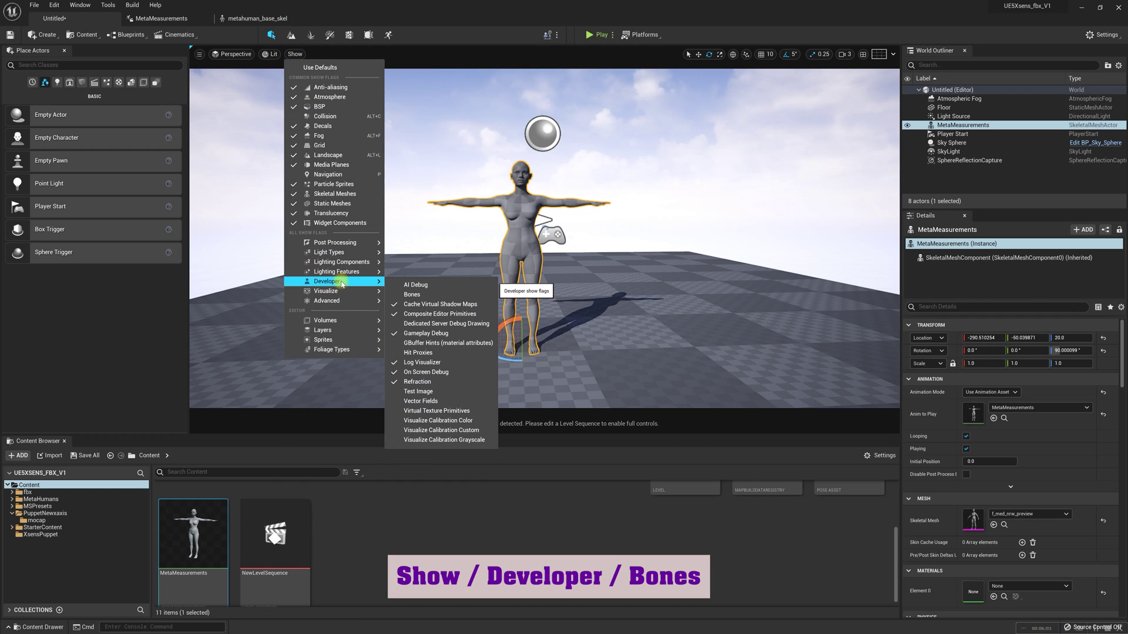
{"action": "left_click", "coordinate": [411, 294]}
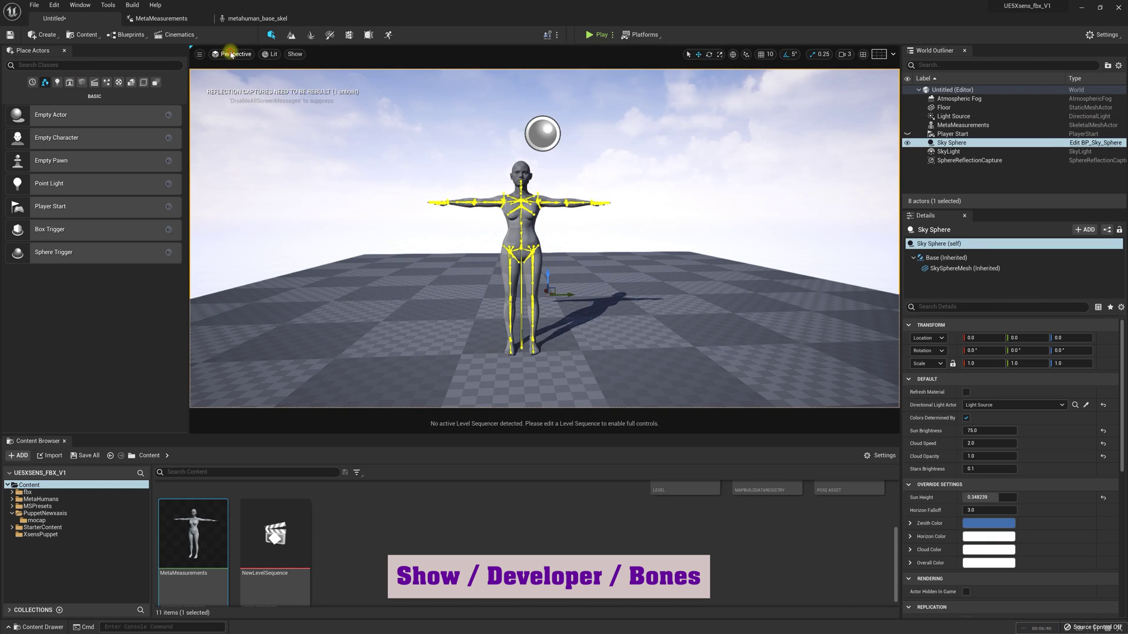
- Switch the viewport to the orthographic Front view and measure a vertical distance on the T-pose figure
{"action": "left_click", "coordinate": [231, 55]}
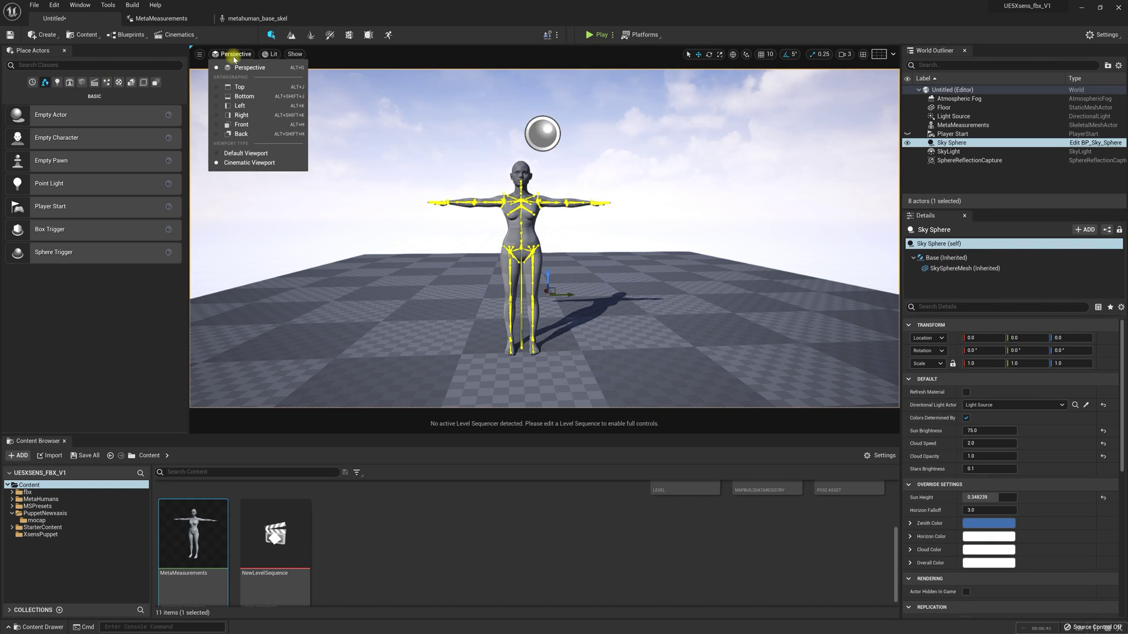
{"action": "left_click", "coordinate": [241, 121]}
{"action": "right_click_drag", "start_coordinate": [529, 275], "coordinate": [584, 259]}
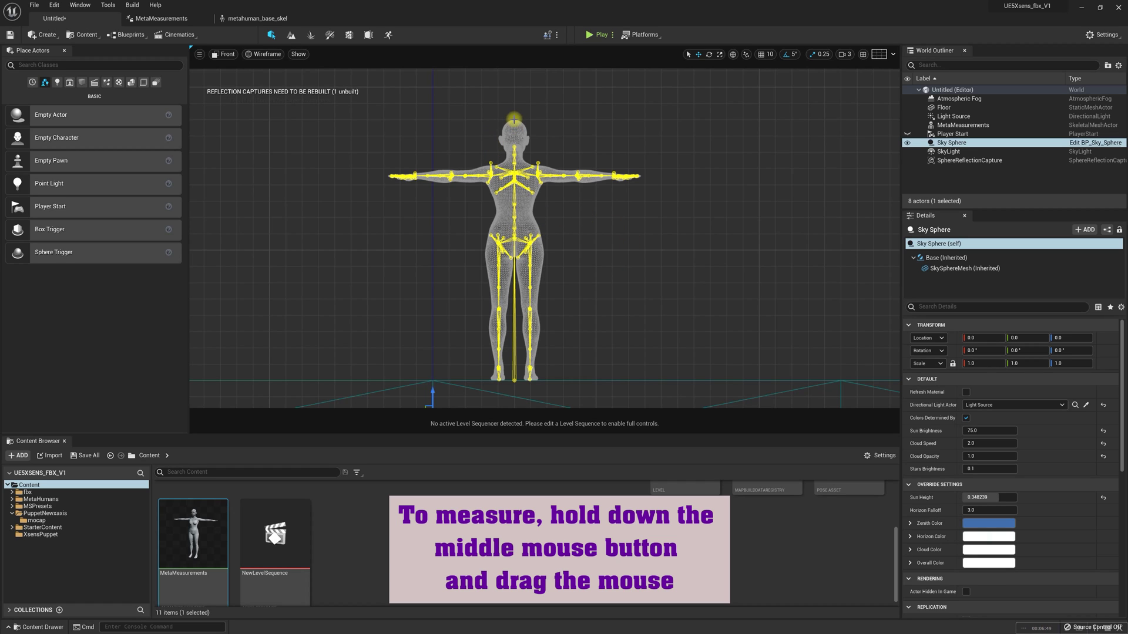
{"action": "middle_click_drag", "start_coordinate": [510, 337], "coordinate": [513, 382]}
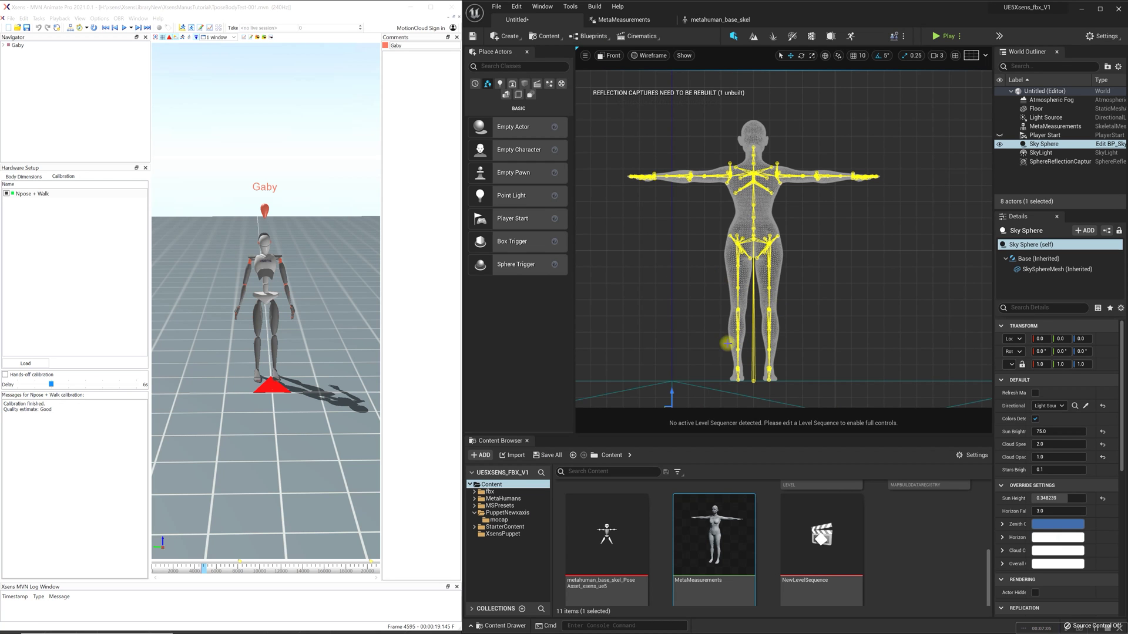
- Switch to Xsens MVN Animate, show the subject's body dimensions, and measure the MetaHuman's full height in Unreal for comparison
{"action": "left_click", "coordinate": [298, 317]}
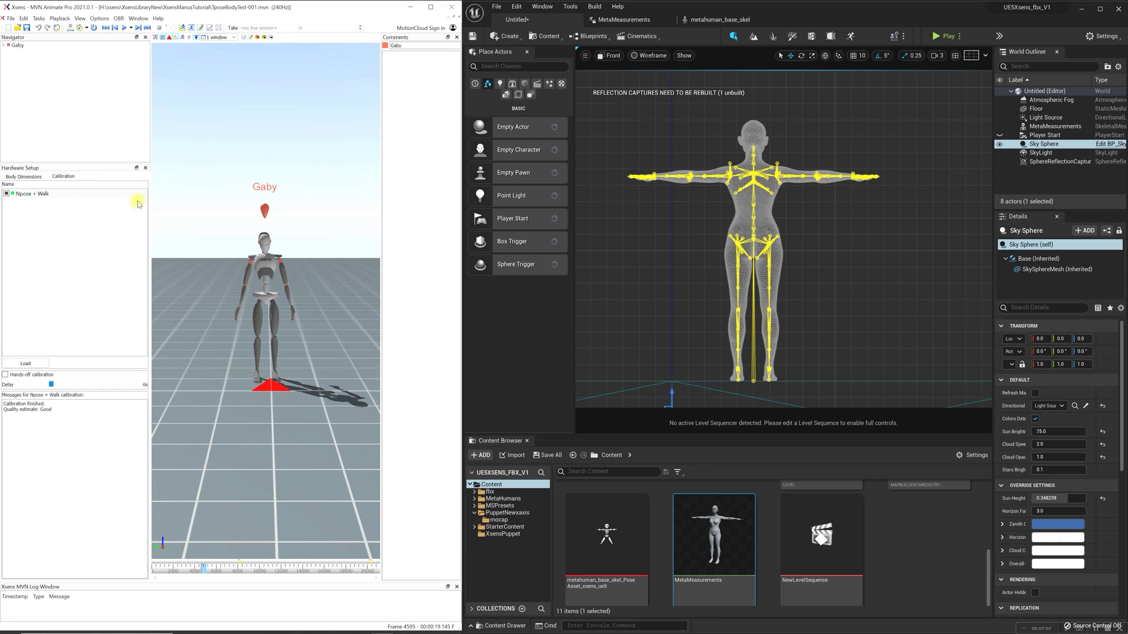
{"action": "left_click", "coordinate": [28, 177]}
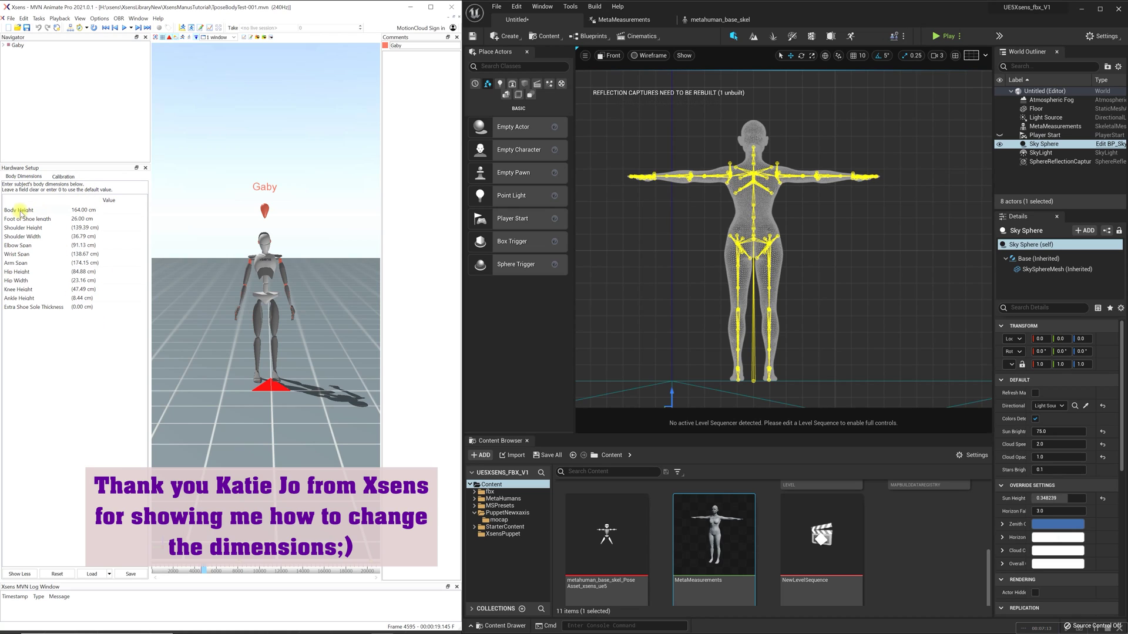
{"action": "middle_click_drag", "start_coordinate": [752, 120], "coordinate": [756, 383]}
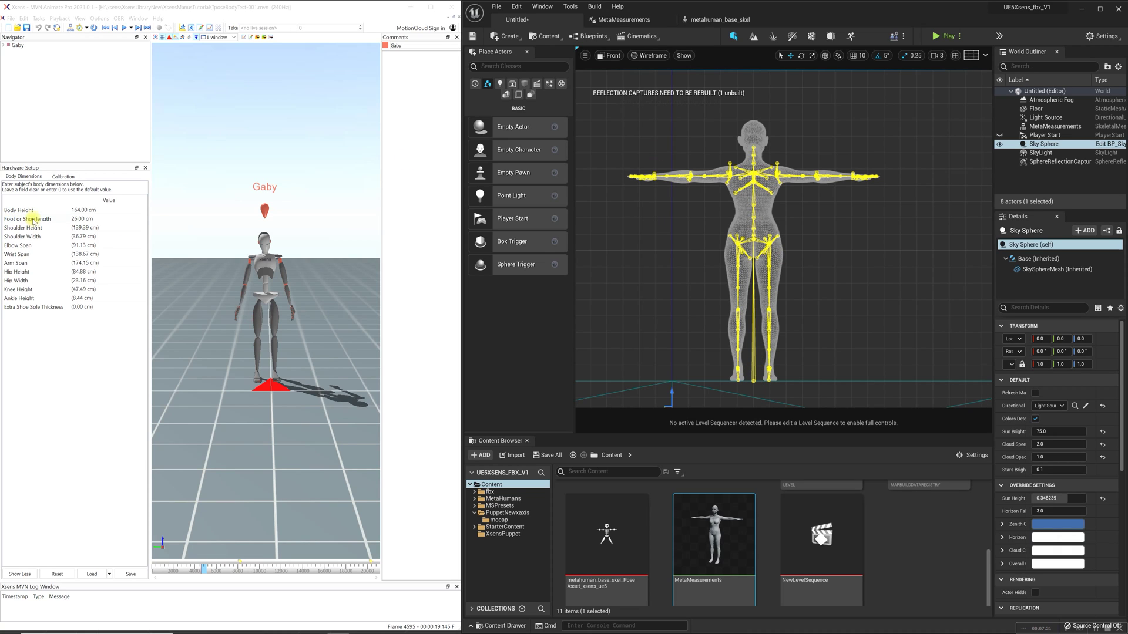
{"action": "left_click", "coordinate": [21, 254]}
- Copy the current selection to a new MVN file and show the body dimensions there
{"action": "left_click", "coordinate": [24, 18]}
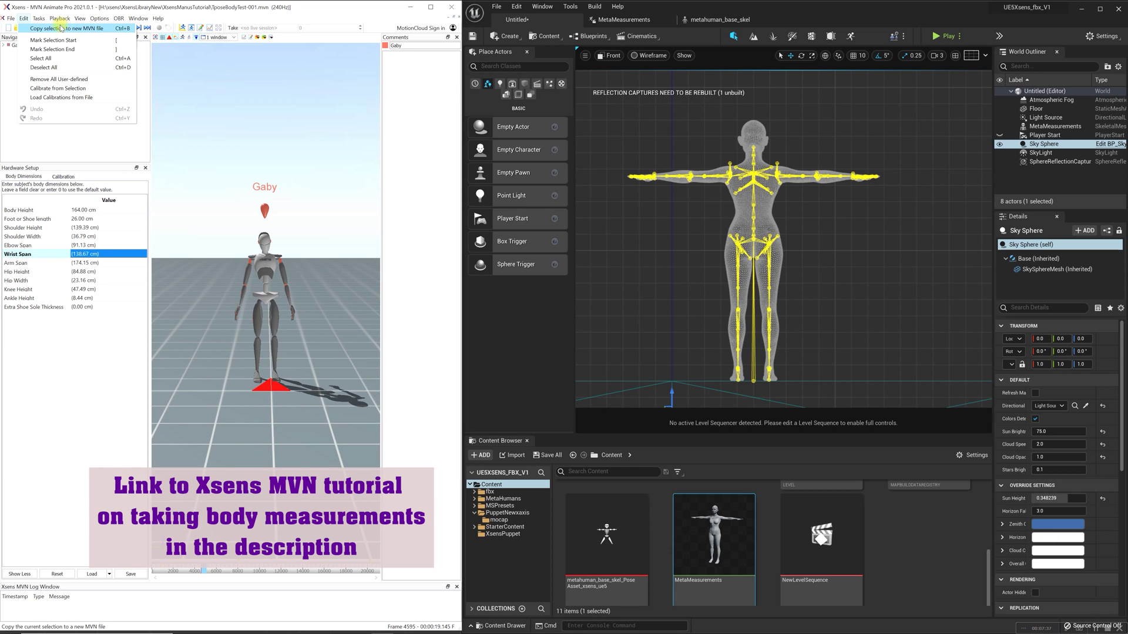
{"action": "left_click", "coordinate": [101, 28]}
{"action": "left_click", "coordinate": [23, 177]}
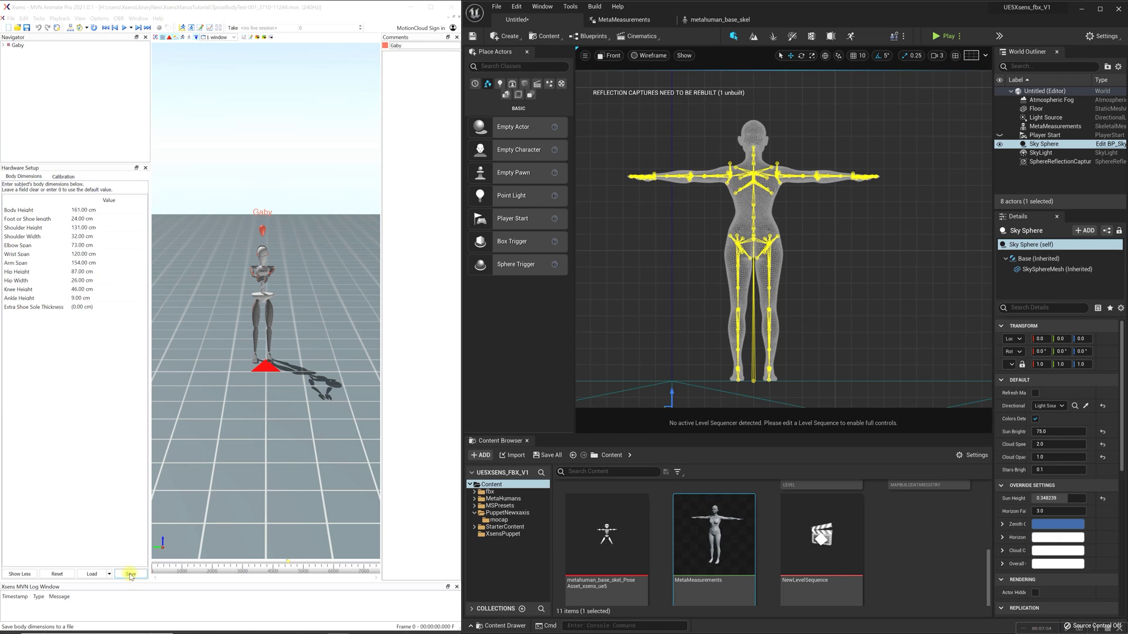
- Load the saved Meta_f_n_correct body dimensions file onto the subject, setting the body height to 160 cm
{"action": "left_click", "coordinate": [110, 575]}
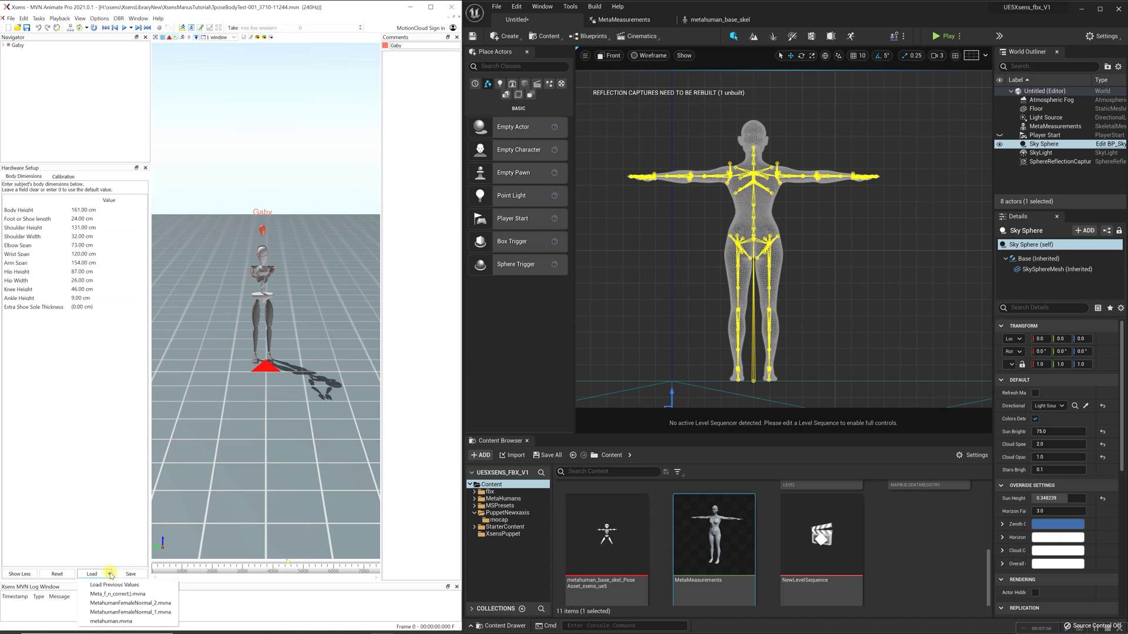
{"action": "left_click", "coordinate": [116, 622]}
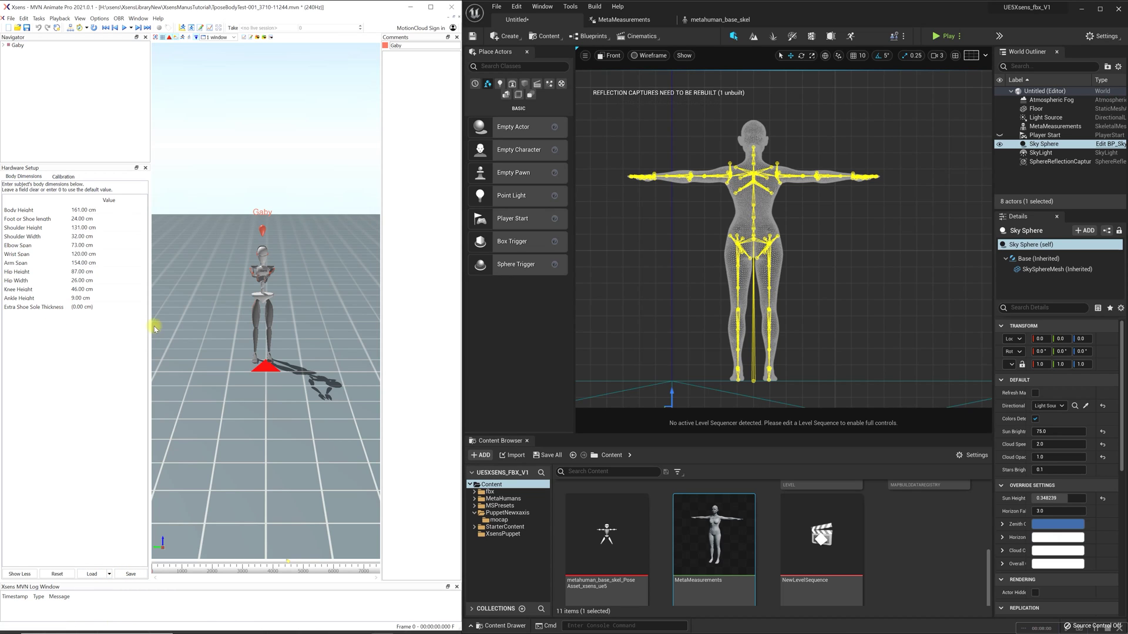
{"action": "left_click", "coordinate": [110, 575]}
{"action": "left_click", "coordinate": [113, 594]}
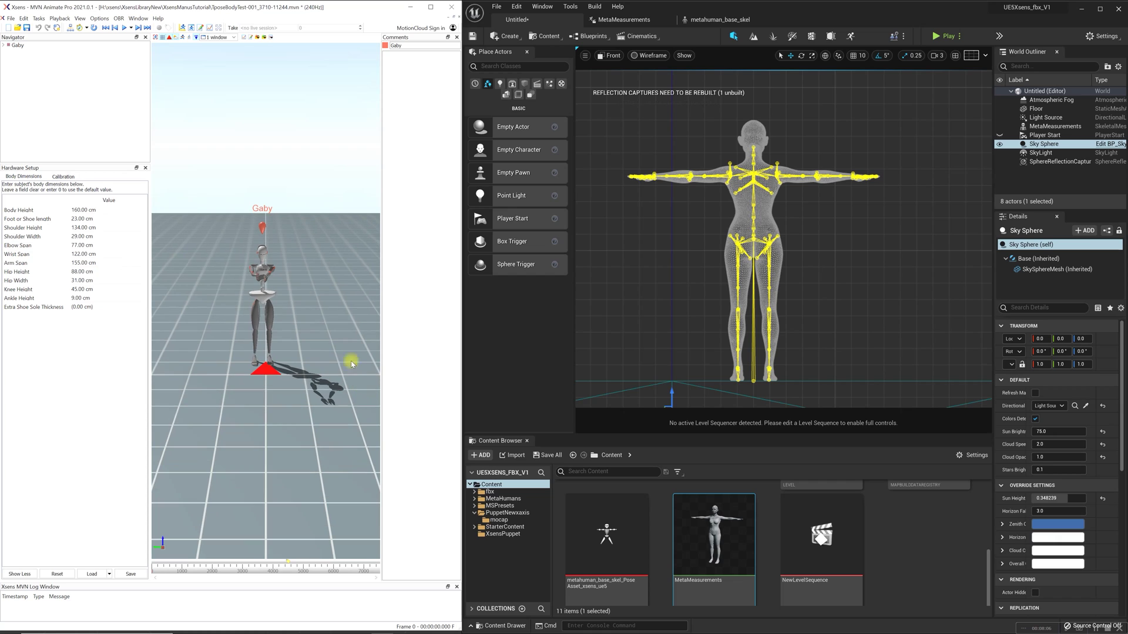
- Check the file reprocessing options, keeping HD (Slow) quality, and close the dialog
{"action": "left_click", "coordinate": [55, 28]}
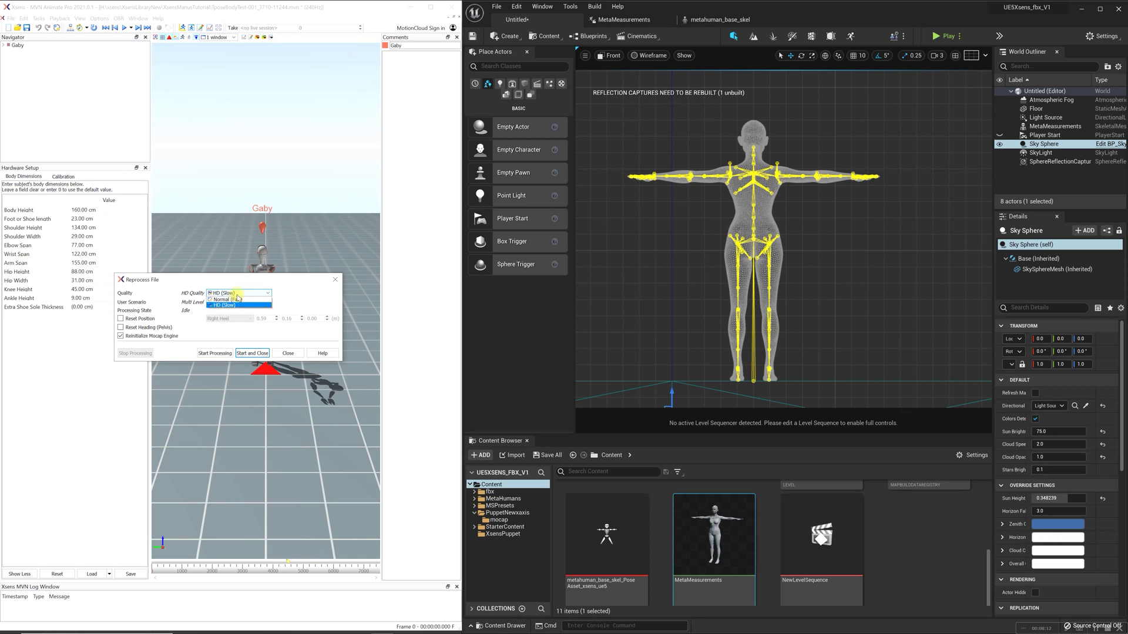
{"action": "left_click", "coordinate": [289, 310]}
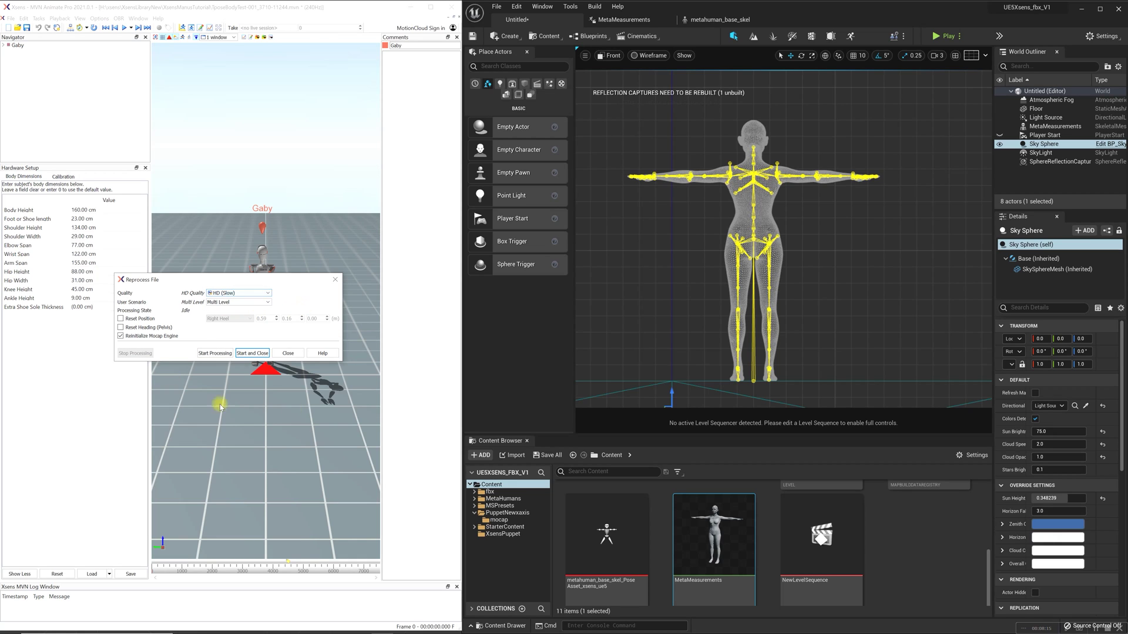
{"action": "left_click", "coordinate": [289, 353]}
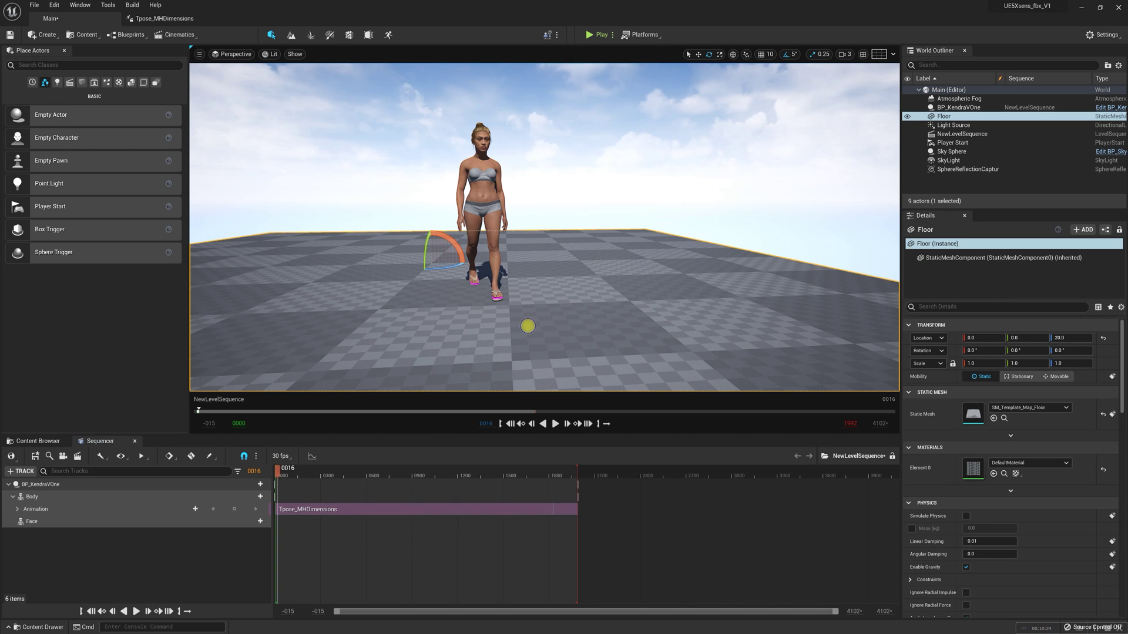
- Switch to the Unreal level sequence and scrub Tpose_MHDimensions to frame 274 to inspect the MetaHuman's T-pose up close
{"action": "left_click_drag", "start_coordinate": [527, 327], "coordinate": [528, 323]}
{"action": "left_click_drag", "start_coordinate": [278, 474], "coordinate": [316, 490]}
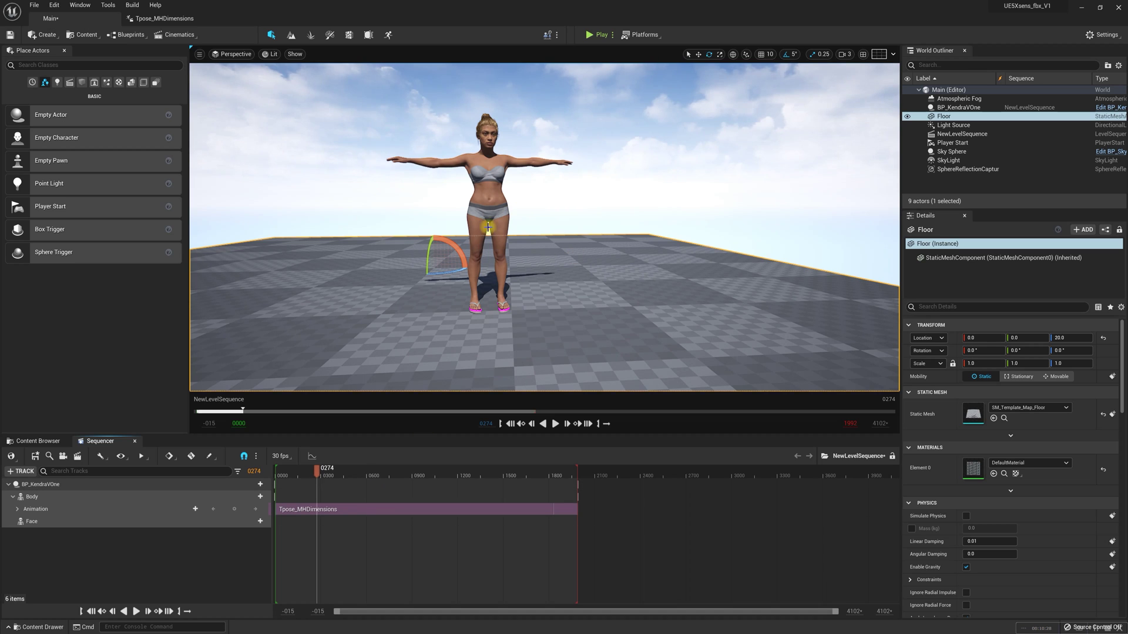
{"action": "key", "text": "w"}
{"action": "left_click_drag", "start_coordinate": [535, 342], "coordinate": [523, 291]}
{"action": "key", "text": "e"}
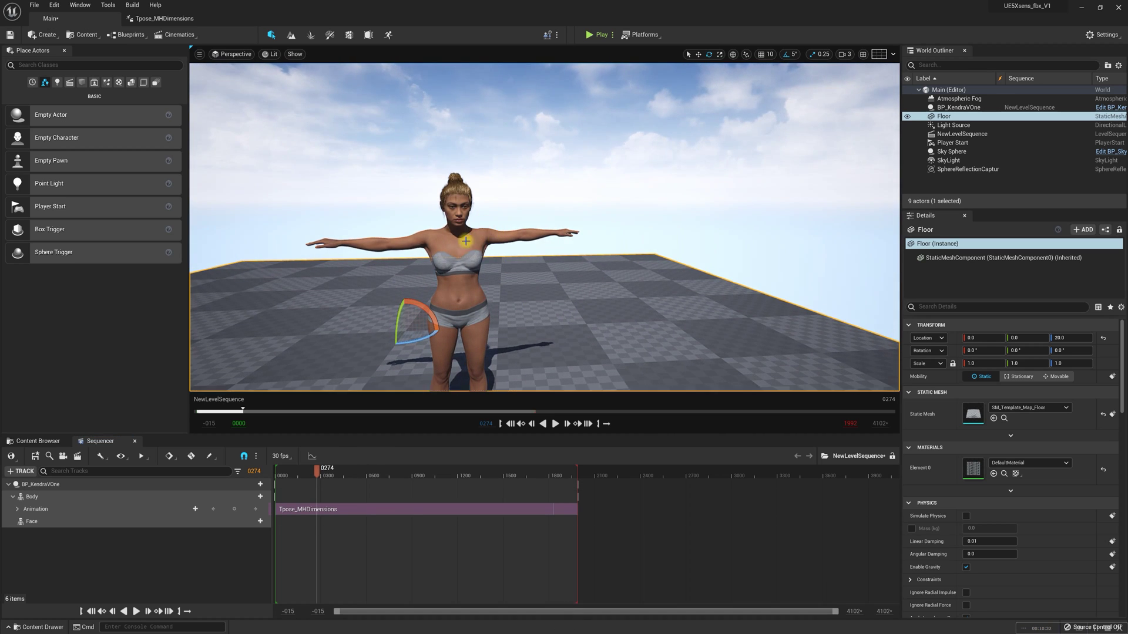
{"action": "key", "text": "q"}
{"action": "right_click_drag", "start_coordinate": [573, 364], "coordinate": [573, 364]}
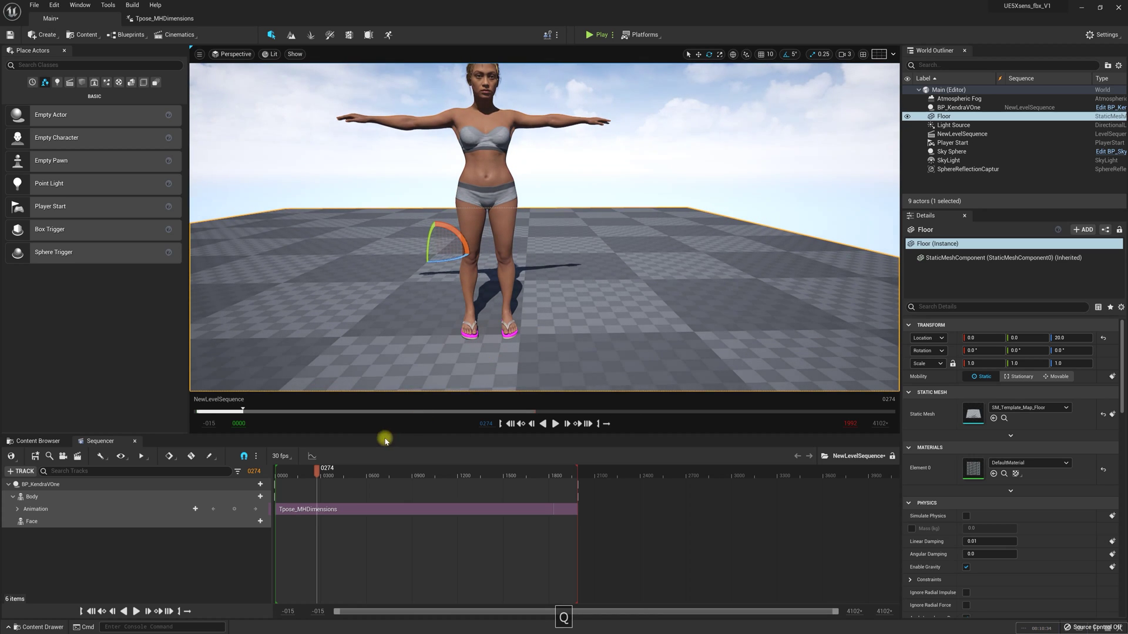
- Scrub the sequence to about frame 969 and examine the feet's contact with the floor in the walking section
{"action": "left_click_drag", "start_coordinate": [317, 470], "coordinate": [408, 477]}
{"action": "right_click_drag", "start_coordinate": [524, 326], "coordinate": [507, 350]}
{"action": "key", "text": "w"}
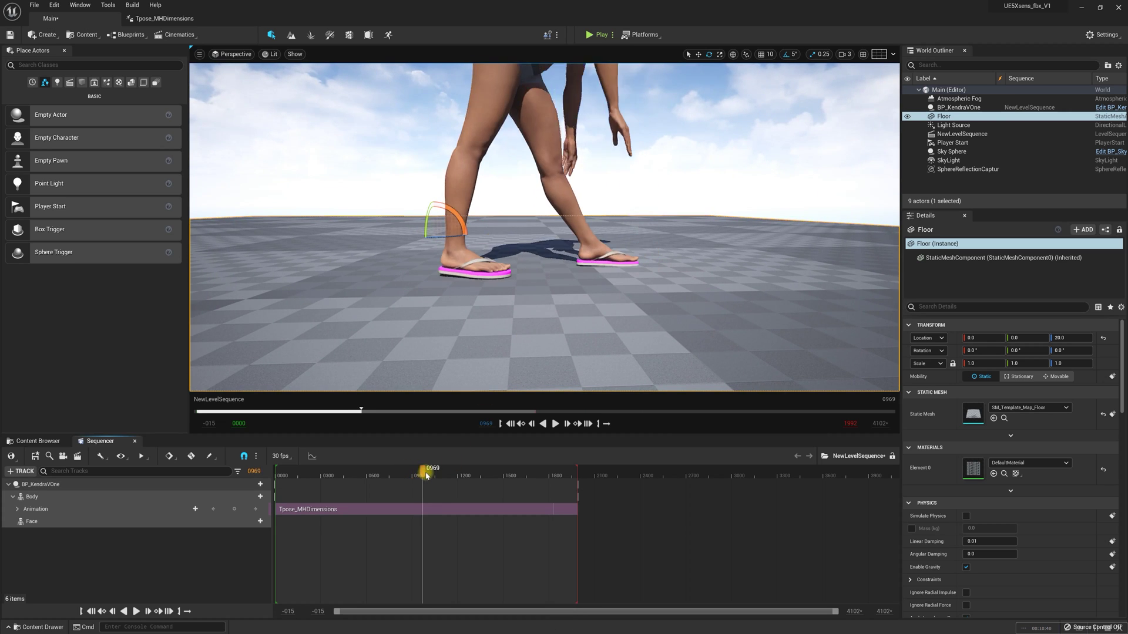